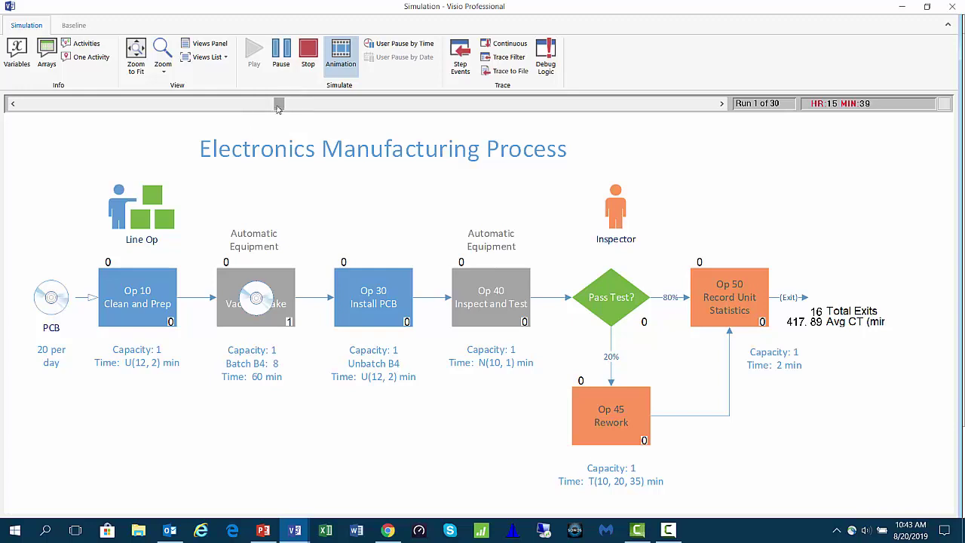
Finish the simulation run at a higher speed with animation turned off, and decline to view the results
left_click_drag(279, 103, 336, 116)
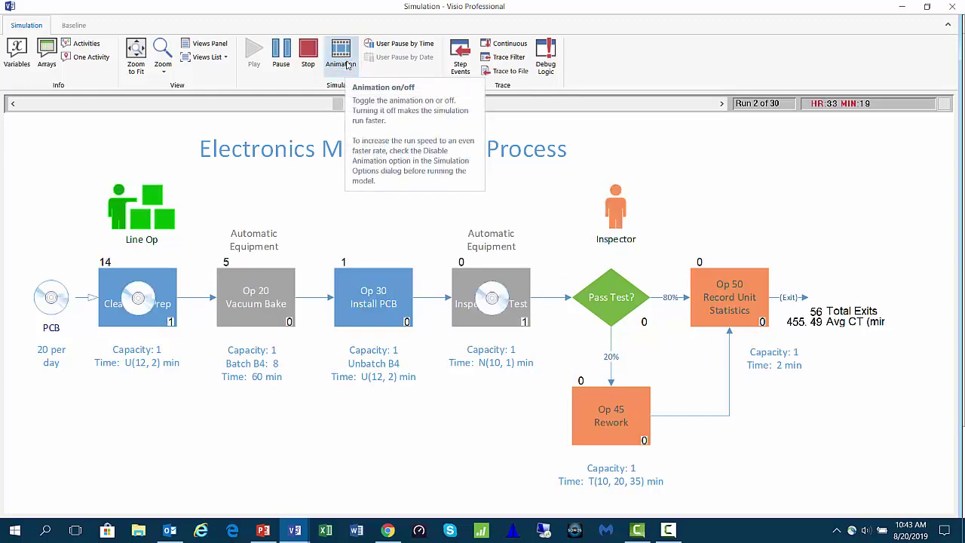
left_click(347, 65)
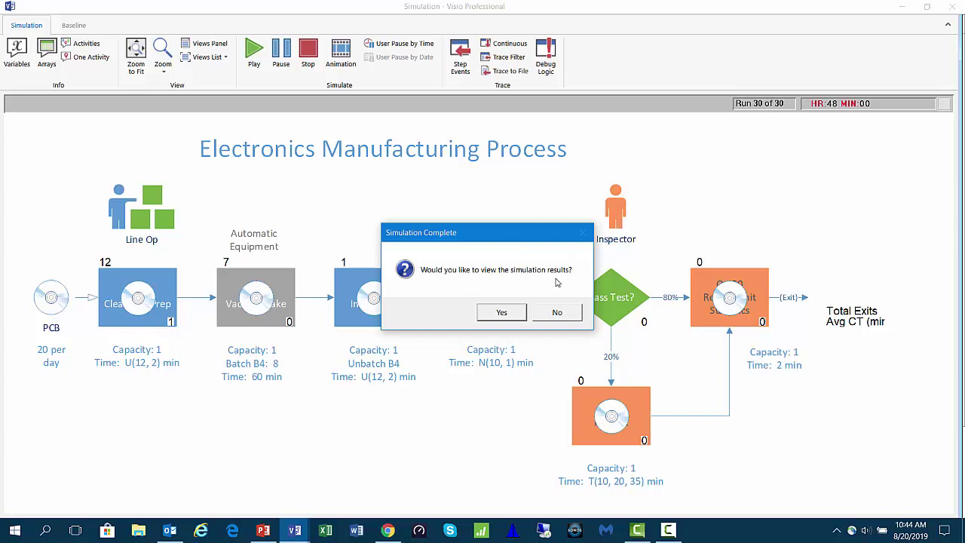
left_click(557, 314)
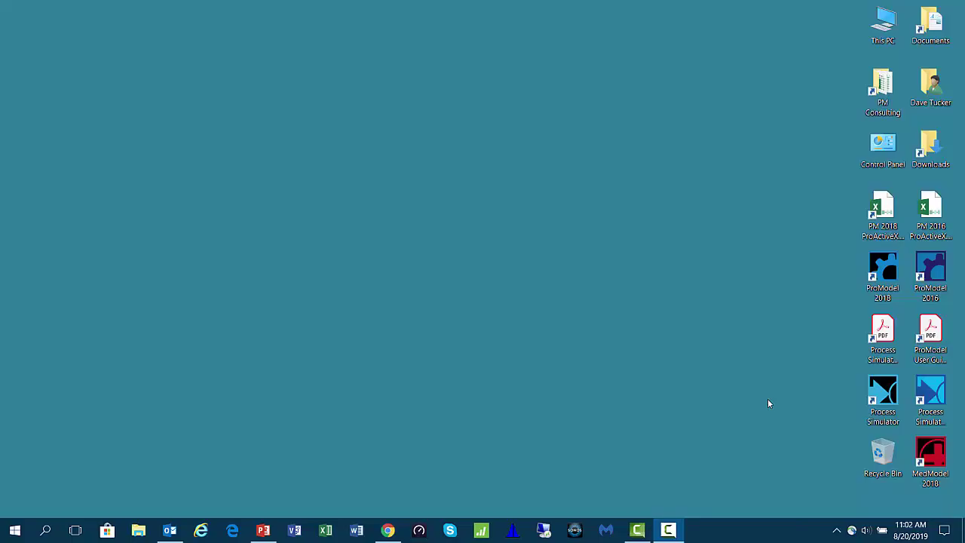
Launch Process Simulator from the desktop and close its Getting Started window
double_click(884, 393)
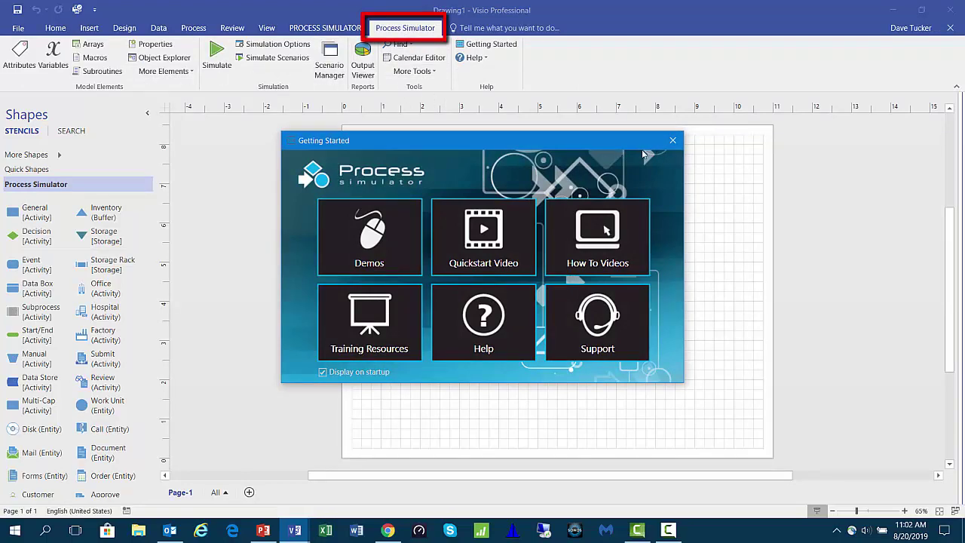
left_click_drag(634, 147, 657, 166)
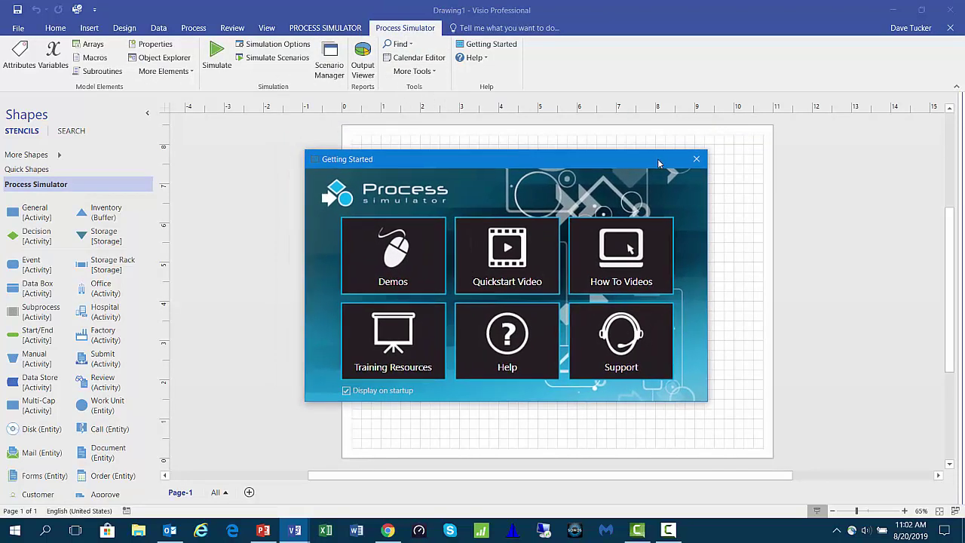
left_click(697, 159)
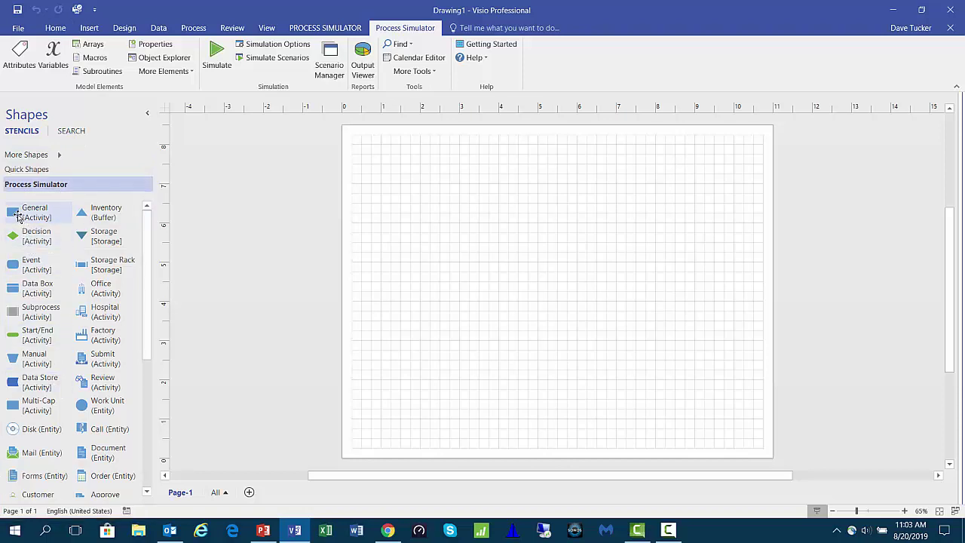
Place a General activity at the upper left of the page and extend it rightward with three connected General activities
left_click_drag(19, 216, 415, 236)
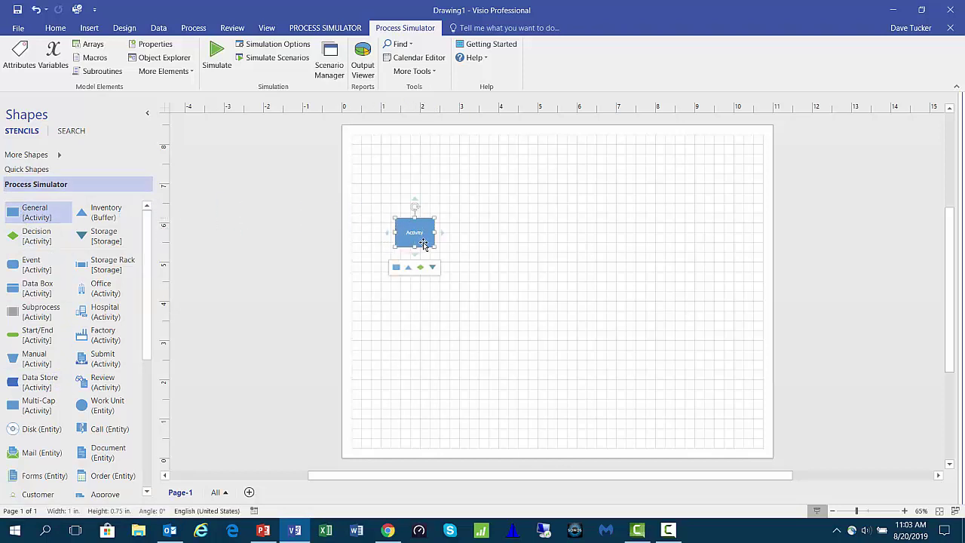
mouse_move(442, 236)
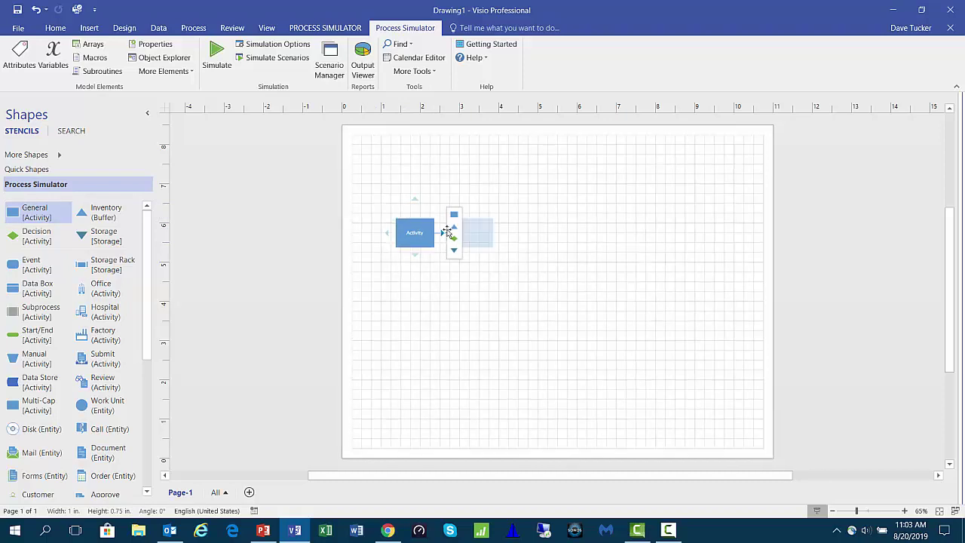
left_click(454, 214)
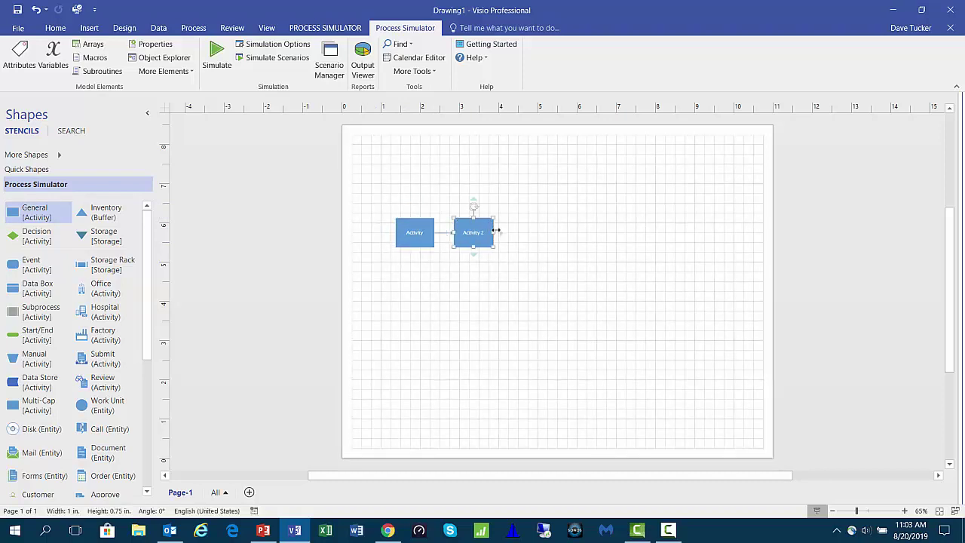
mouse_move(501, 233)
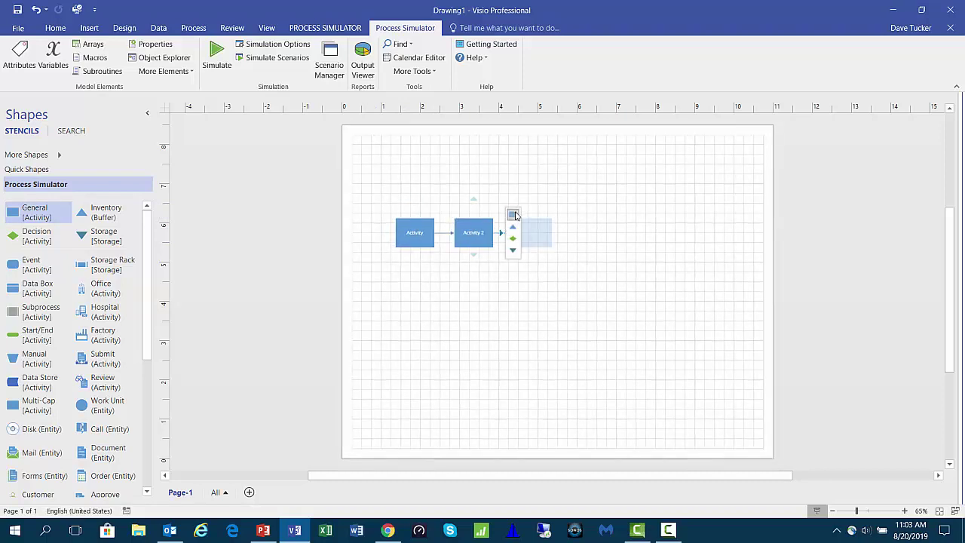
left_click(516, 214)
mouse_move(560, 234)
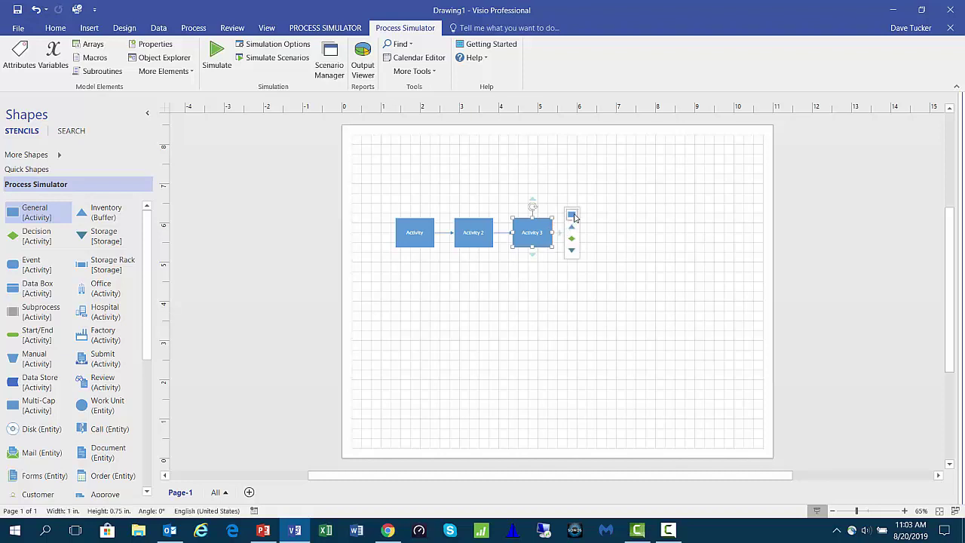
left_click(573, 215)
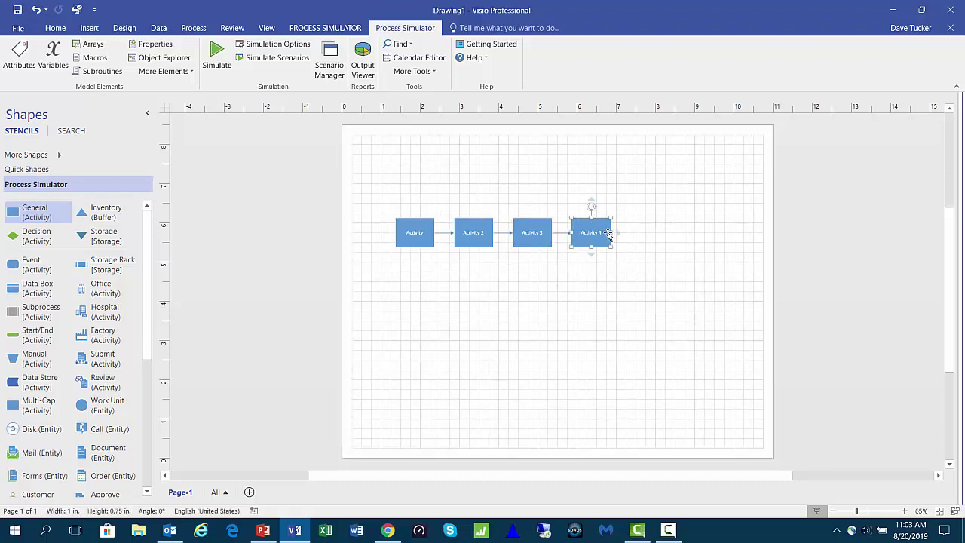
Add a connected Decision after the fourth activity, with one General activity branching below it and another to its right
left_click(631, 238)
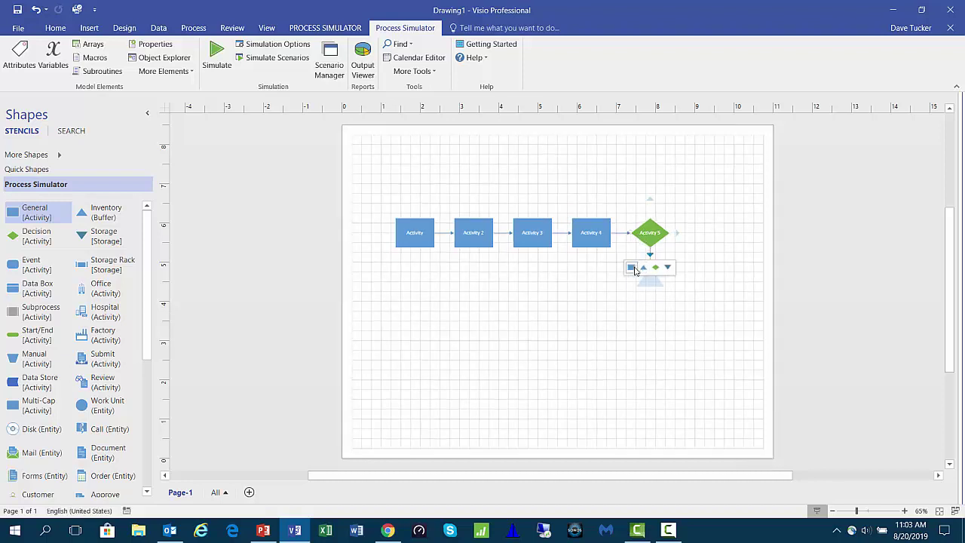
left_click(637, 266)
mouse_move(677, 234)
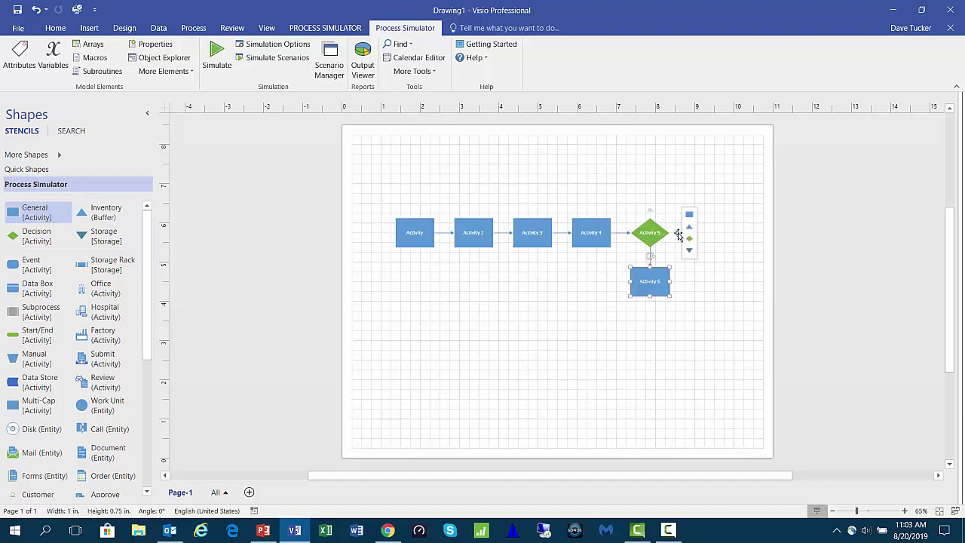
left_click(690, 217)
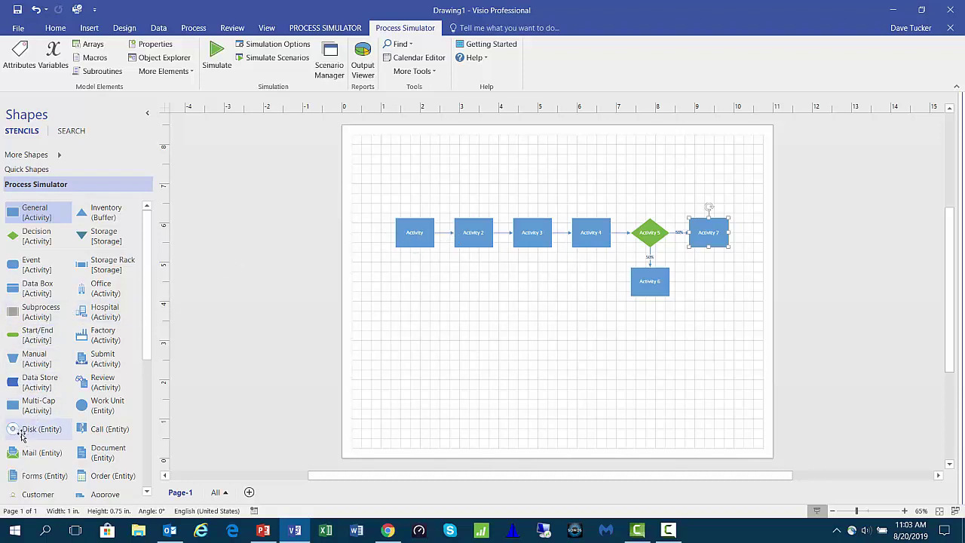
Place a Disk entity just left of the first activity and connect it to that activity
mouse_move(21, 434)
left_mouse_down()
mouse_move(317, 284)
mouse_move(371, 236)
left_mouse_up()
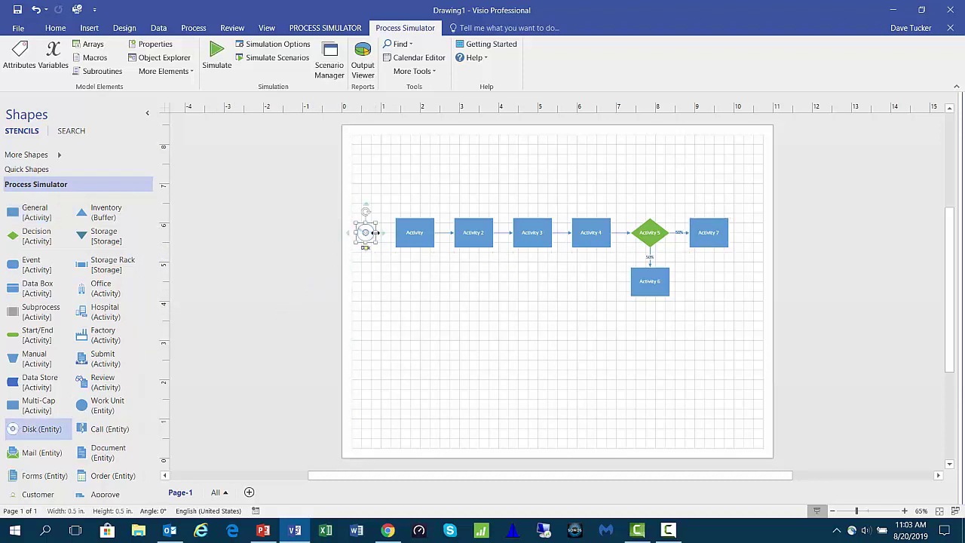
key("Right")
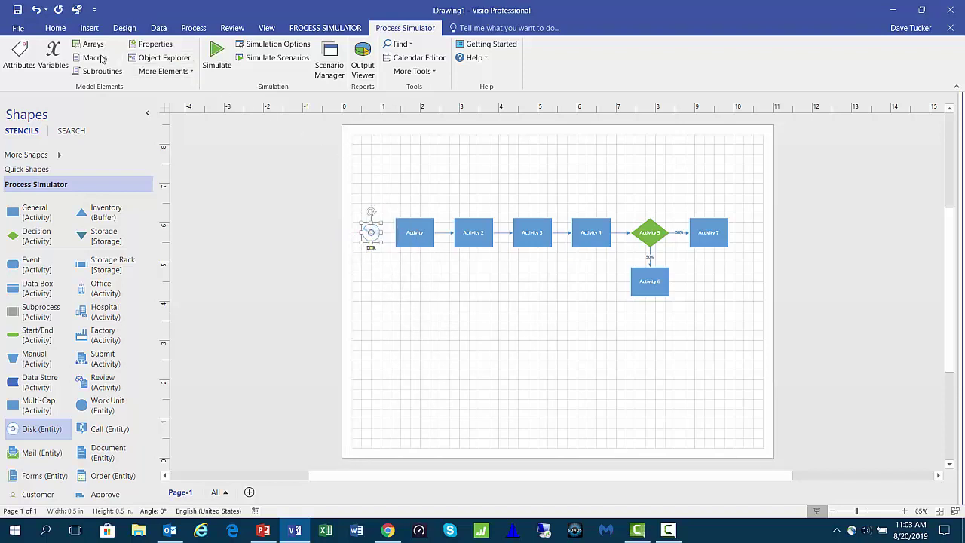
left_click(56, 28)
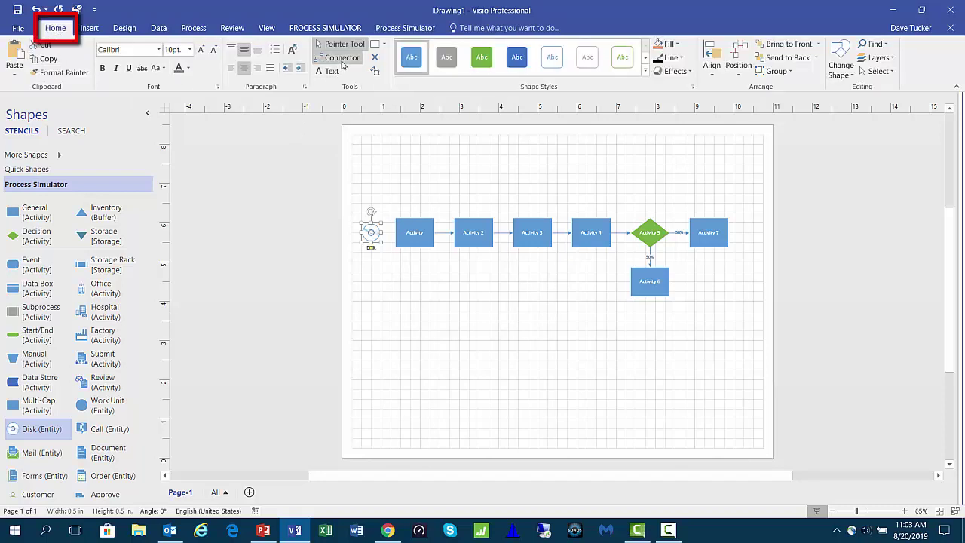
left_click(343, 60)
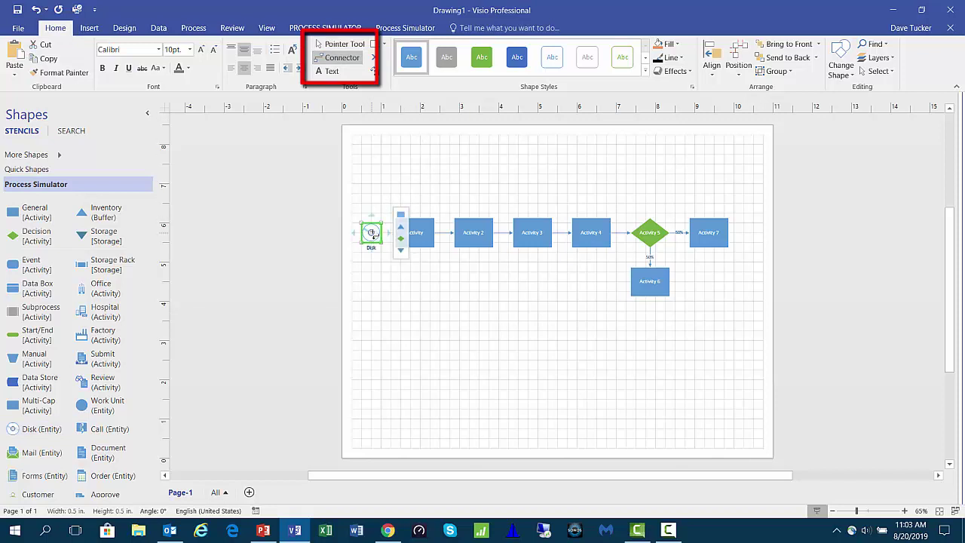
left_click_drag(372, 233, 414, 233)
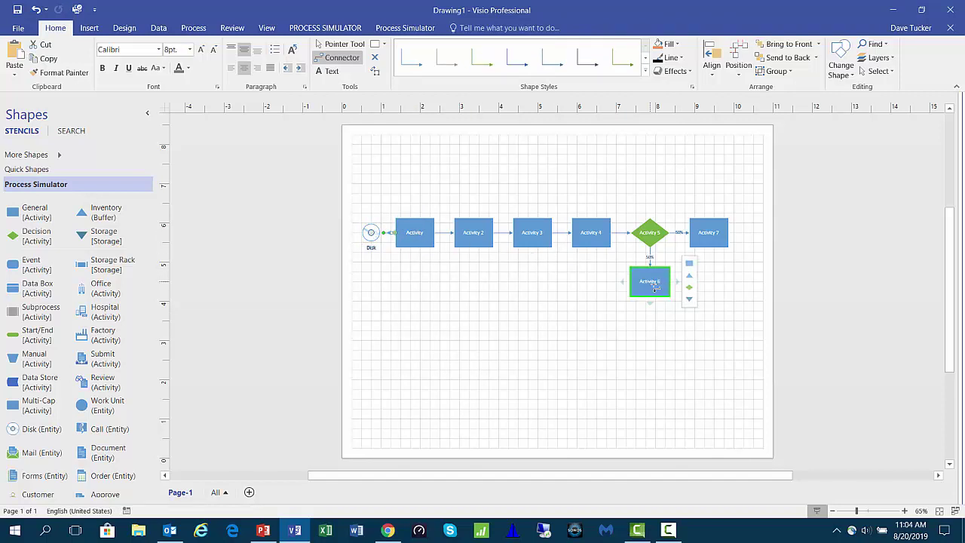
Connect Activity 6 to Activity 7 and draw an exit connector from Activity 7's right side
left_click_drag(654, 286, 687, 283)
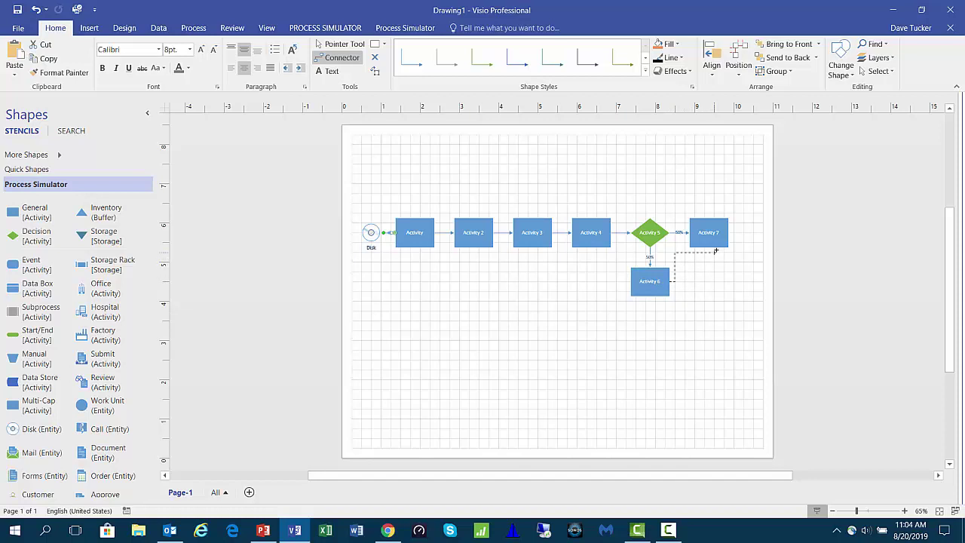
left_click_drag(716, 250, 714, 233)
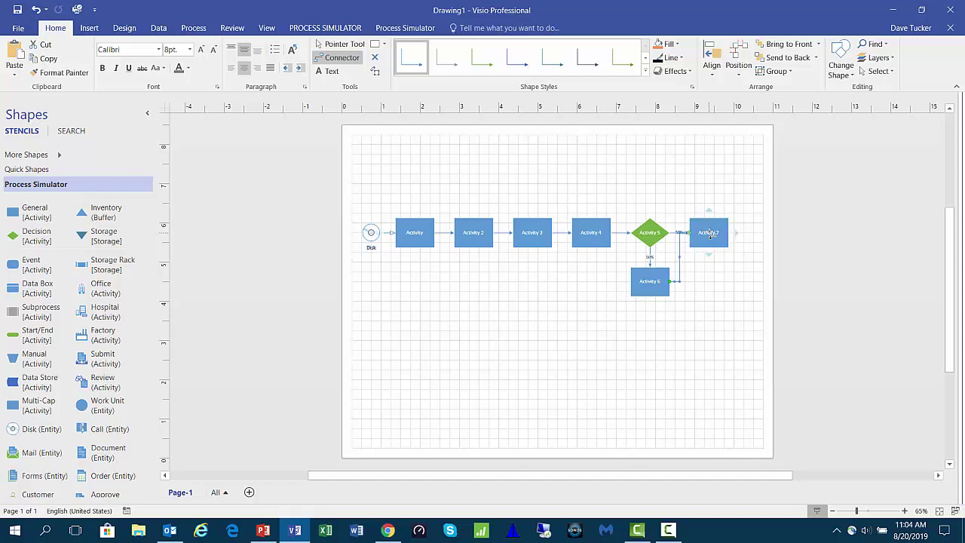
left_click_drag(711, 232, 730, 232)
left_click_drag(749, 232, 732, 255)
Reattach the end of the Activity 6 connector to the bottom edge of Activity 7
left_click(339, 45)
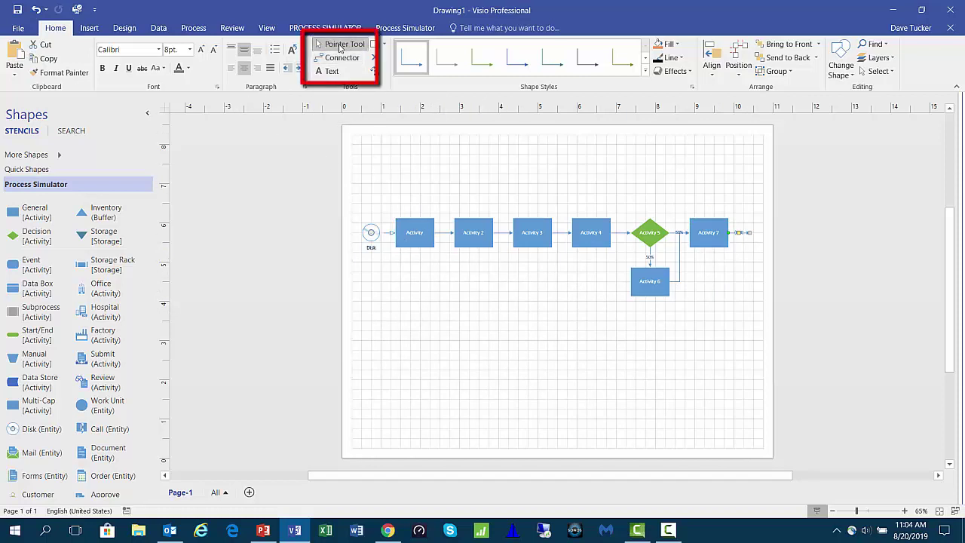
left_click(680, 256)
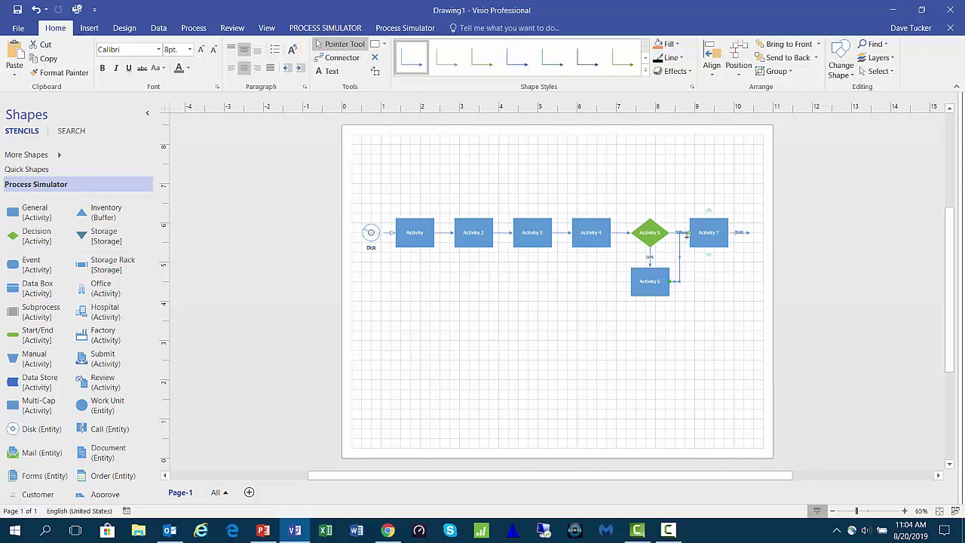
left_click_drag(686, 234, 708, 247)
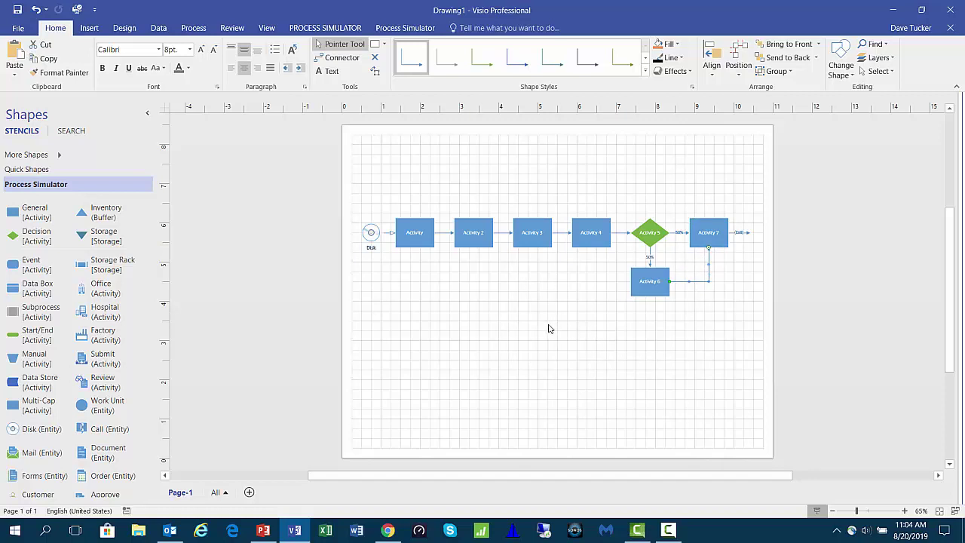
Magnify the page to 150%, and reduce the zoom to 100% with the whole process flow in view
left_click(264, 28)
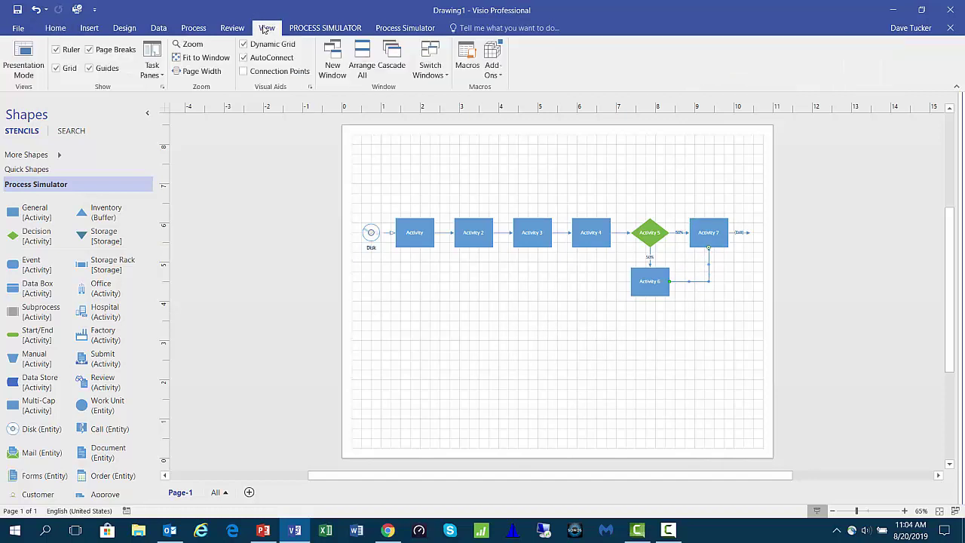
left_click(188, 45)
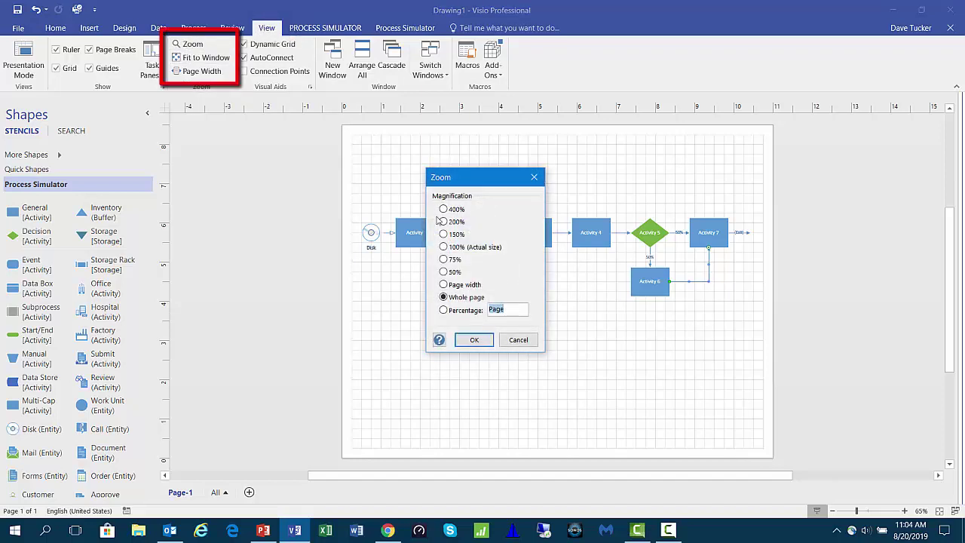
left_click(443, 235)
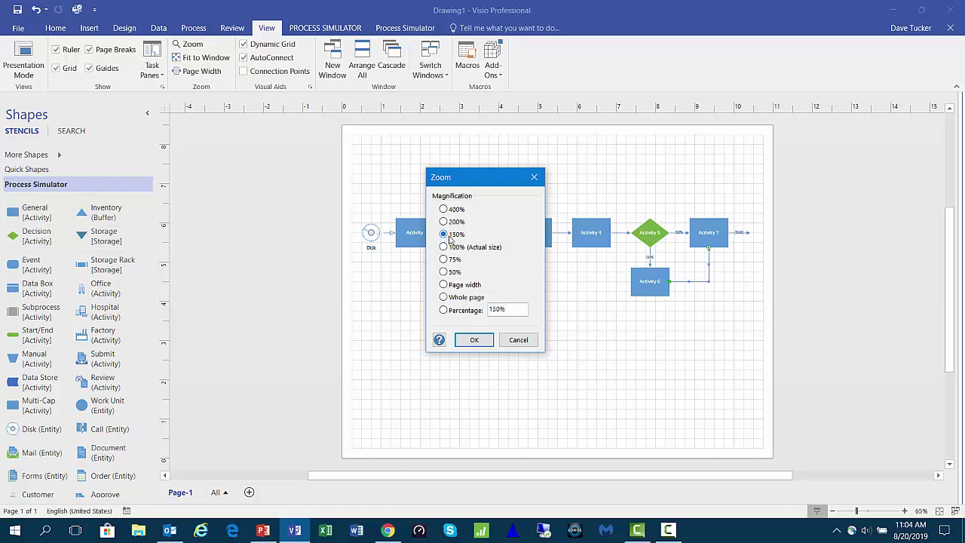
left_click(472, 340)
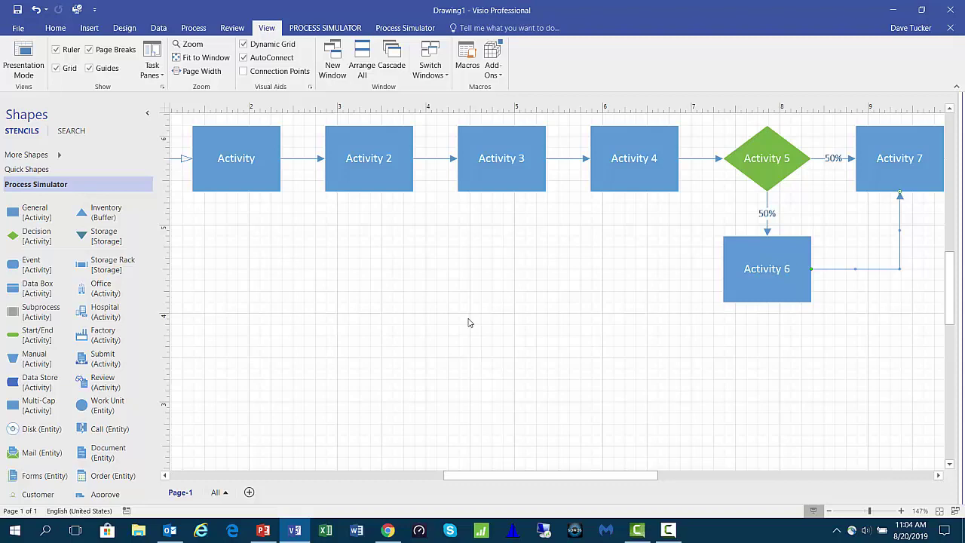
scroll(467, 306, "down", 3)
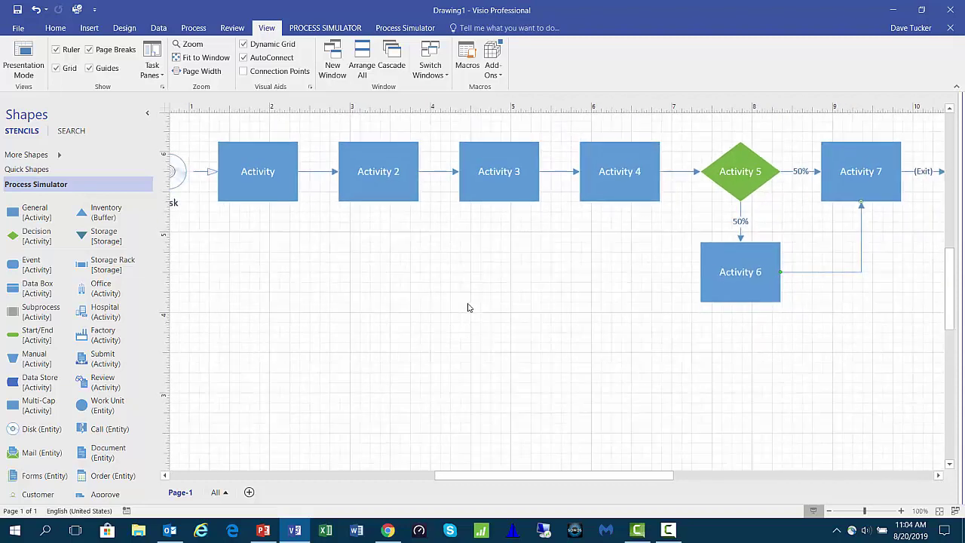
scroll(472, 302, "up", 1)
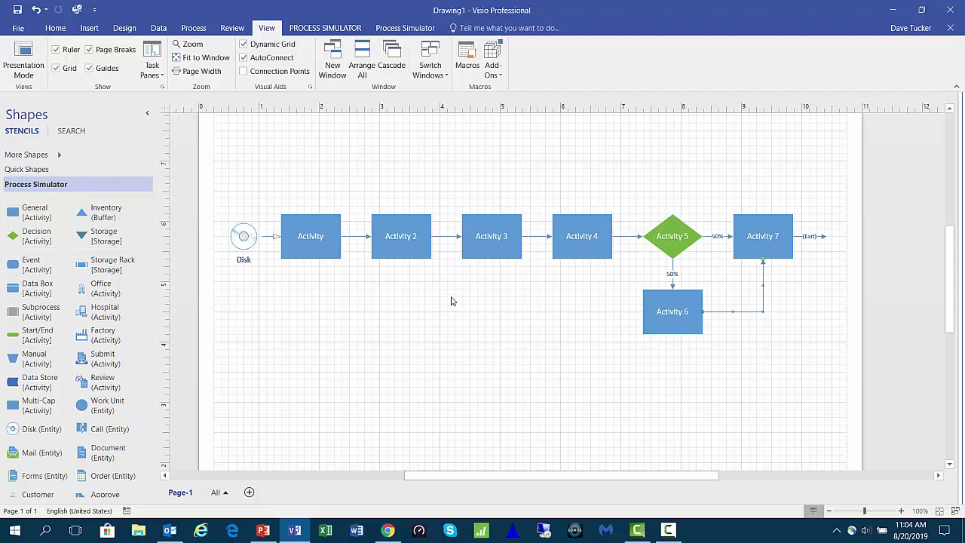
Label the first activity "Op 10 Clean and Prep" on two lines
left_click(395, 27)
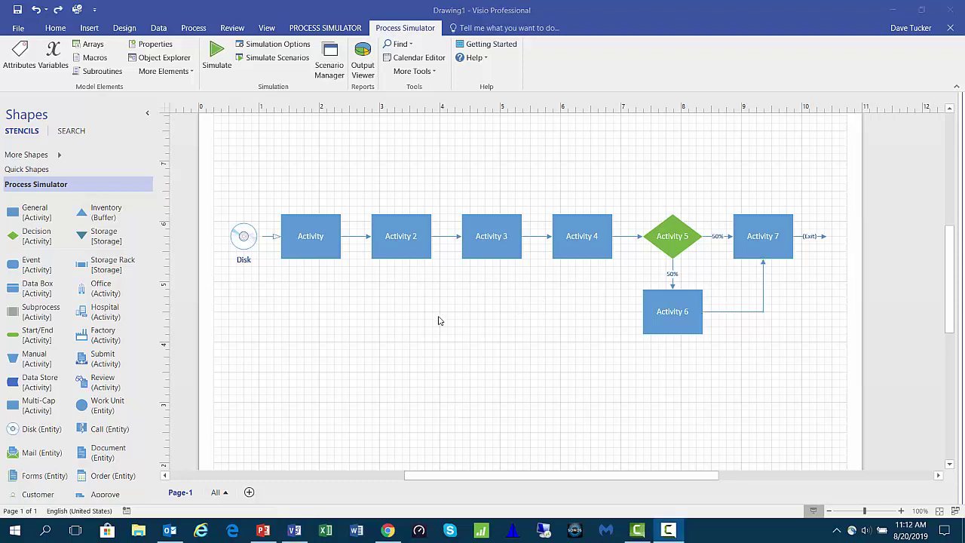
left_click(309, 249)
left_click(309, 248)
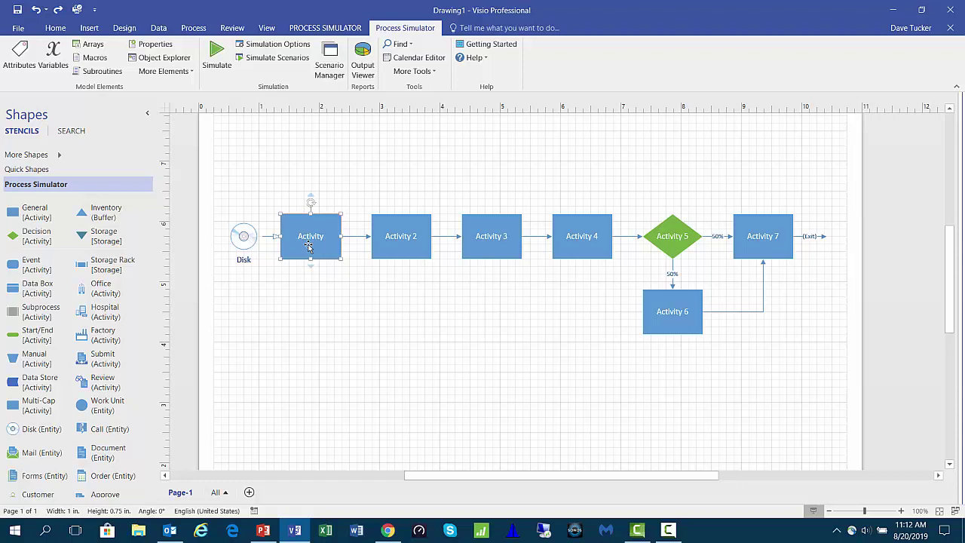
type("Op 10")
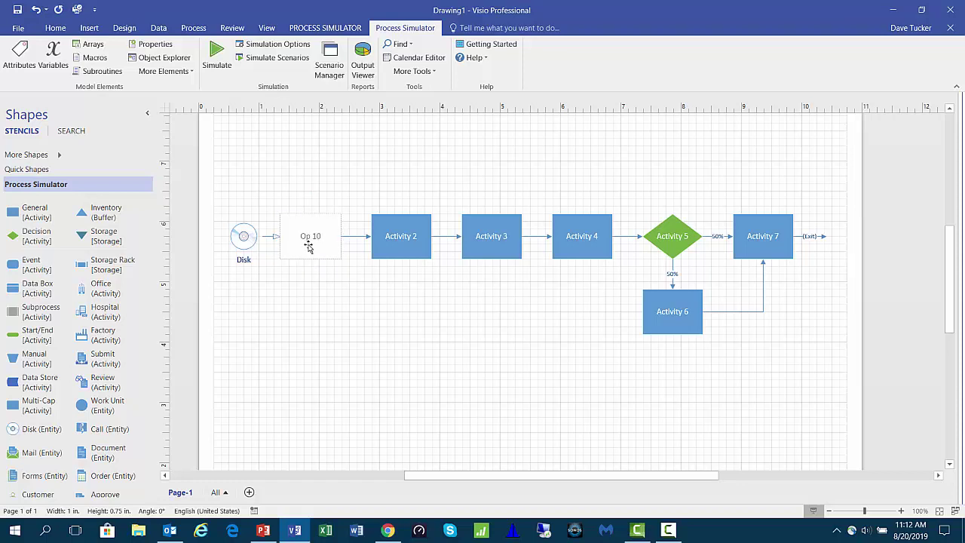
key("Return")
type("Clean and Prep")
Label Activity 2 as "Op 20 Vacuum Bake" on two lines
left_click(391, 237)
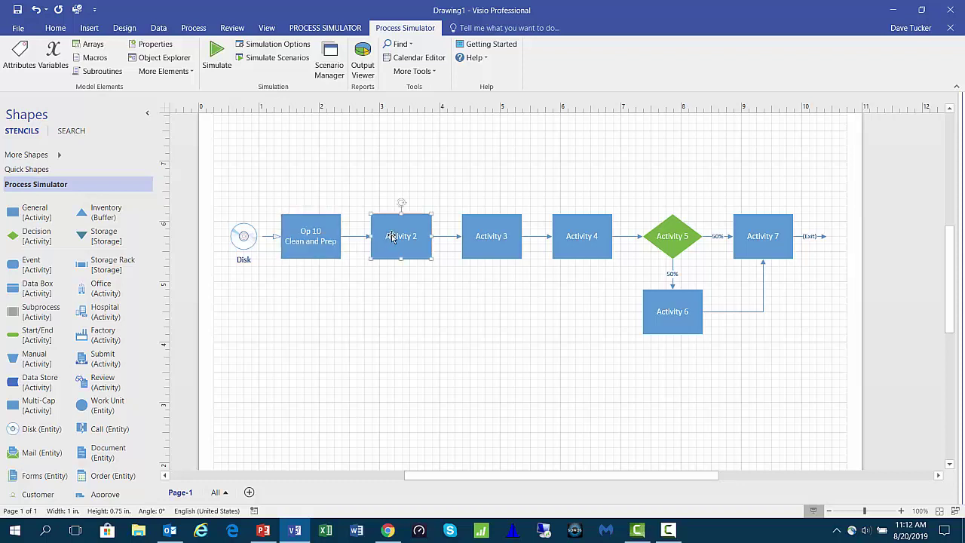
type("Op")
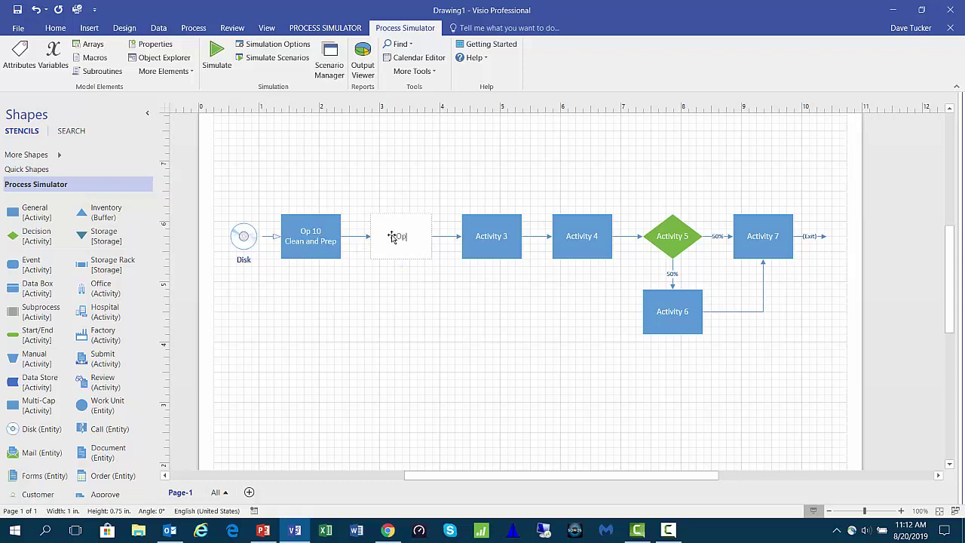
type(" 20")
key("Return")
type("Vacuum Bake")
Label Activity 3 as "Op 30 Install PCB" on two lines
left_click(506, 241)
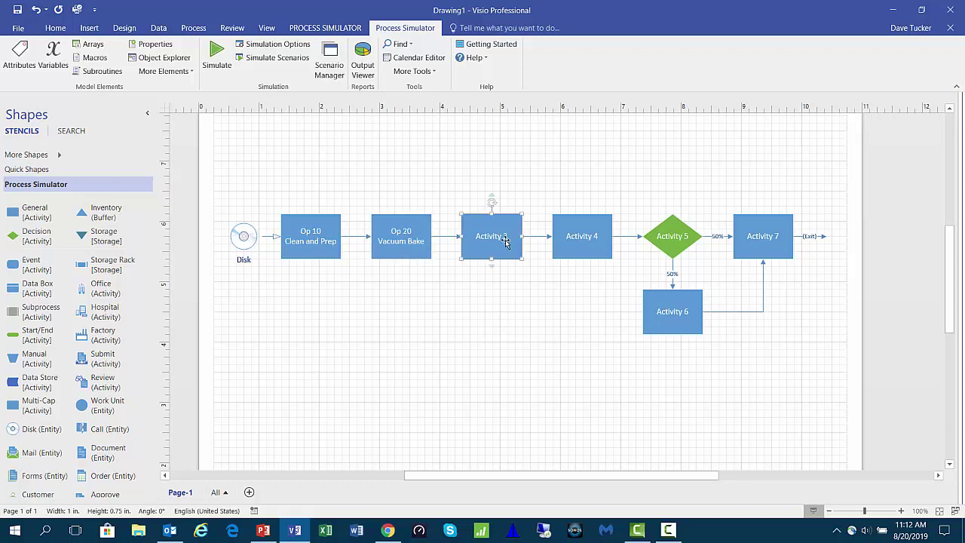
type("Op 30")
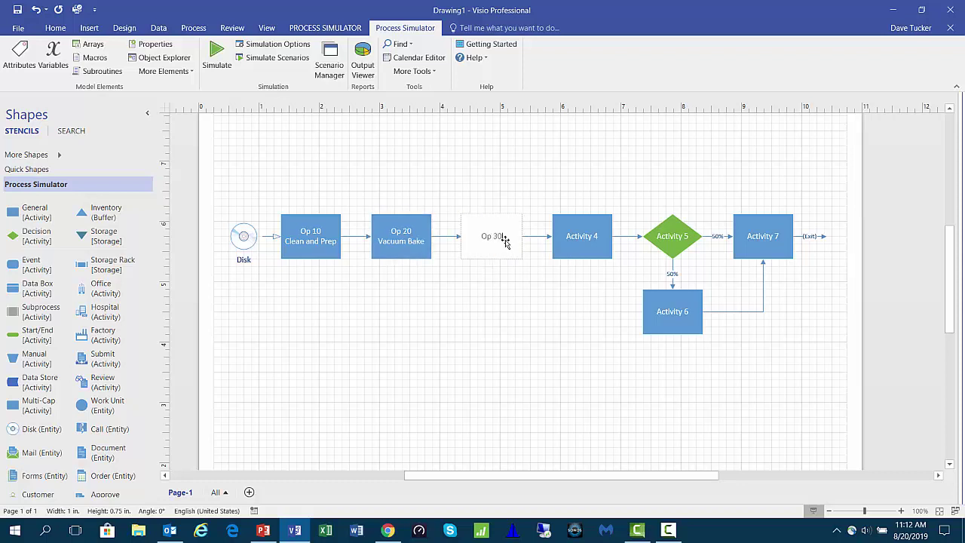
key("Return")
type("Install Pre")
Label Activity 4 as "Op 40 Inspect and Test" on two lines
left_click(573, 240)
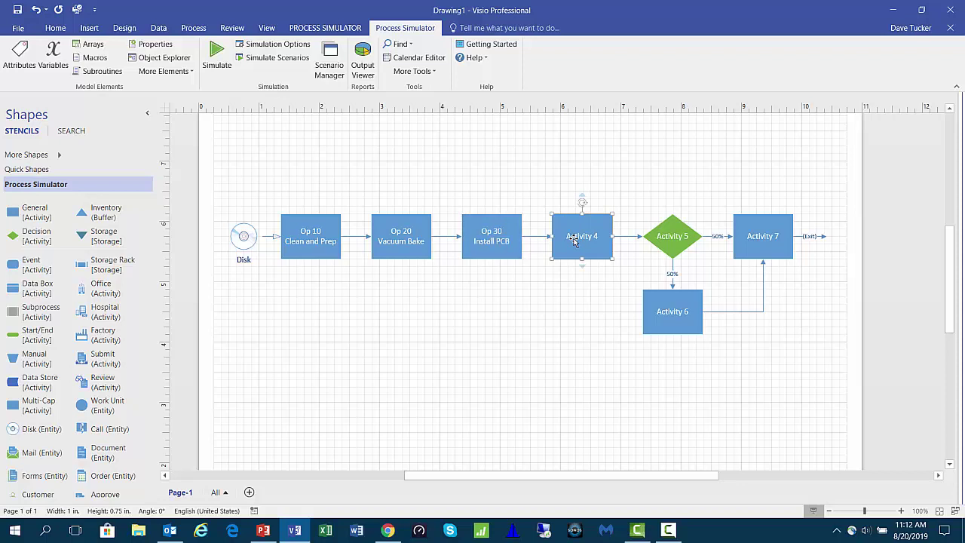
type("Op")
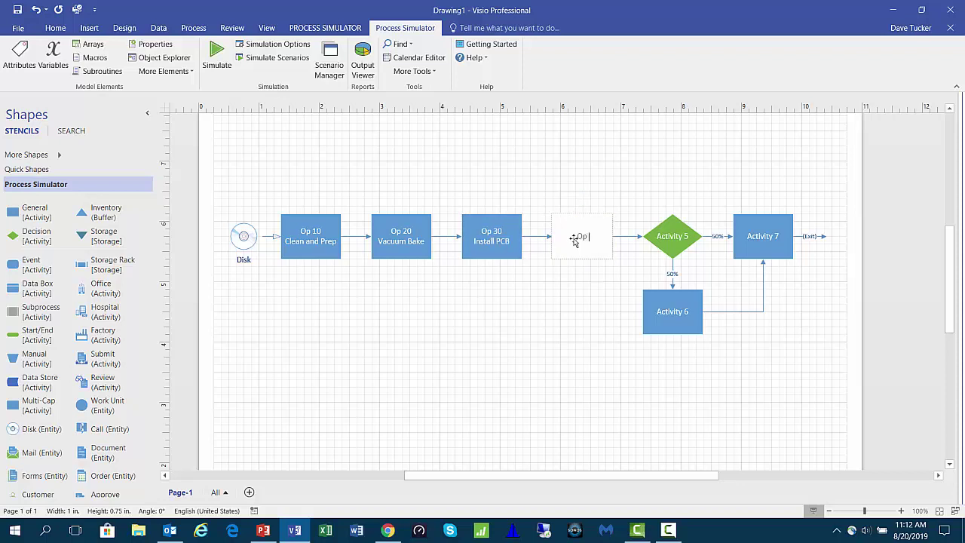
type(" 40")
key("Return")
type("Inspect and Test")
Label the green decision diamond, Activity 5, as "Pass Test?"
left_click(675, 238)
double_click(673, 236)
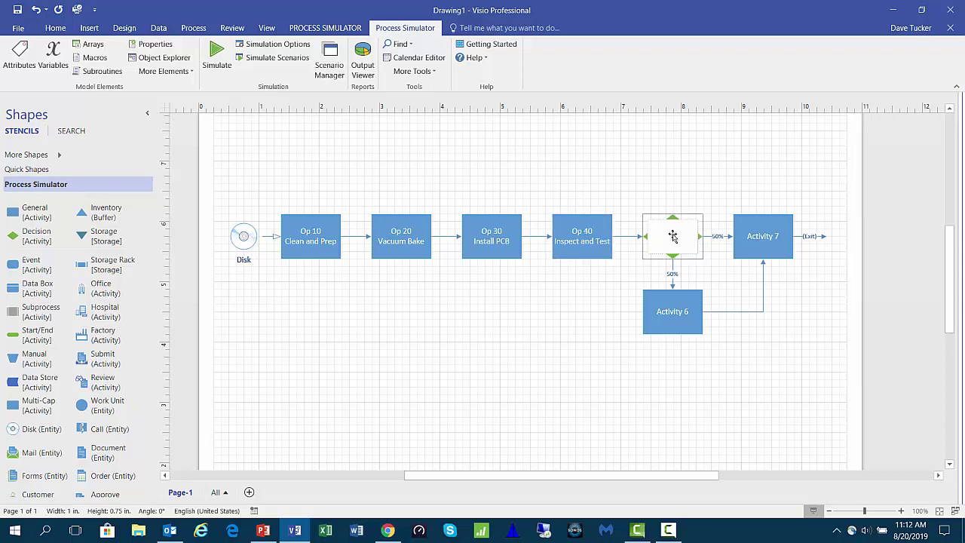
type("Pass Test?")
Label Activity 6 below the decision as "Op 45 Rework" on two lines
left_click(673, 322)
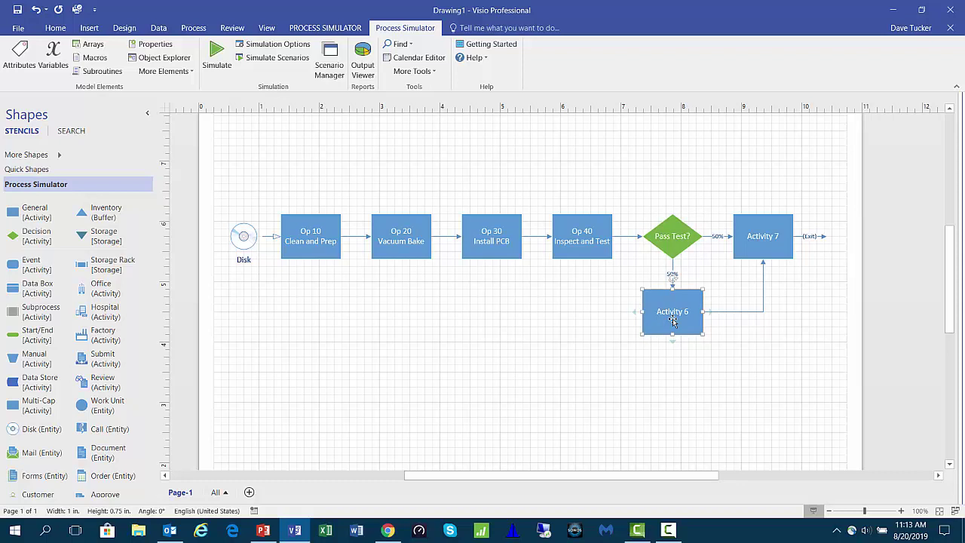
type("Op")
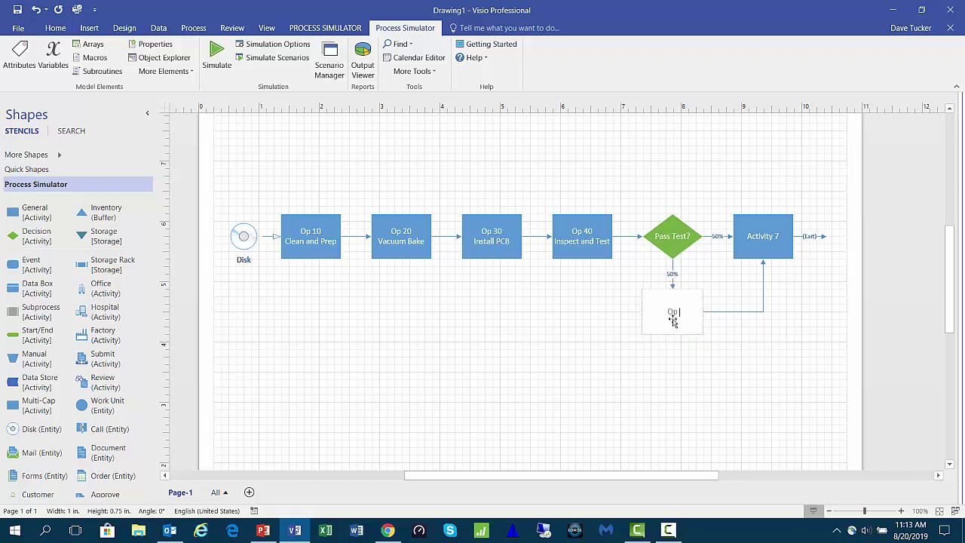
type(" 45")
key("Return")
type("Rework")
Label Activity 7 as "Op 50" with "Record Unit Statistics" beneath it
left_click(774, 244)
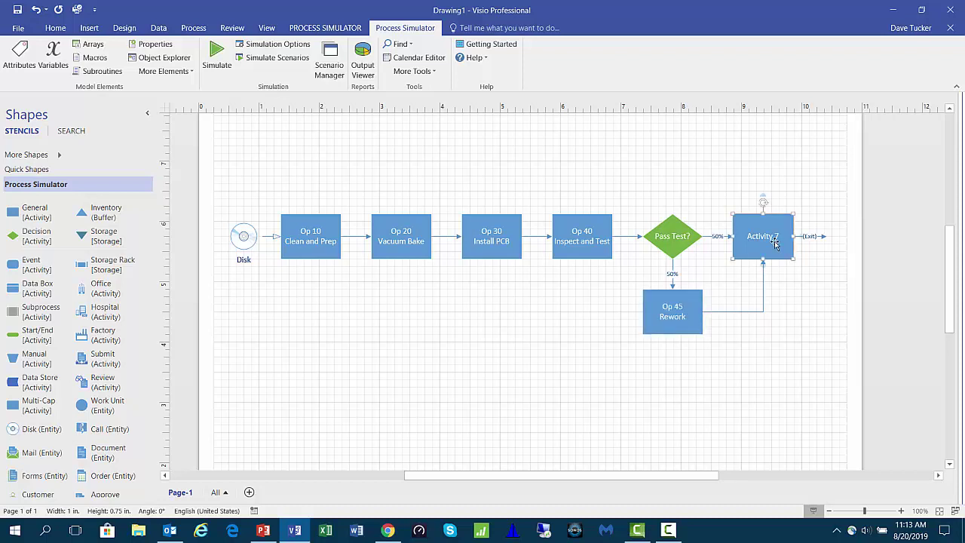
type("Op")
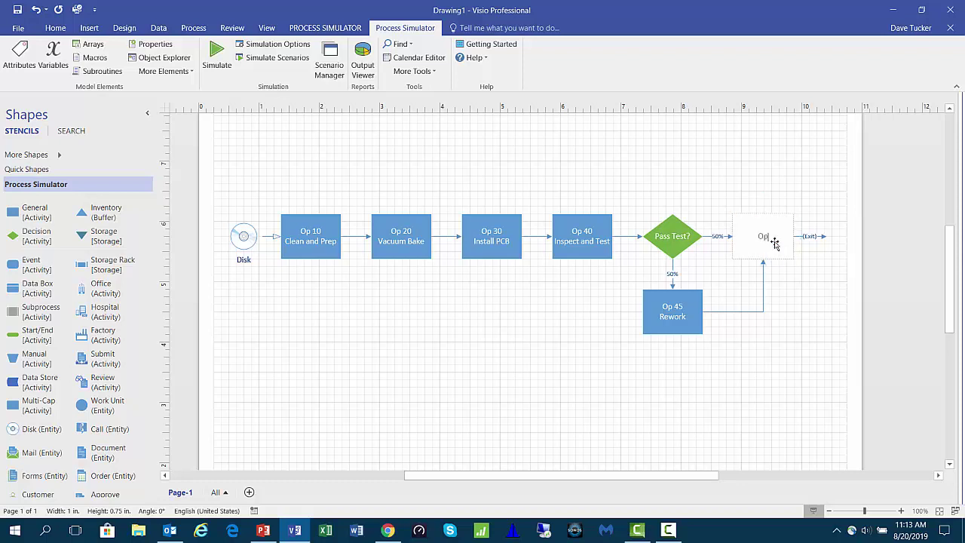
type(" 50")
key("Return")
type("Record Cell")
type(" Statistics")
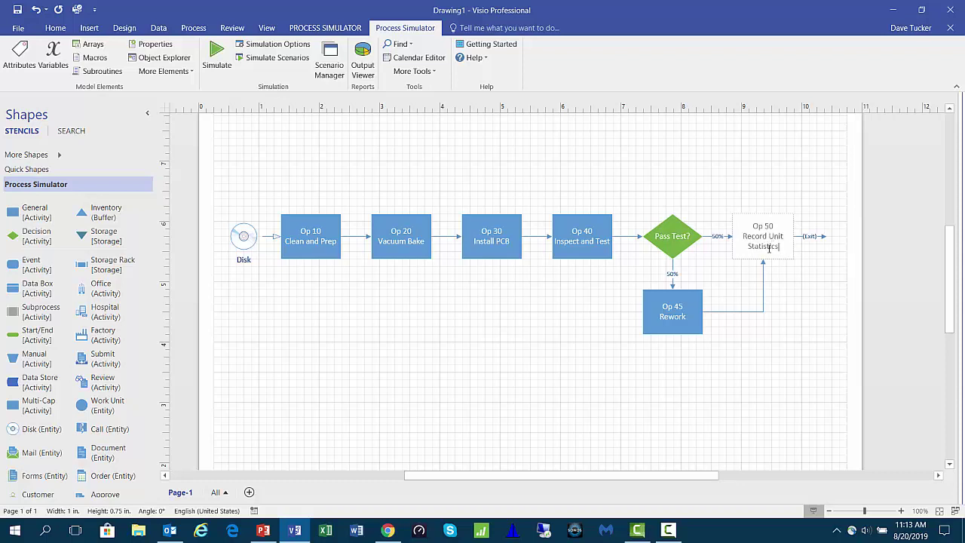
left_click(465, 323)
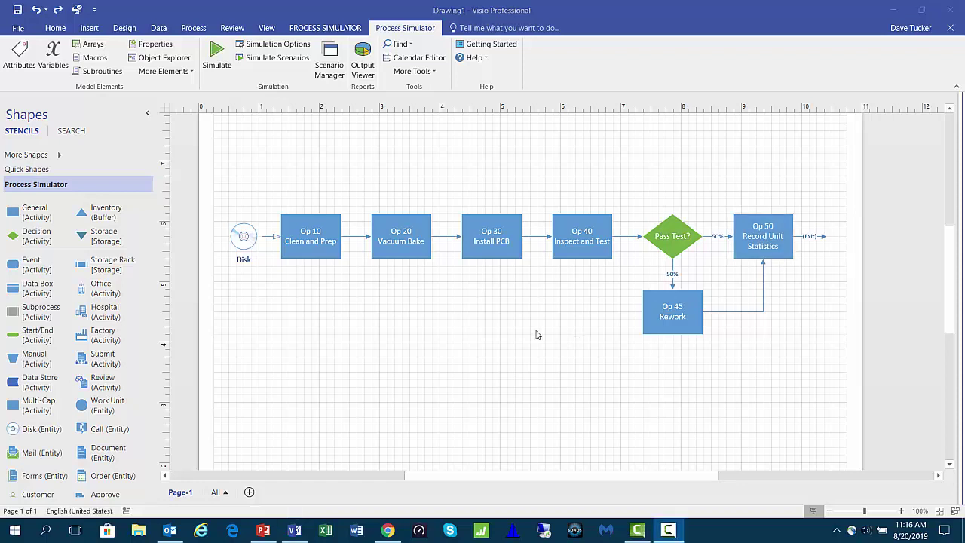
Rename the Disk entity at the start of the flow as "PCB"
left_click(244, 246)
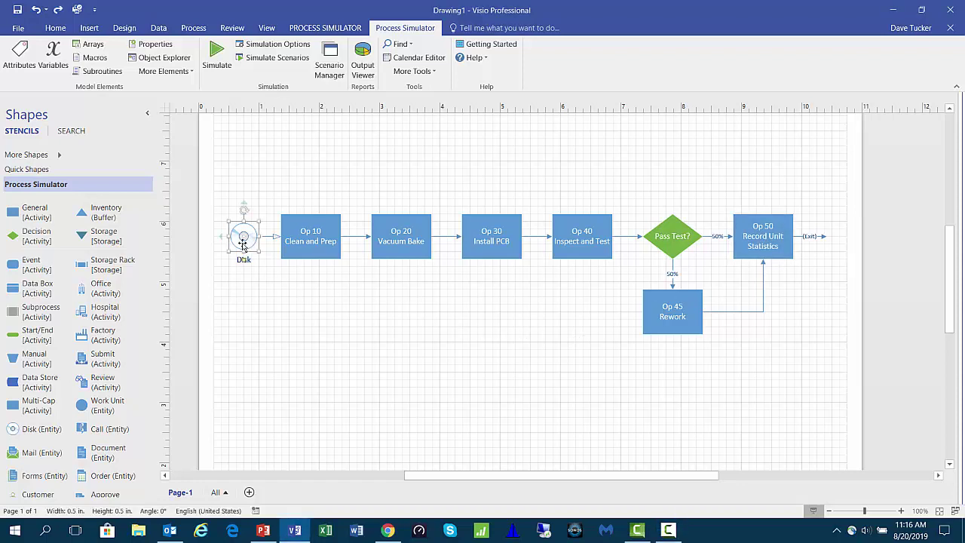
type("PCB")
left_click(279, 309)
Set the routing percentage from the Pass Test? decision to Op 45 Rework to 20%
scroll(306, 323, "up", 1)
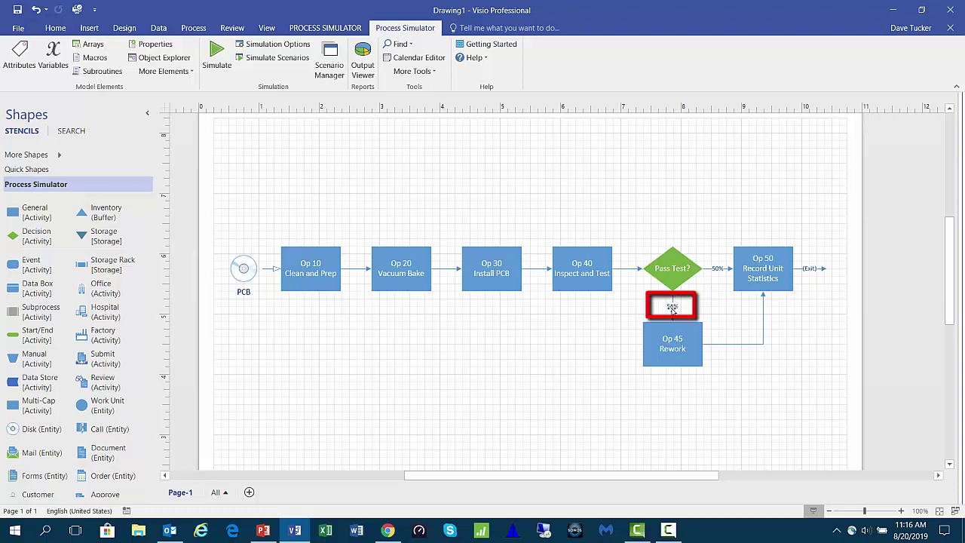
double_click(672, 308)
left_click(672, 308)
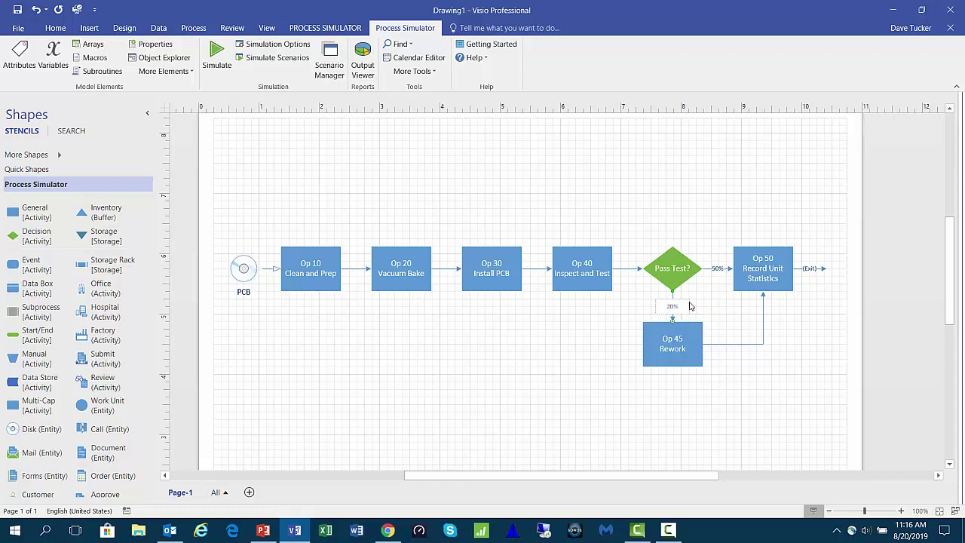
left_click(716, 305)
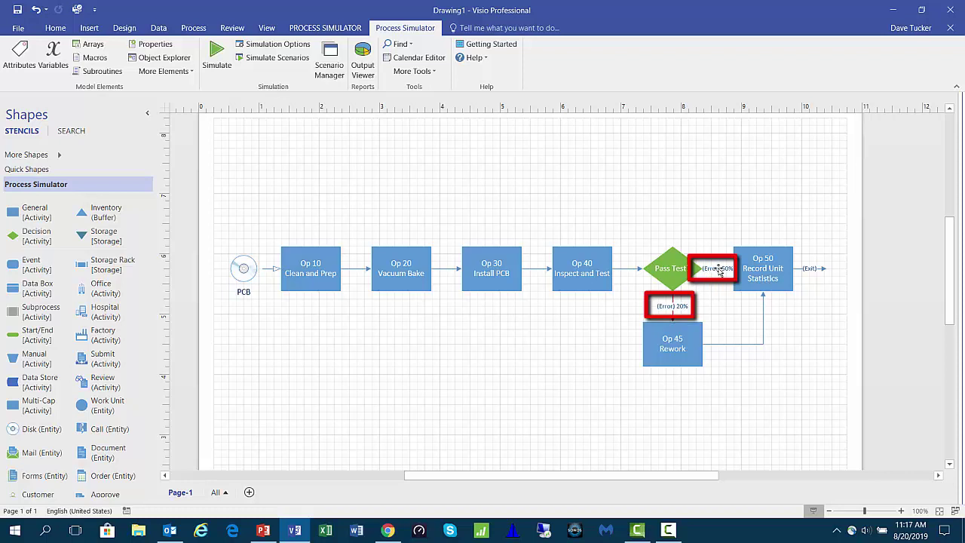
Set the routing percentage from the Pass Test? decision to Op 50 to 80%
double_click(718, 270)
left_click(717, 272)
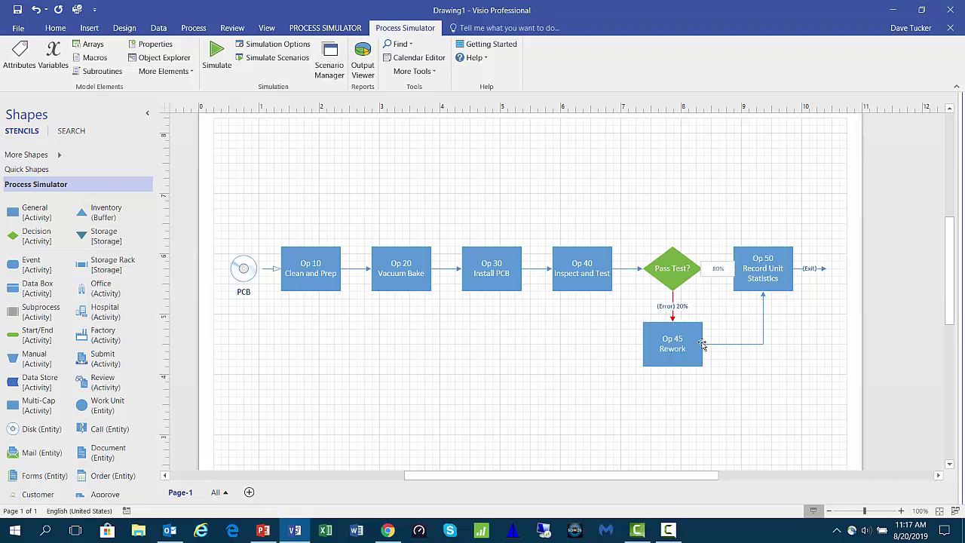
left_click(723, 321)
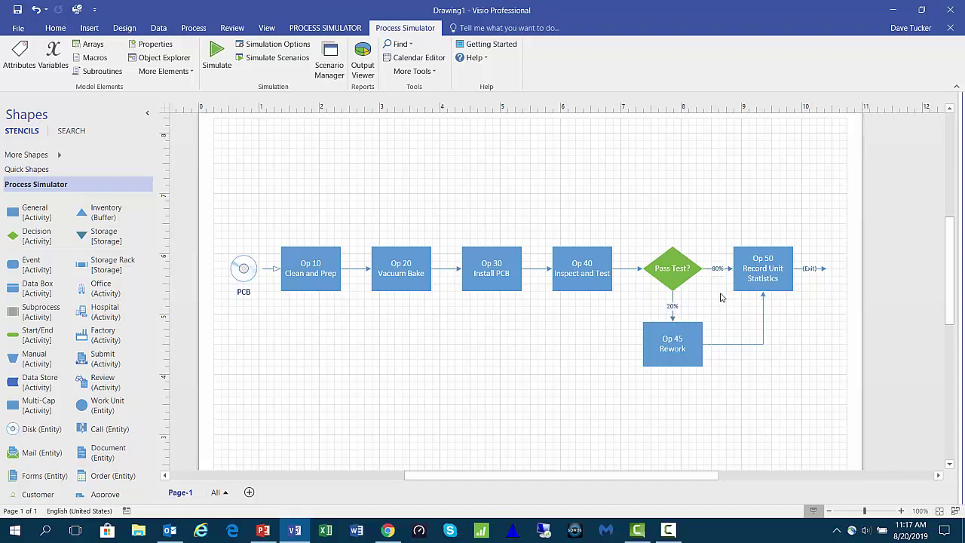
Place an Assembly resource above Op 10 and a Worker resource above the Pass Test? decision
scroll(208, 367, "down", 1)
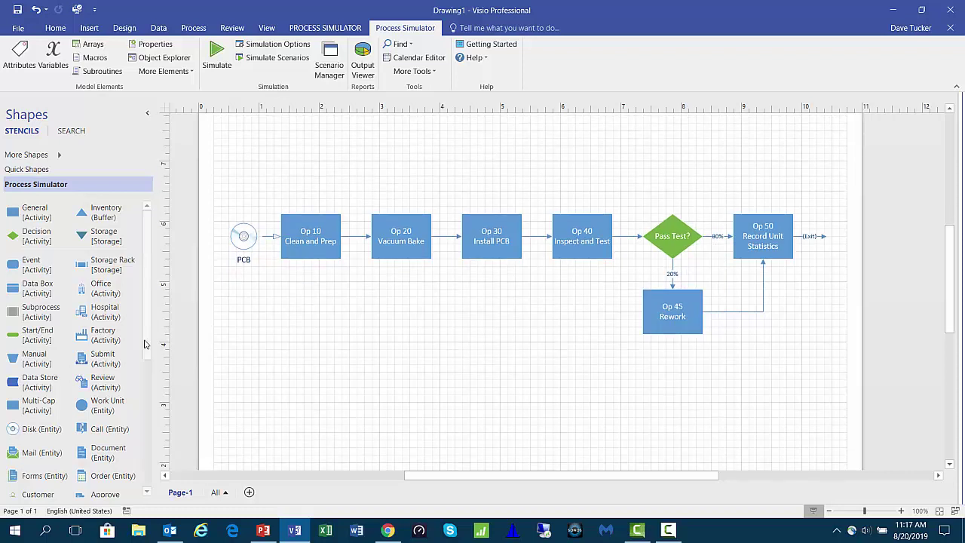
left_click(147, 307)
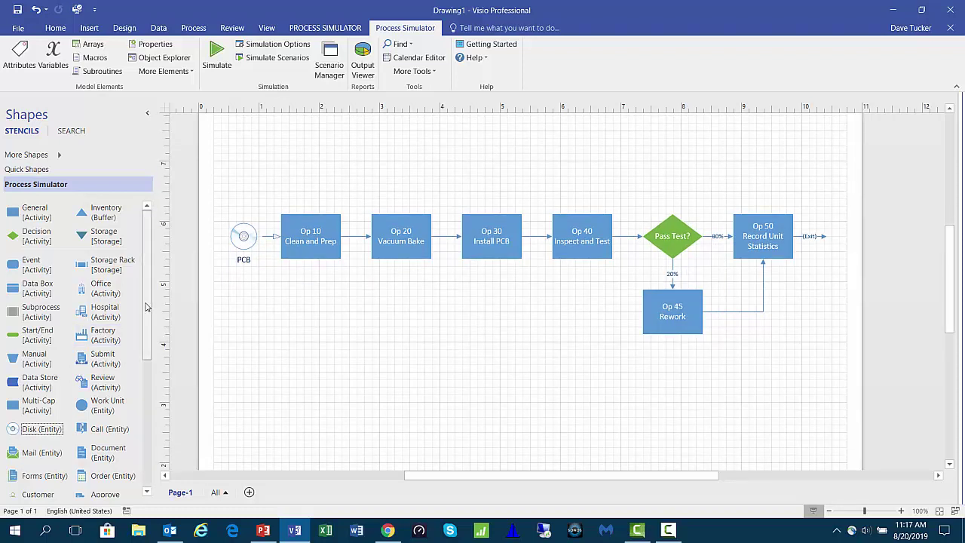
left_click_drag(147, 307, 151, 416)
left_click_drag(16, 424, 316, 162)
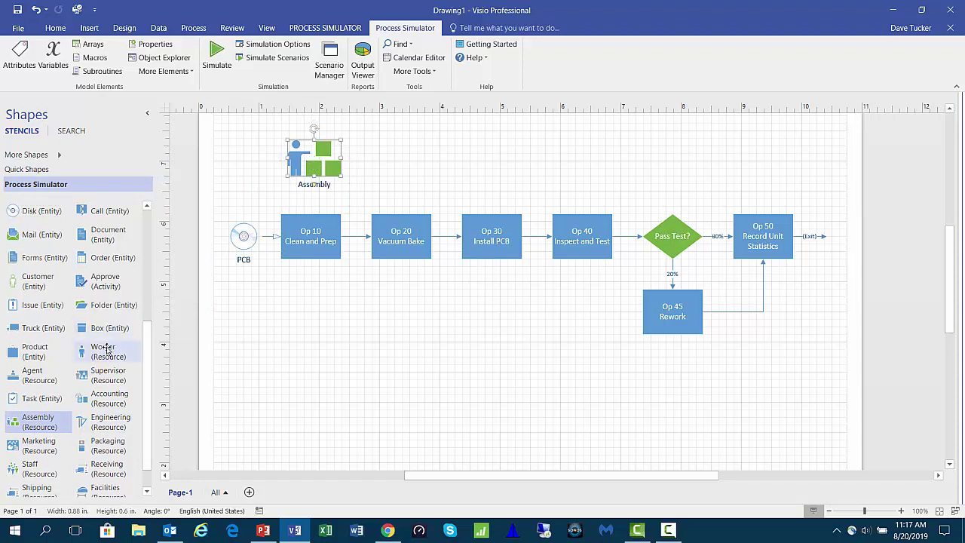
left_click_drag(84, 357, 678, 163)
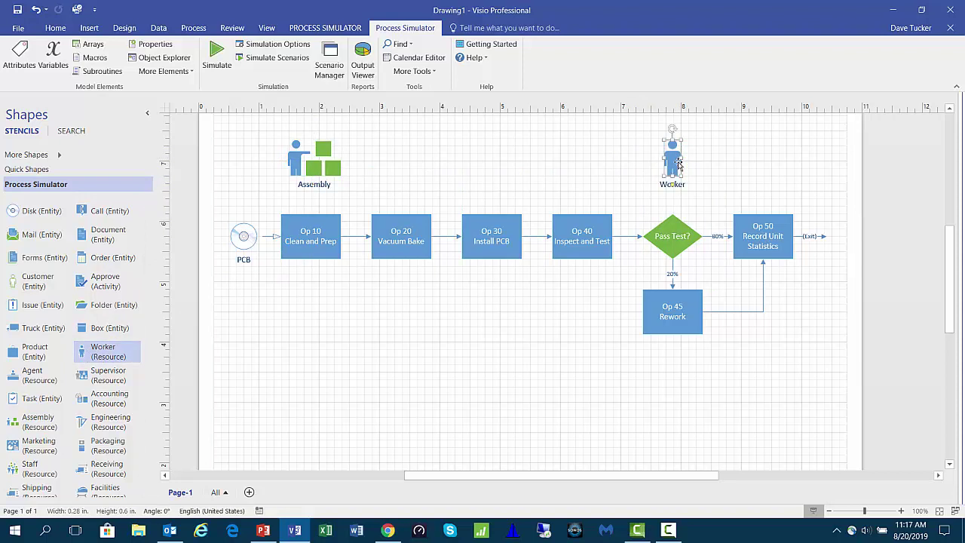
key("Escape")
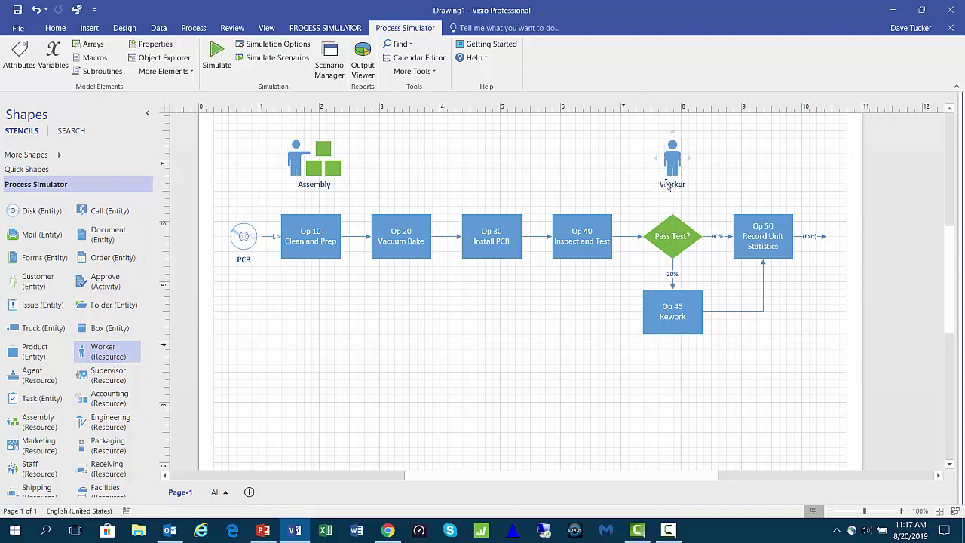
Rename the Worker resource above the decision as "Inspector"
left_click(667, 187)
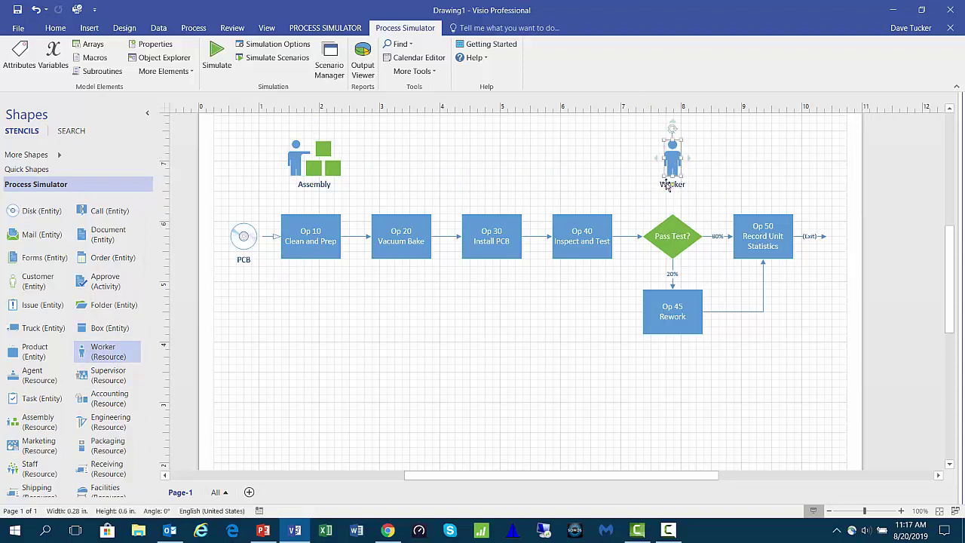
double_click(667, 186)
type("Inspector")
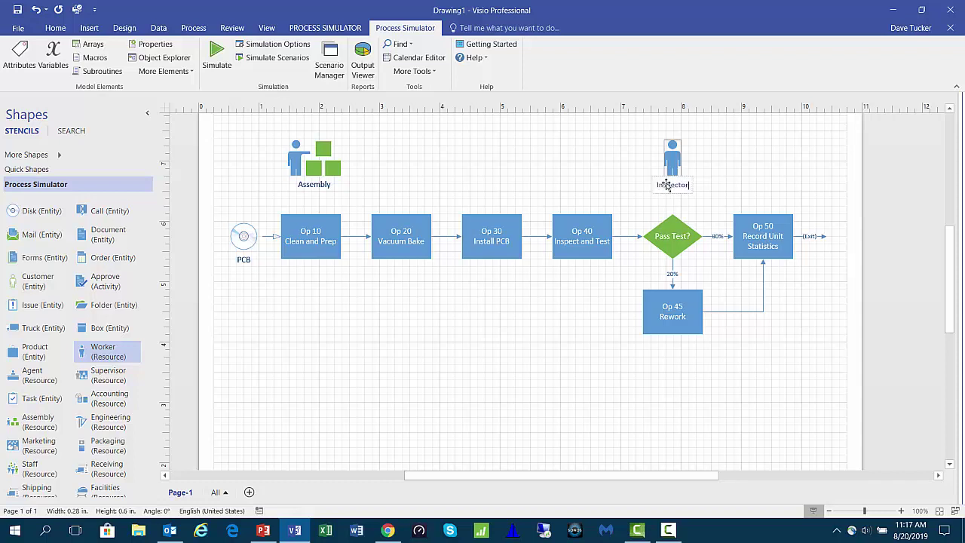
Rename the Assembly resource above Op 10 as "Line Operator"
left_click(314, 184)
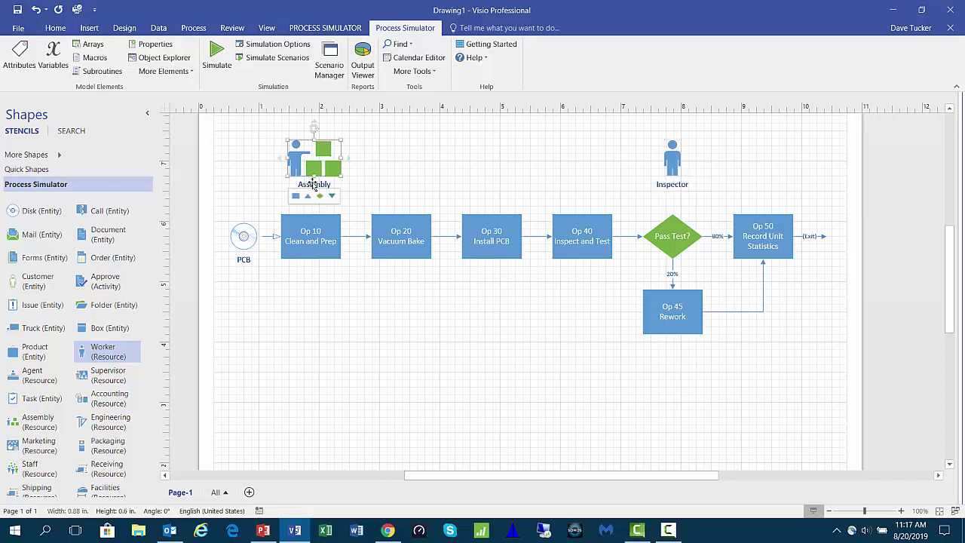
double_click(314, 184)
type("Line Opera")
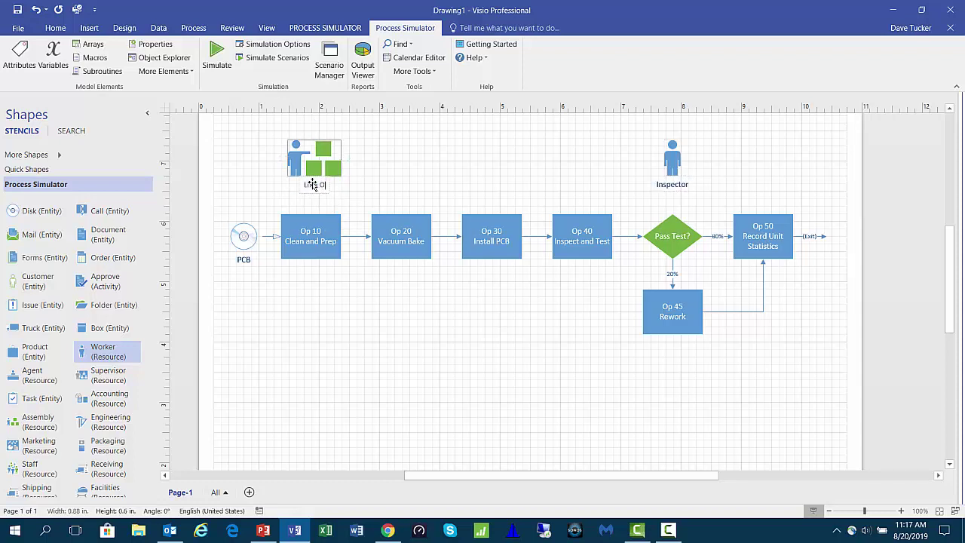
type("tor")
left_click(427, 184)
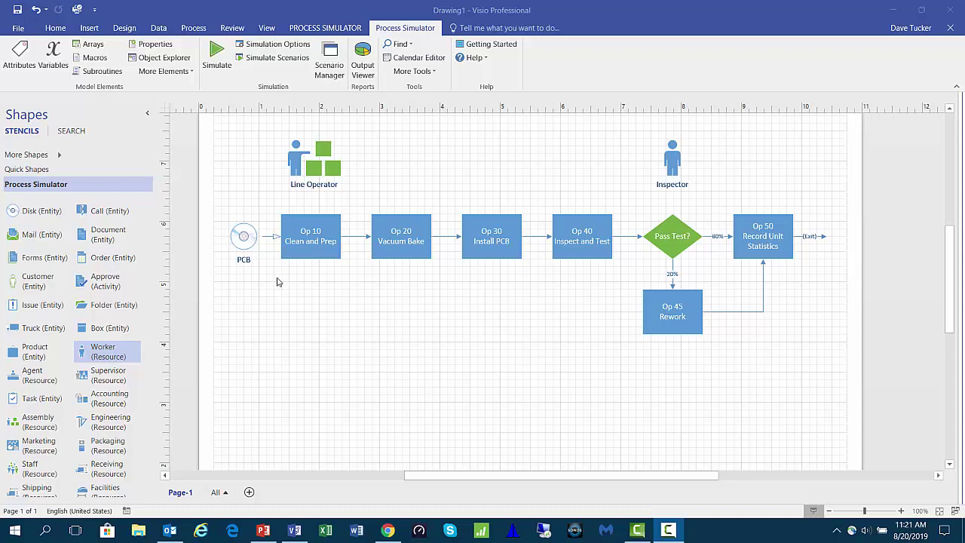
Open the properties of the PCB arrival into Op 10 and set its periodic interval to 8 hours
right_click(269, 237)
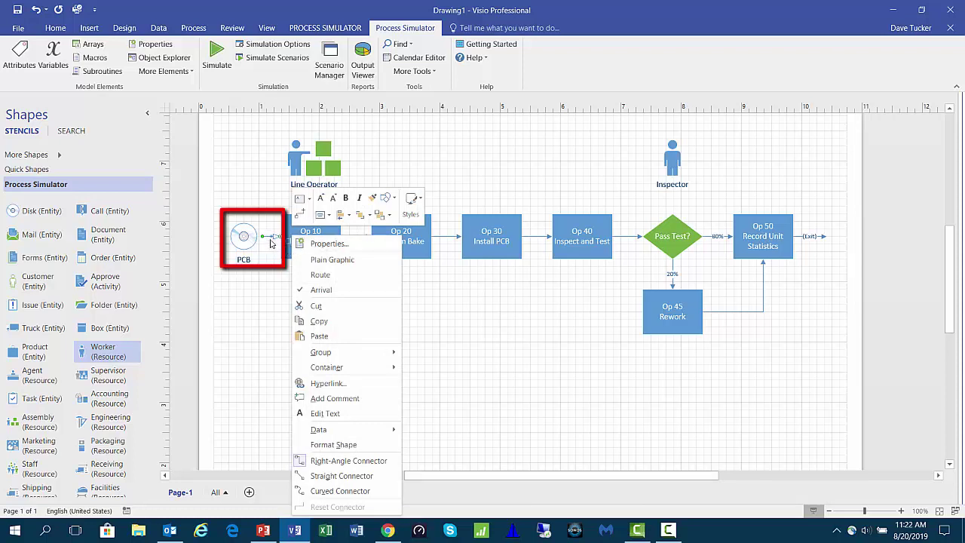
left_click(315, 245)
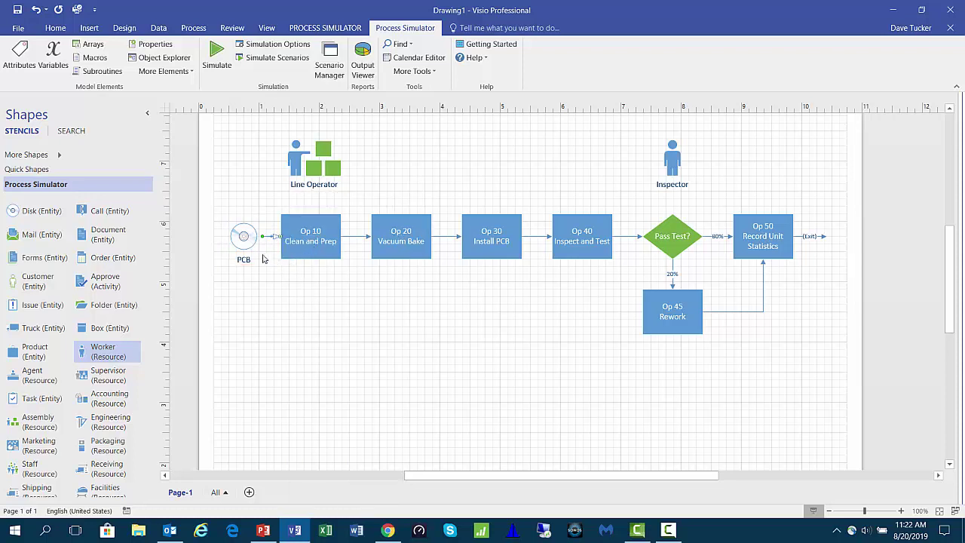
left_click_drag(404, 475, 373, 482)
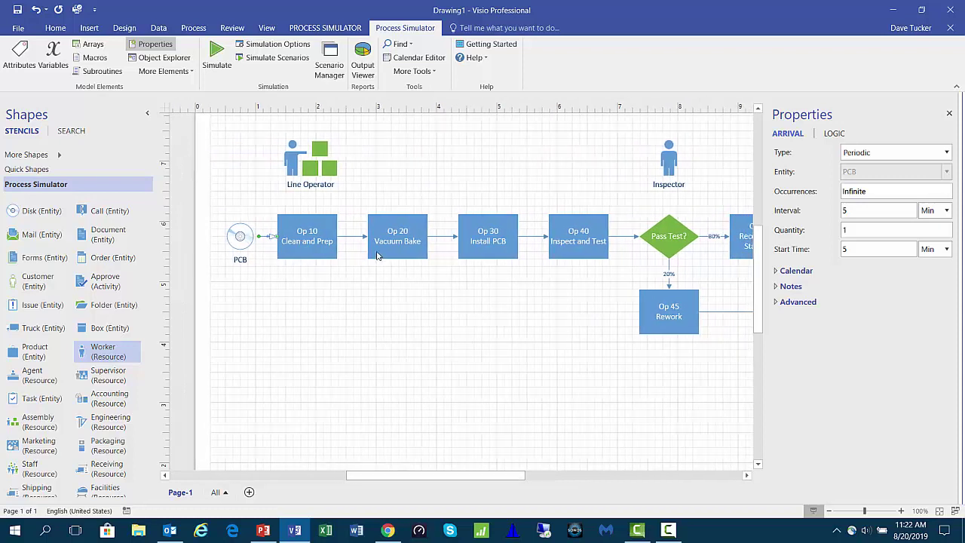
left_click(873, 155)
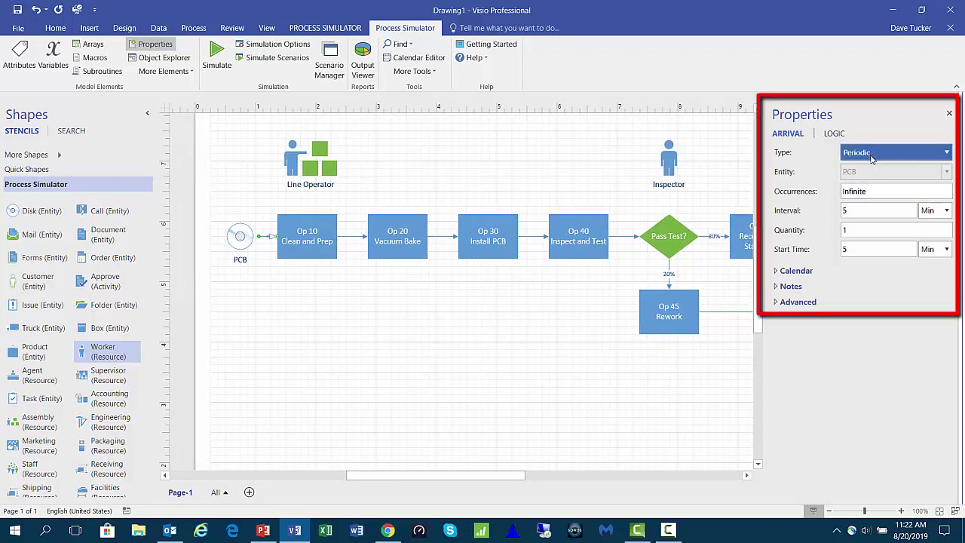
left_click(860, 230)
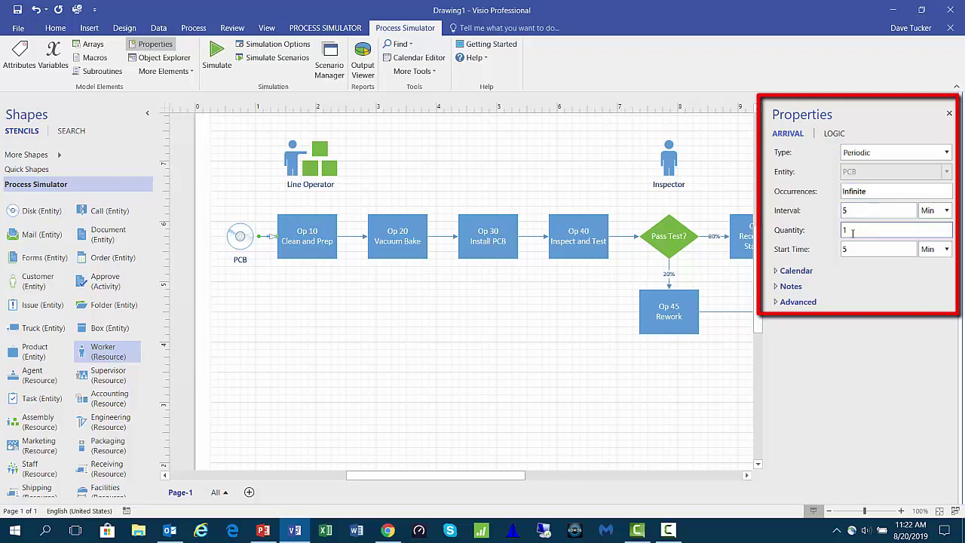
left_click(852, 212)
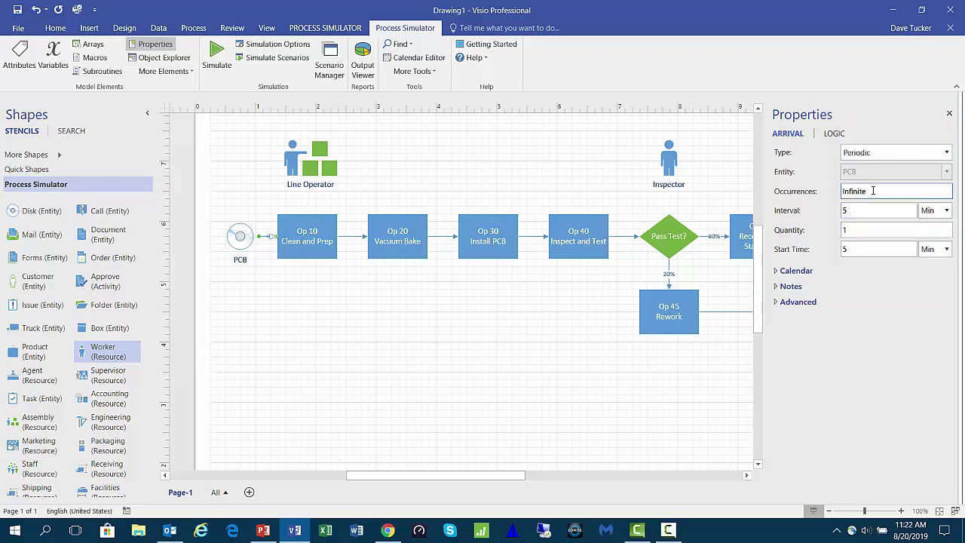
double_click(845, 211)
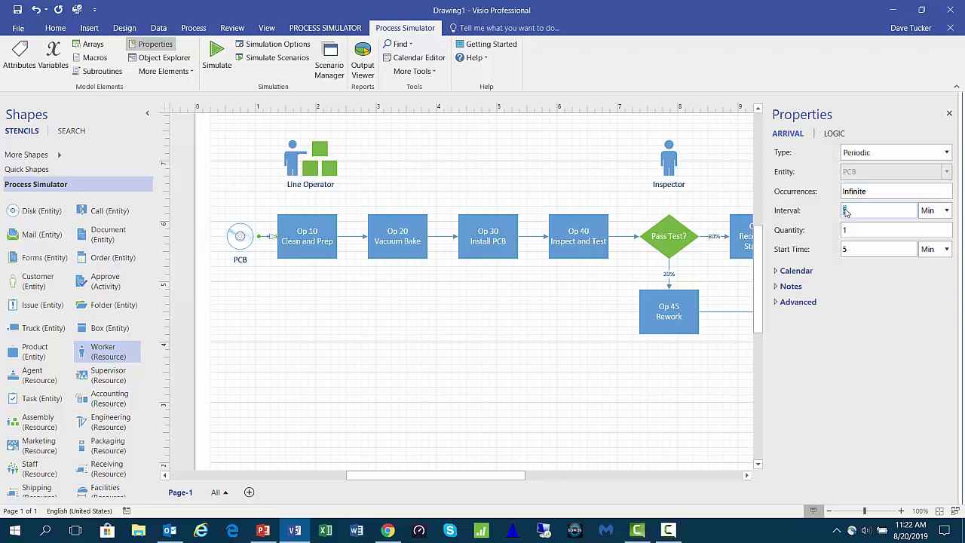
type("8")
key("Tab")
left_click(947, 211)
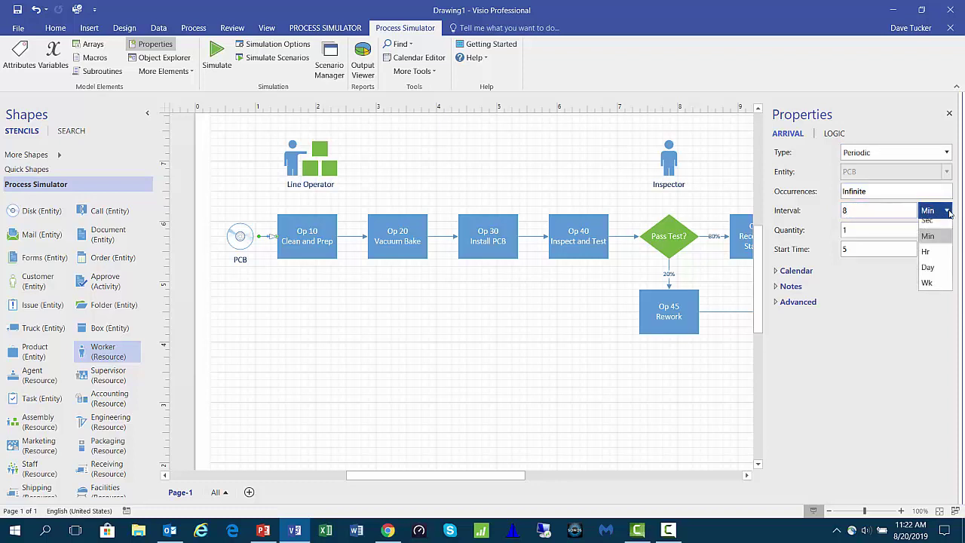
left_click(926, 258)
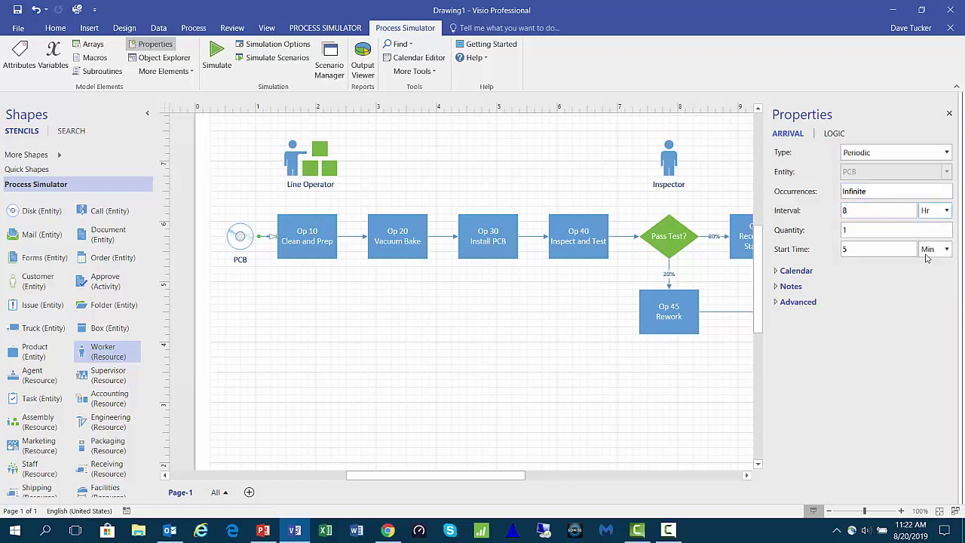
Set the PCB arrival quantity to 20
left_click(850, 228)
double_click(850, 228)
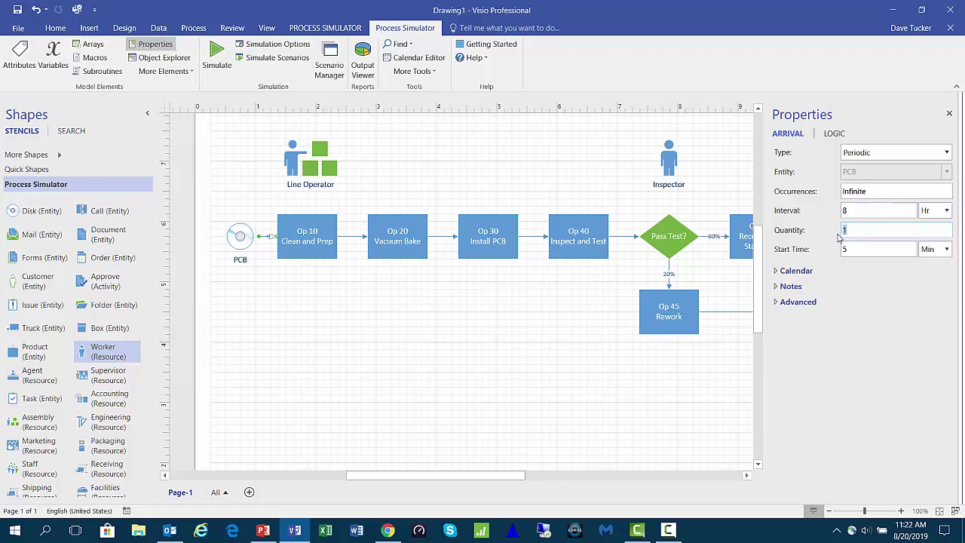
type("20")
double_click(863, 246)
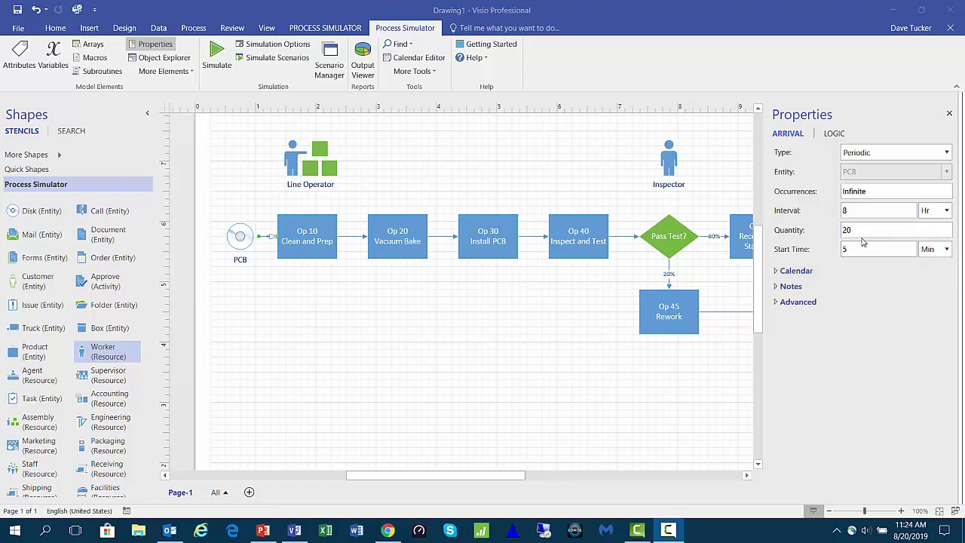
left_click(872, 152)
Set the activity time of Op 10 Clean and Prep to the uniform distribution U(12, 2) in minutes
left_click(306, 240)
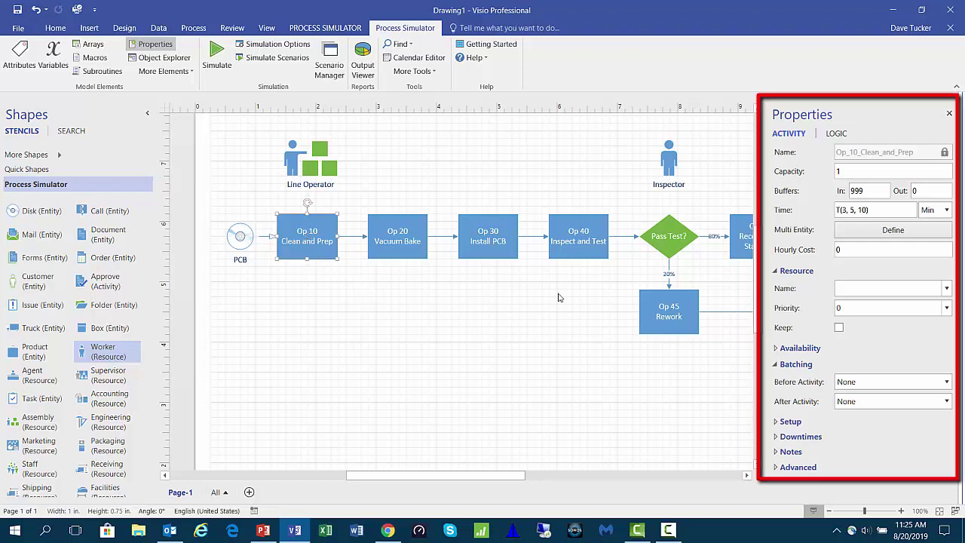
triple_click(884, 210)
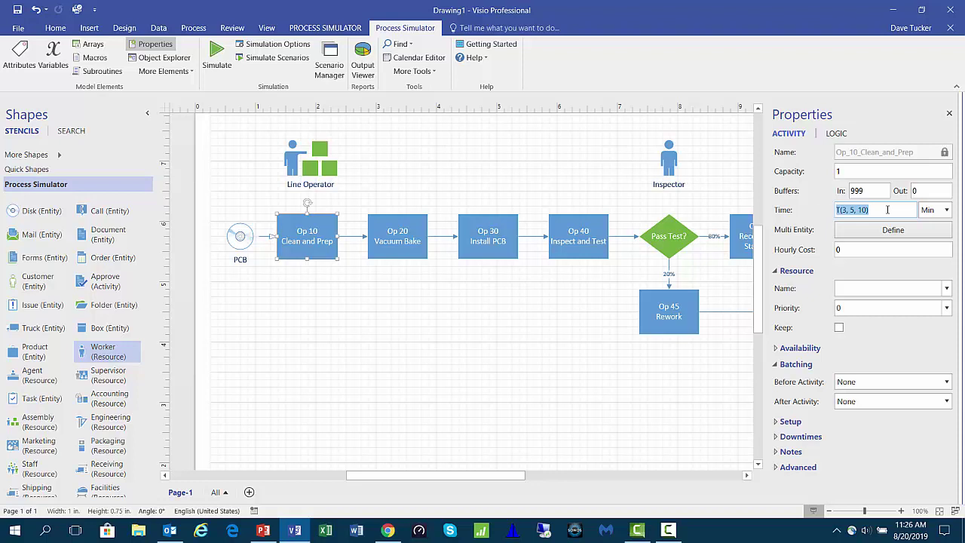
type("U(12, 2")
Review the uniform distribution's parameters for the Op 10 activity time in the Distribution Builder
right_click(874, 210)
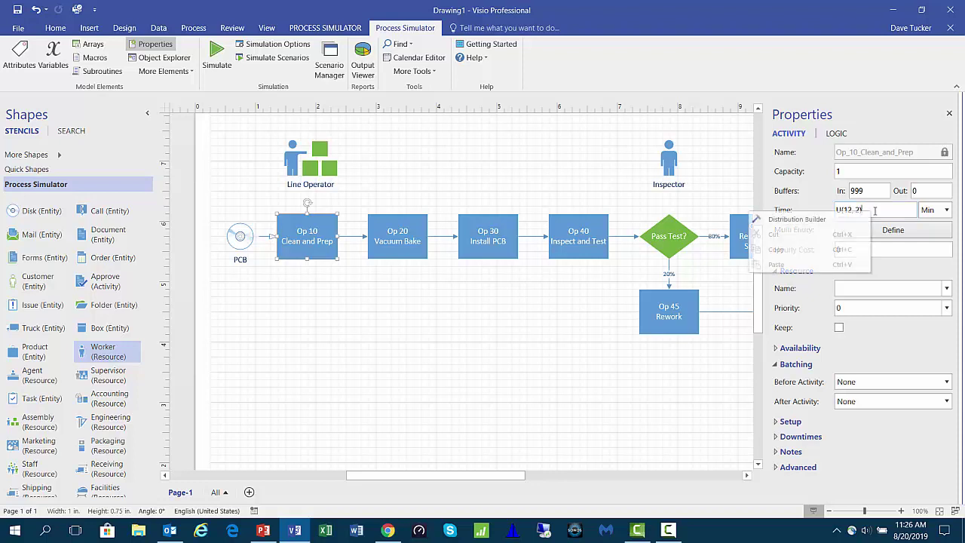
left_click(814, 221)
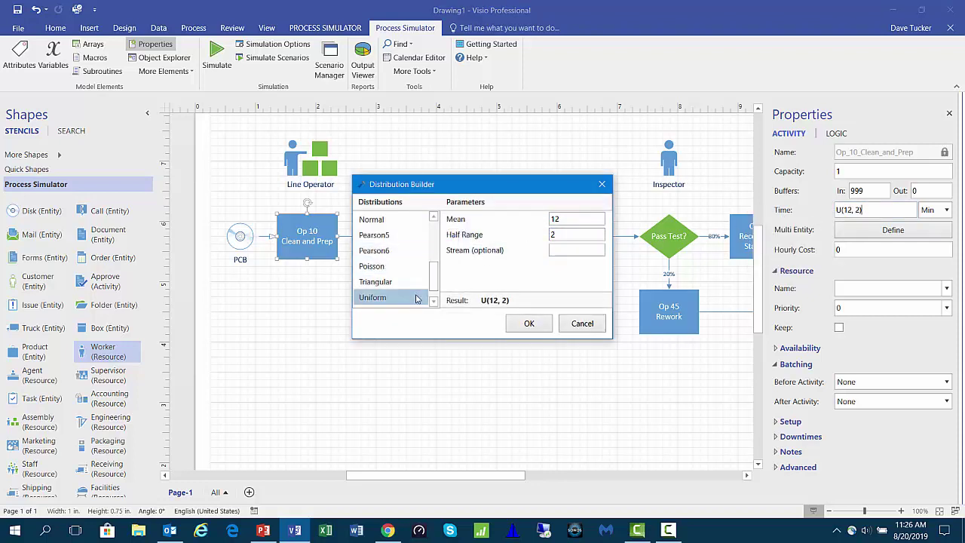
left_click_drag(431, 273, 428, 294)
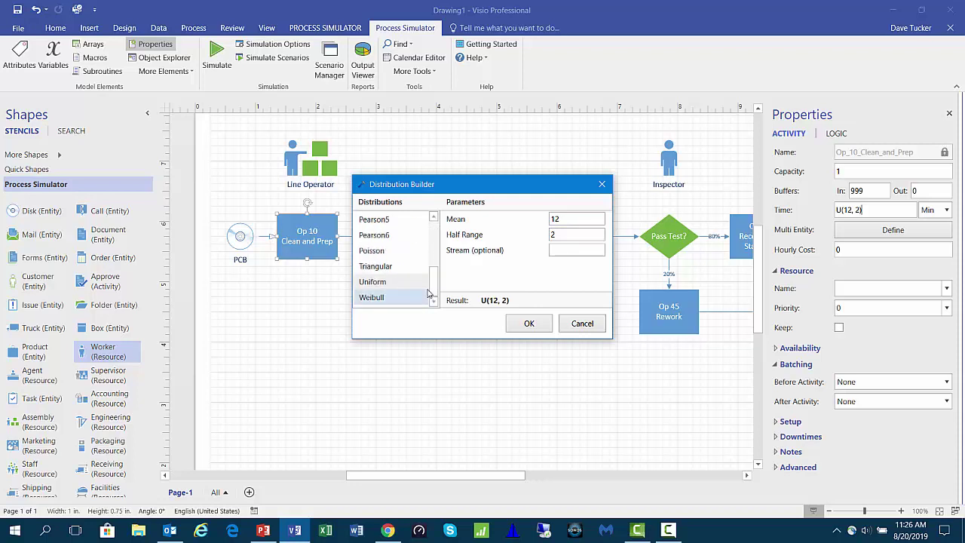
left_click(563, 219)
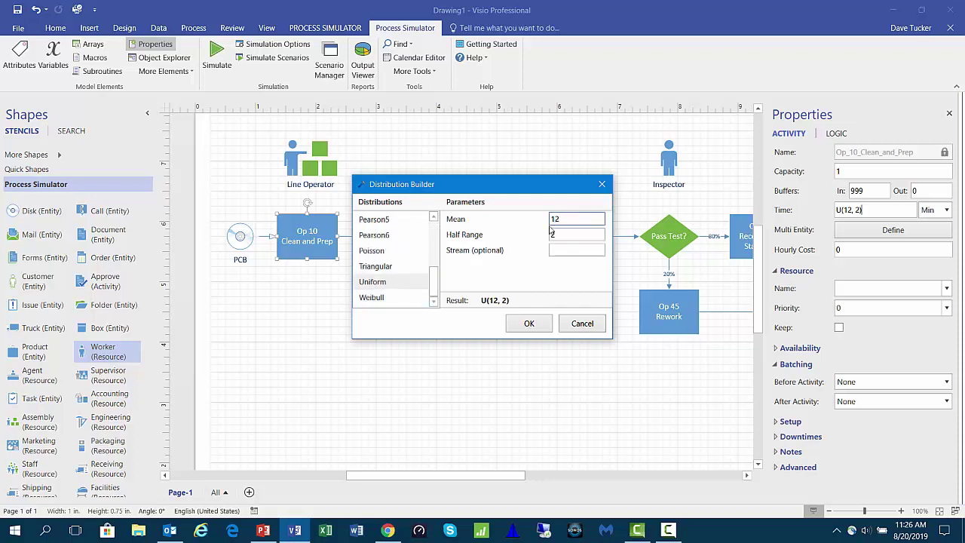
left_click(530, 323)
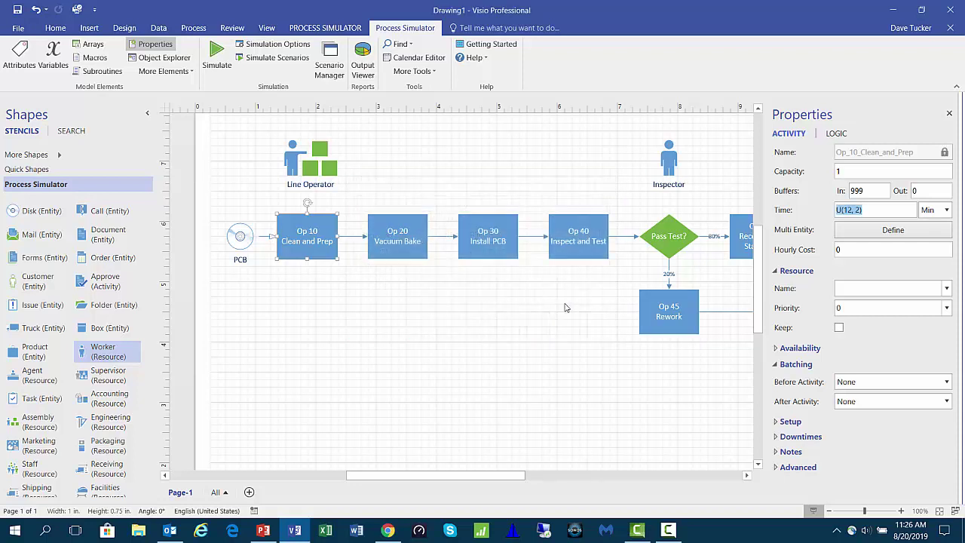
left_click(872, 212)
double_click(869, 192)
left_click(869, 192)
double_click(860, 190)
left_click(864, 192)
left_click(848, 172)
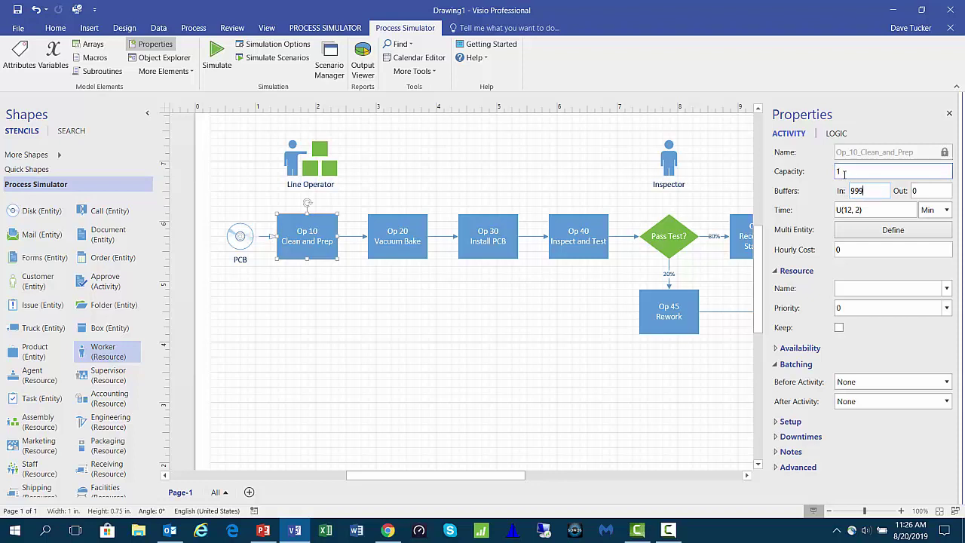
Assign Line_Operator as the resource for Op 10 and check the activity's availability settings
left_click(857, 286)
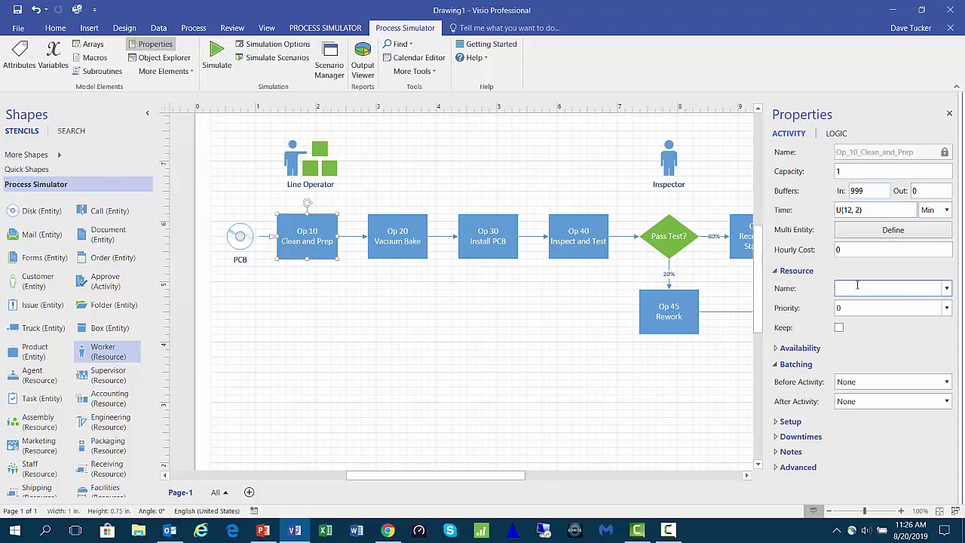
left_click(946, 288)
left_click(942, 322)
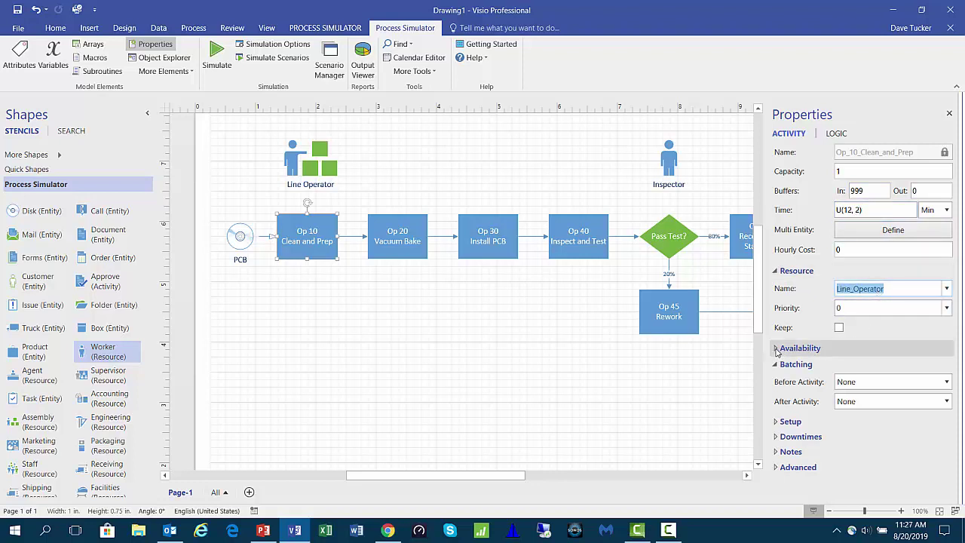
left_click(776, 350)
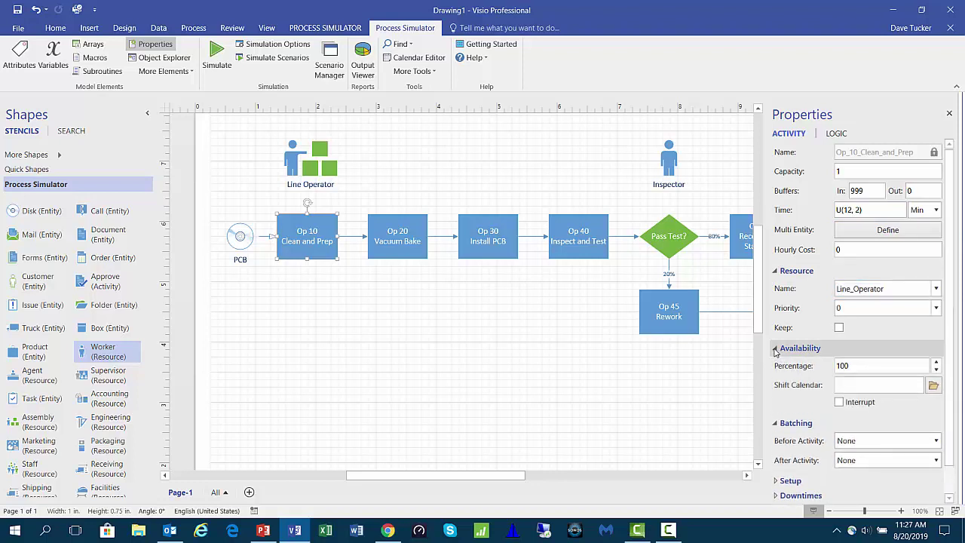
left_click(777, 350)
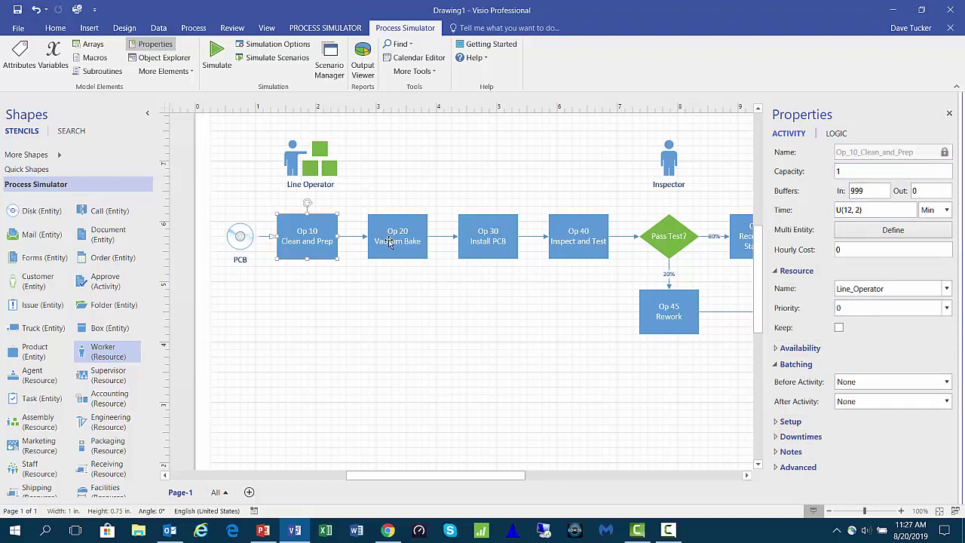
Set the route from Op 10 to Op 20 to a 10-second move time with Line_Operator as its resource
left_click(353, 237)
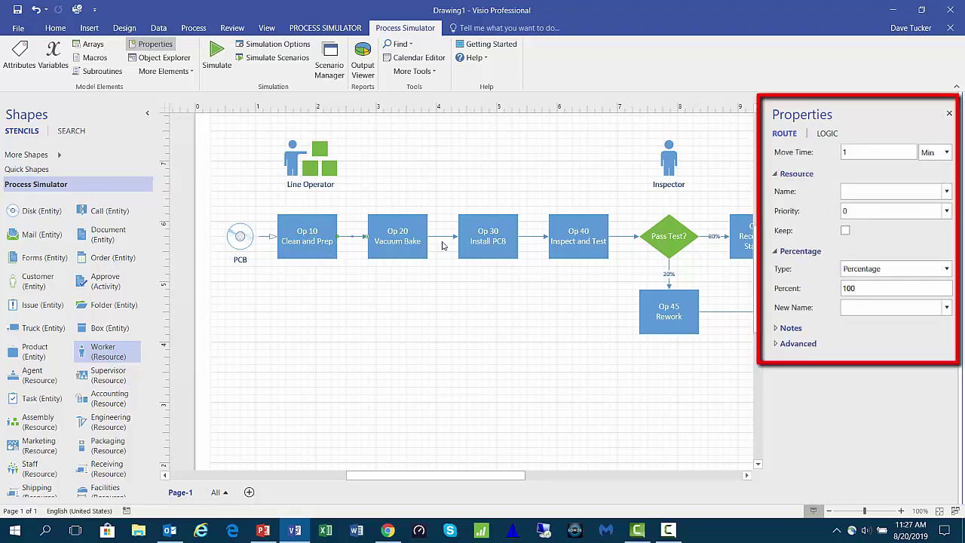
left_click(857, 154)
type("0")
left_click(946, 153)
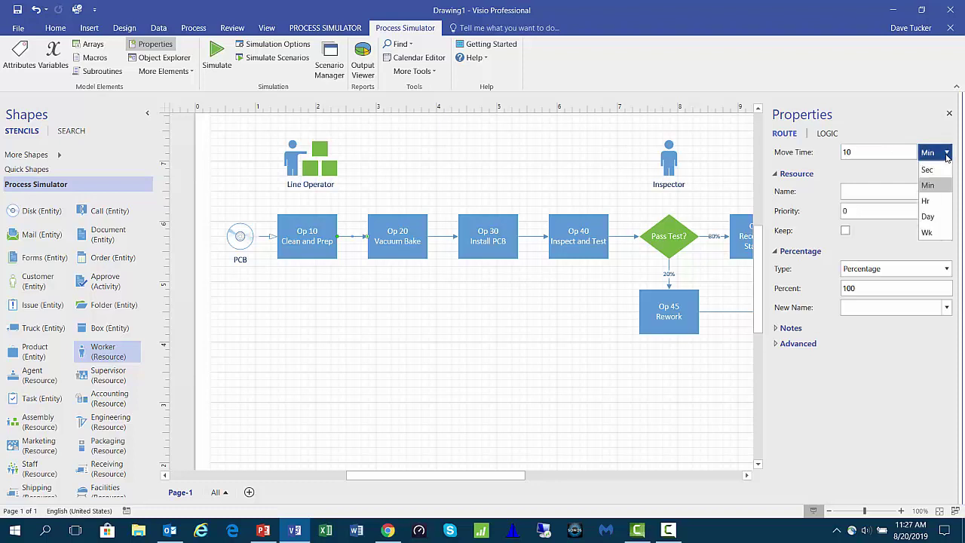
left_click(928, 170)
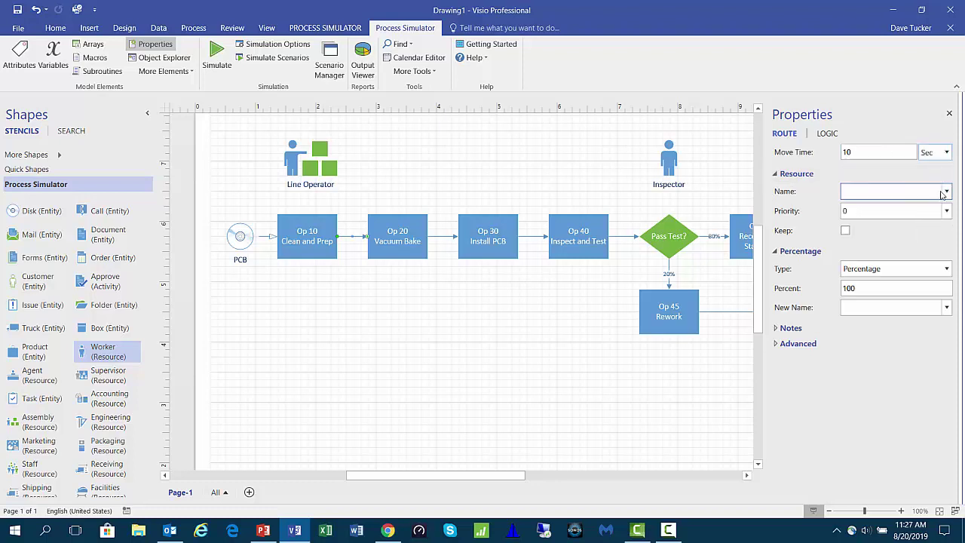
left_click(946, 191)
left_click(926, 223)
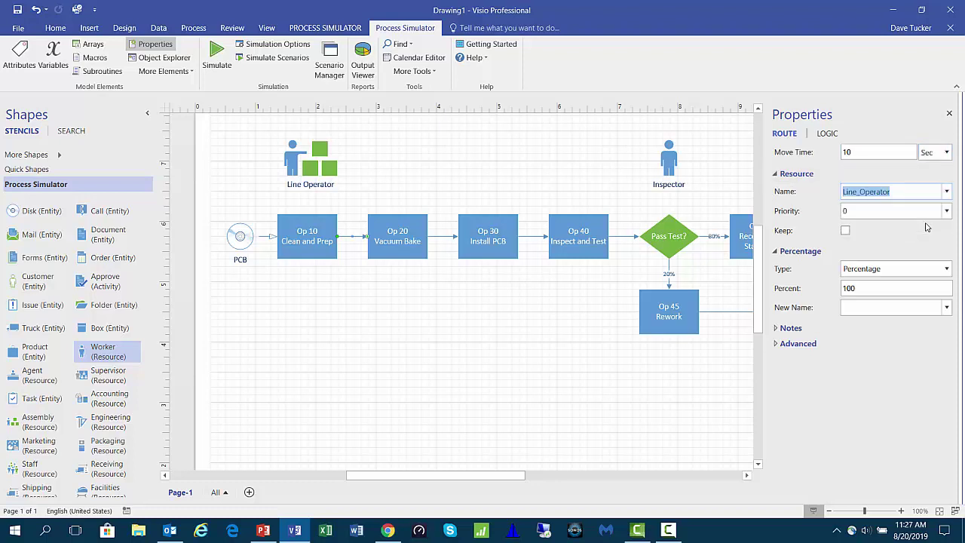
left_click(900, 193)
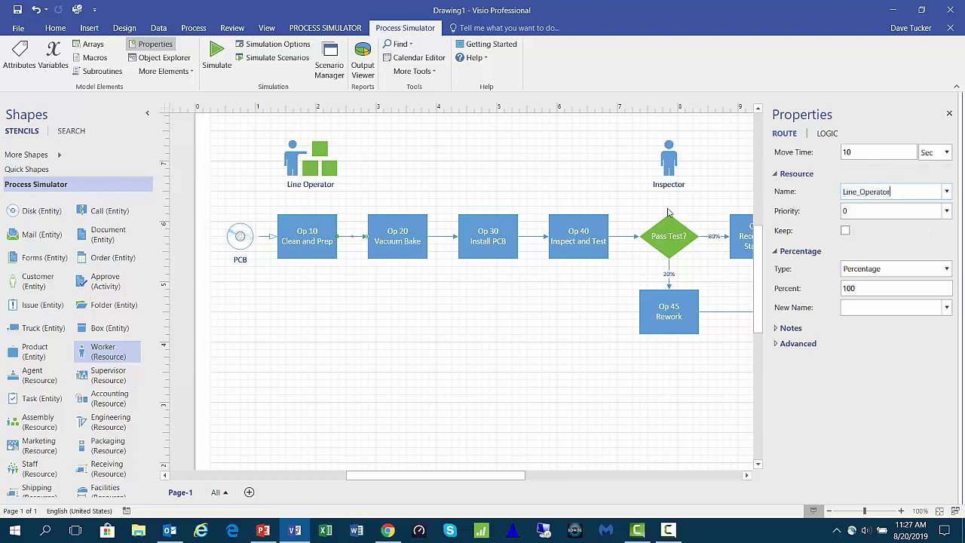
Set the activity time of Op 20 Vacuum Bake to 60 minutes
left_click(399, 247)
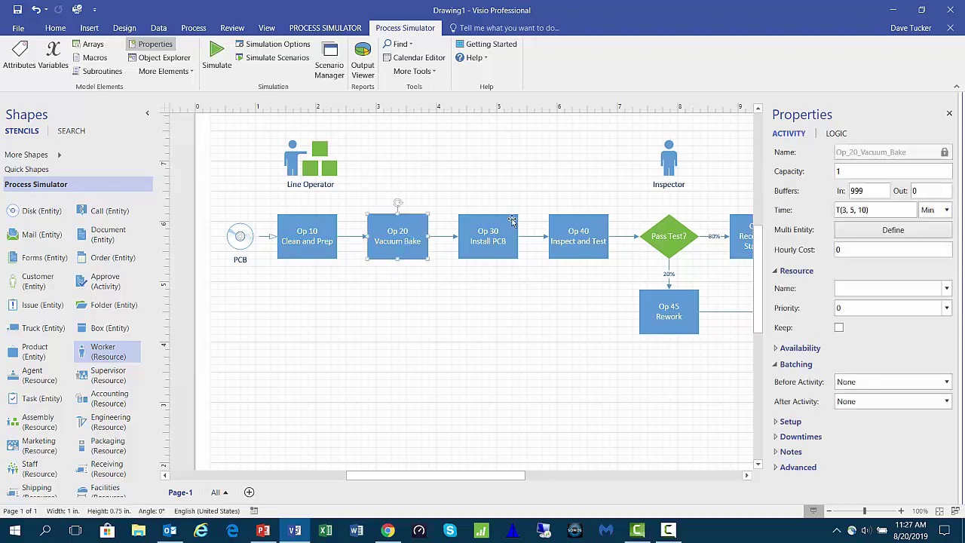
left_click(866, 171)
left_click(875, 189)
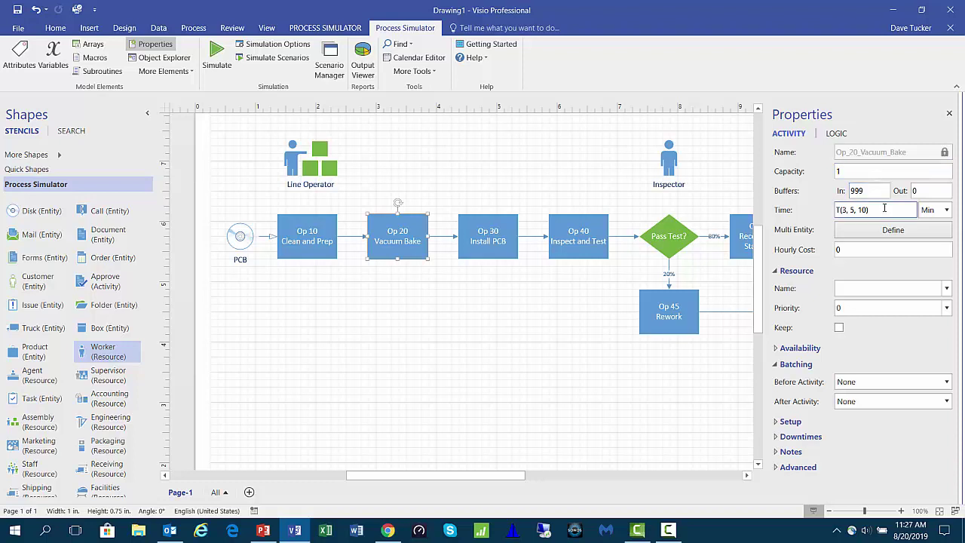
key("Tab")
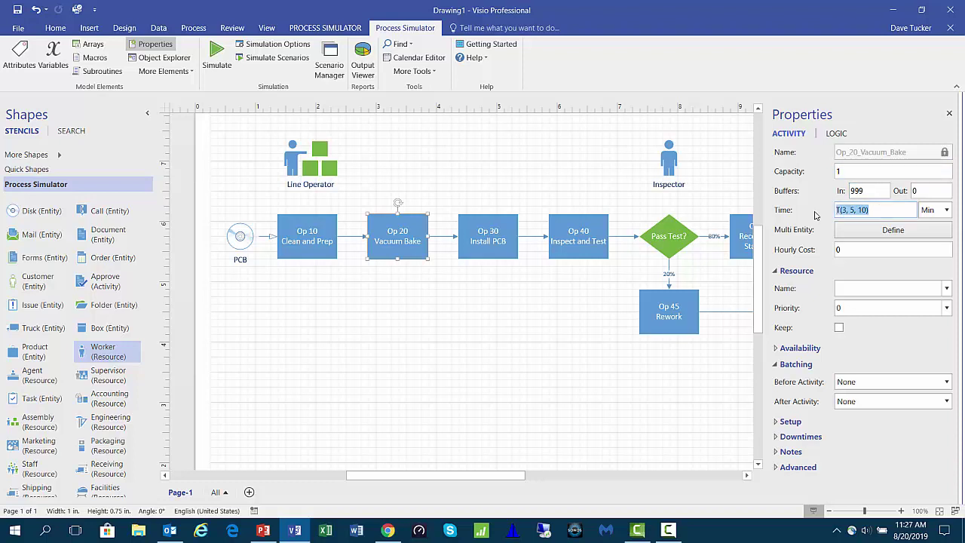
type("60")
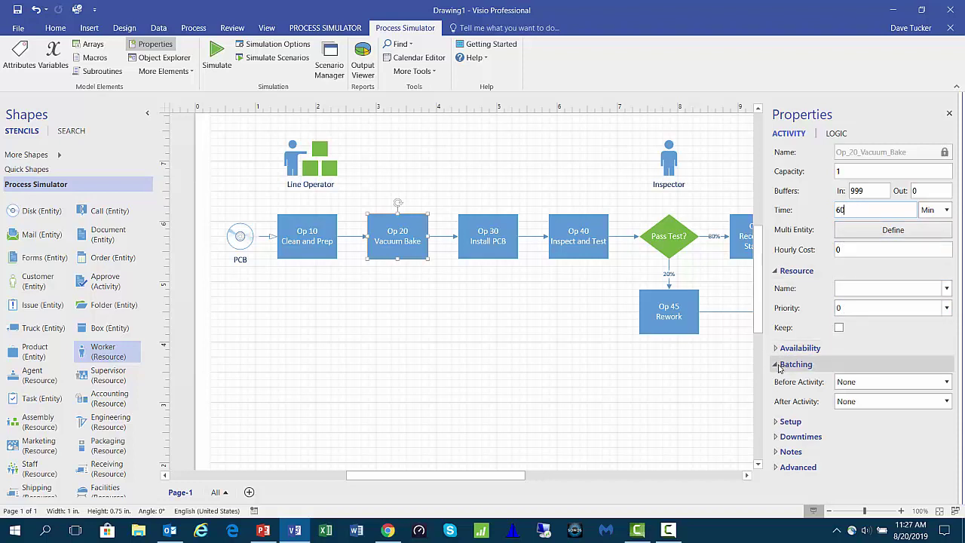
Set the batching before the Op 20 activity to Batch
left_click(819, 377)
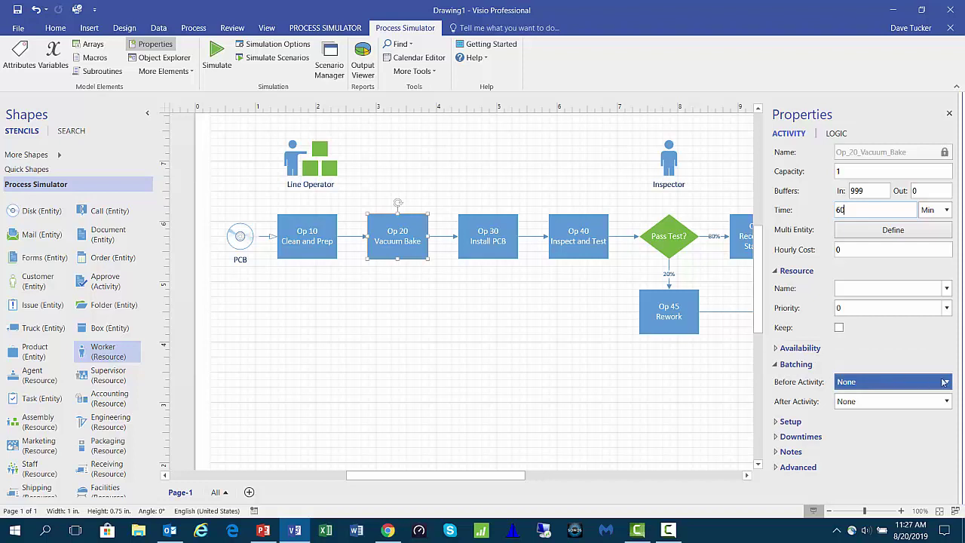
left_click(947, 382)
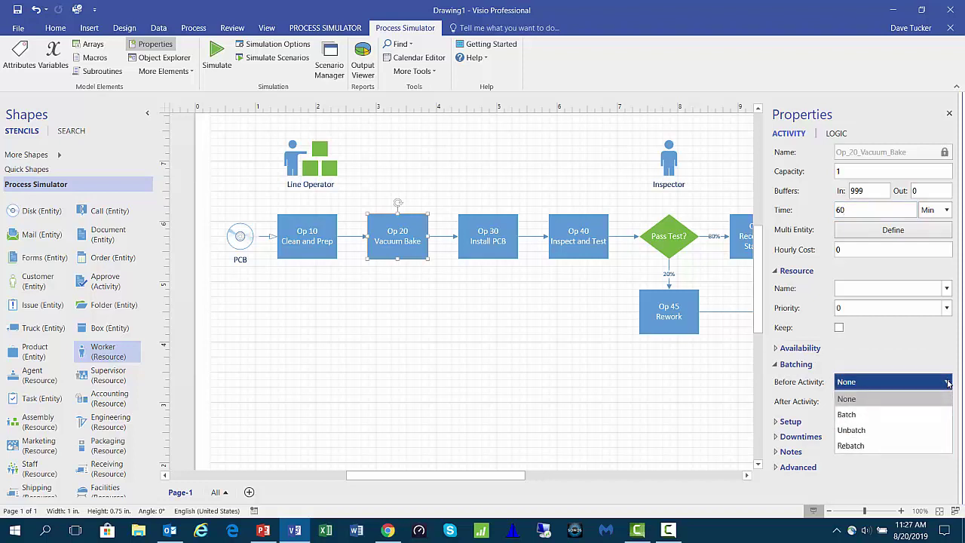
left_click(930, 415)
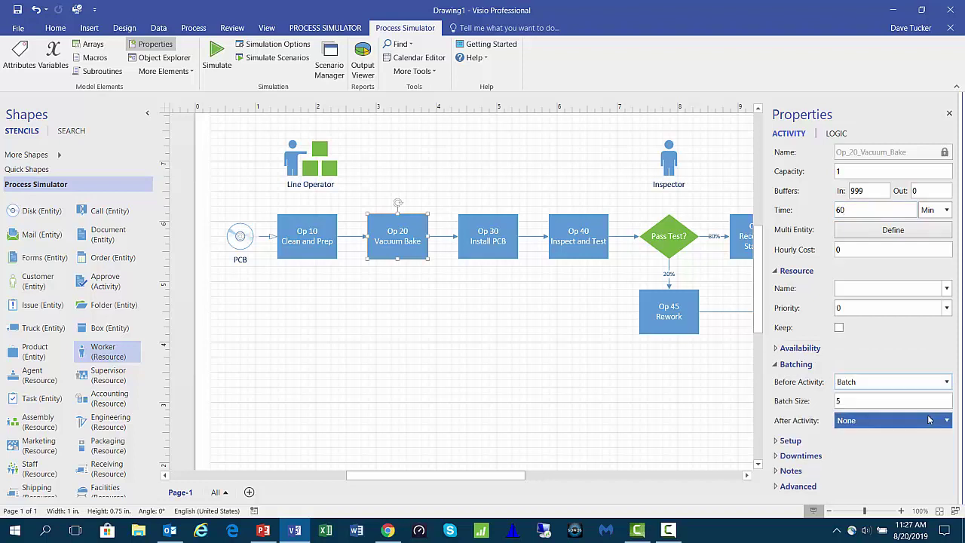
Set the batch size before the Op 20 Vacuum Bake activity to 8
left_click(849, 399)
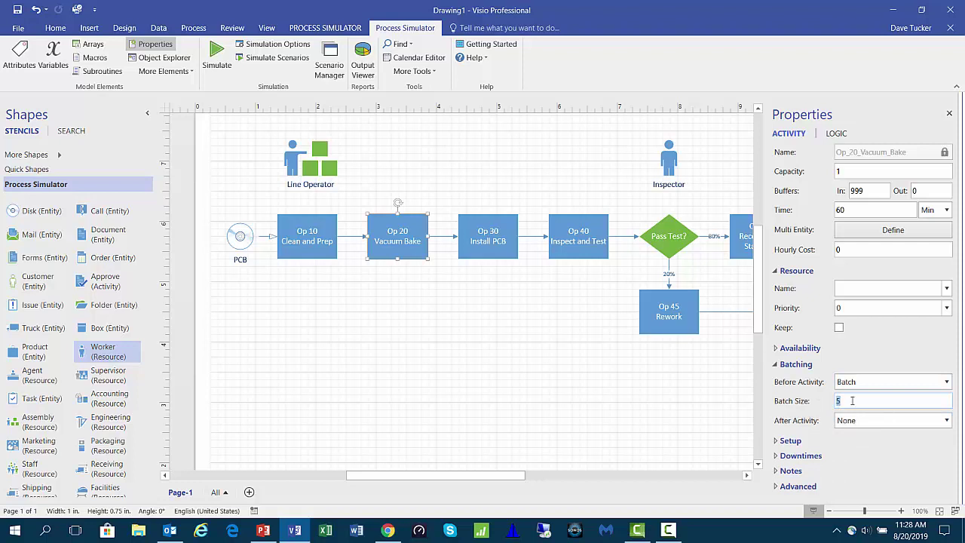
type("8")
Set the route from Op 20 to Op 30 to a 10-second move time with Line_Operator as its resource
left_click(450, 237)
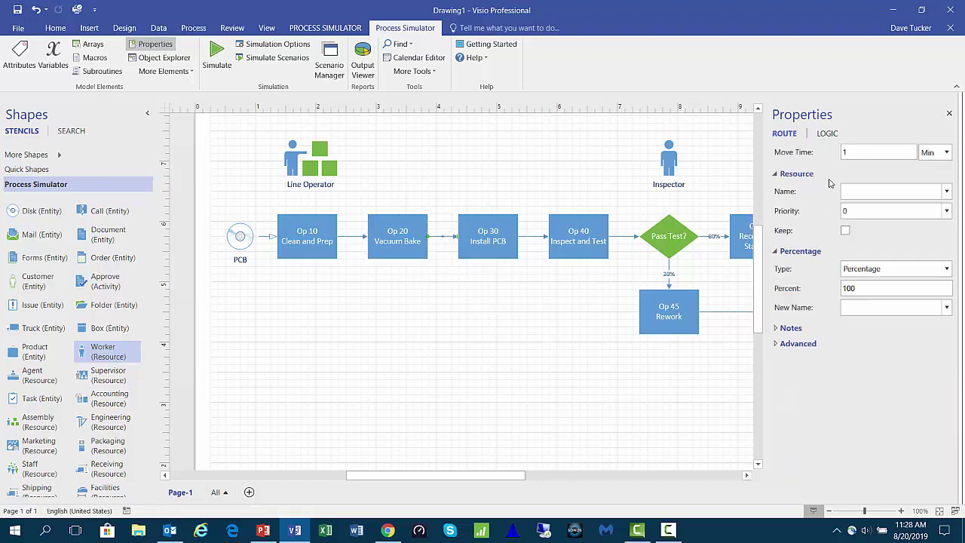
left_click(866, 152)
type("0")
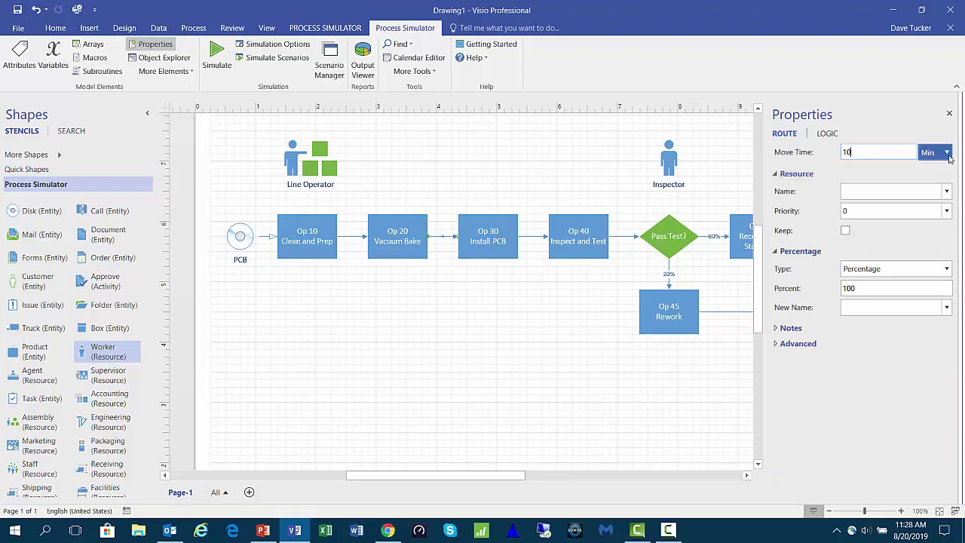
left_click(946, 156)
left_click(943, 171)
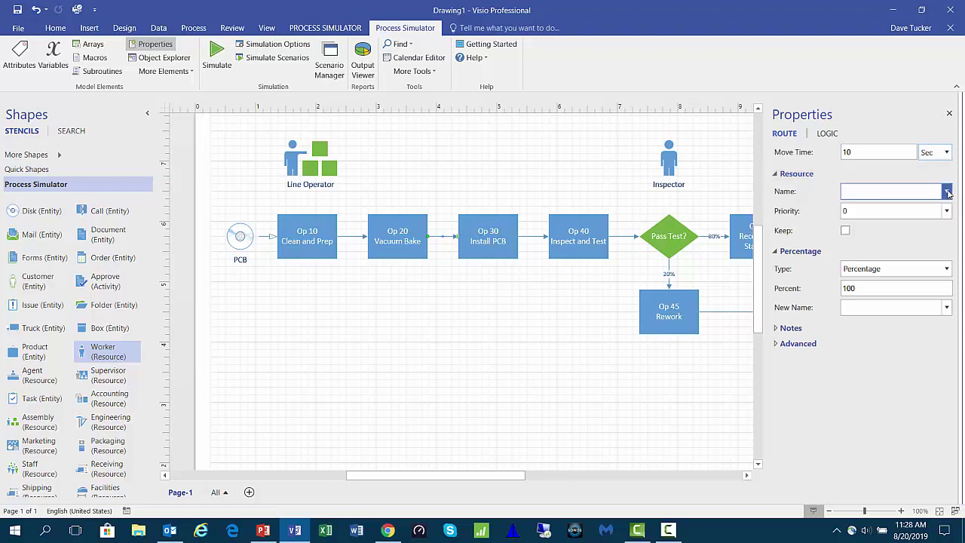
left_click(946, 191)
left_click(930, 221)
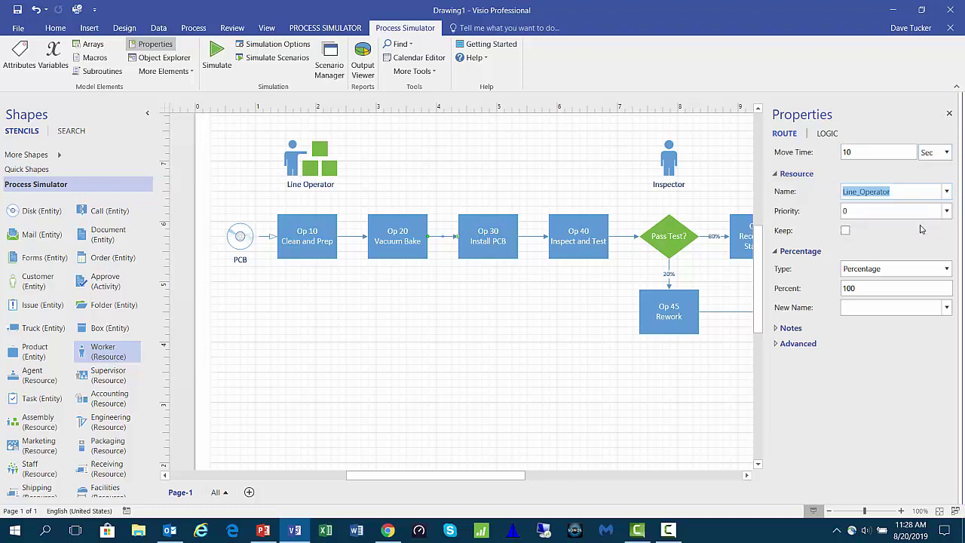
Set the batching before the Op 30 Install PCB activity to Unbatch
left_click(494, 240)
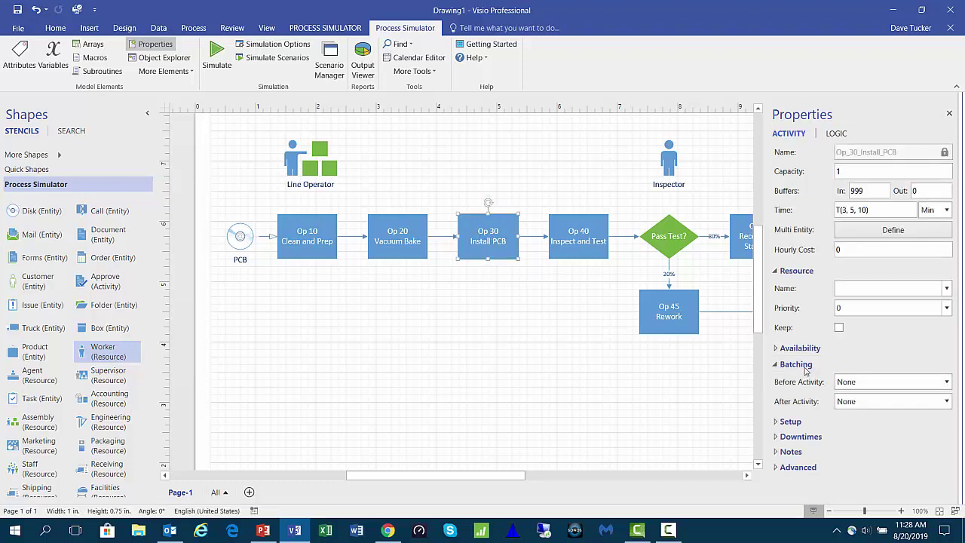
left_click(947, 382)
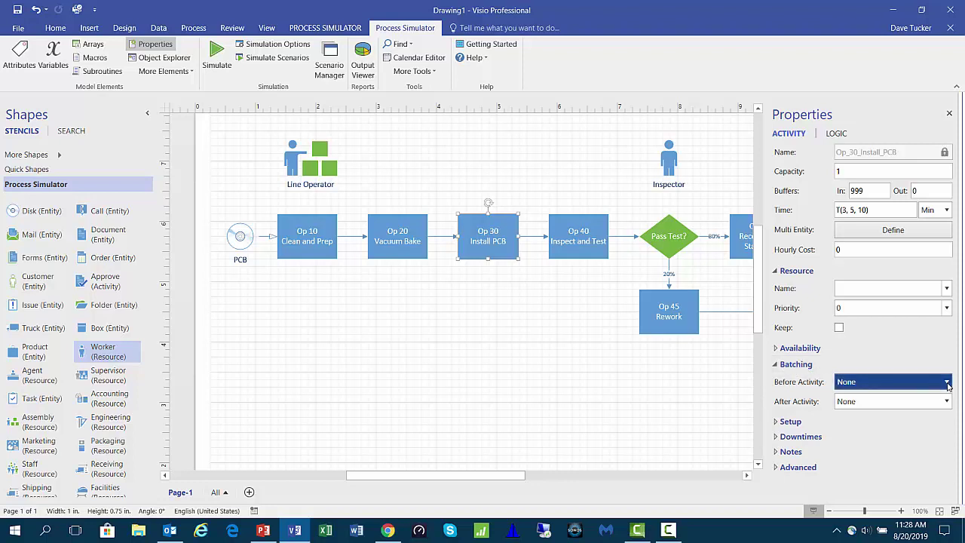
left_click(920, 431)
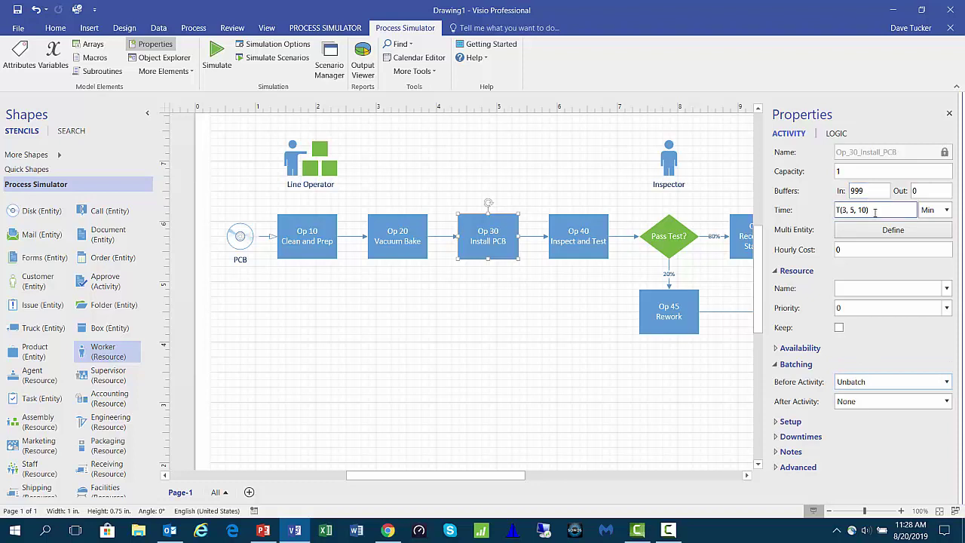
Give Op 30 Install PCB a uniform time distribution with mean 12 and half range 2 minutes, and assign Line_Operator as its resource
left_click_drag(874, 212, 839, 193)
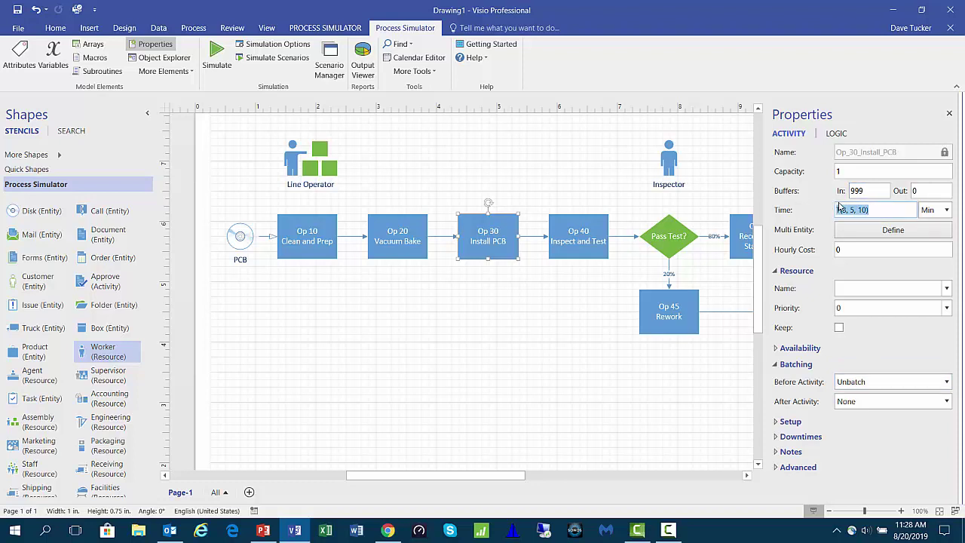
right_click(877, 210)
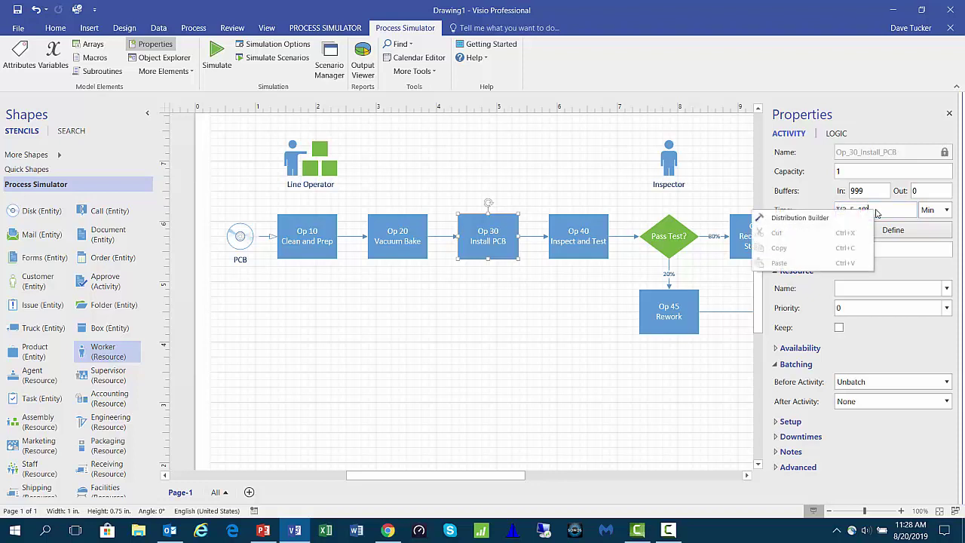
left_click(819, 217)
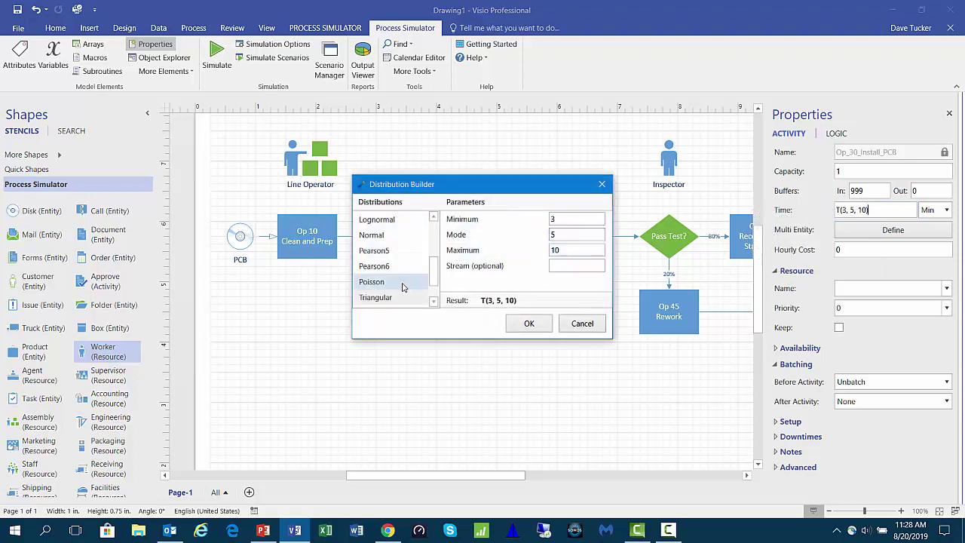
left_click_drag(434, 269, 430, 289)
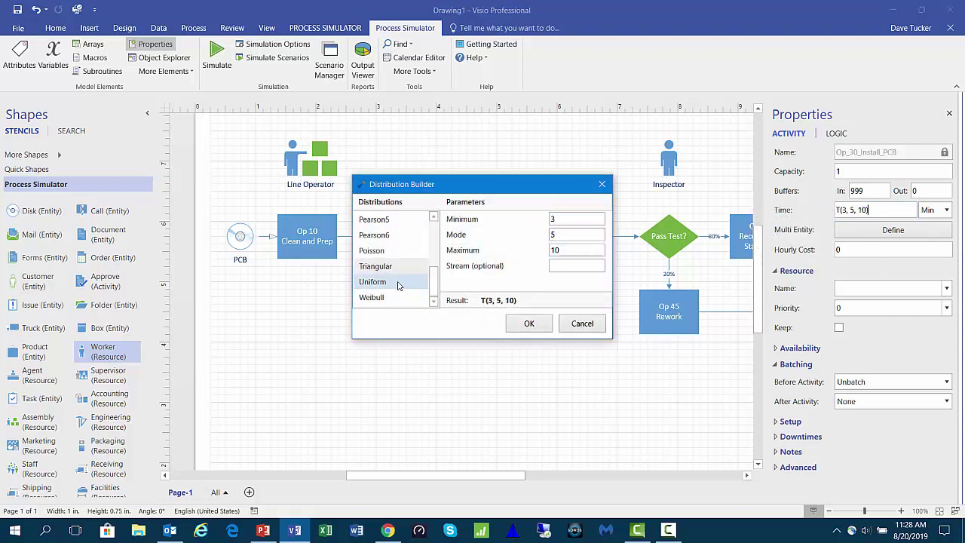
left_click(396, 282)
left_click(560, 232)
key("shift+Tab")
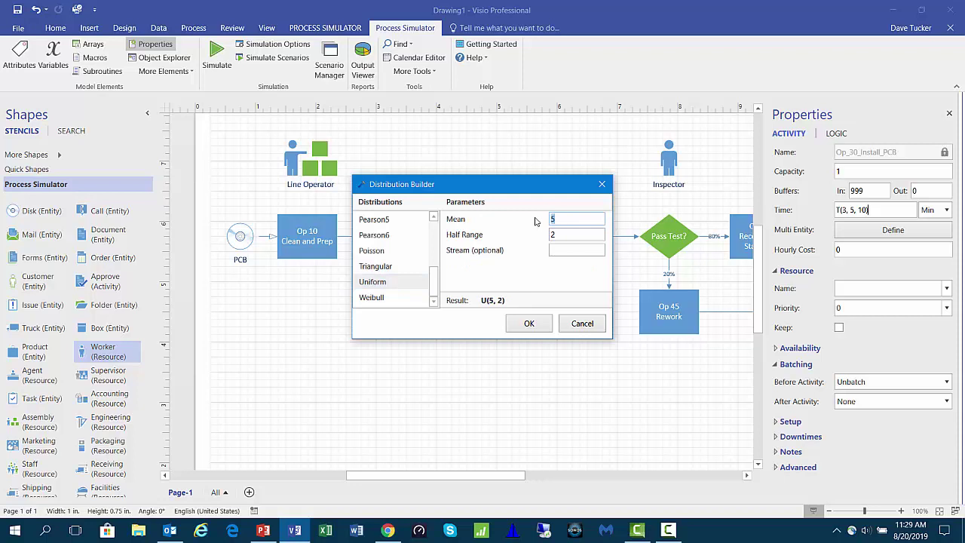
type("12")
key("Tab")
left_click(560, 234)
left_click(527, 323)
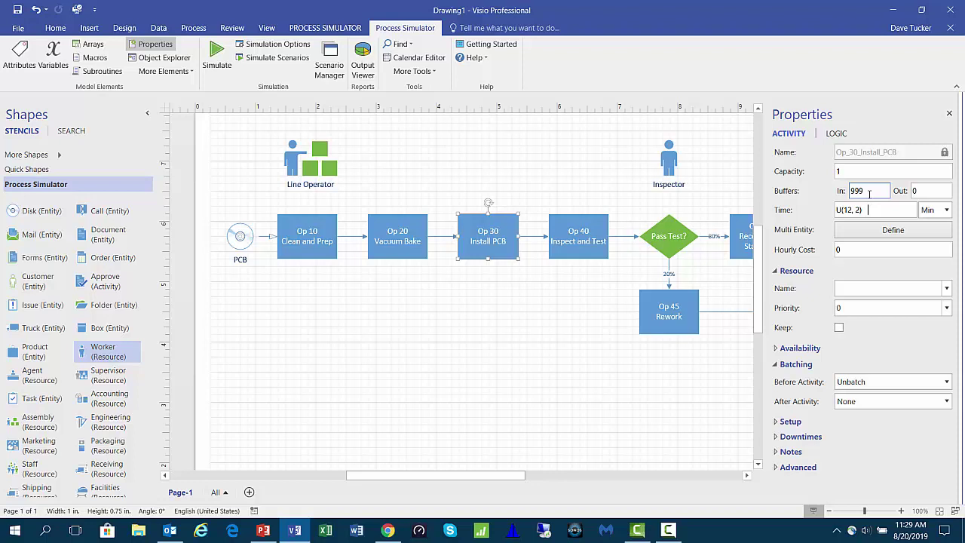
left_click(947, 289)
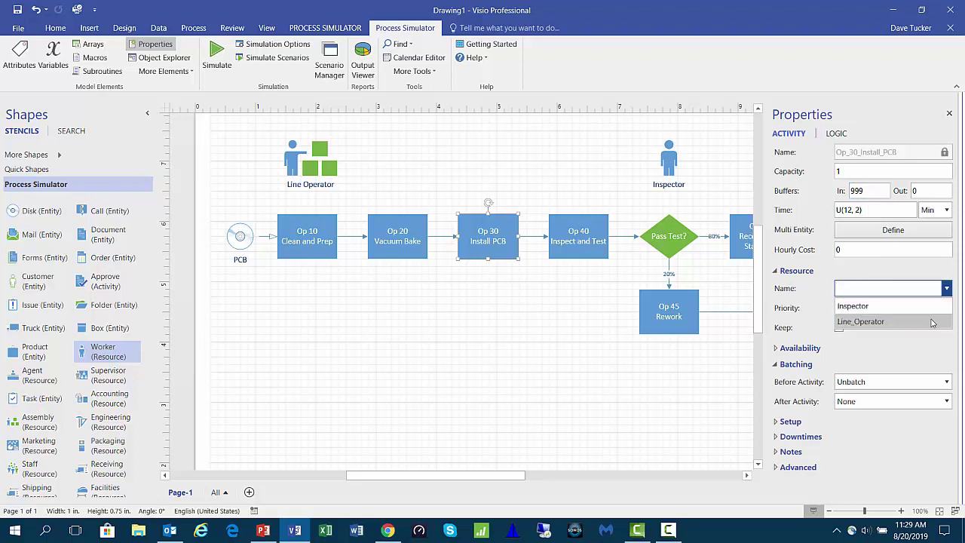
left_click(931, 322)
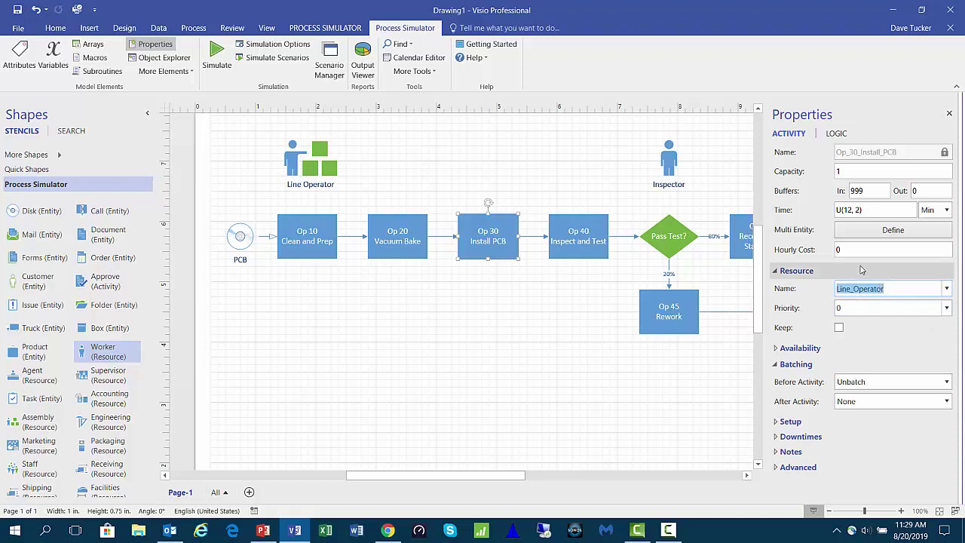
Set the move time of the route from Op 30 to Op 40 to 10 seconds
left_click(537, 236)
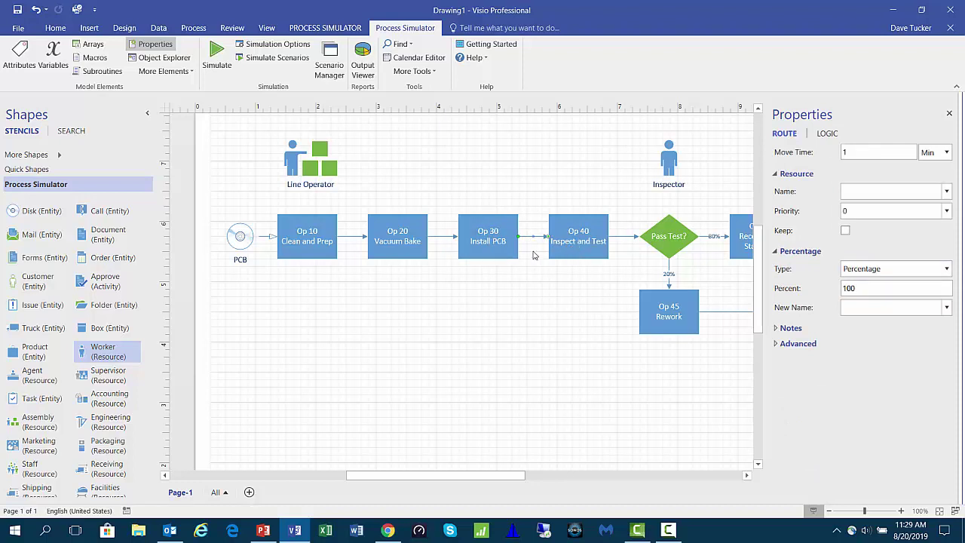
left_click(859, 152)
left_click(941, 161)
left_click(947, 153)
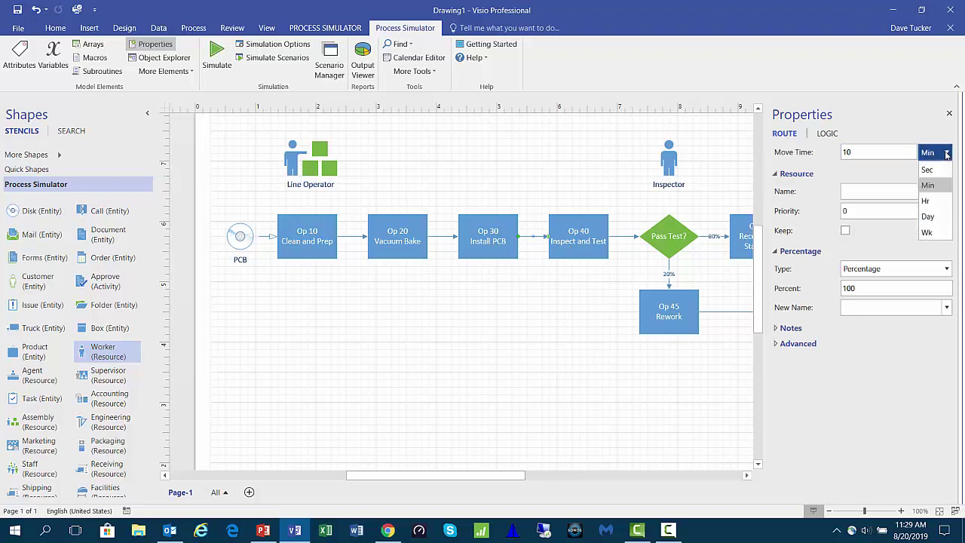
left_click(938, 171)
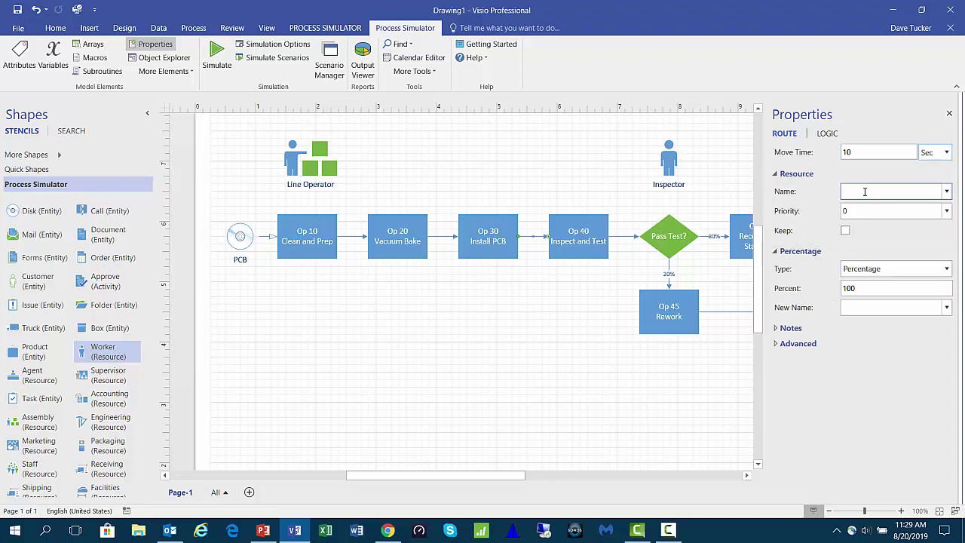
Set the activity time of Op 40 Inspect and Test to the normal distribution N(10, 1) in minutes
left_click(577, 237)
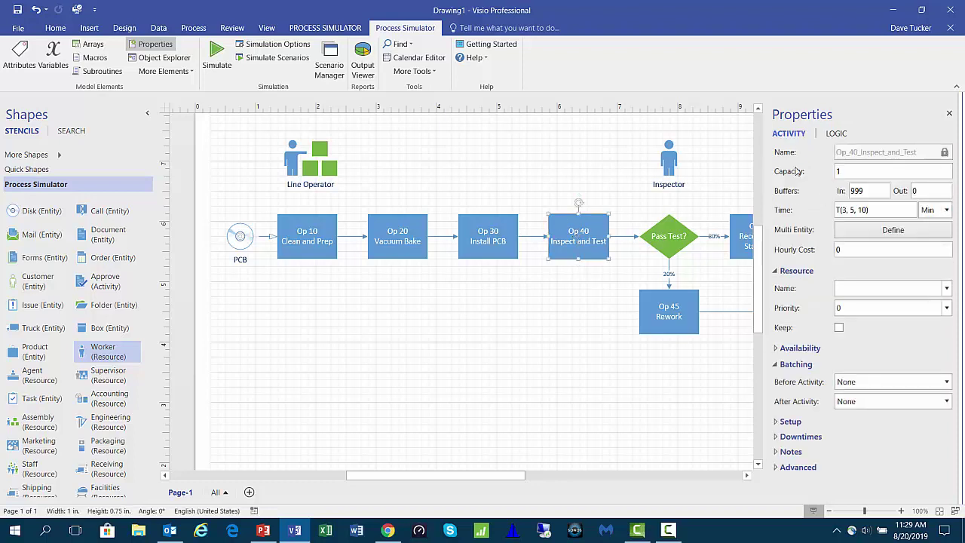
left_click(837, 170)
left_click(870, 189)
left_click(876, 210)
left_click_drag(876, 212, 823, 214)
type("N(10, 1")
Set the route from Op 40 to the Pass Test? decision to a 10-second move time with Inspector as its resource
left_click(632, 238)
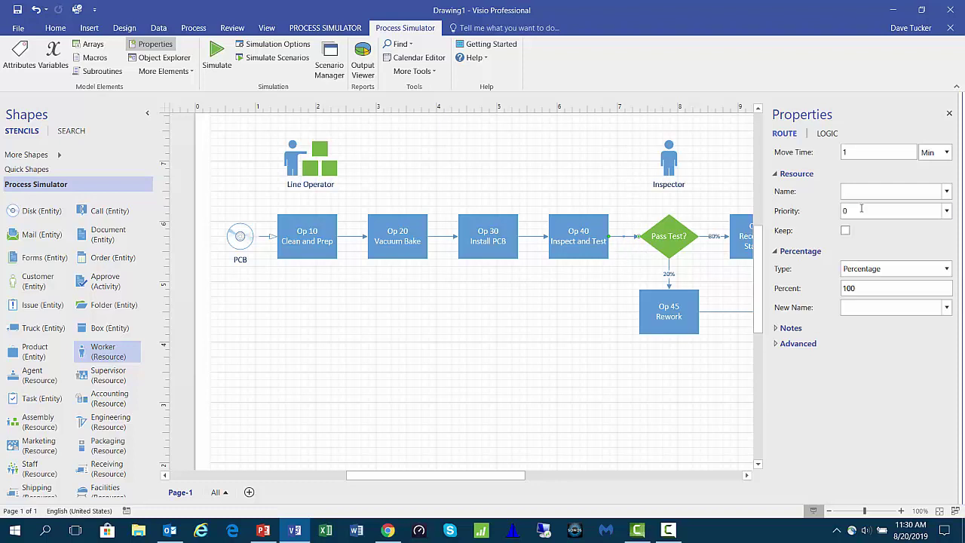
left_click(861, 152)
type("0")
left_click(940, 154)
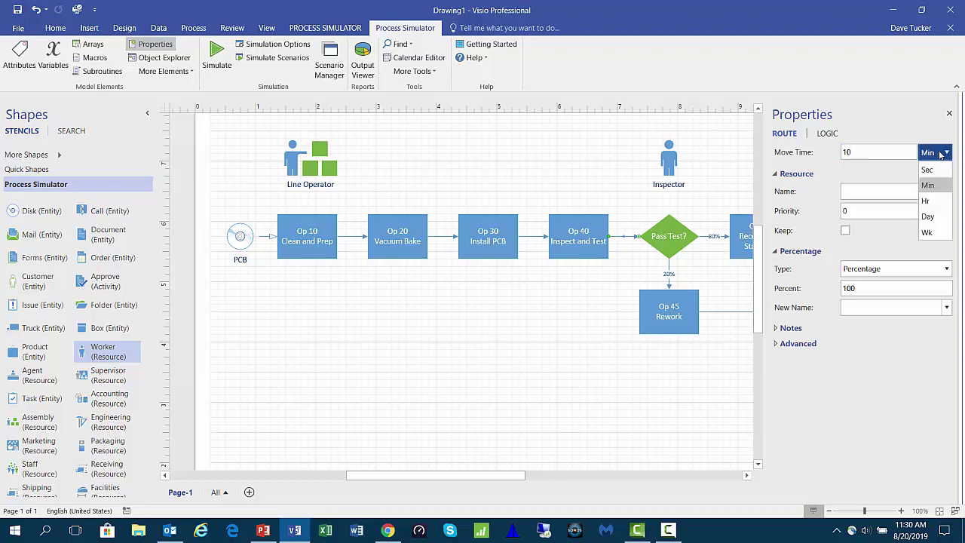
left_click(927, 170)
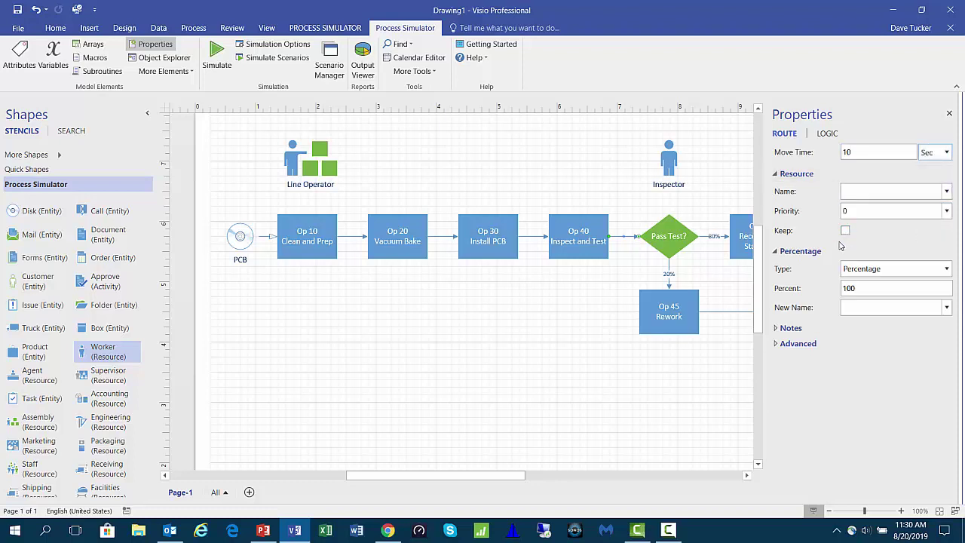
left_click(947, 192)
left_click(931, 208)
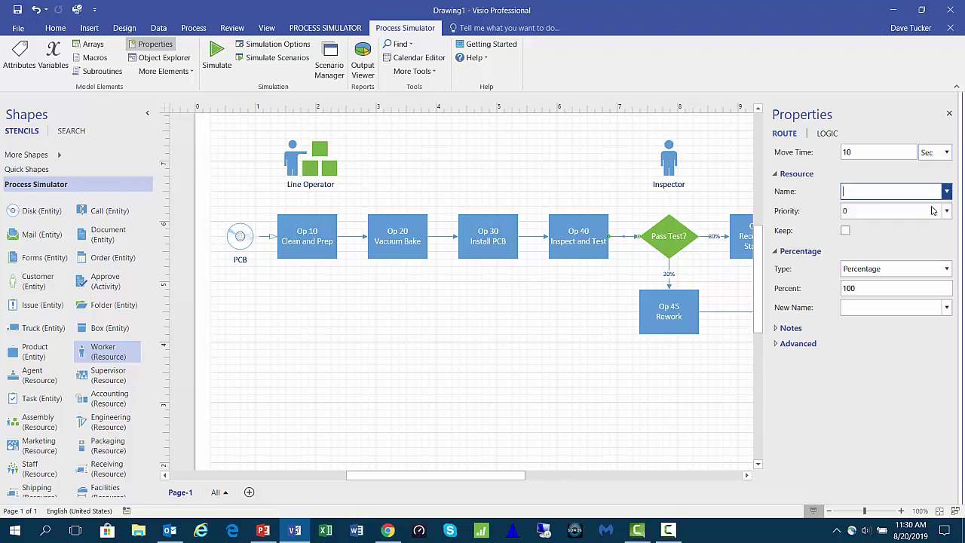
Review the Pass Test? decision's capacity and time settings, and set the move time of its 20% and 80% routes to 0
left_click(672, 239)
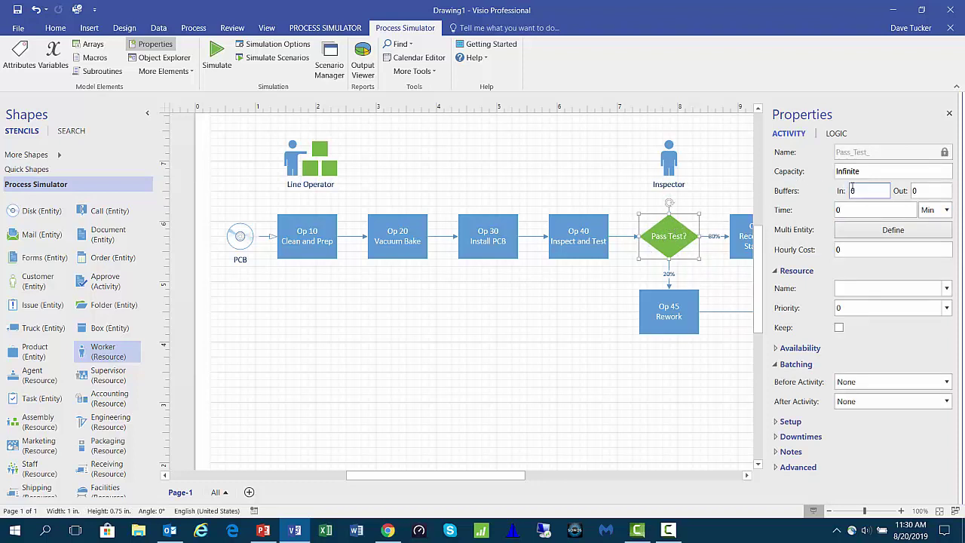
double_click(845, 213)
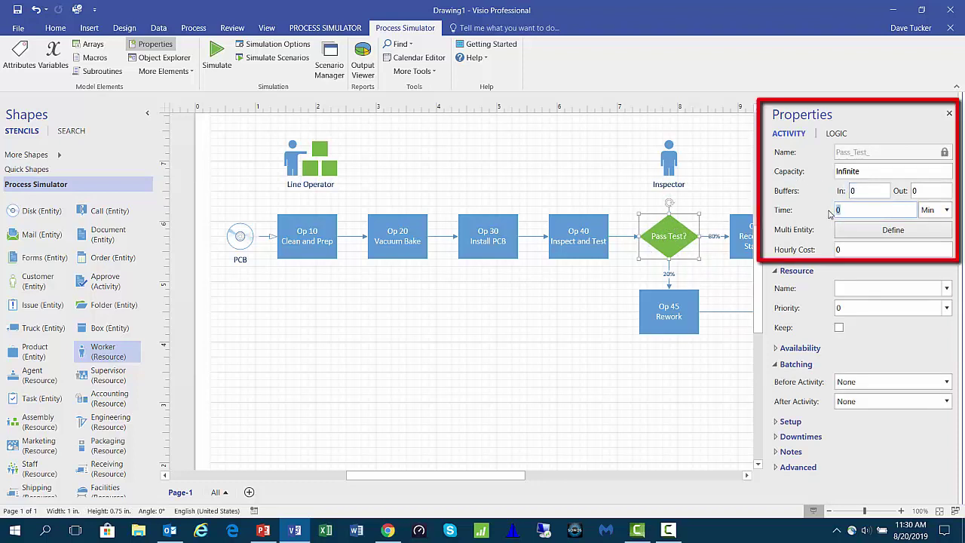
left_click_drag(866, 172, 831, 178)
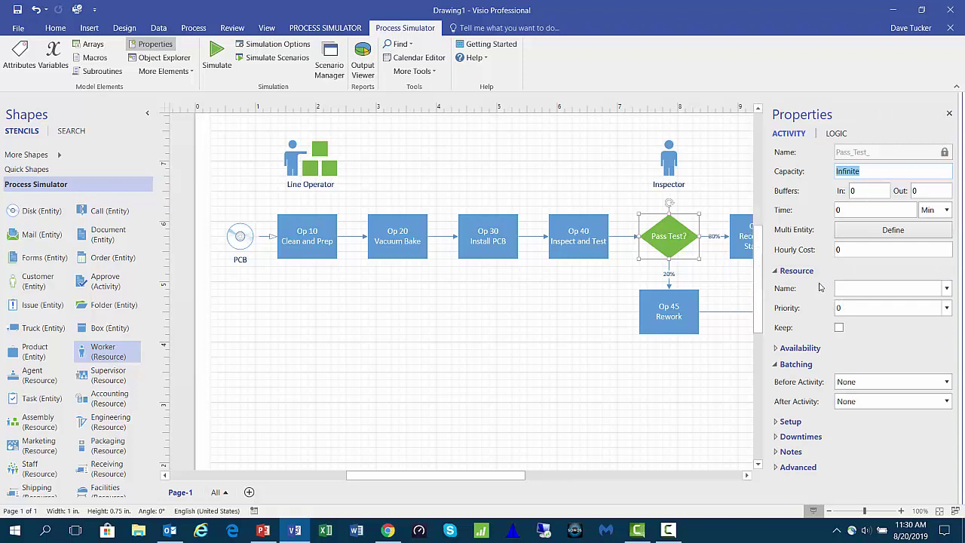
left_click(669, 276)
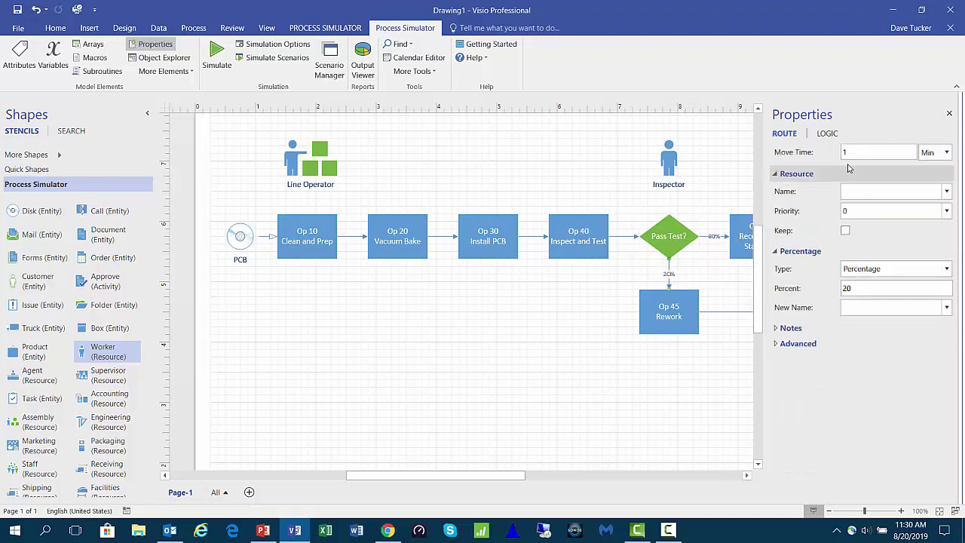
left_click_drag(852, 152, 835, 156)
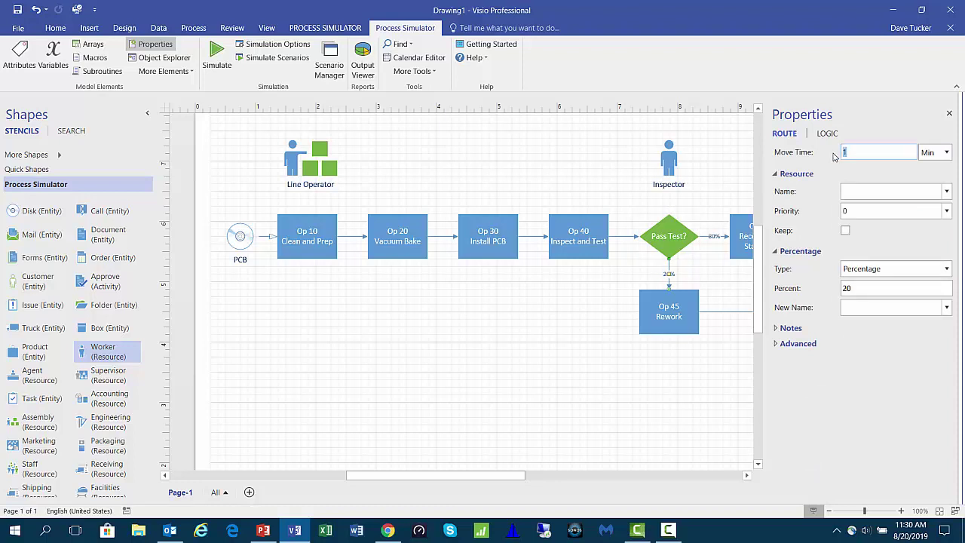
type("0")
left_click(711, 239)
left_click(845, 290)
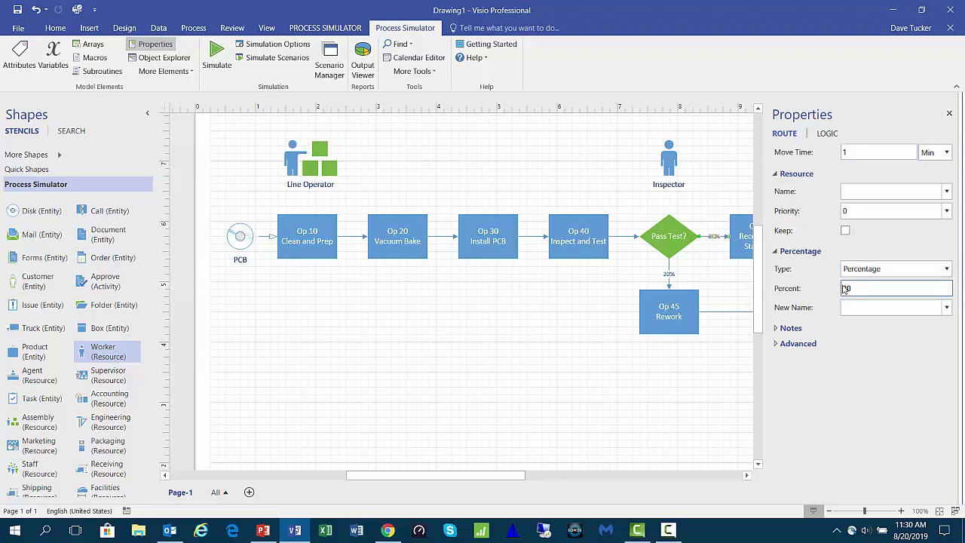
left_click(848, 153)
type("0")
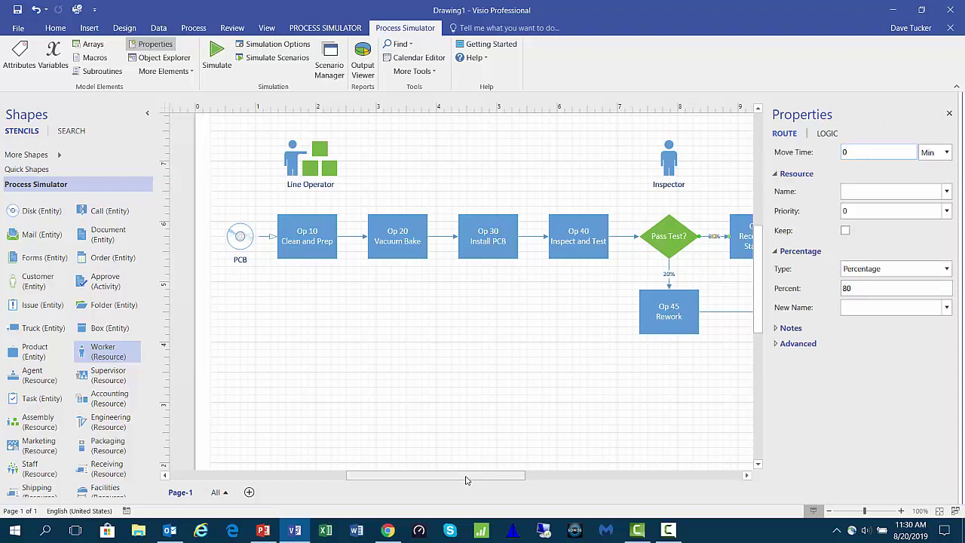
Set the activity time of Op 45 Rework to the triangular distribution T(10, 20, 35) in minutes
left_click_drag(472, 475, 514, 468)
left_click(528, 316)
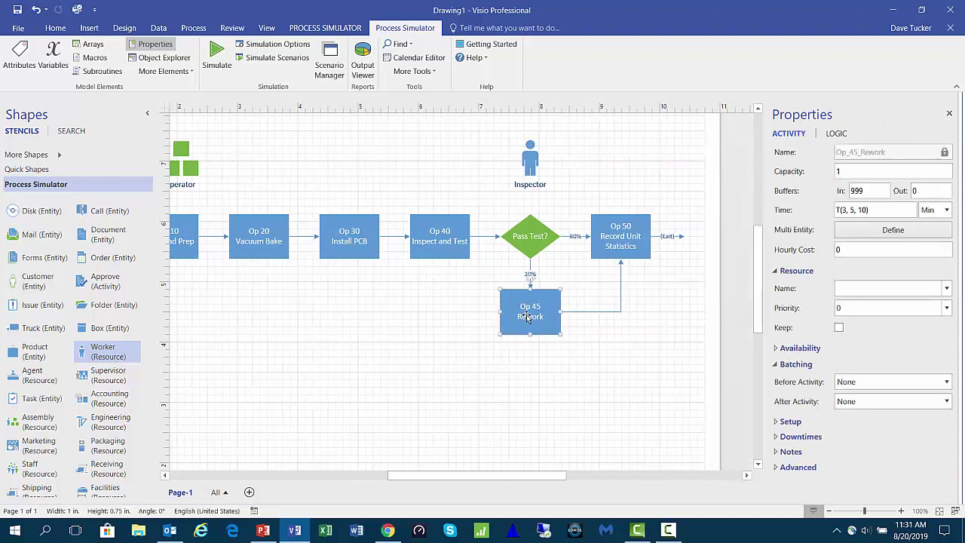
left_click(851, 170)
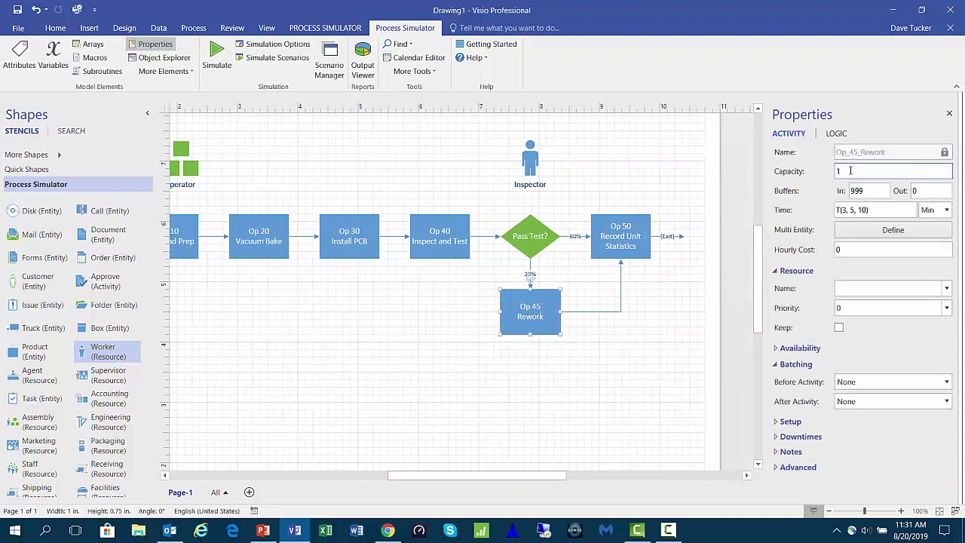
left_click(872, 211)
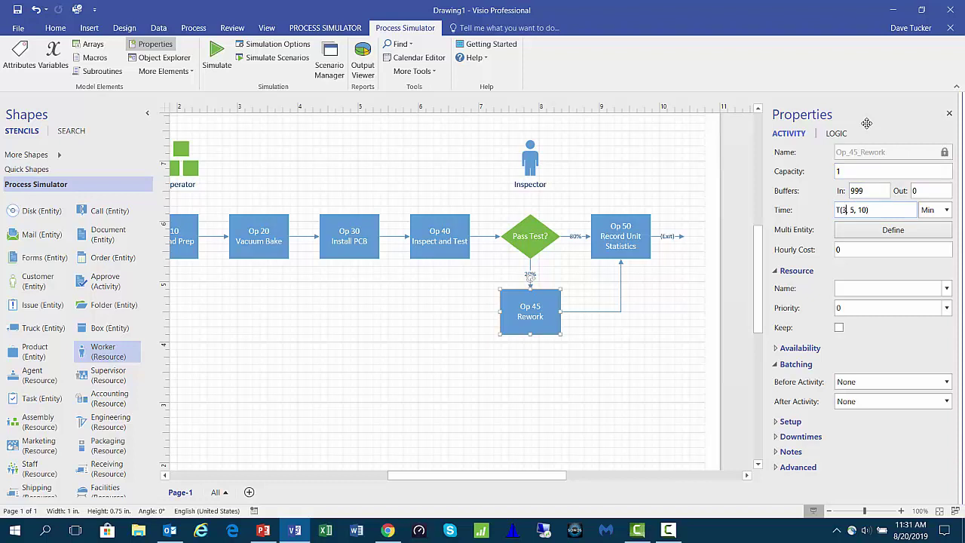
key("BackSpace")
type("10")
key("BackSpace")
type("20")
Assign Inspector as the resource for the Op 45 Rework activity
left_click(841, 288)
left_click(946, 288)
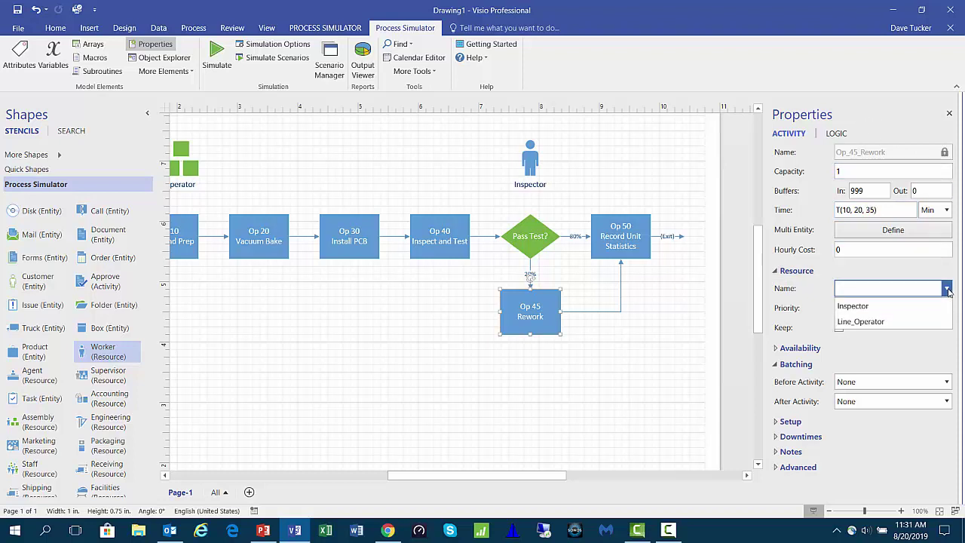
left_click(937, 308)
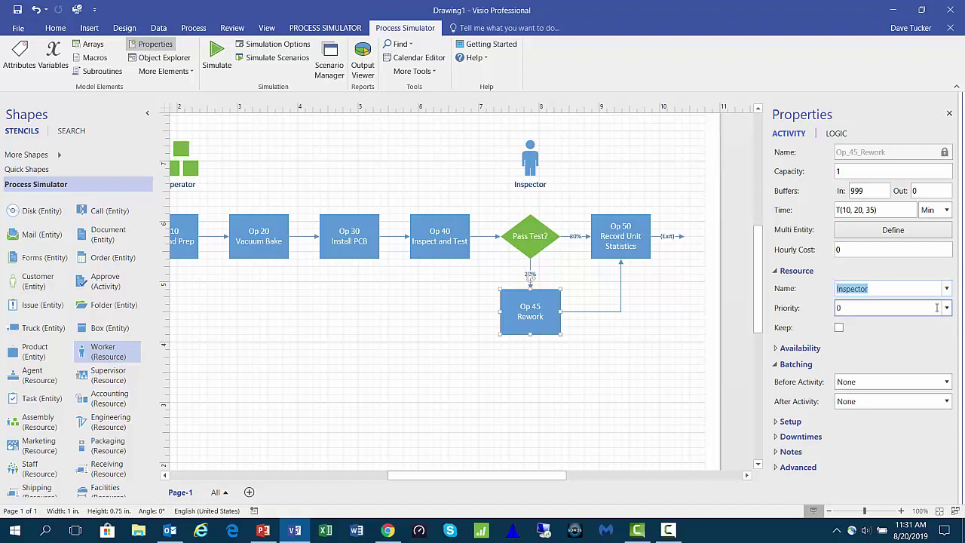
Set the route from Op 45 Rework to Op 50 to a 10-second move time with Inspector as its resource
left_click(590, 311)
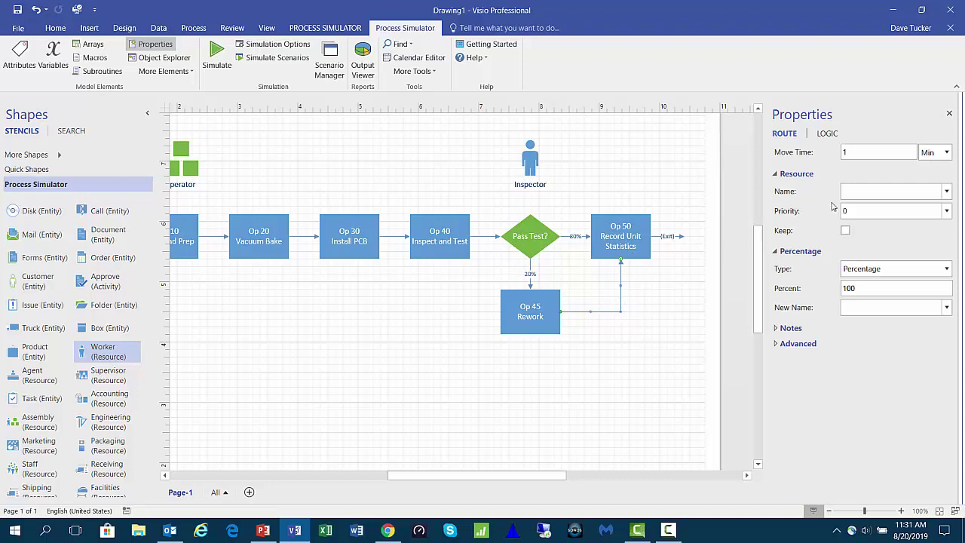
left_click(869, 156)
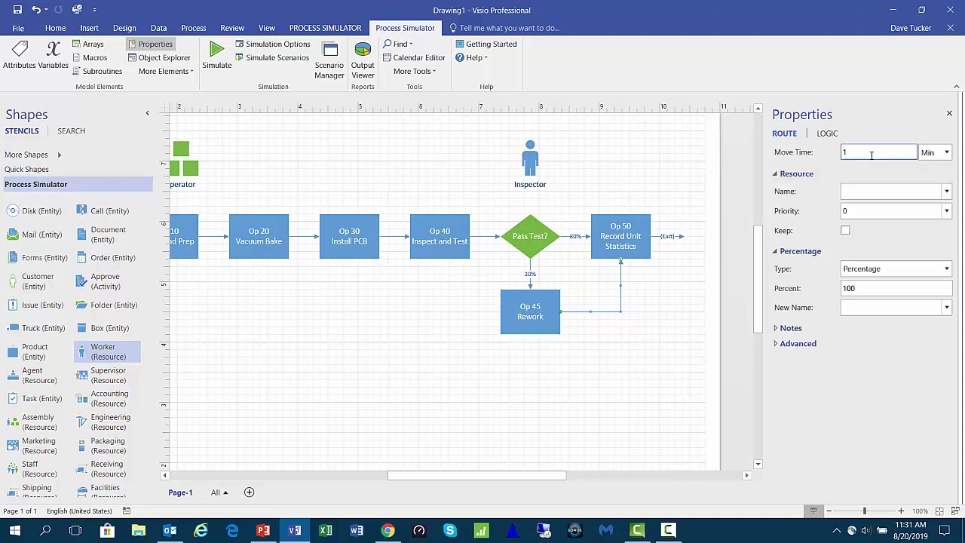
left_click(938, 154)
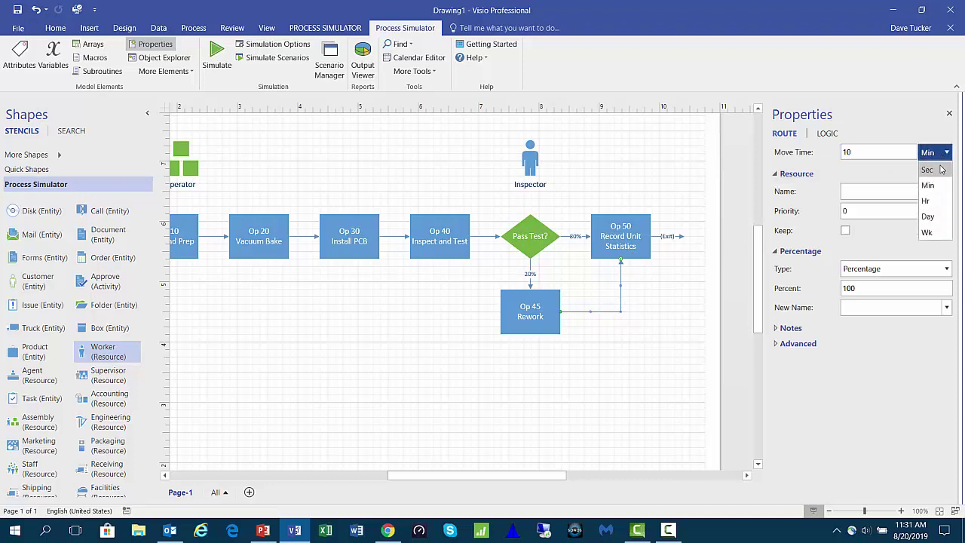
left_click(941, 169)
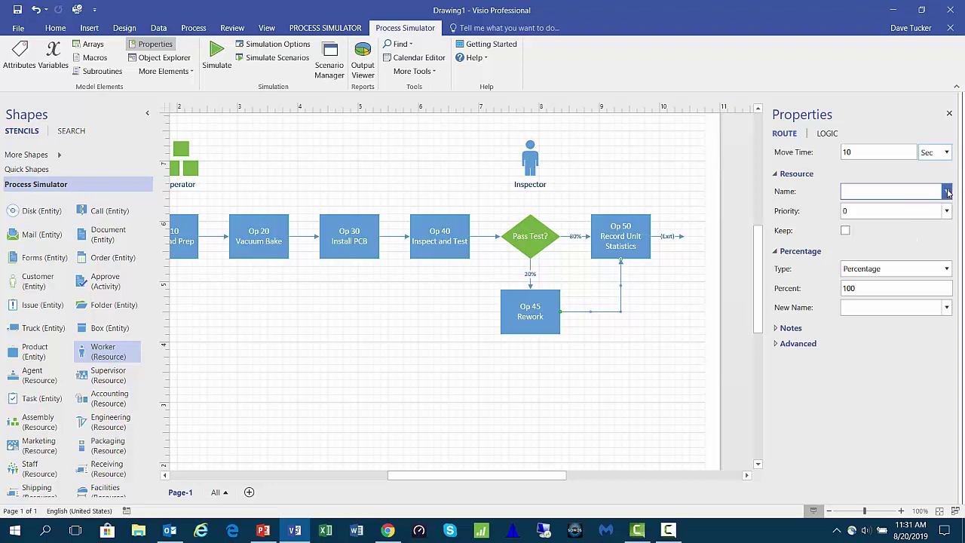
left_click(946, 191)
left_click(935, 208)
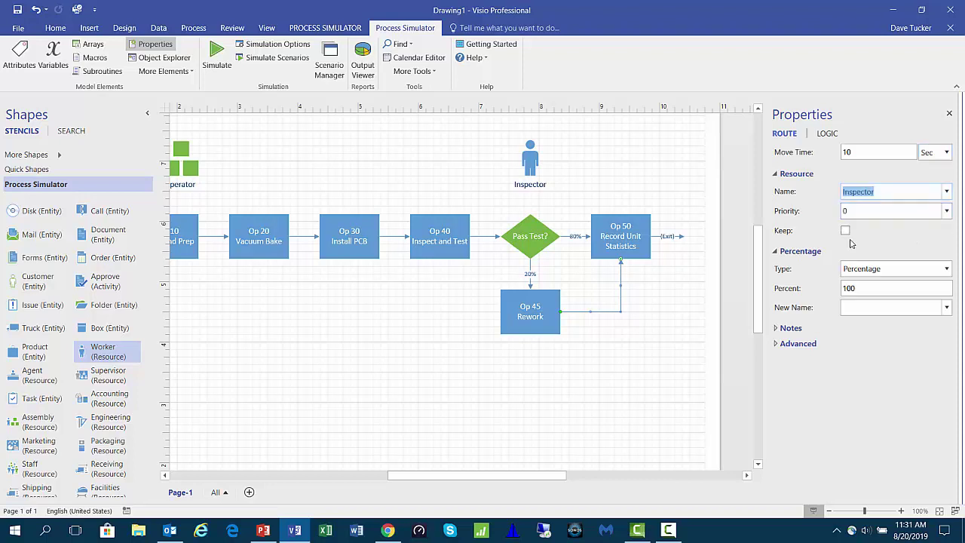
Set the Op 50 Record Unit Statistics activity time to 2 minutes and assign Inspector as its resource
left_click(630, 237)
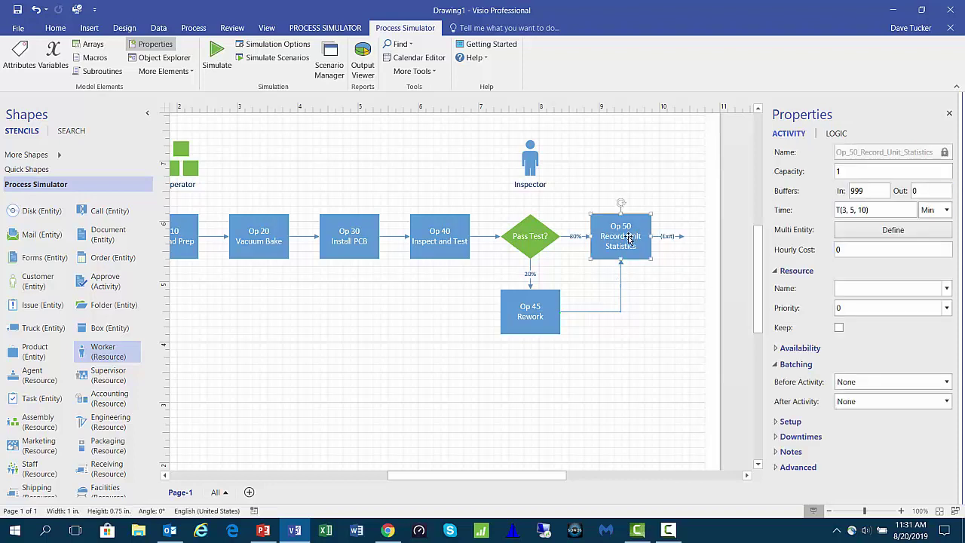
left_click(852, 173)
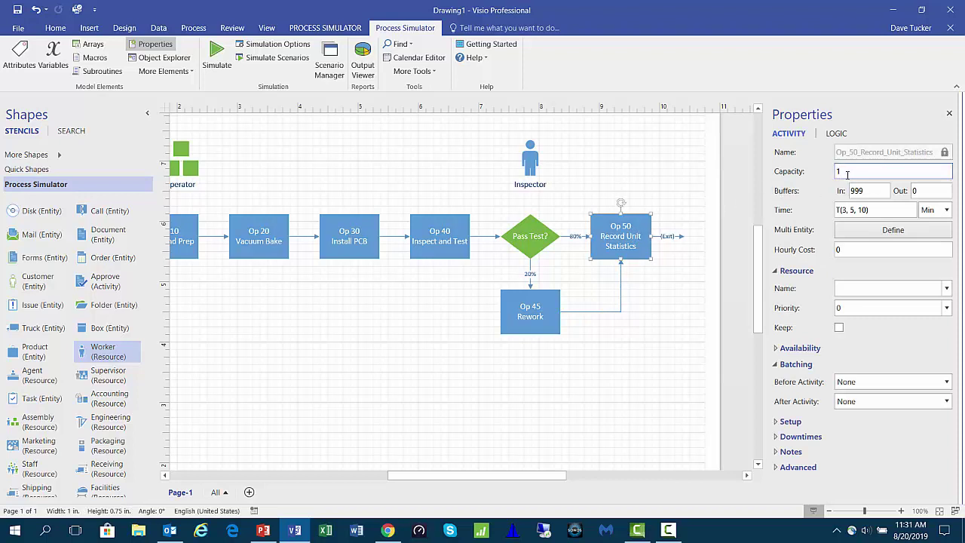
left_click(866, 190)
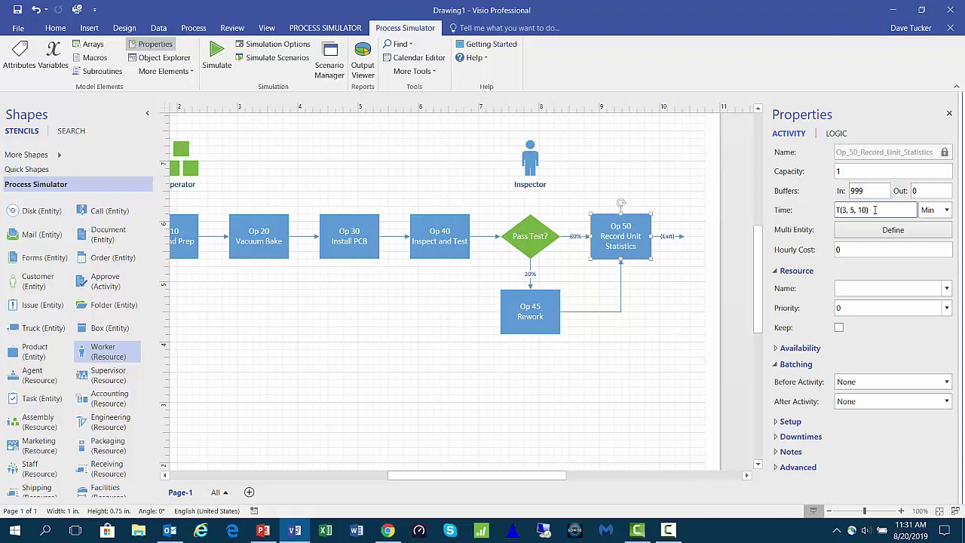
left_click(871, 209)
type("2")
left_click(947, 291)
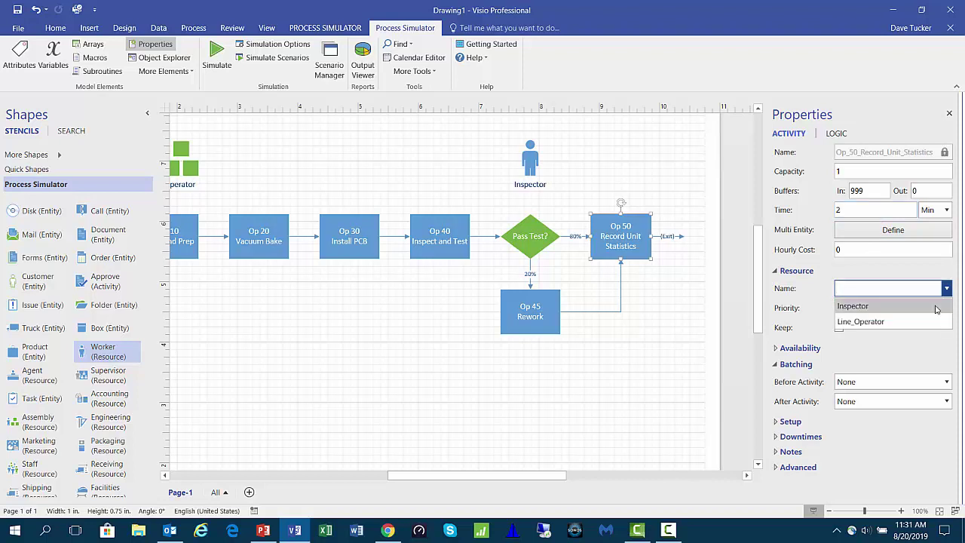
left_click(937, 307)
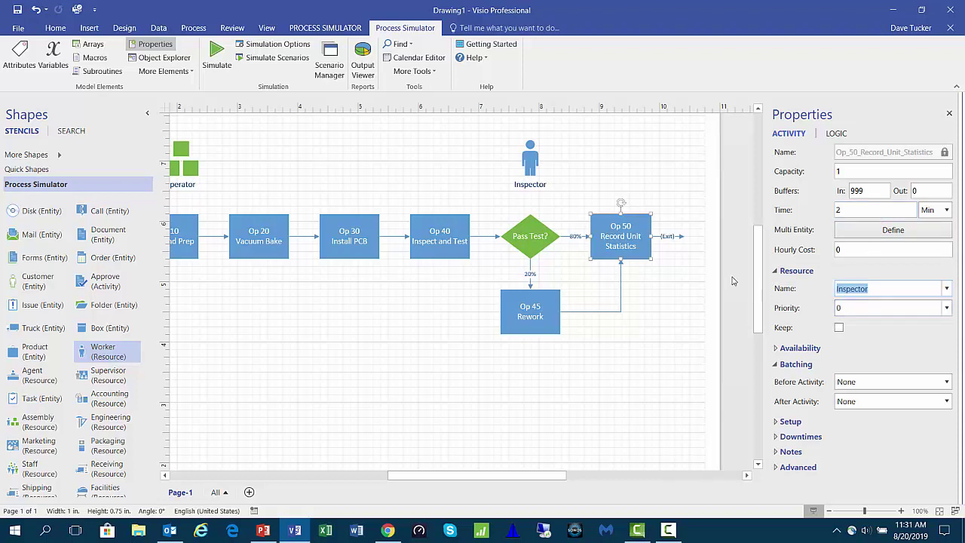
Set the move time of the exit route from Op 50 to 0 and deselect the route
left_click(674, 236)
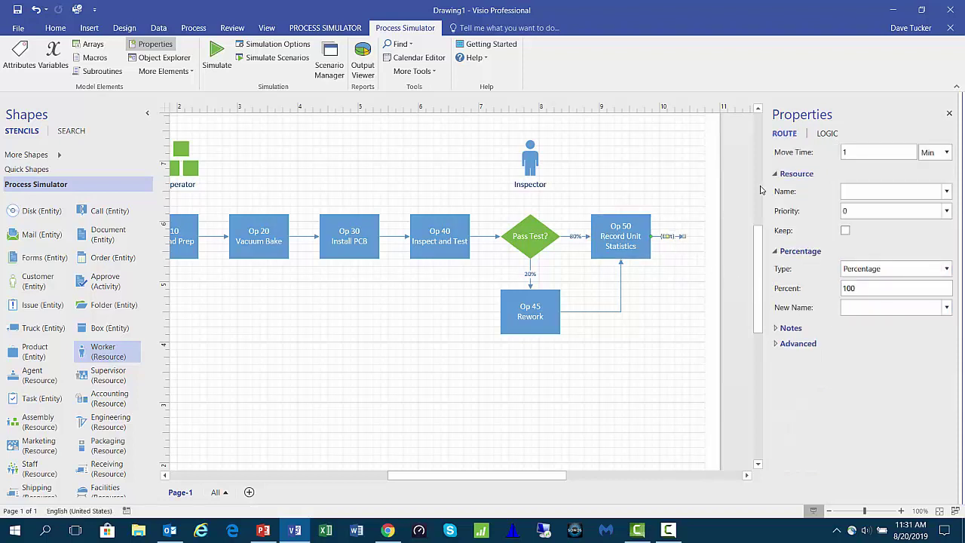
left_click_drag(846, 155, 828, 156)
type("0")
left_click(582, 399)
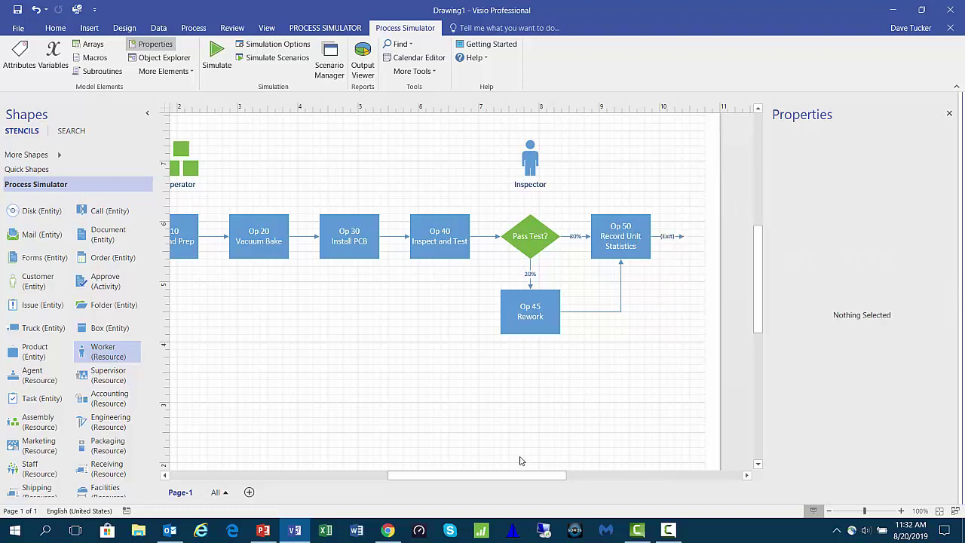
Set the Line Operator resource to 2 units, display them graphically, and place the second operator's figure above Op 20
left_click_drag(455, 475, 413, 481)
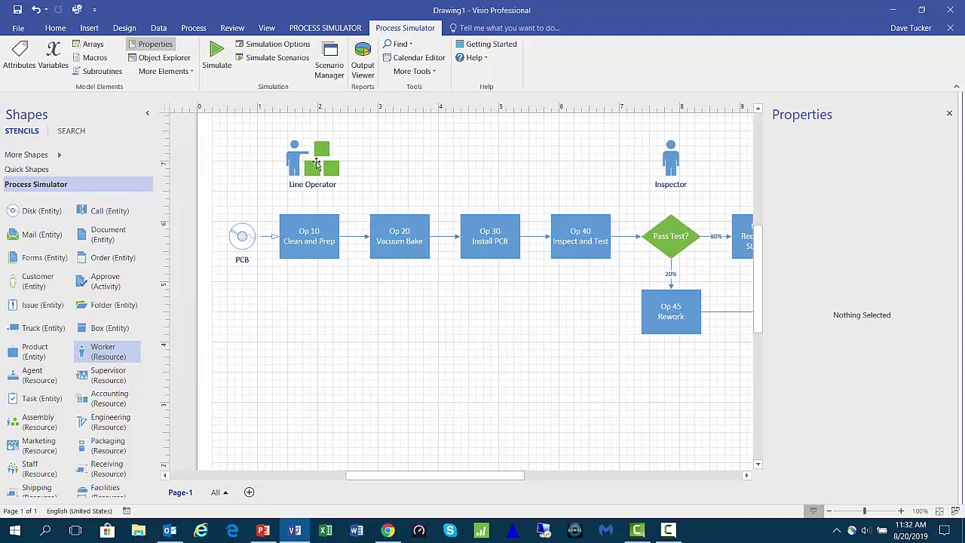
left_click(317, 164)
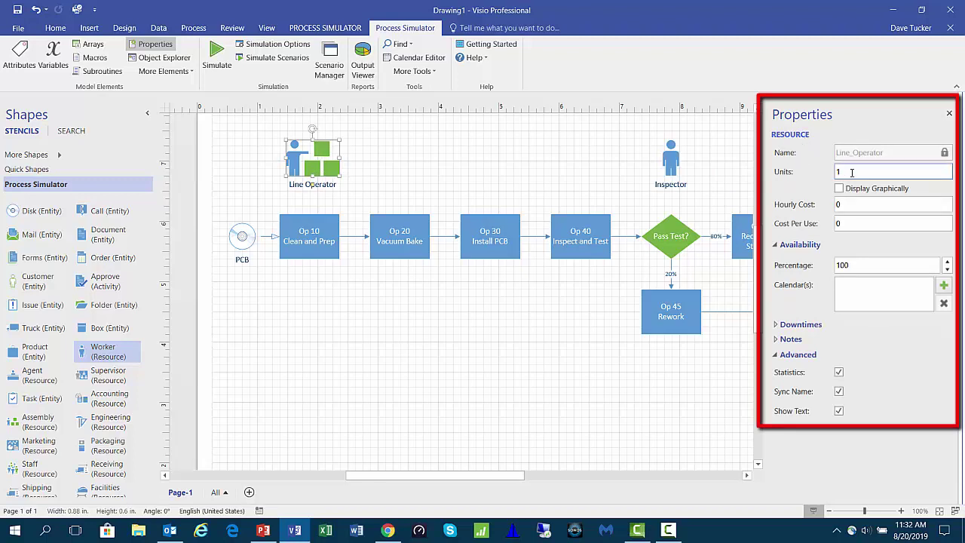
left_click_drag(852, 172, 834, 176)
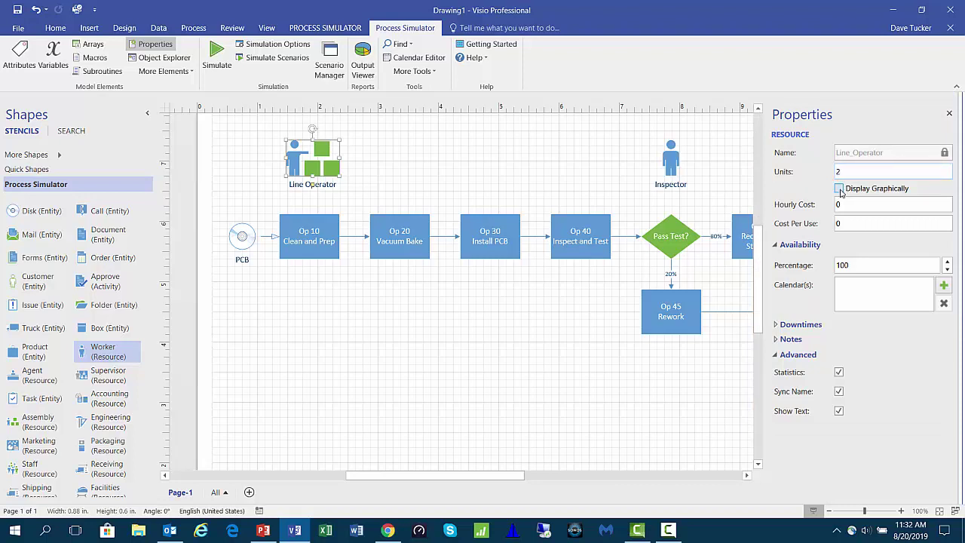
left_click(839, 188)
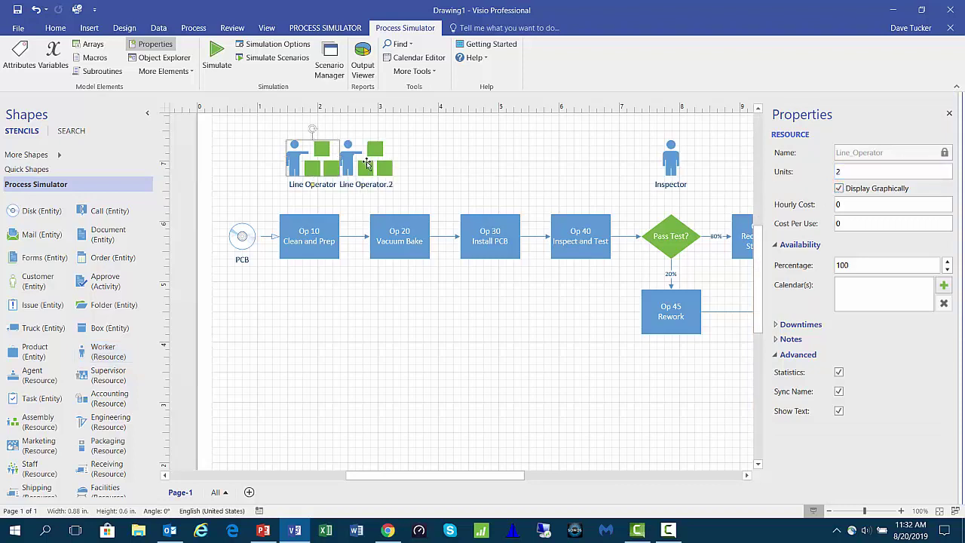
left_click_drag(366, 163, 404, 163)
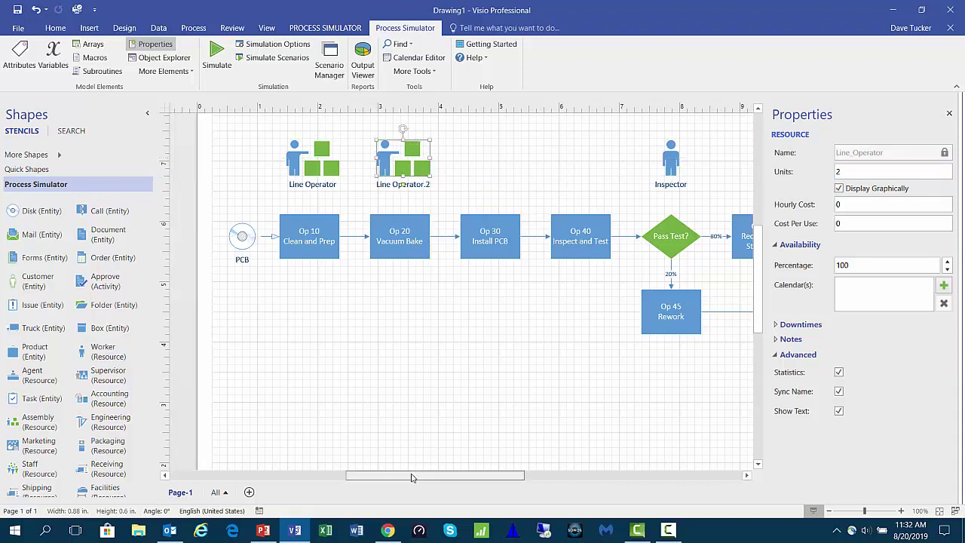
Set the Line Operator resource back to 1 unit
left_click_drag(415, 475, 429, 475)
scroll(434, 281, "up", 1)
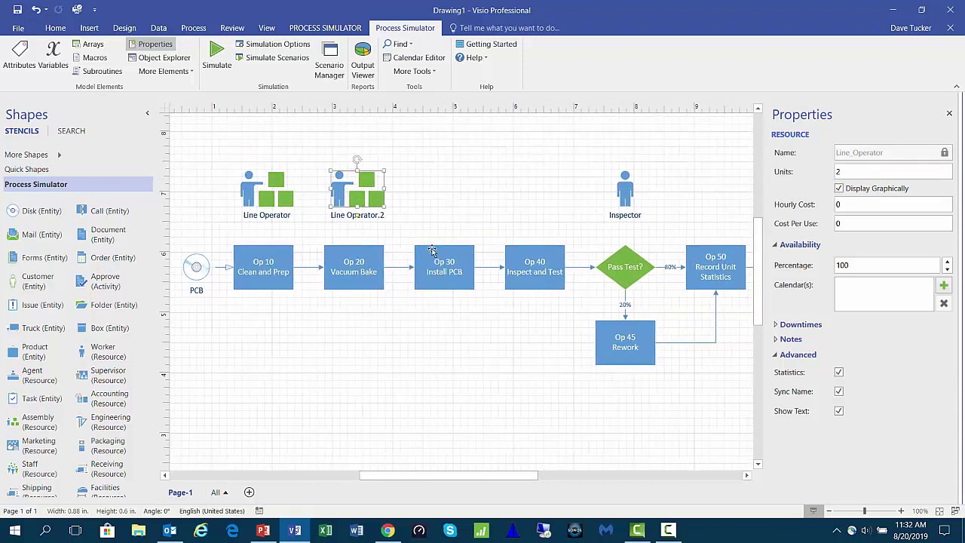
left_click(821, 181)
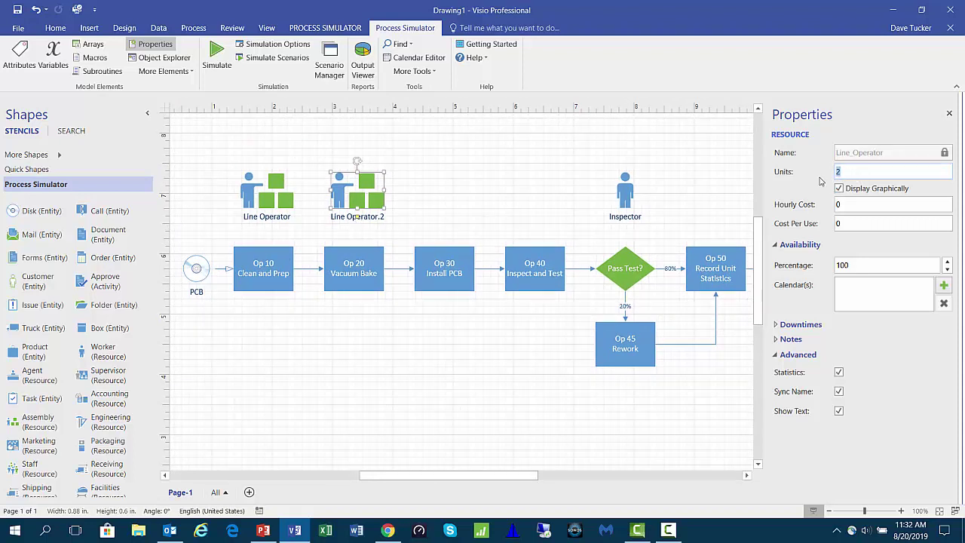
type("1")
left_click(854, 204)
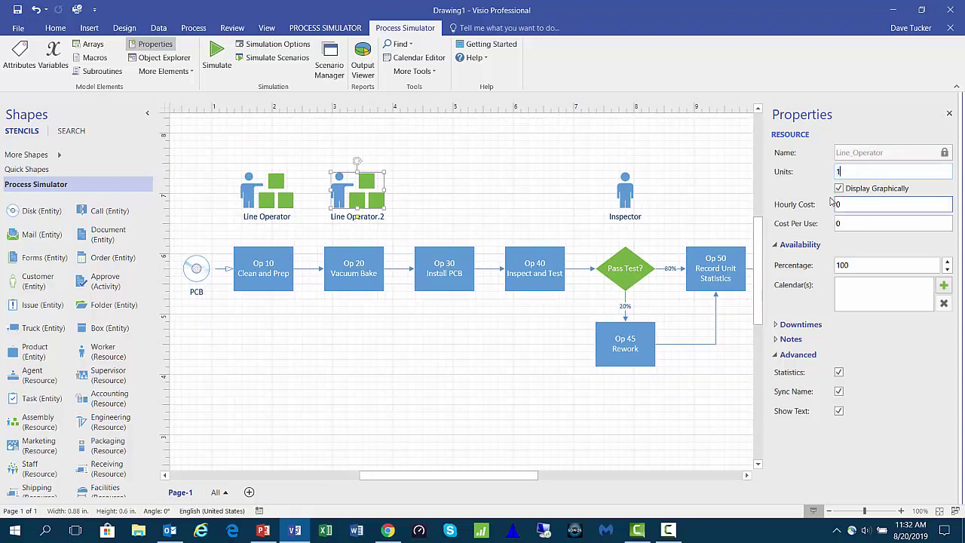
left_click(859, 204)
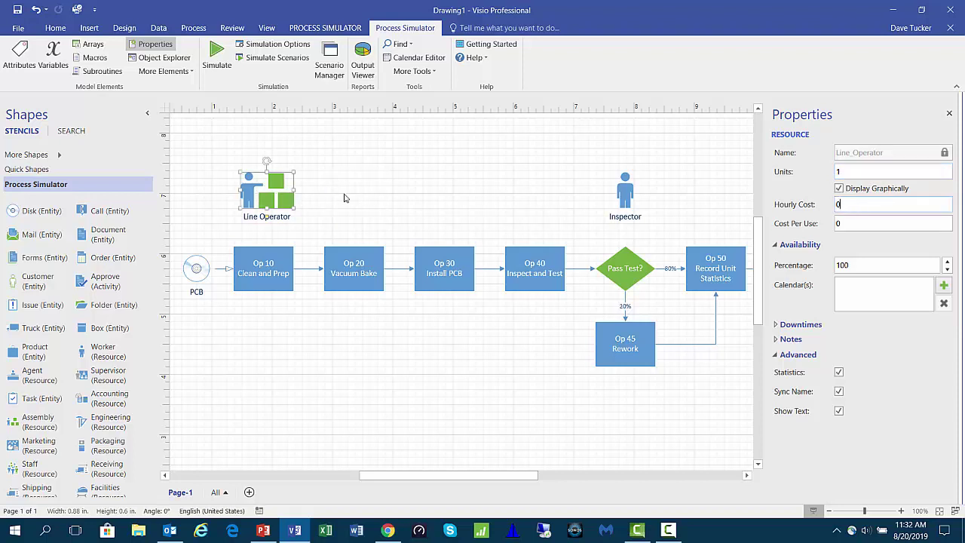
Turn on graphical display for the Inspector resource, then close its properties and clear the selection
left_click(625, 192)
left_click(836, 177)
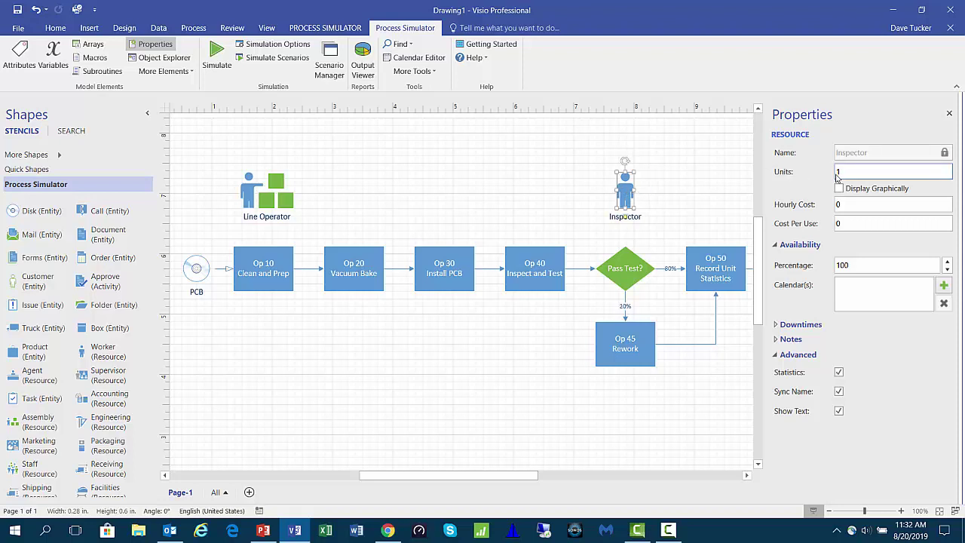
left_click(848, 174)
left_click(839, 189)
left_click(950, 114)
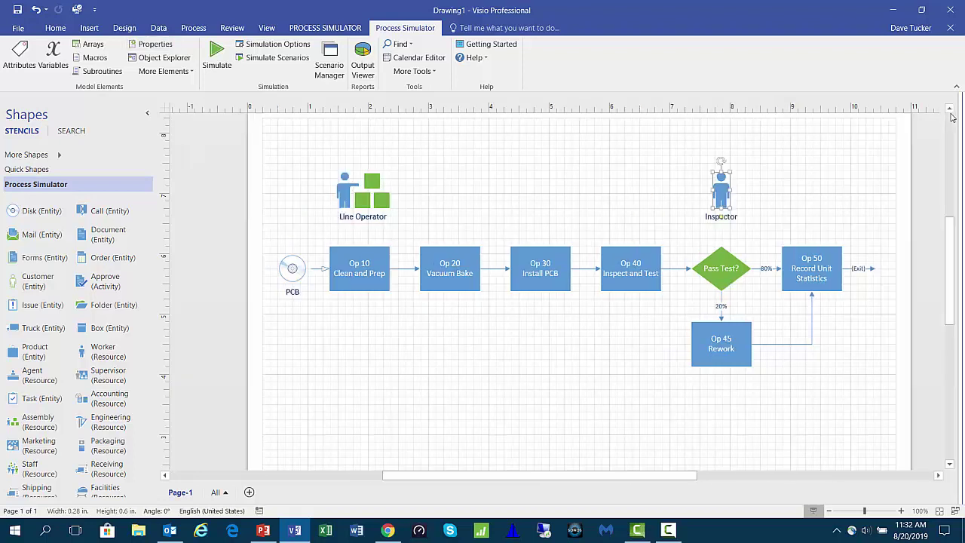
left_click(521, 178)
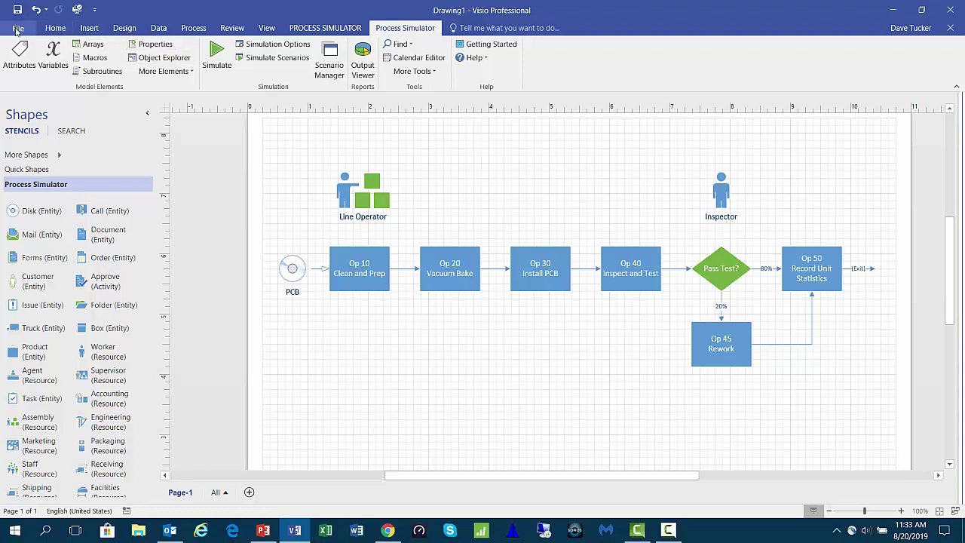
Add the text title "Electronics Manufacturing Process" above the flow and widen its box to about 3.36 in
left_click(55, 28)
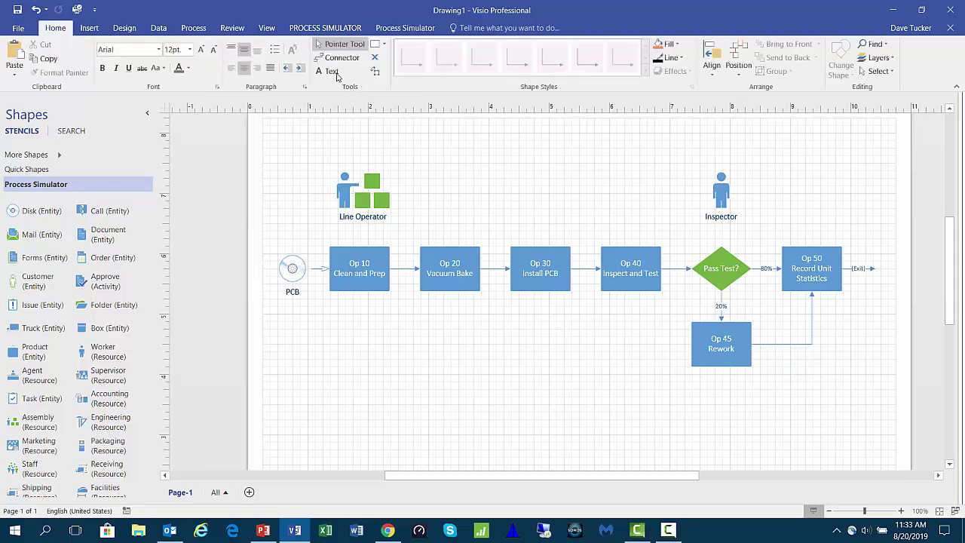
left_click(326, 71)
left_click(501, 177)
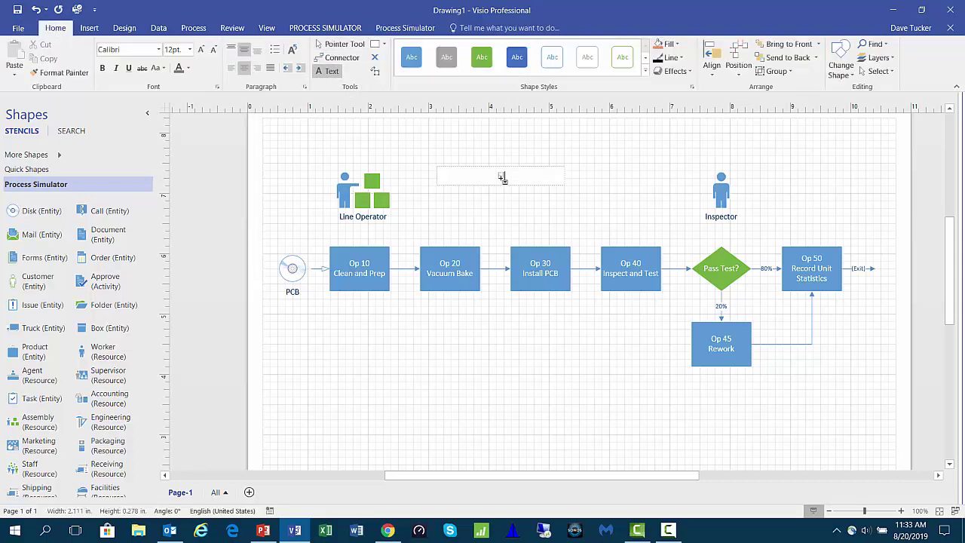
type("Electronics Manufacturing Proce")
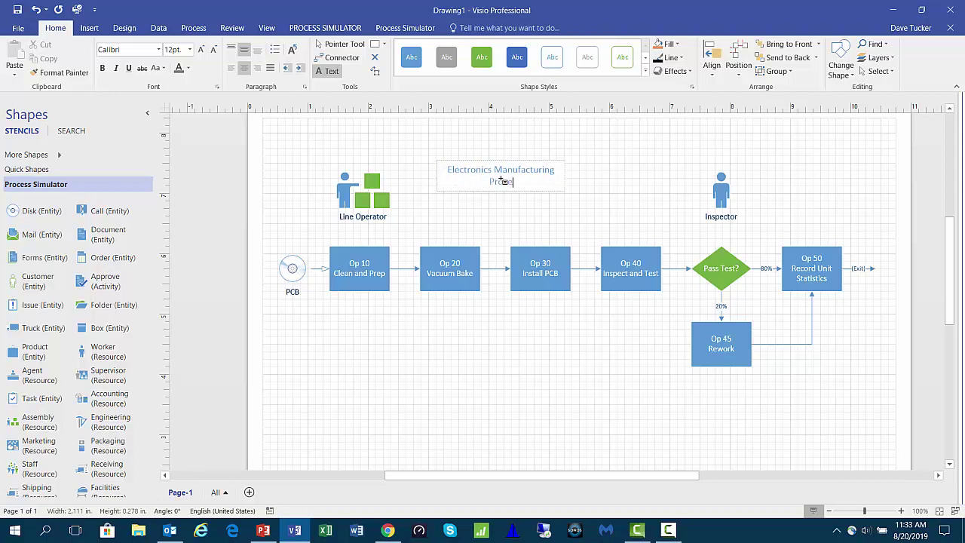
type("ss")
key("ctrl+1")
left_click_drag(608, 176, 639, 176)
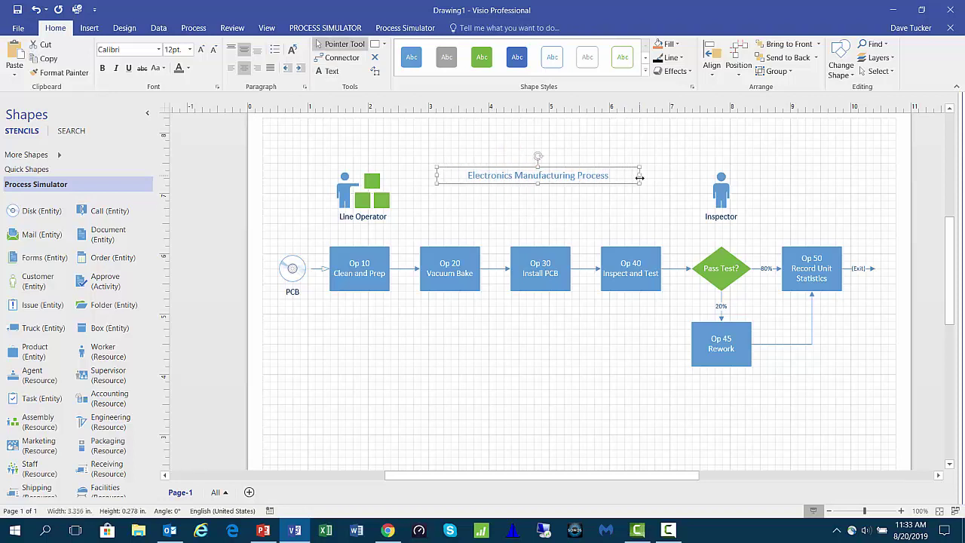
Set the title to 24 pt, widen its box to about 5 in, and move it up between the two resources
left_click(190, 50)
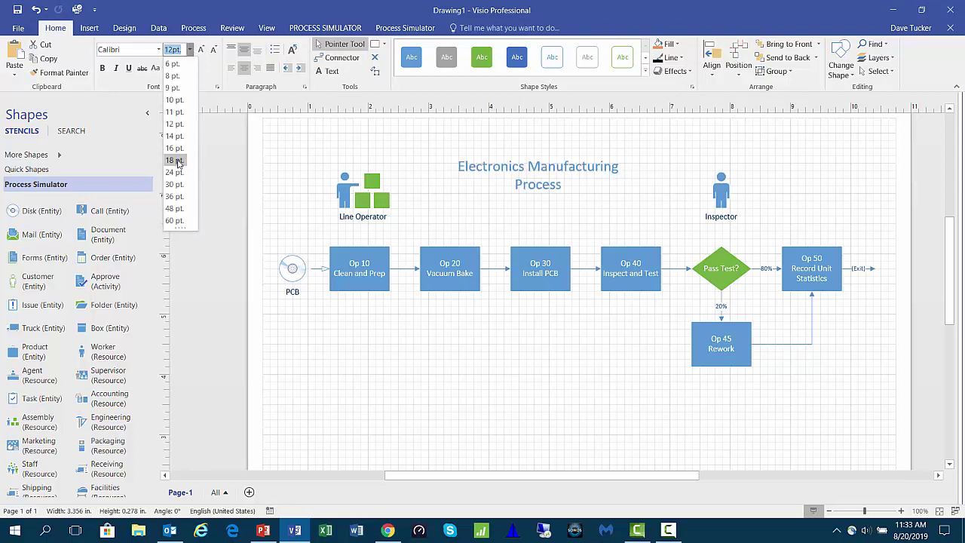
left_click(175, 172)
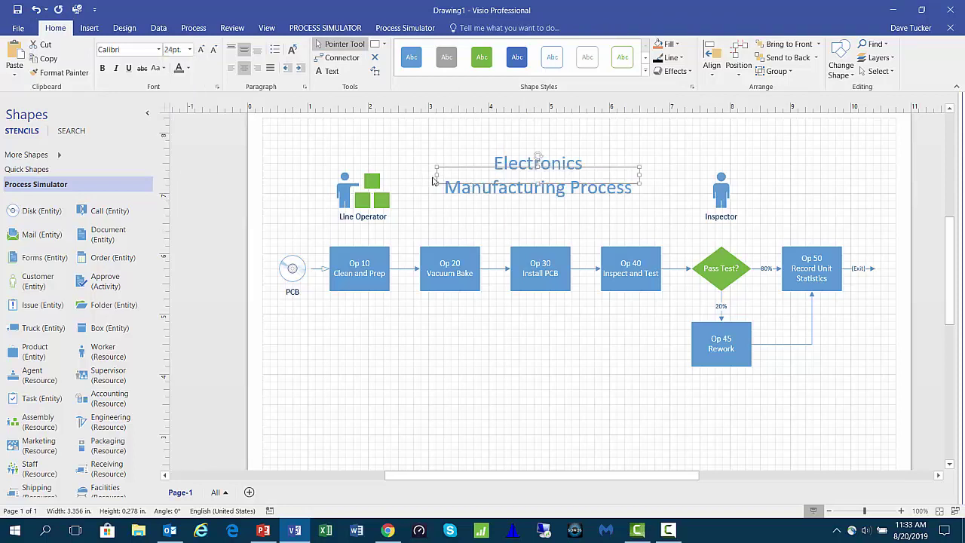
left_click_drag(438, 176, 337, 176)
left_click_drag(458, 176, 522, 155)
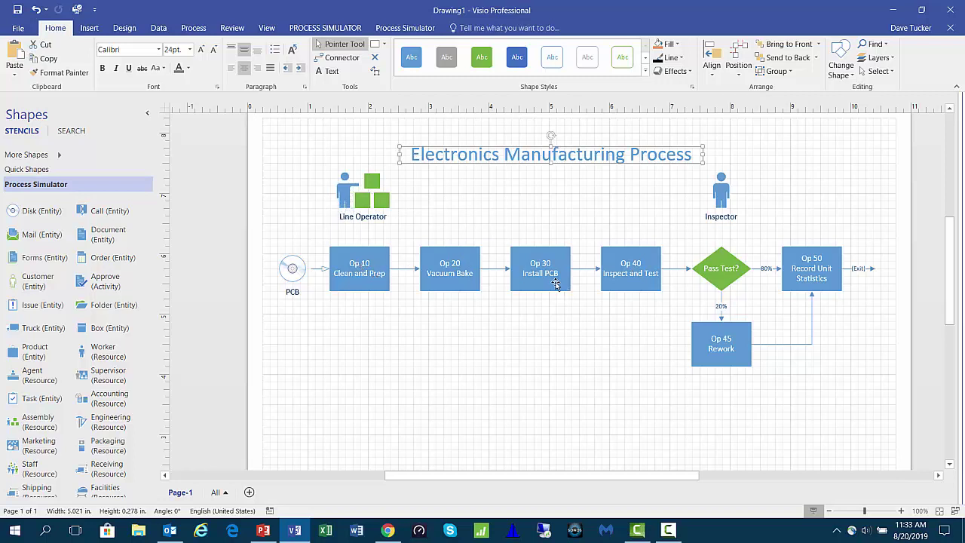
Apply the gray shape style to the Op 20 Vacuum Bake and Op 40 Inspect and Test activities
left_click(455, 273)
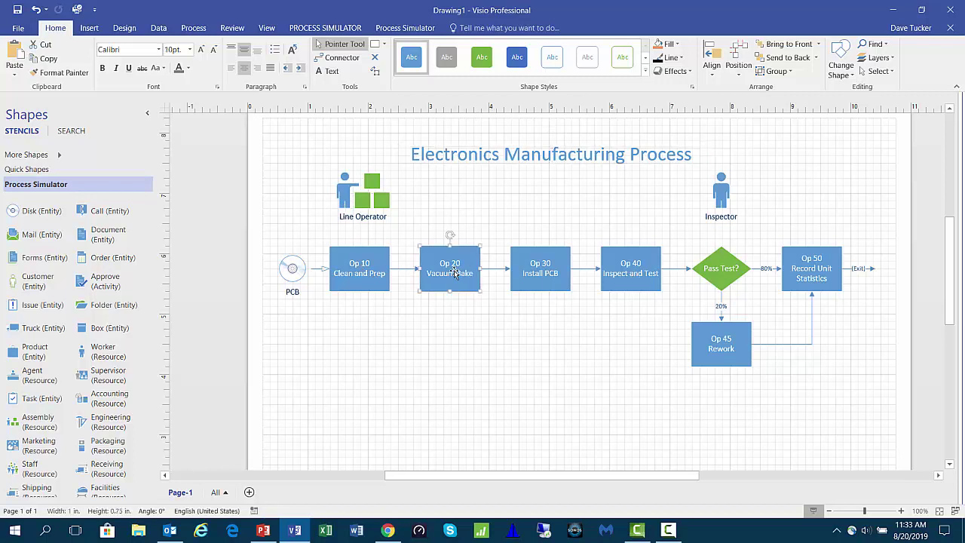
left_click(632, 270, "shift")
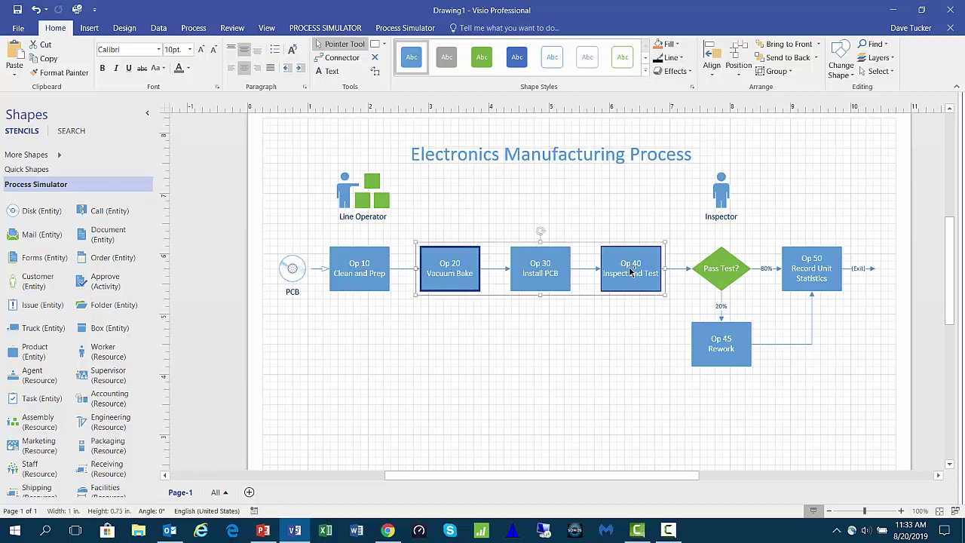
left_click(446, 57)
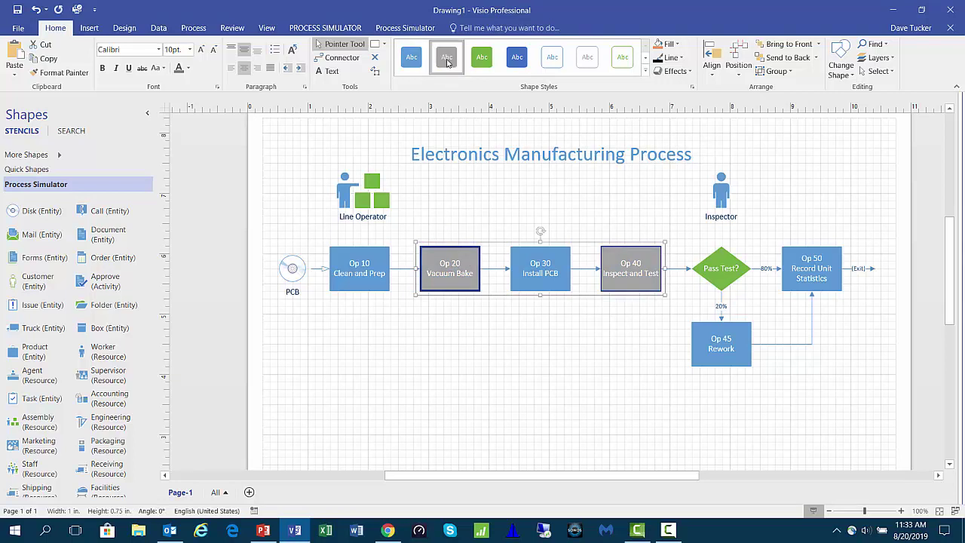
Fill the Inspector resource, Op 45 Rework and Op 50 Record Unit Statistics with orange, then clear the selection
left_click(723, 189)
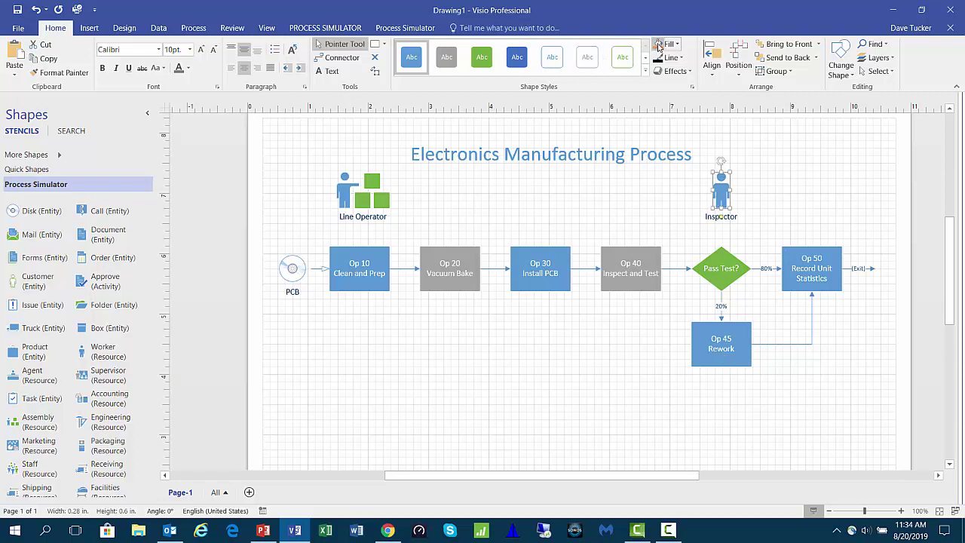
left_click(659, 44)
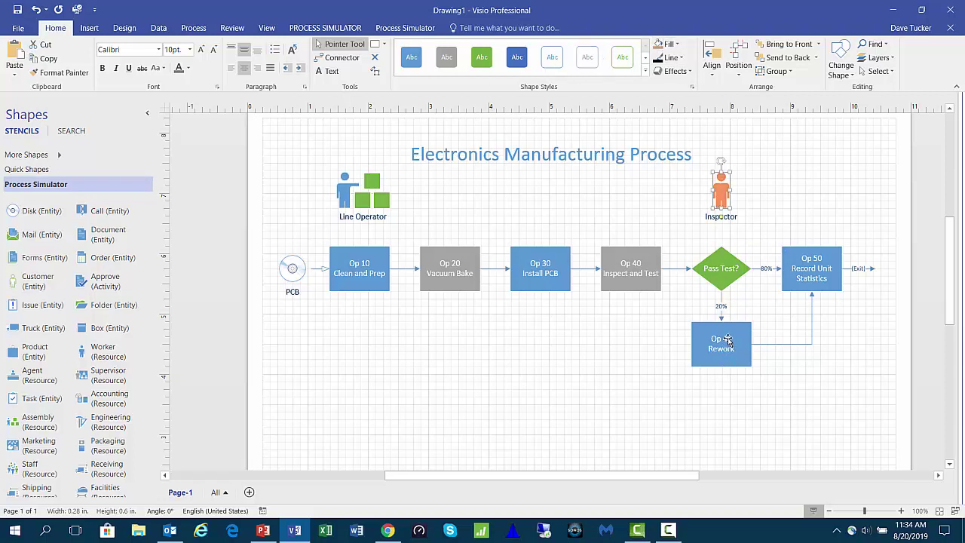
left_click(726, 341)
left_click(791, 281, "shift")
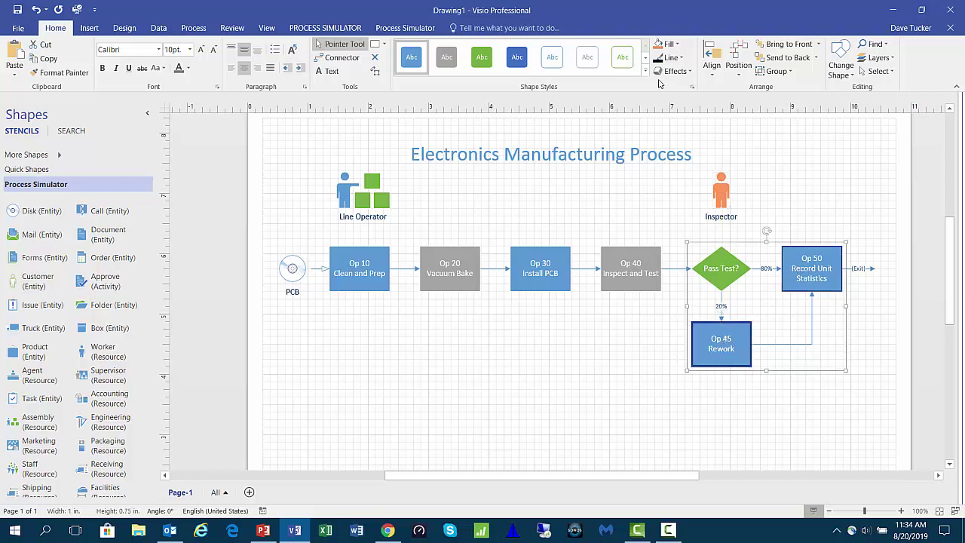
left_click(659, 43)
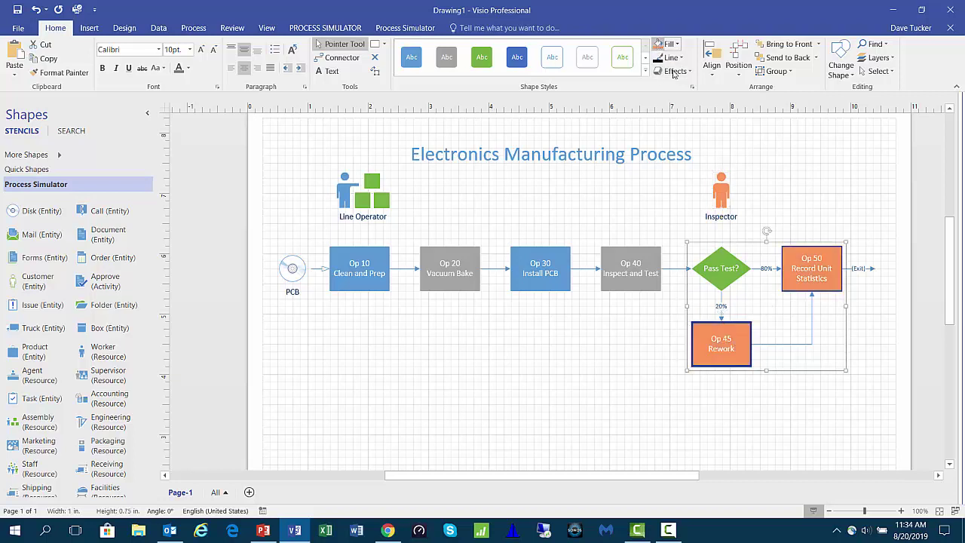
left_click(803, 175)
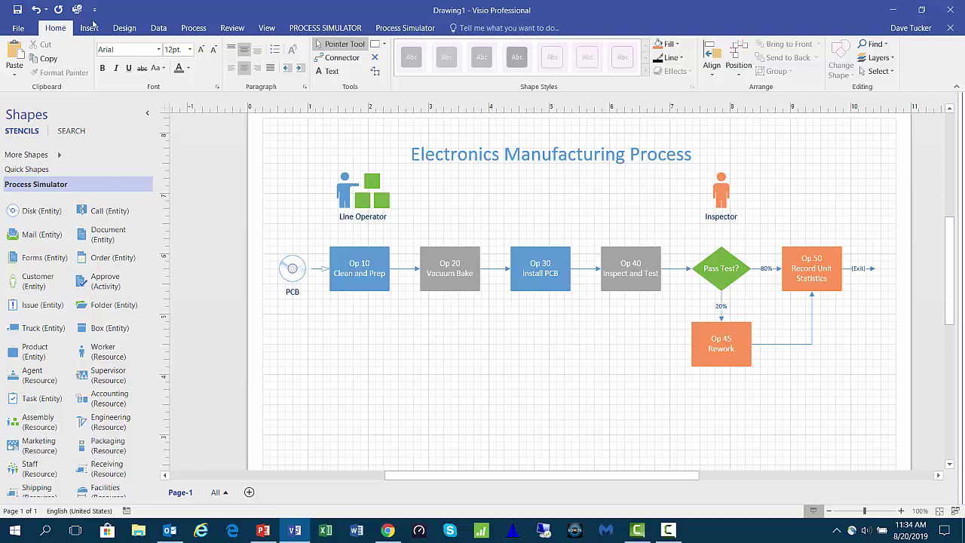
Save the drawing to the Desktop as PCBvsdx.vsdx
left_click(19, 29)
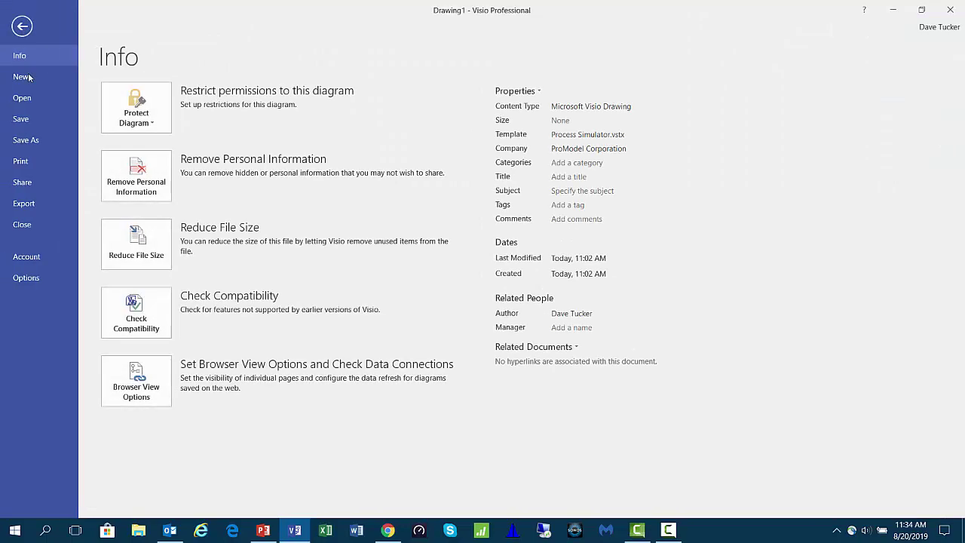
left_click(27, 140)
left_click(139, 193)
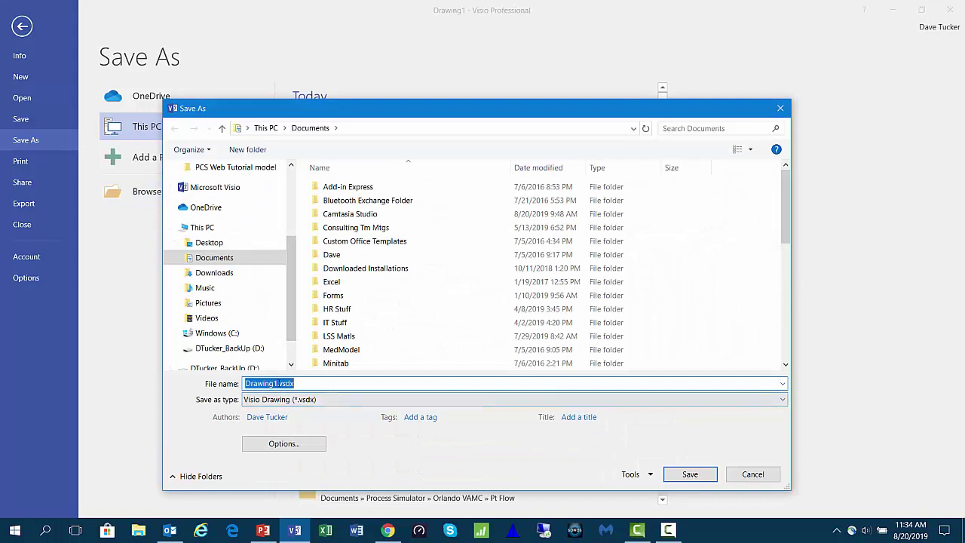
left_click_drag(279, 384, 238, 384)
type("PCS")
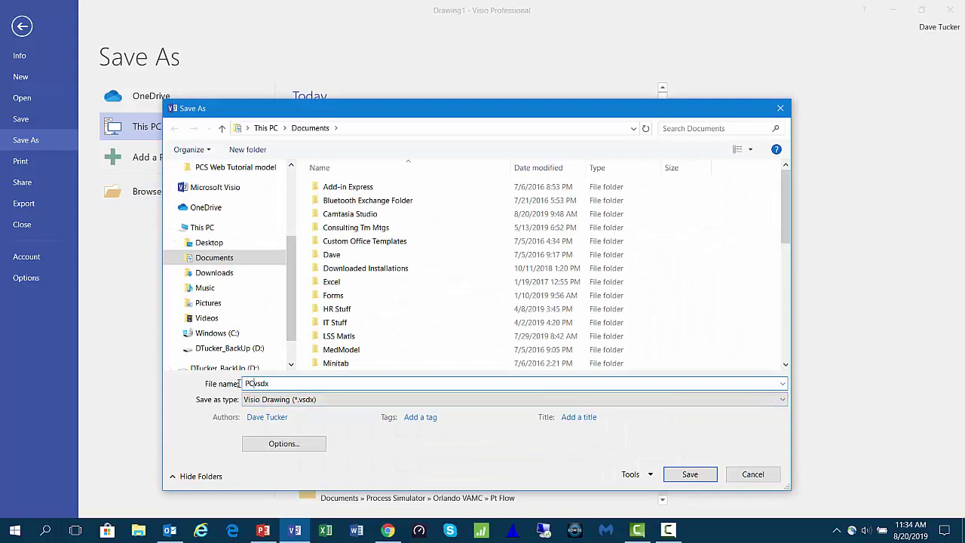
left_click(209, 242)
left_click(684, 472)
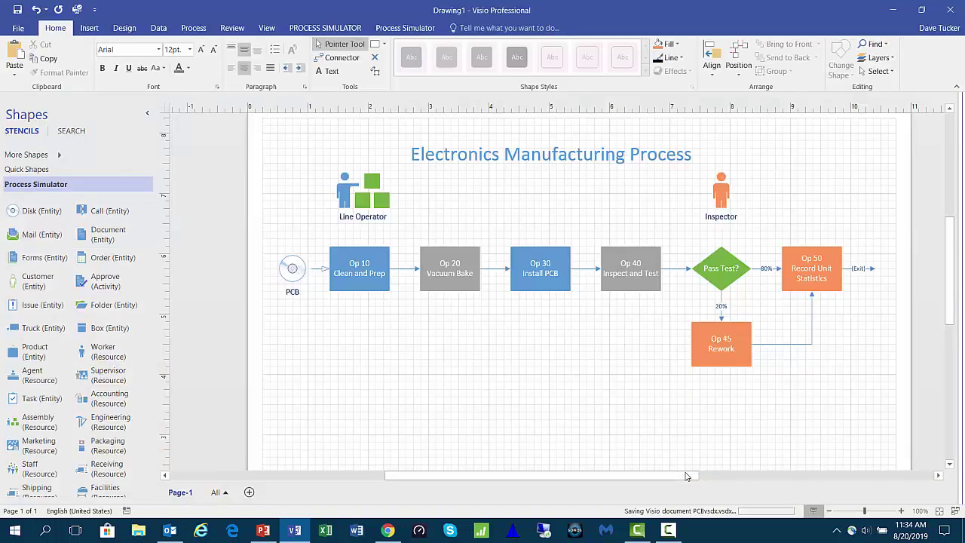
Enable a warmup period in the simulation options and set its length to 8 hr
left_click(401, 28)
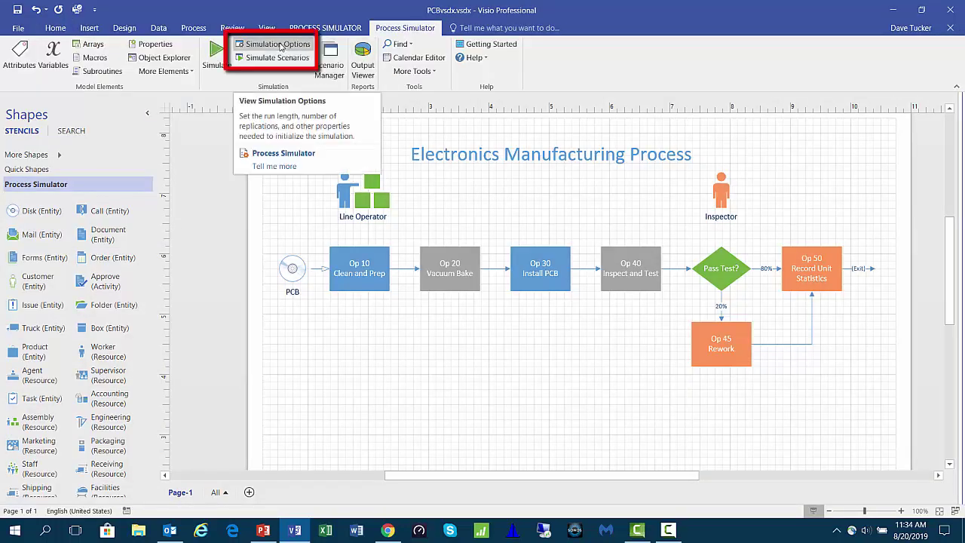
left_click(279, 46)
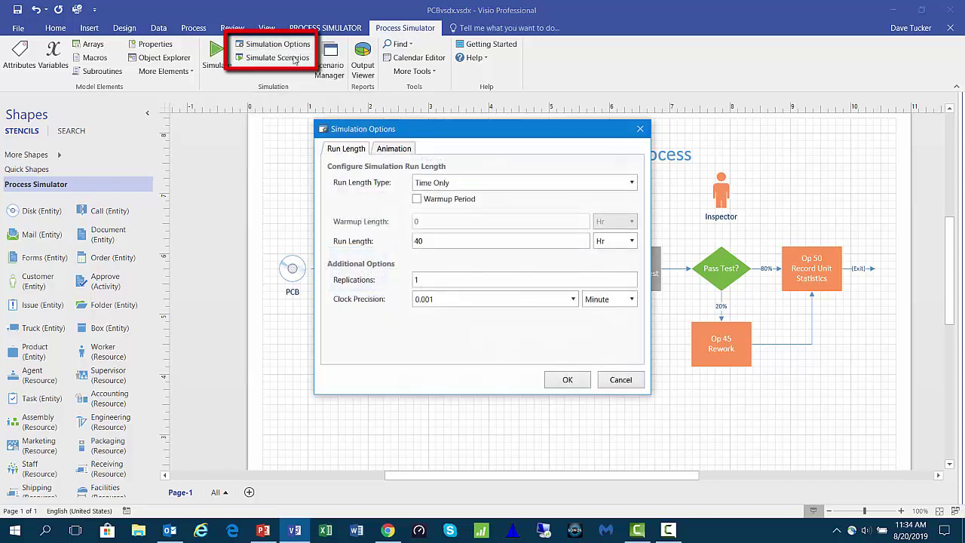
left_click_drag(449, 133, 486, 161)
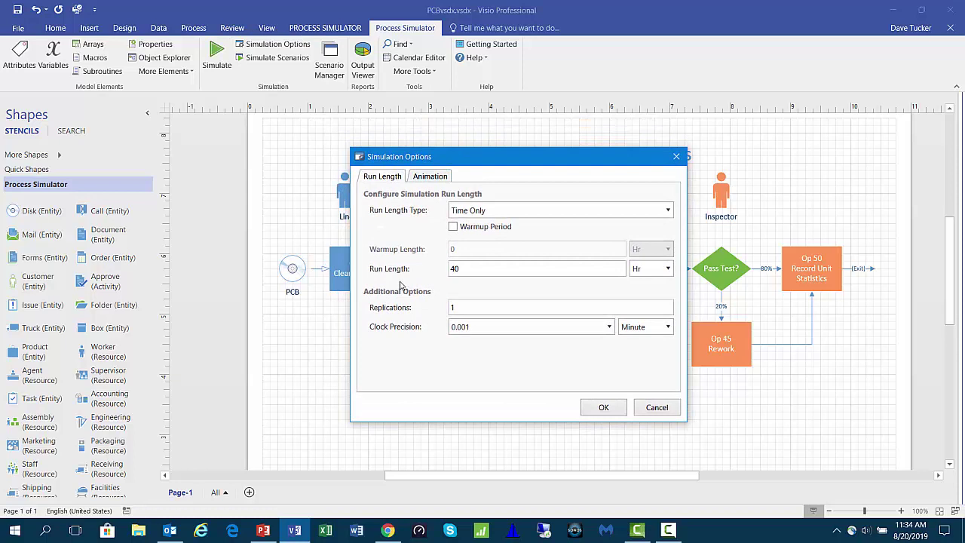
left_click(462, 272)
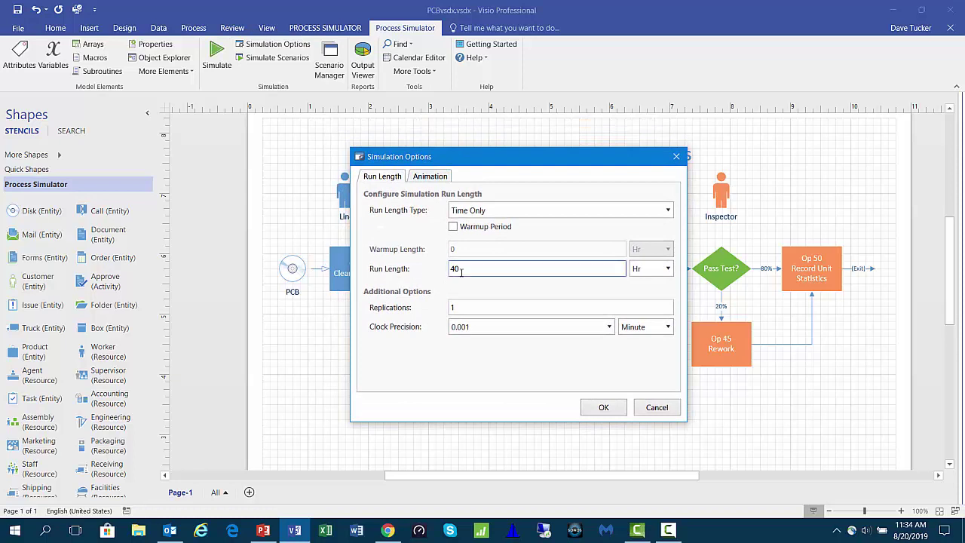
left_click(454, 227)
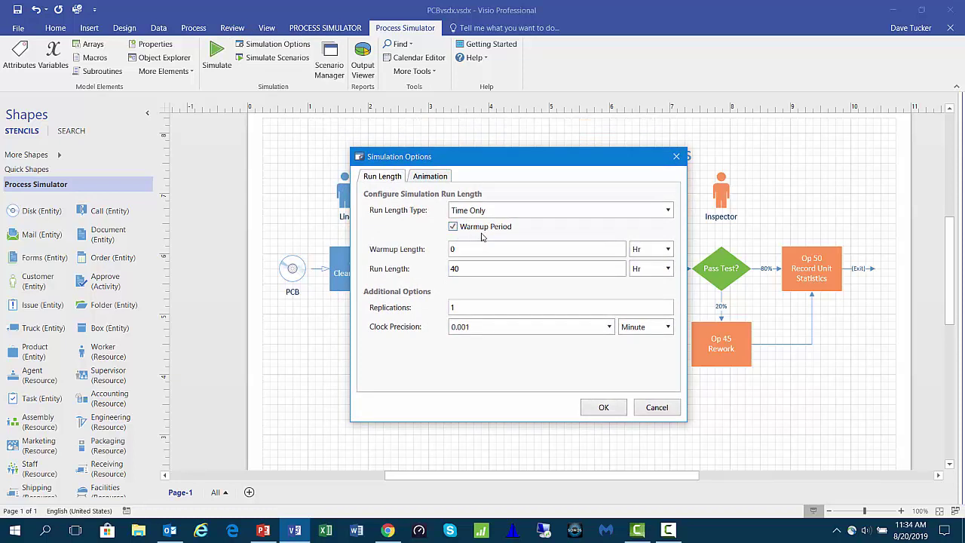
left_click(464, 250)
left_click_drag(463, 248, 442, 254)
type("8")
left_click(473, 269)
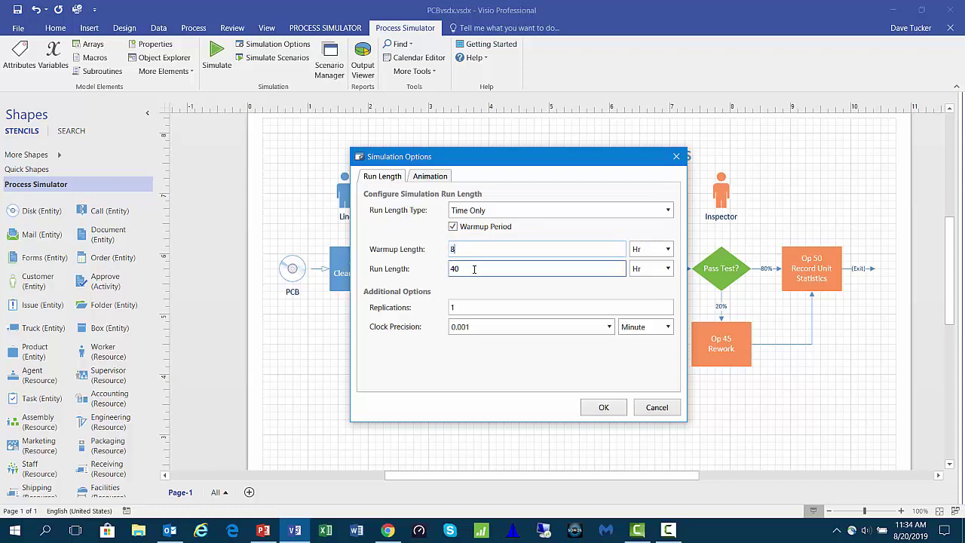
left_click(474, 269)
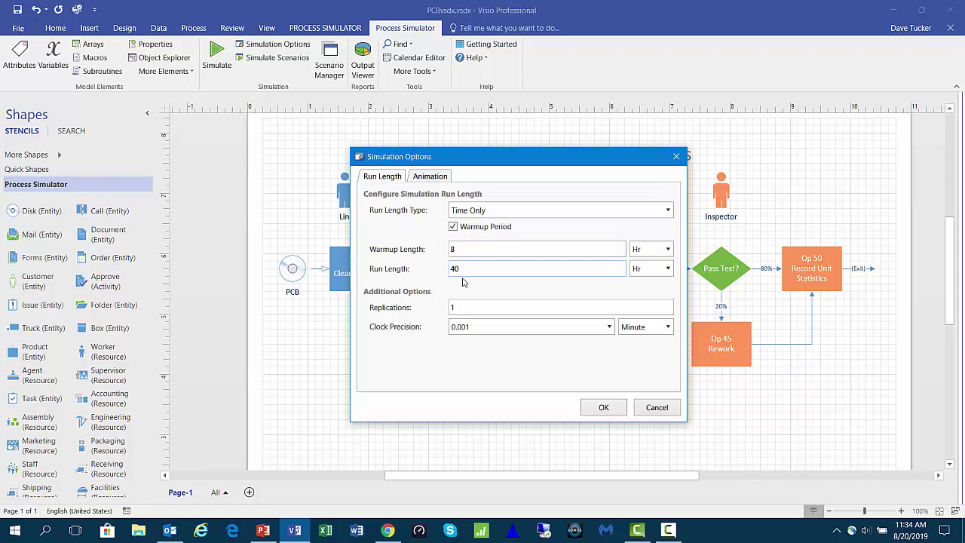
Check the animation settings, set the simulation to 30 replications, accept the options and save the model
left_click(429, 176)
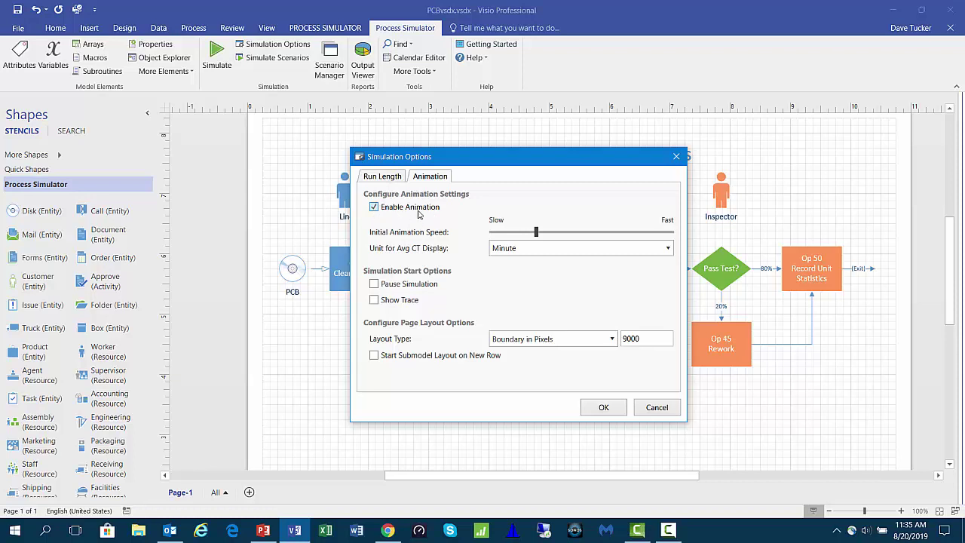
left_click(381, 178)
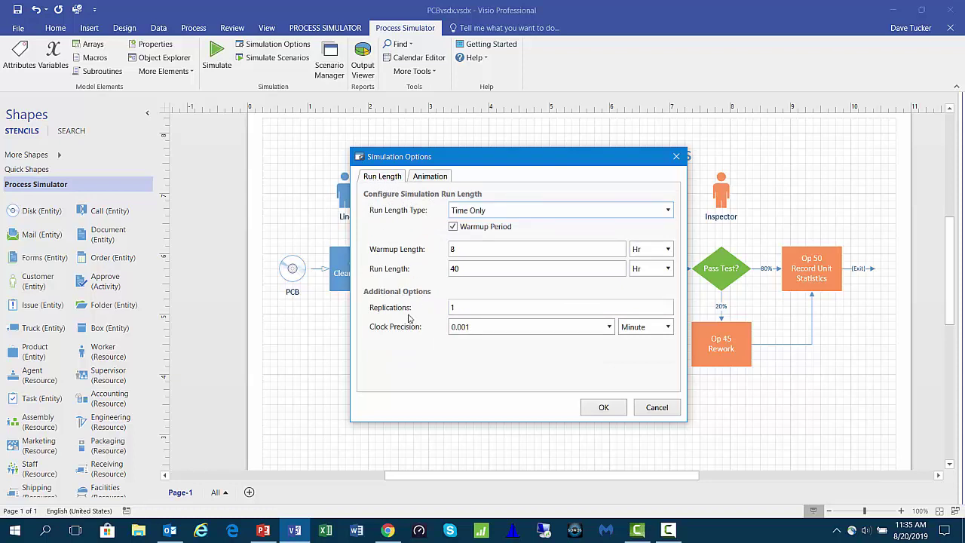
left_click_drag(453, 312, 441, 312)
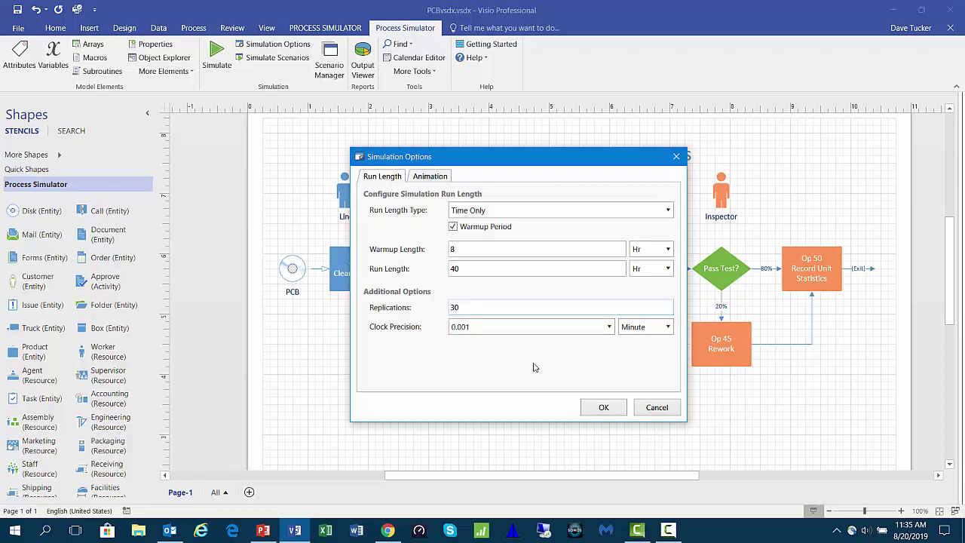
left_click(603, 408)
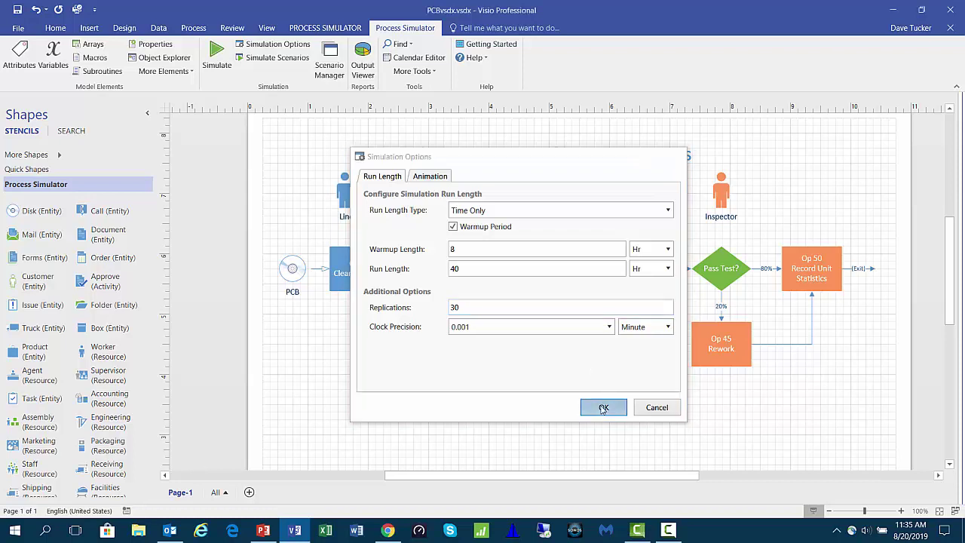
left_click(17, 10)
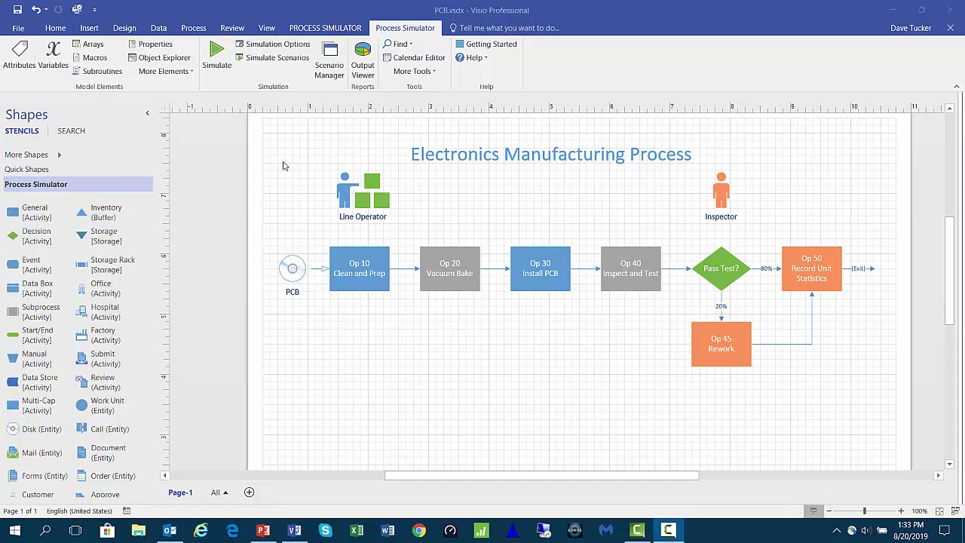
Run the simulation with the whole model fitted in view and raise the animation speed to just past halfway
left_click(214, 52)
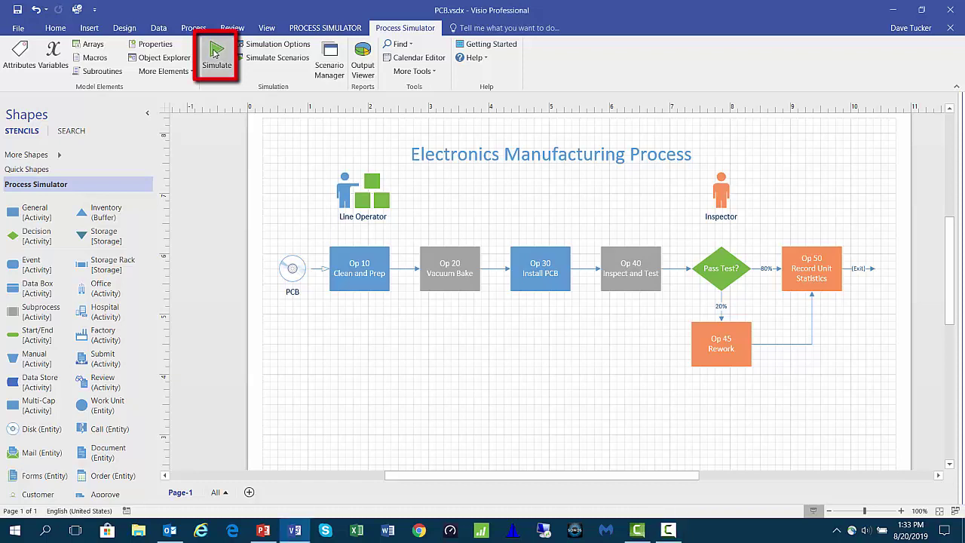
left_click(215, 53)
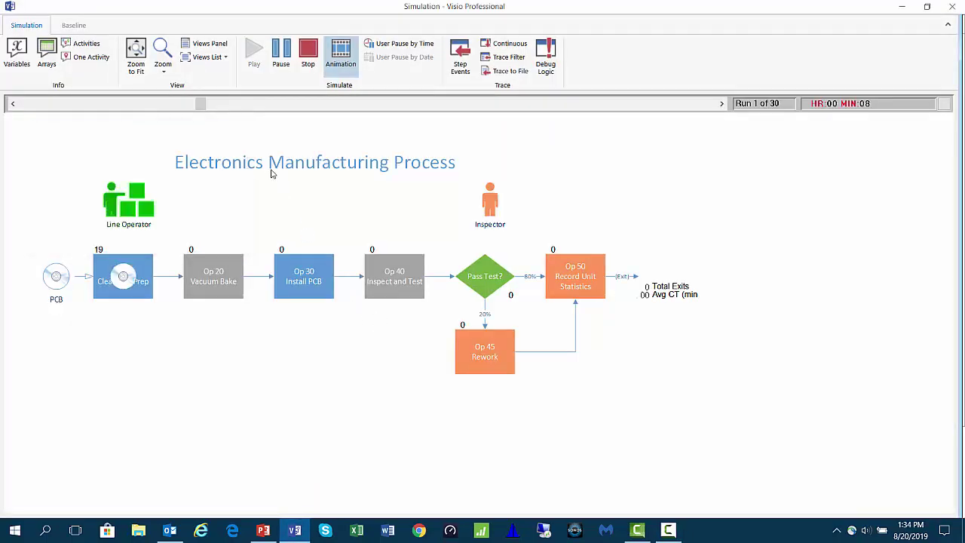
left_click(138, 53)
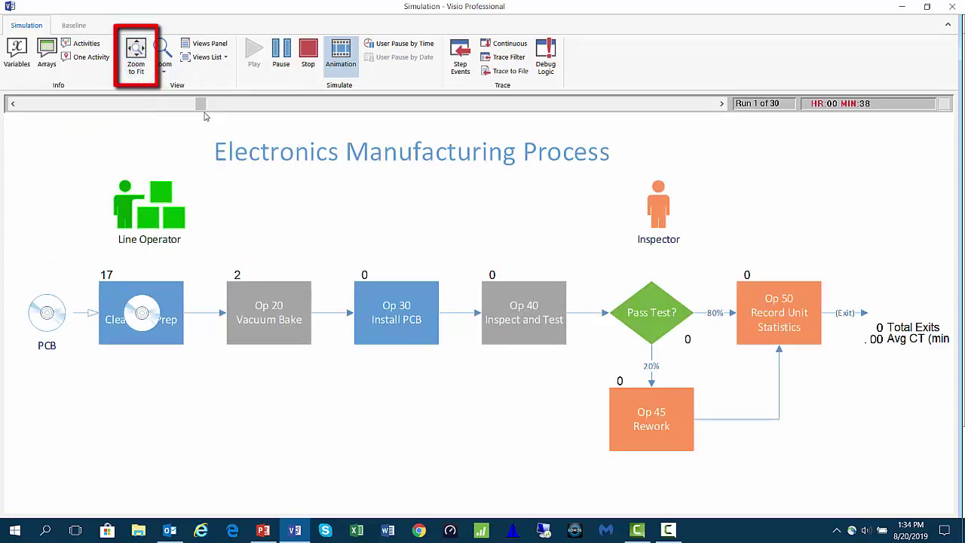
left_click_drag(202, 104, 400, 112)
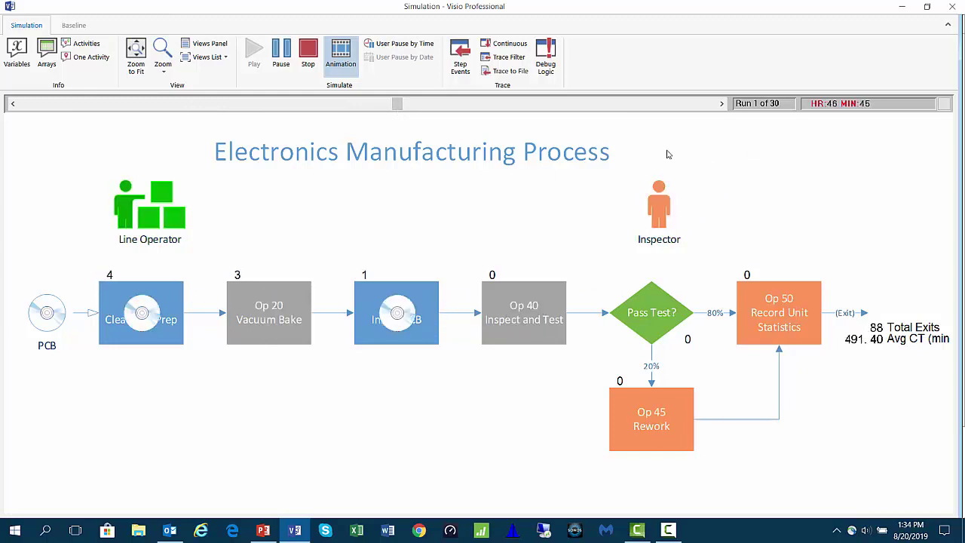
Turn off animation so the remaining replications finish, then open the simulation results
left_click(342, 55)
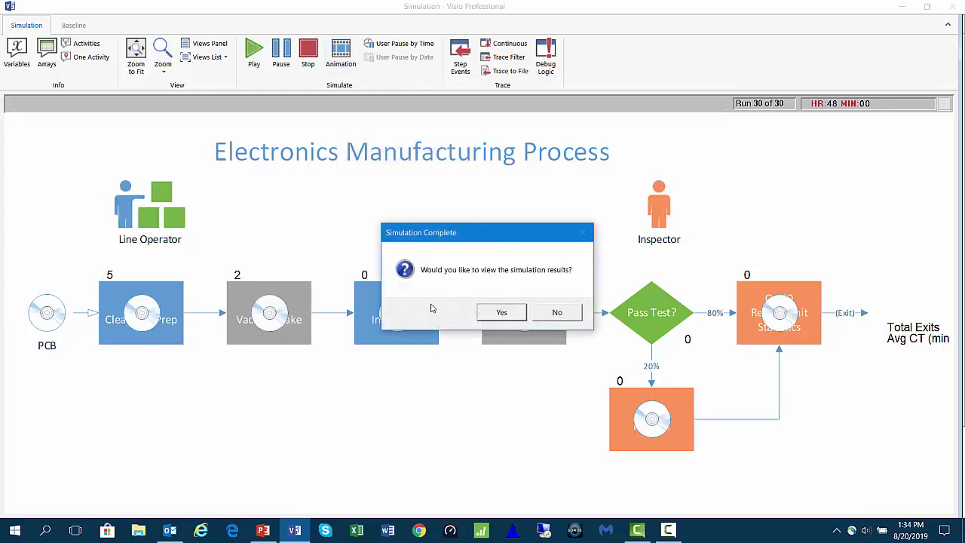
left_click(501, 312)
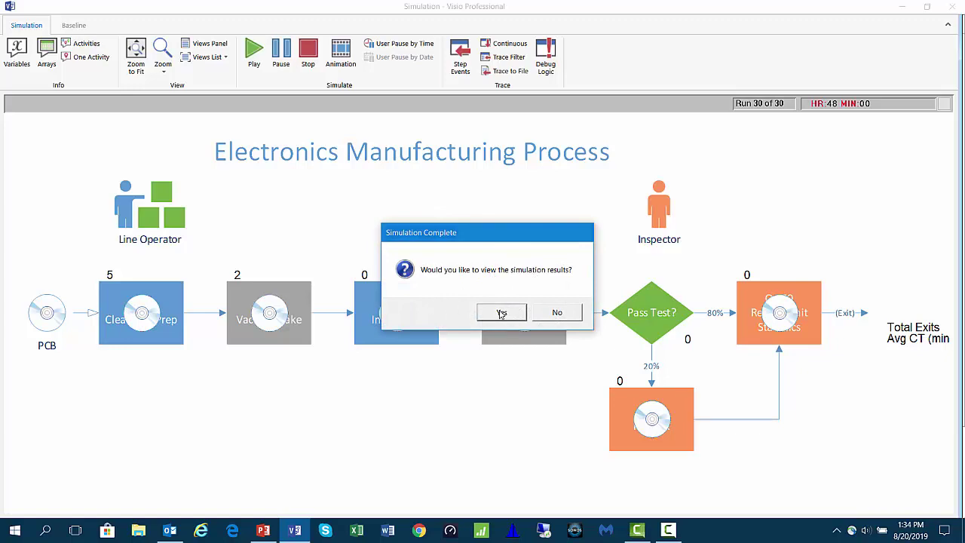
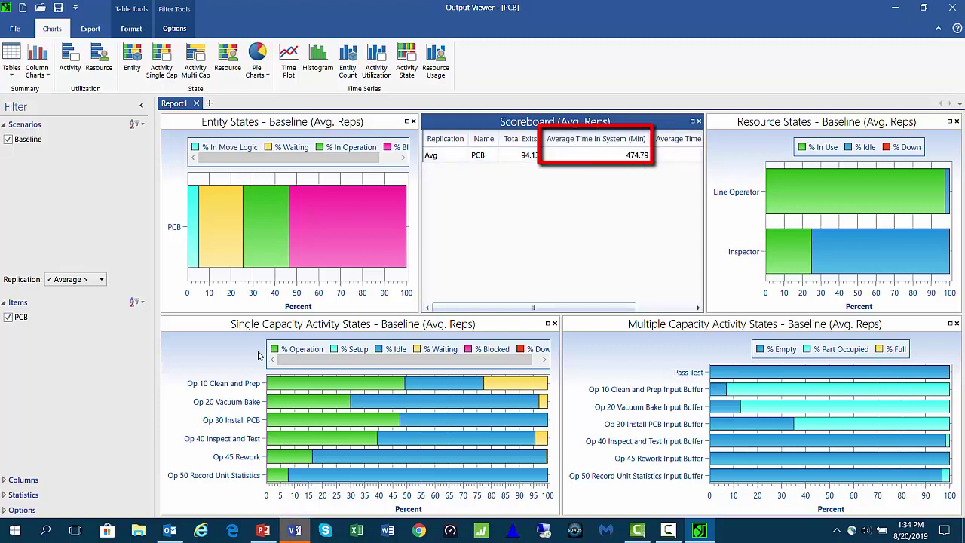
Set the Scoreboard report's general time unit to Hours
left_click(59, 515)
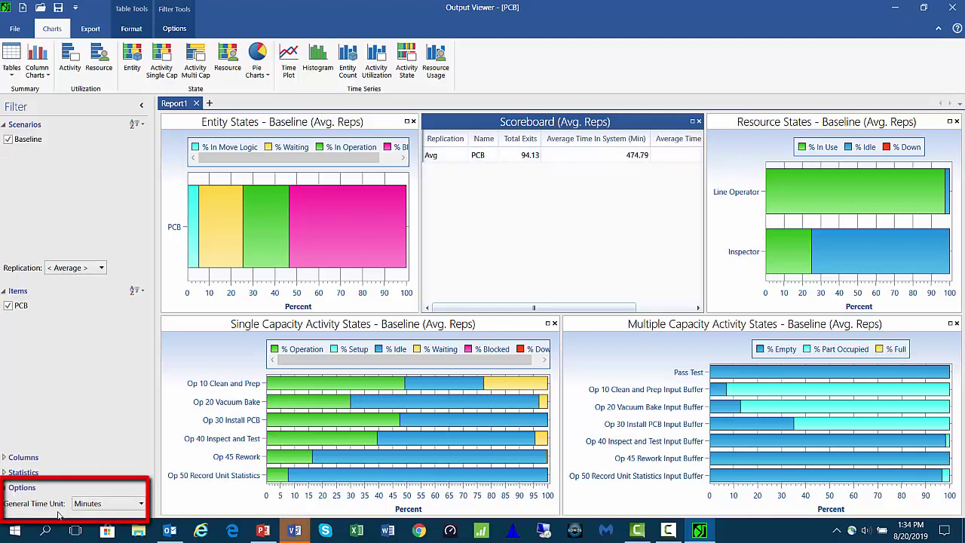
left_click(117, 504)
left_click(103, 440)
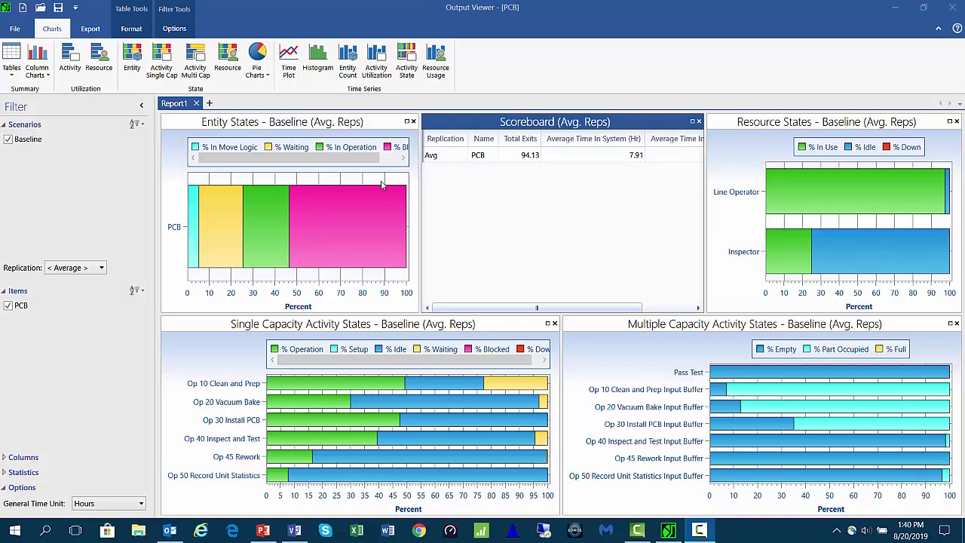
Show centered data labels on the Entity States chart and examine the PCB waiting, operation and blocked segments
left_click(177, 130)
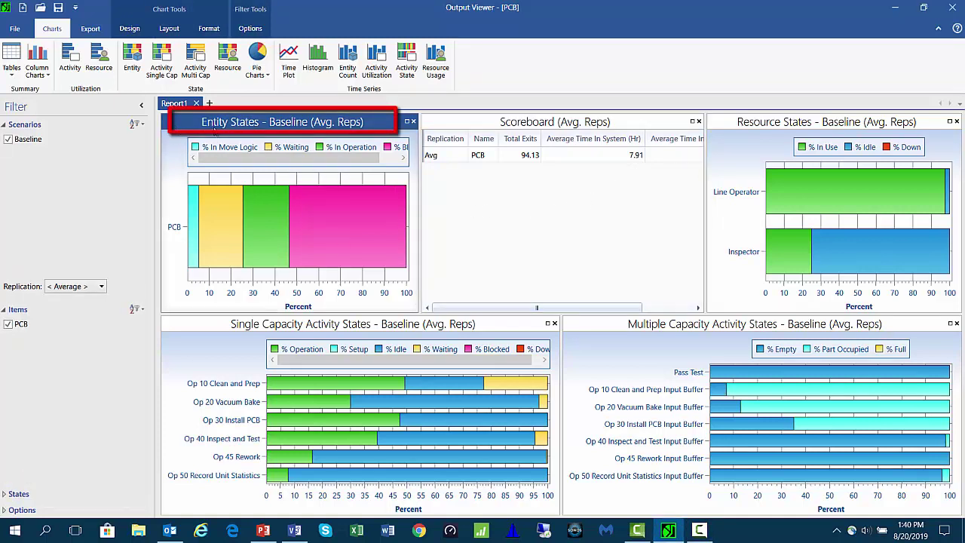
right_click(298, 229)
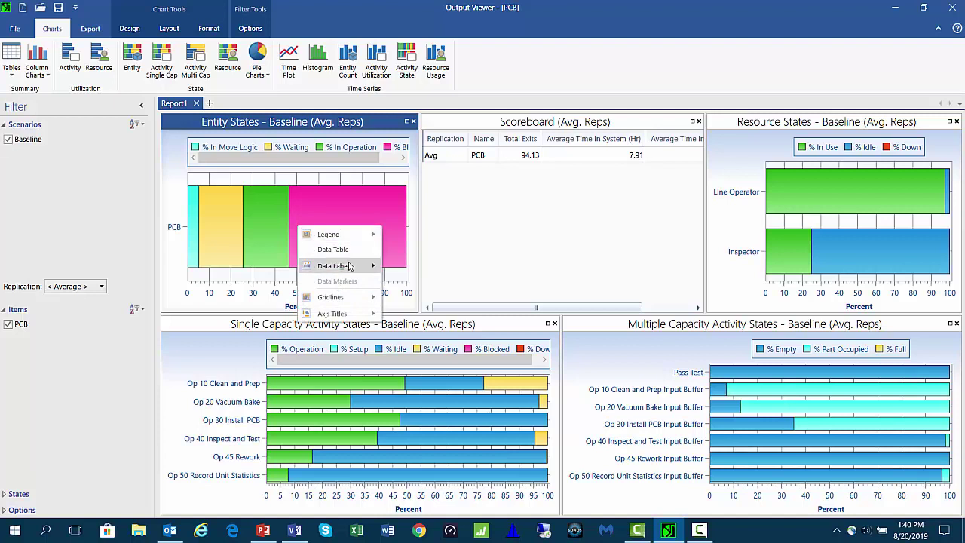
mouse_move(352, 268)
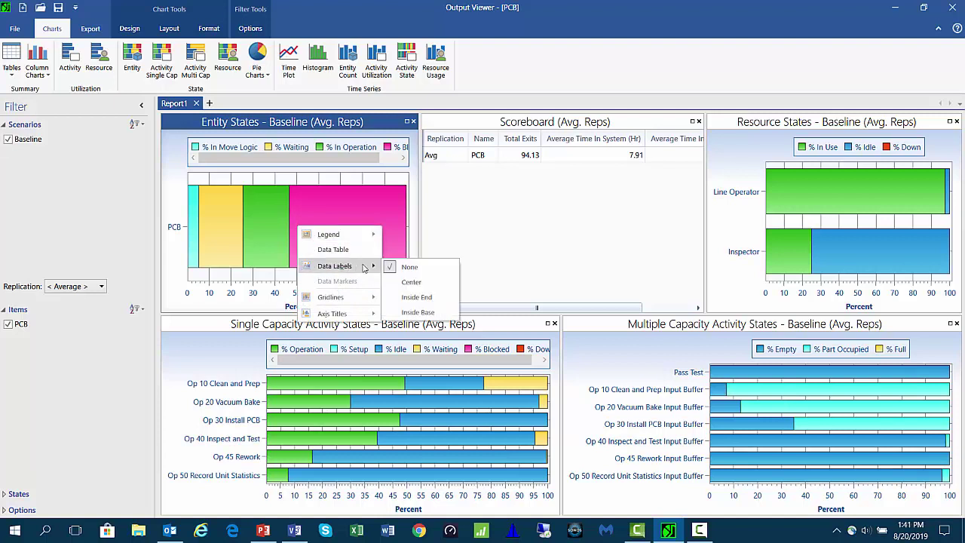
left_click(411, 281)
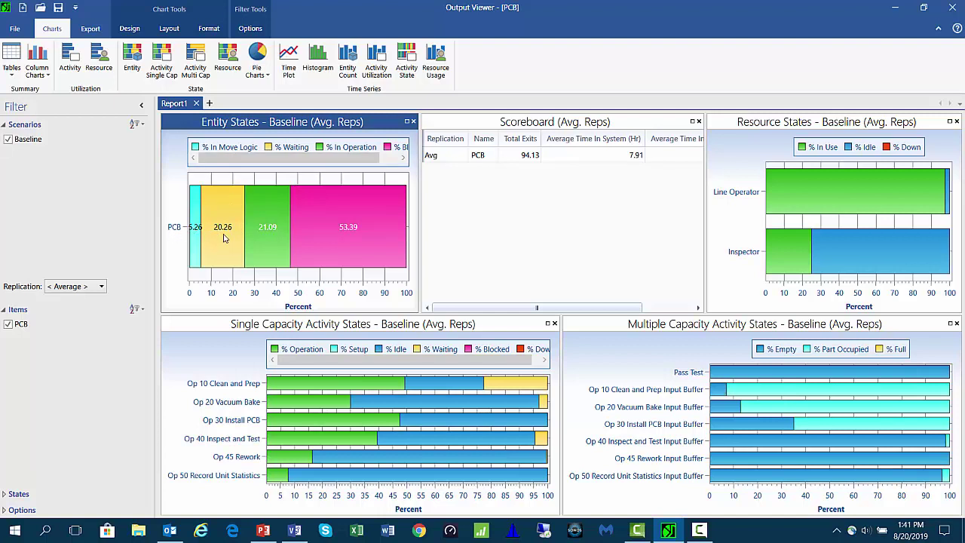
mouse_move(223, 234)
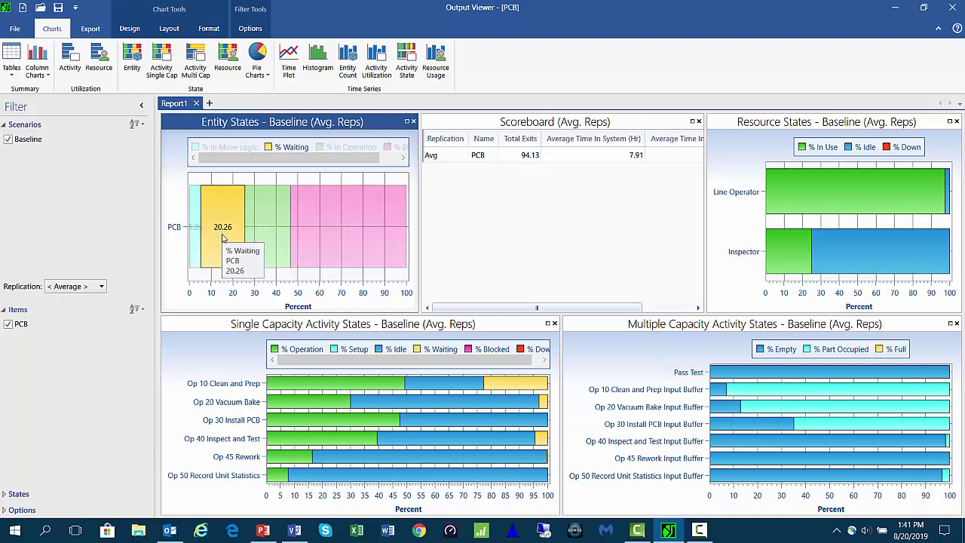
mouse_move(267, 238)
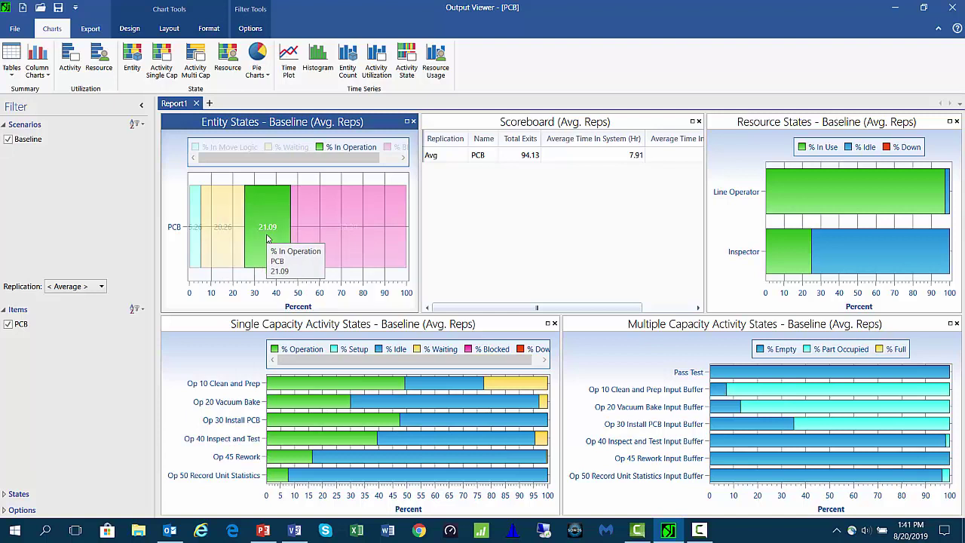
mouse_move(345, 237)
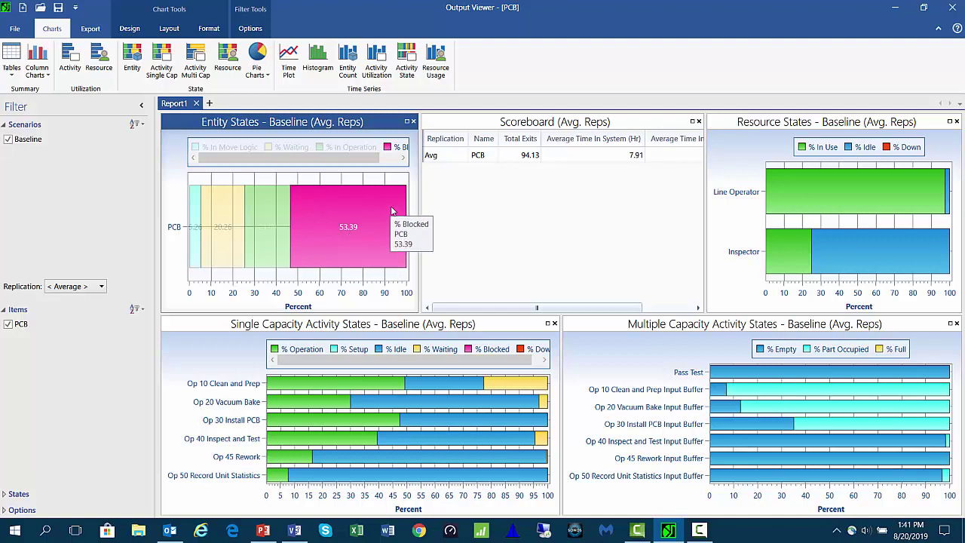
Add centered data labels to the Resource States chart
left_click(753, 141)
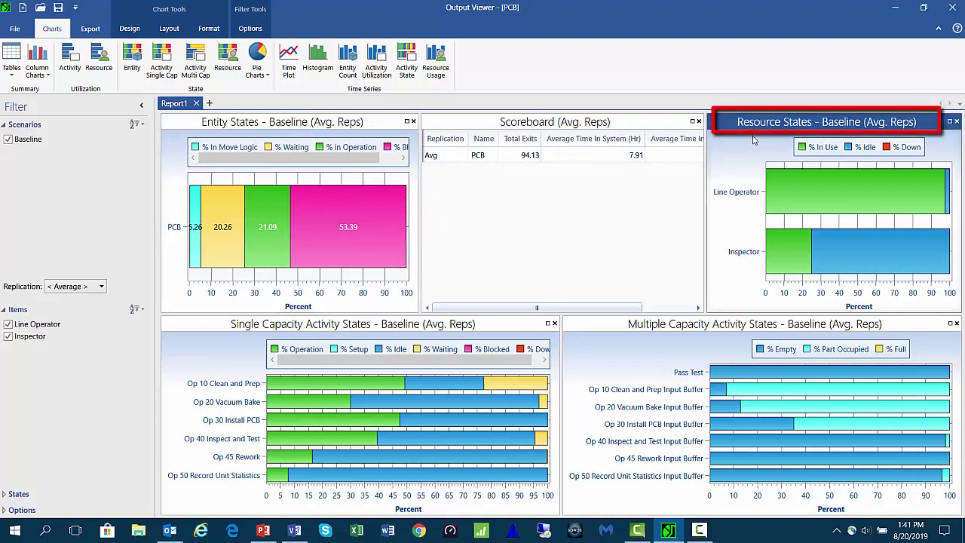
right_click(753, 141)
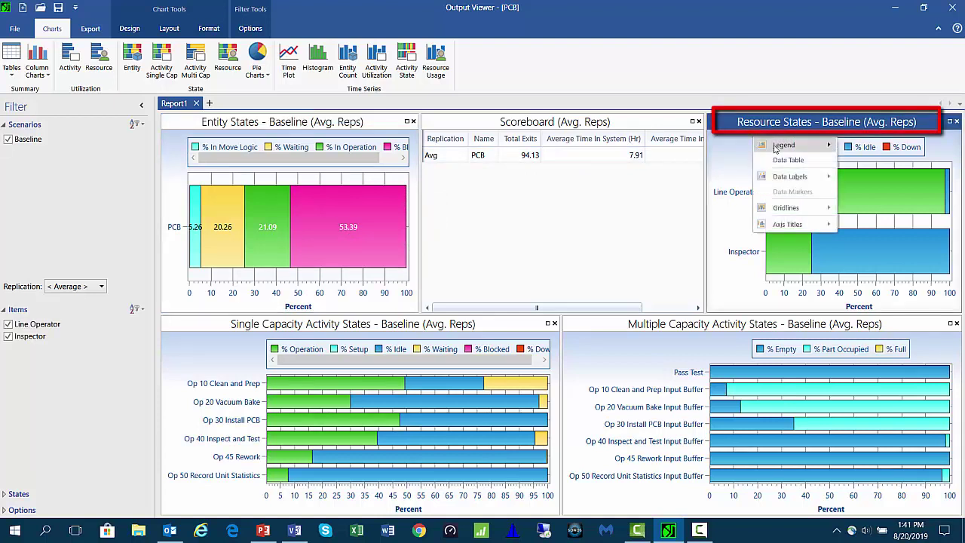
mouse_move(792, 176)
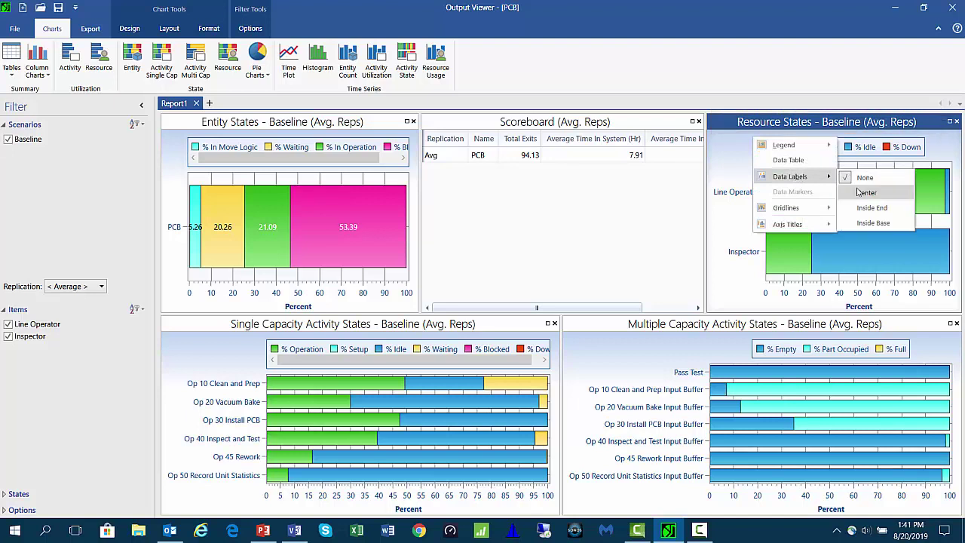
left_click(860, 193)
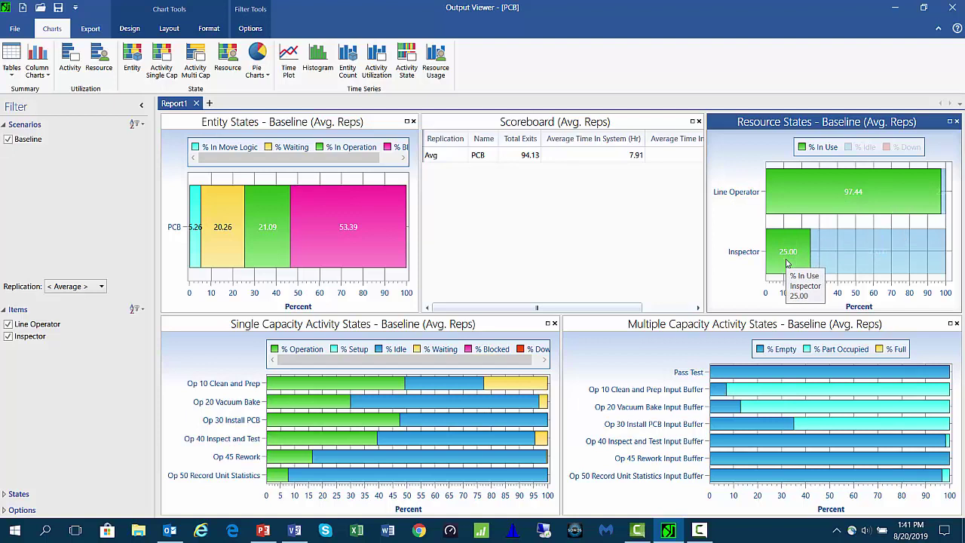
Add centered data labels to the Single Capacity Activity States chart
left_click(208, 343)
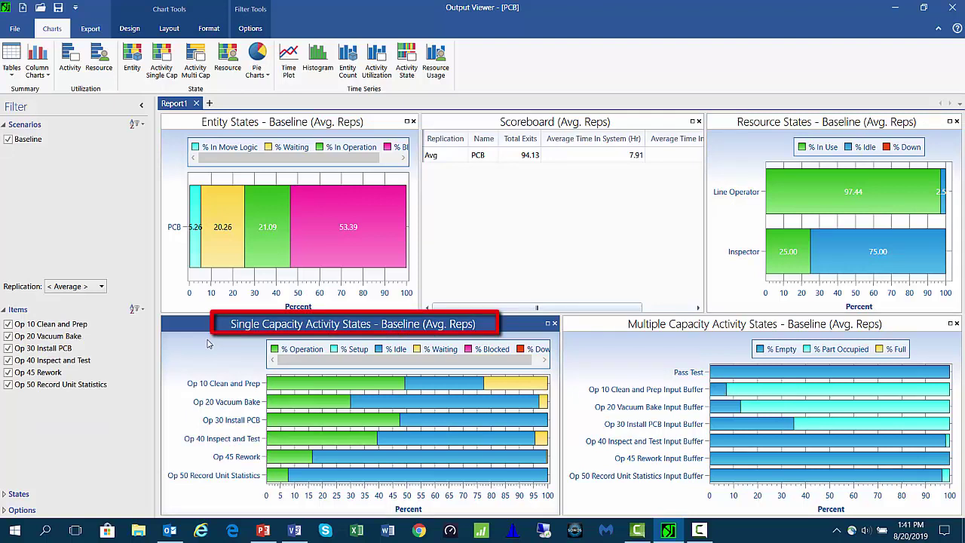
right_click(221, 358)
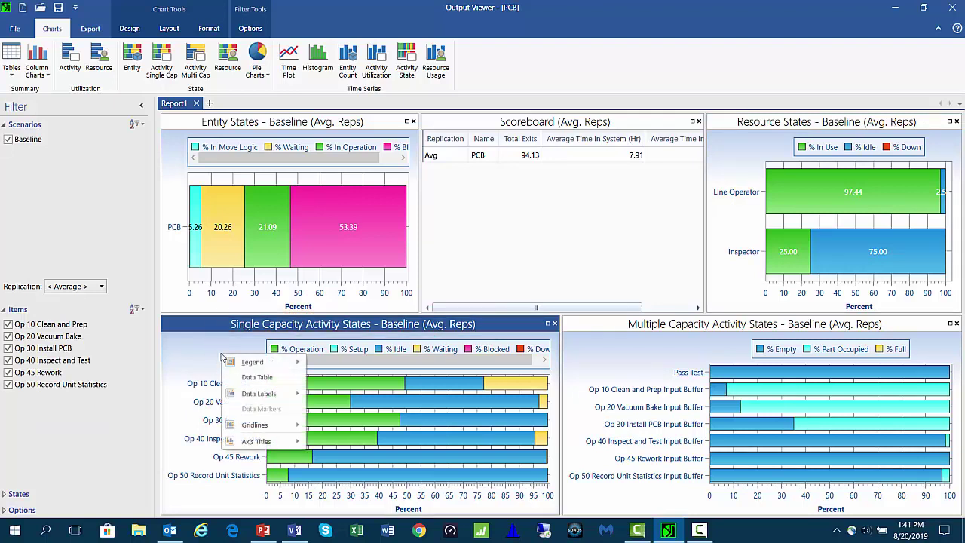
mouse_move(267, 397)
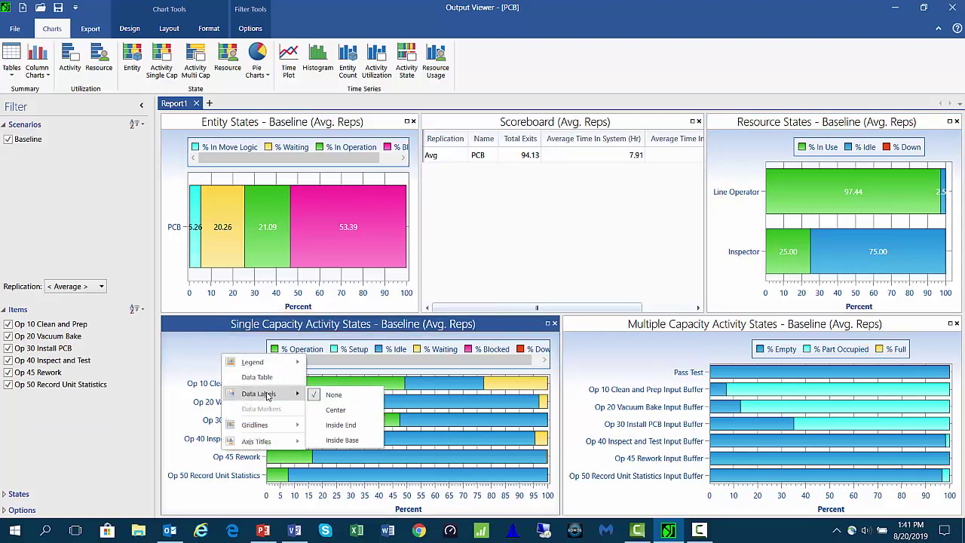
left_click(357, 411)
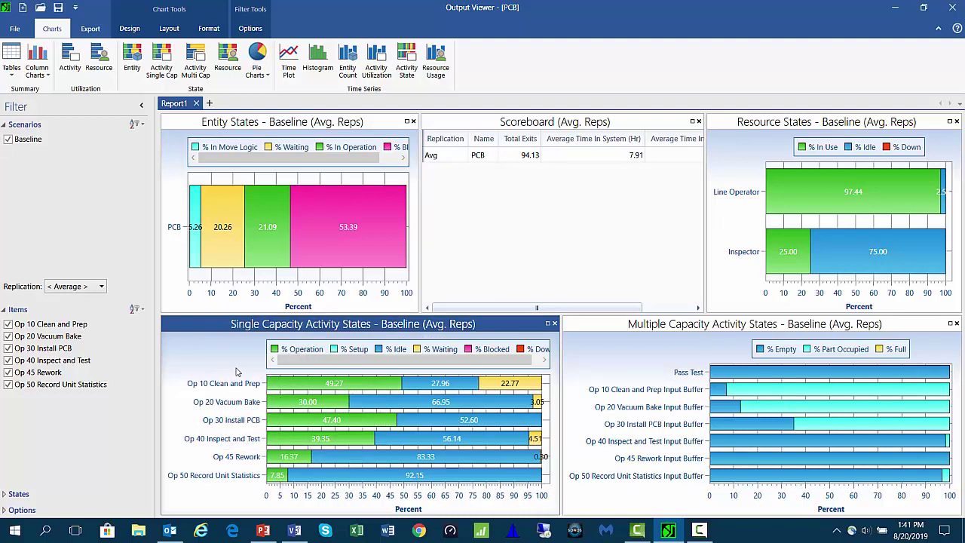
Sort the Single Capacity Activity States chart by % Operation and enlarge the lower row of charts slightly upward
left_click(64, 514)
left_click(67, 503)
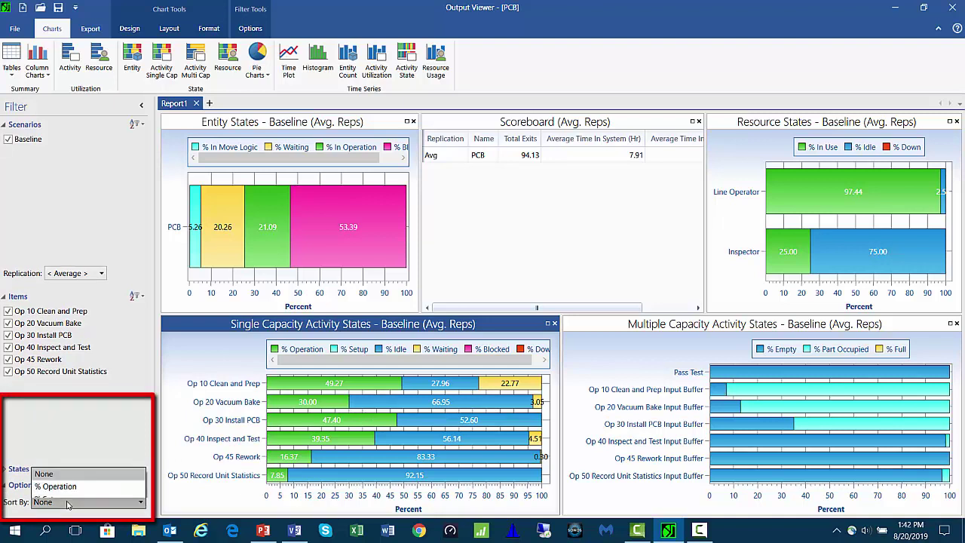
left_click(74, 430)
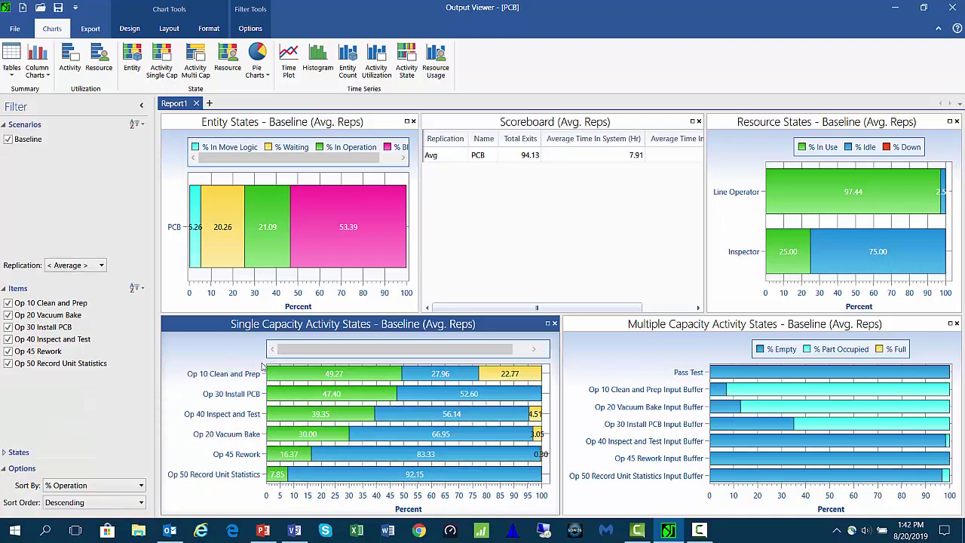
left_click_drag(360, 313, 360, 300)
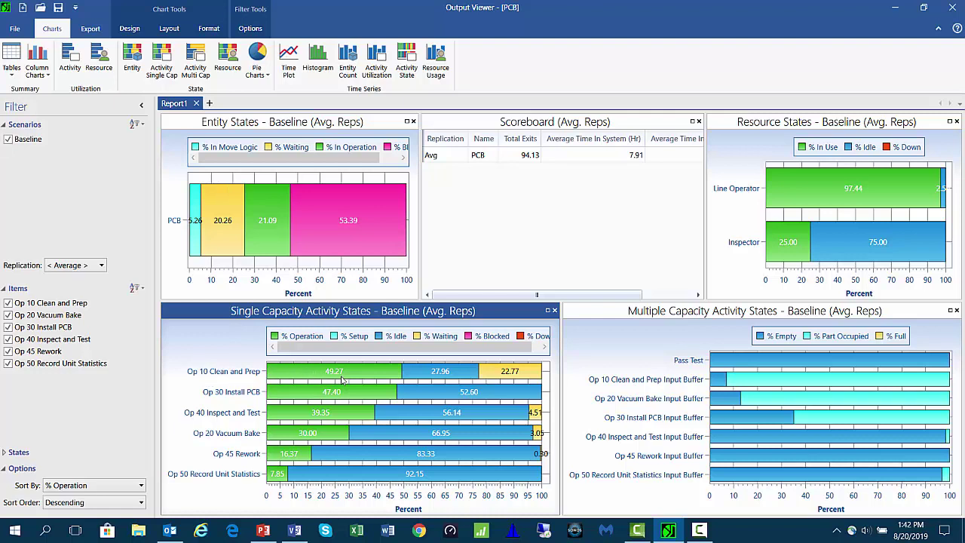
mouse_move(520, 376)
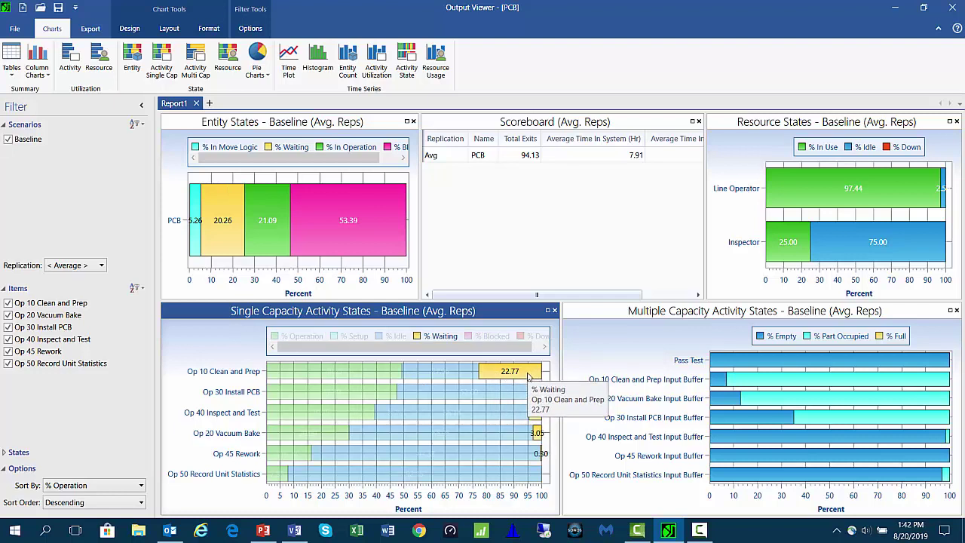
Add centered data labels to the Multiple Capacity Activity States chart
left_click(692, 324)
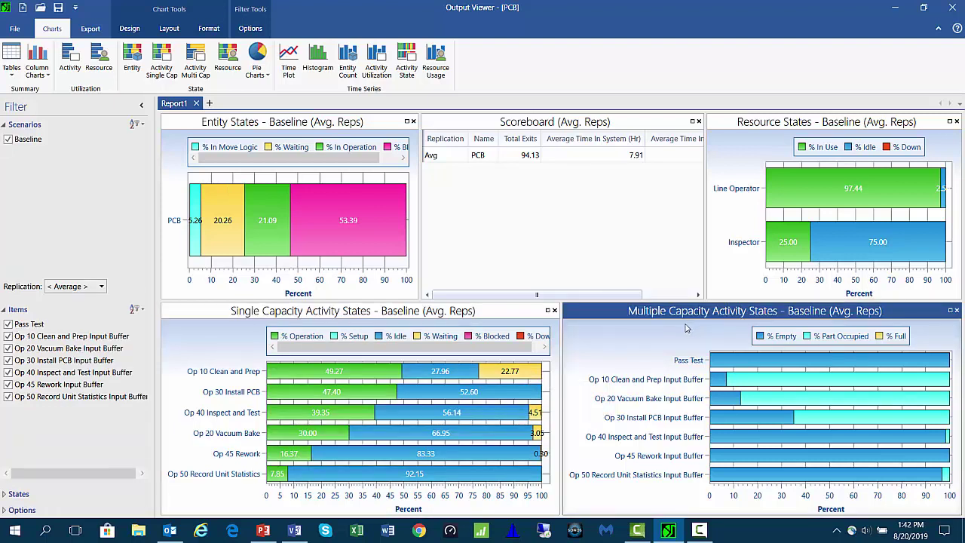
right_click(668, 347)
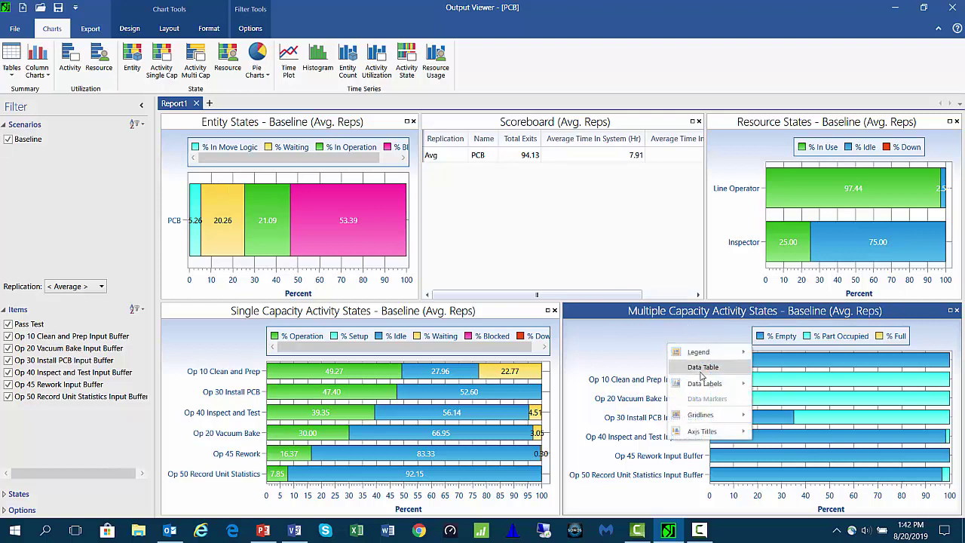
mouse_move(745, 386)
left_click(781, 400)
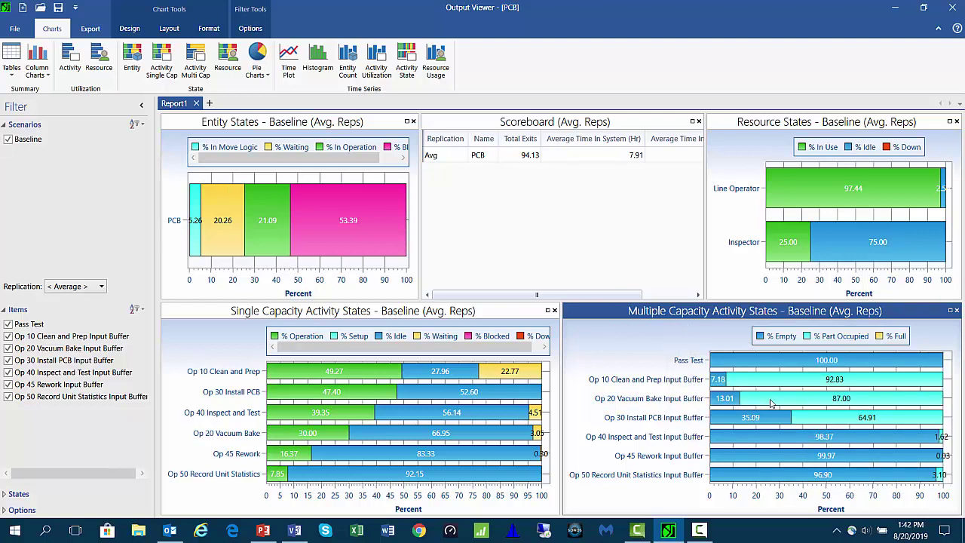
Sort the Multiple Capacity Activity States chart by % Part Occupied
left_click(80, 511)
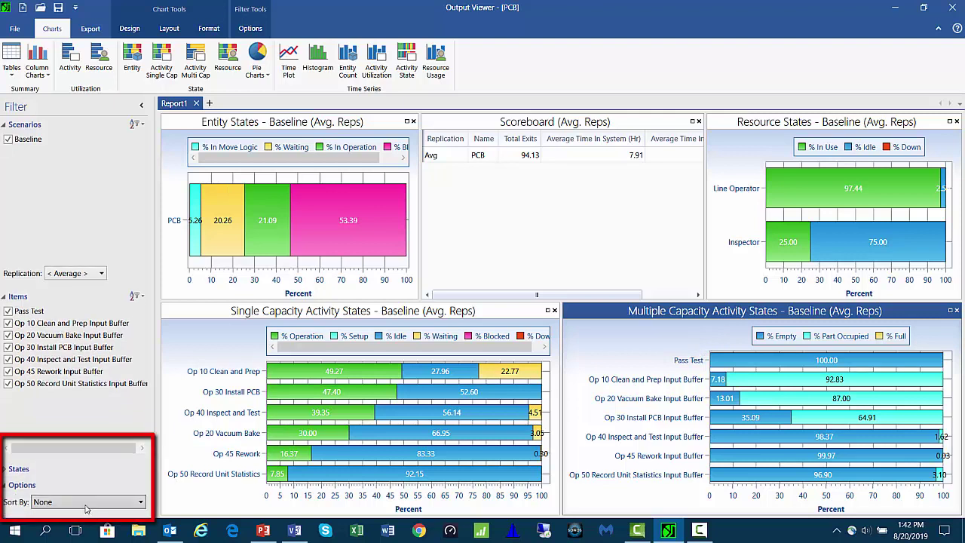
left_click(87, 503)
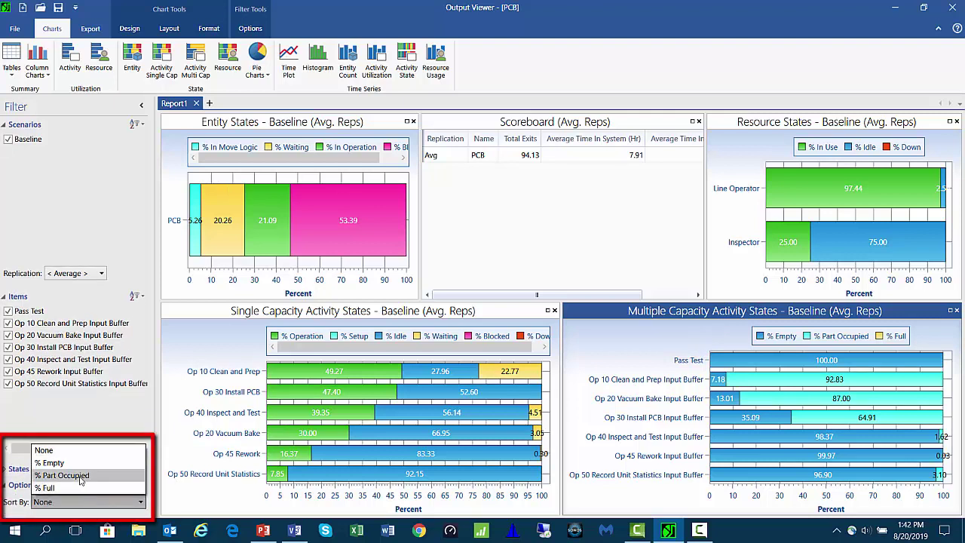
left_click(88, 476)
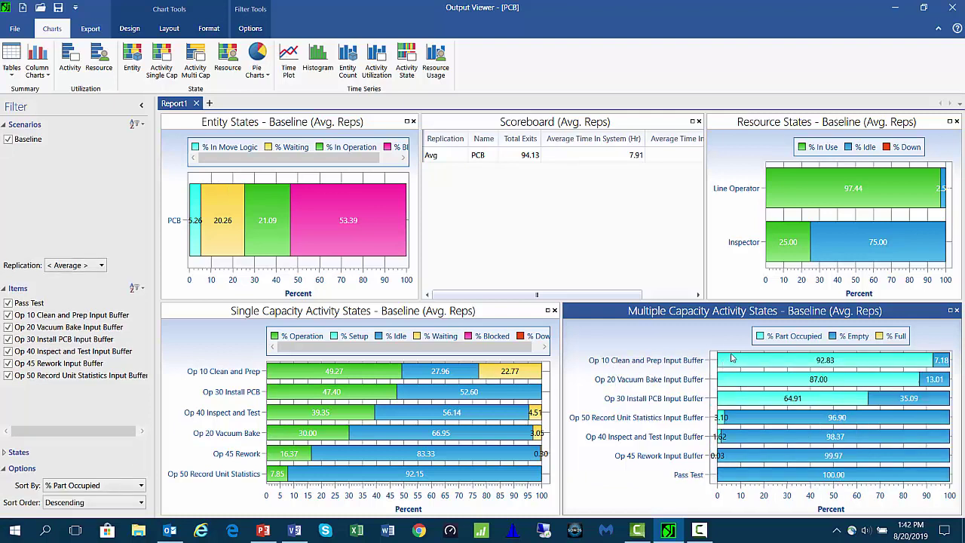
left_click(597, 366)
mouse_move(763, 365)
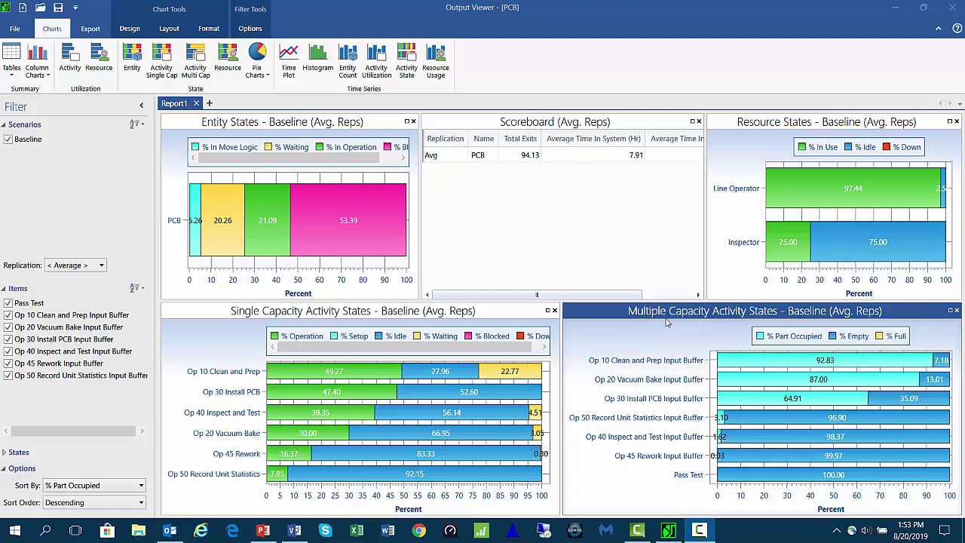
Filter the Op 20 Vacuum Bake and Op 40 Inspect and Test input buffers out of the chart and restore both
left_click(9, 351)
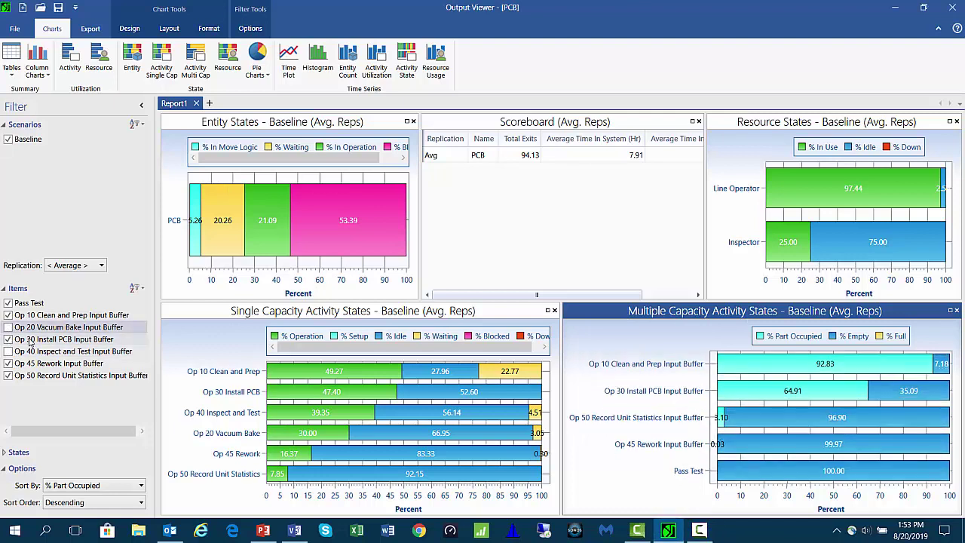
left_click(11, 329)
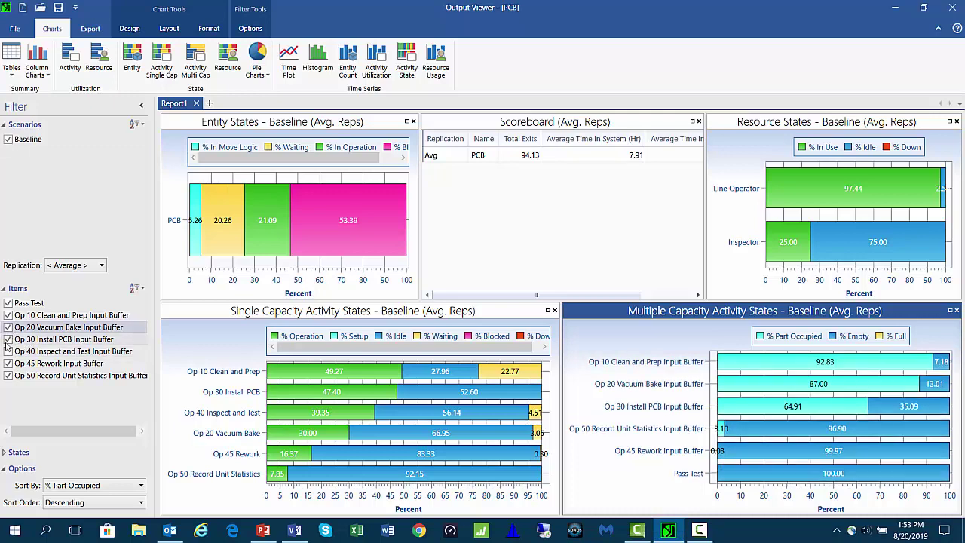
left_click(9, 351)
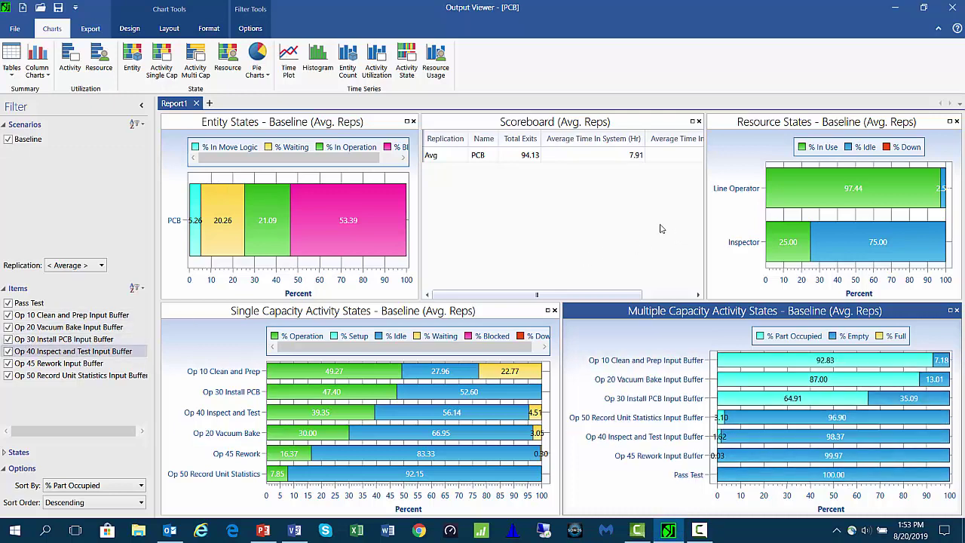
Narrow the Scoreboard's Total Exits, Average Time In System and Average Time In Operation columns so their headers wrap onto two lines
left_click(561, 205)
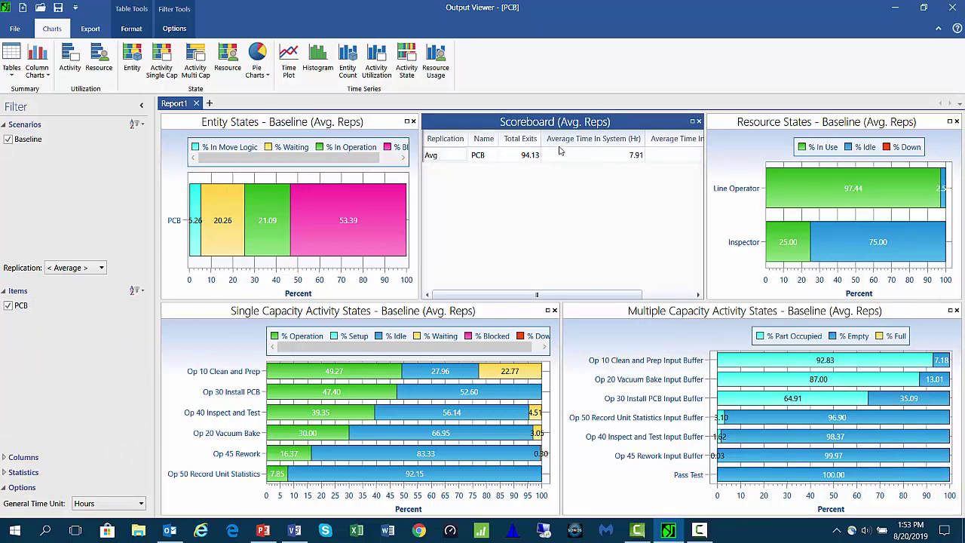
left_click_drag(541, 142, 532, 143)
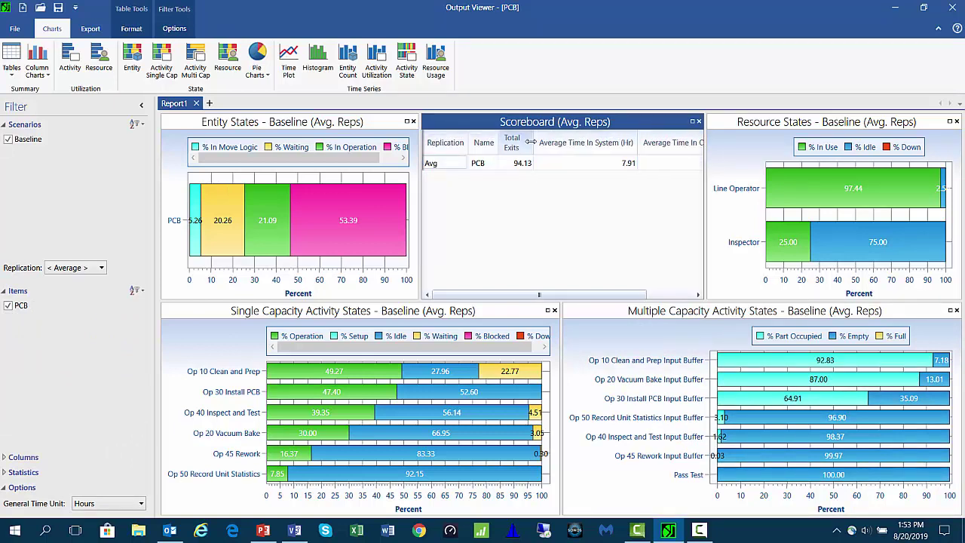
left_click_drag(636, 143, 582, 149)
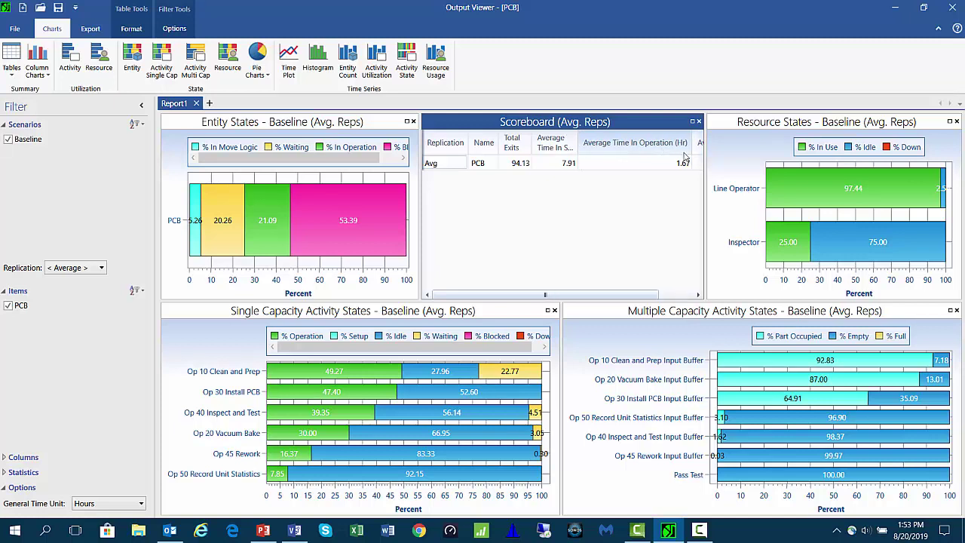
left_click_drag(689, 153, 651, 149)
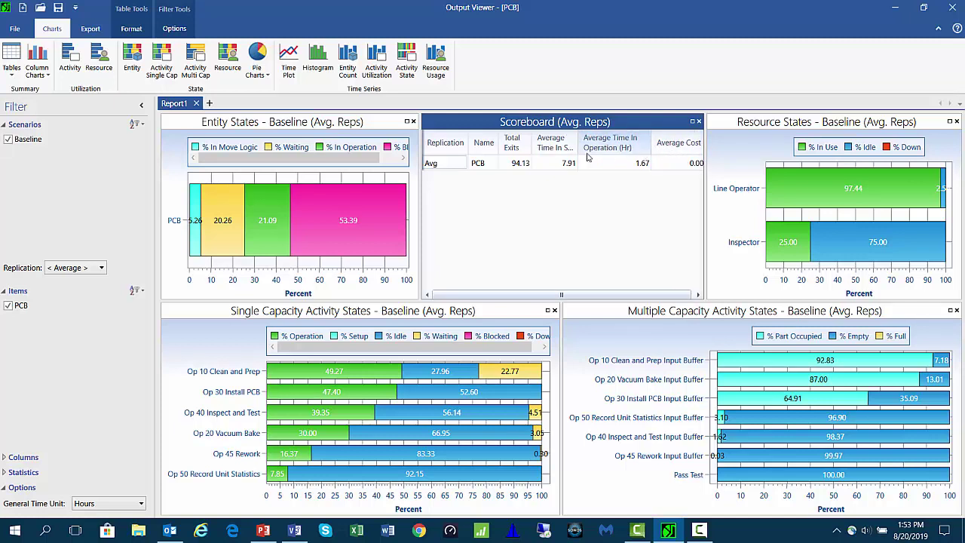
left_click_drag(582, 148, 594, 149)
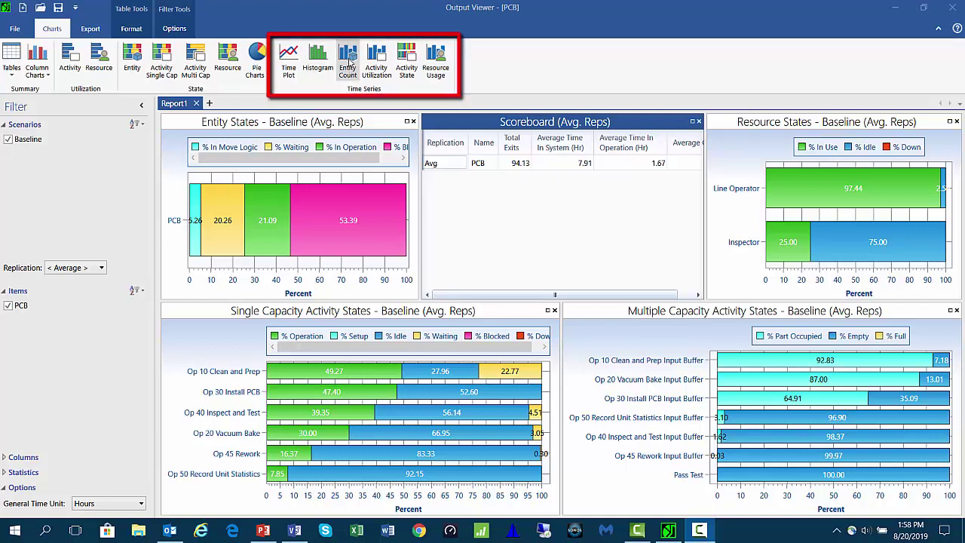
Create an Entity Count time series chart with a custom 8-hour interval and the X-axis in hours
left_click(348, 63)
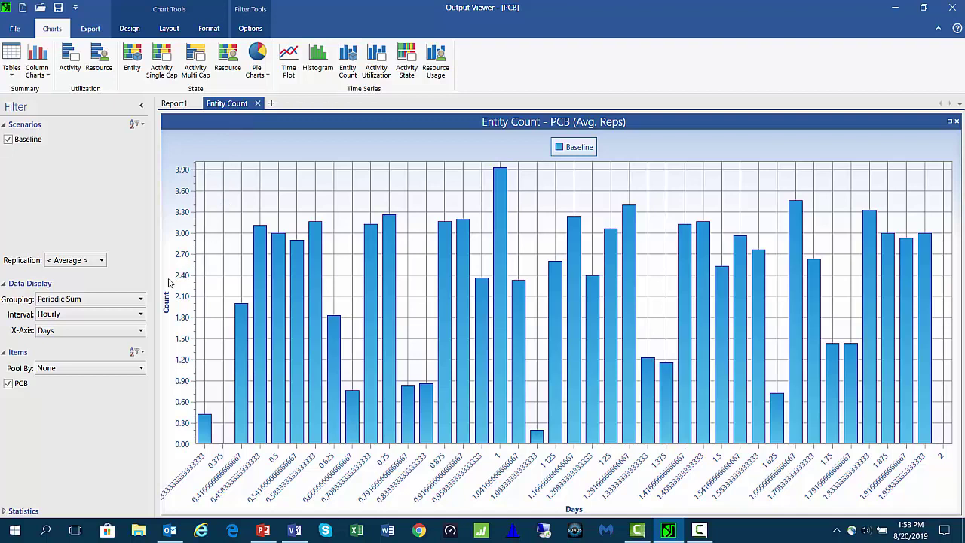
left_click(103, 315)
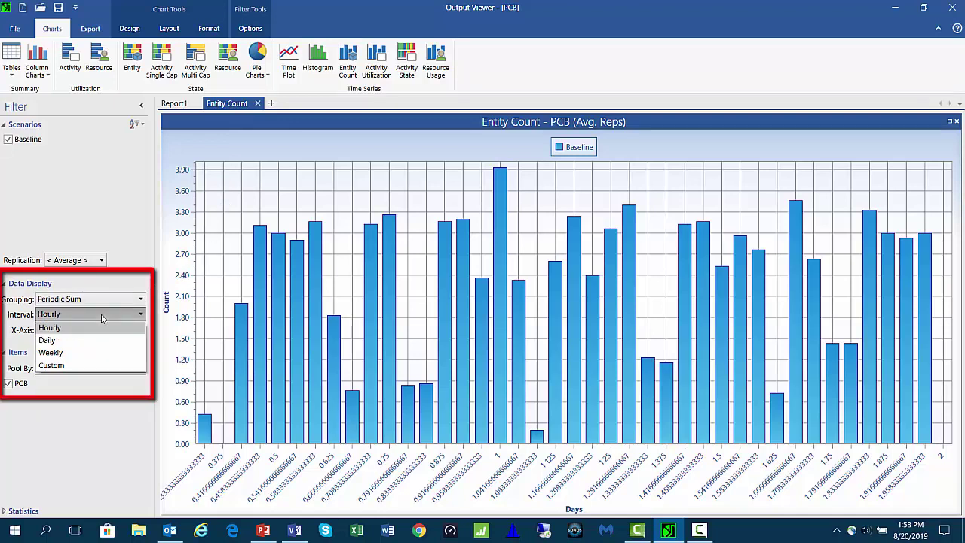
left_click(82, 365)
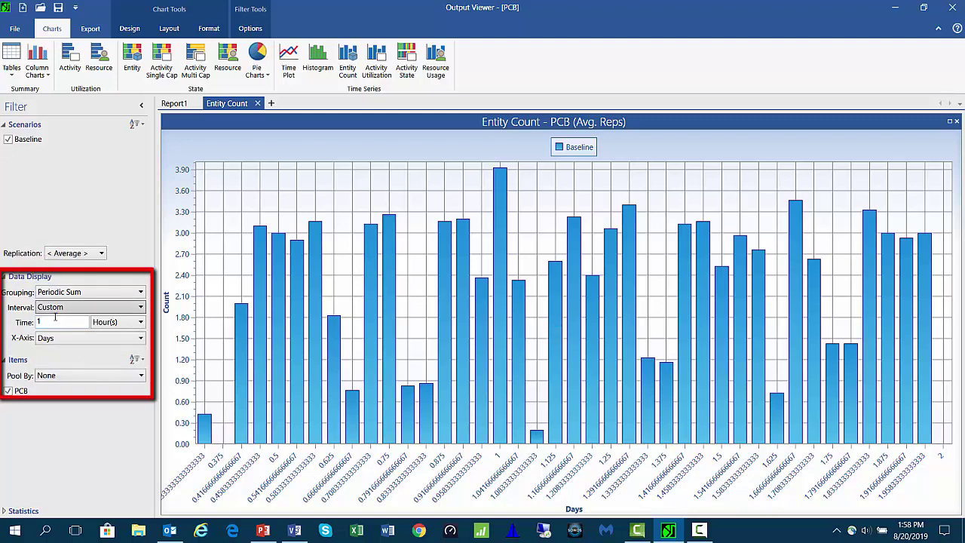
left_click_drag(52, 322, 30, 325)
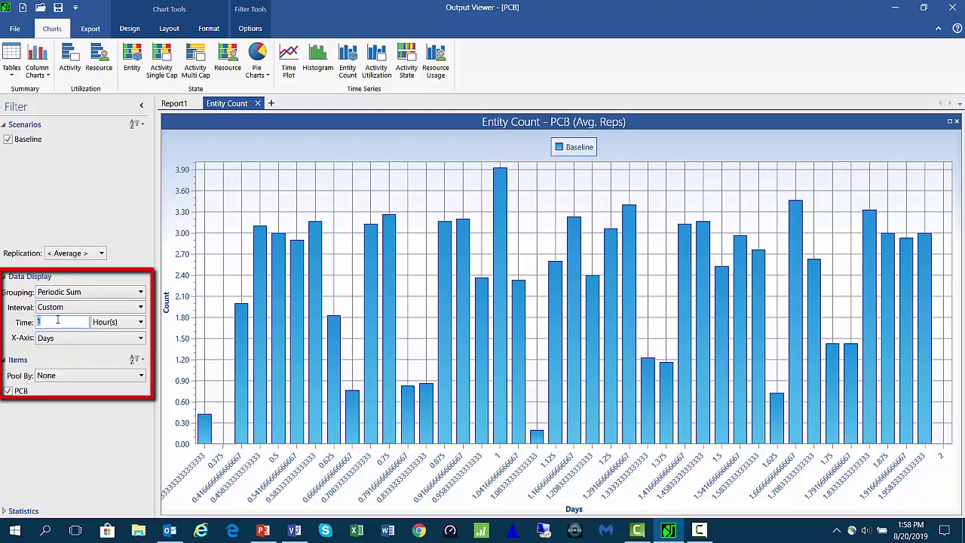
type("8")
left_click(76, 341)
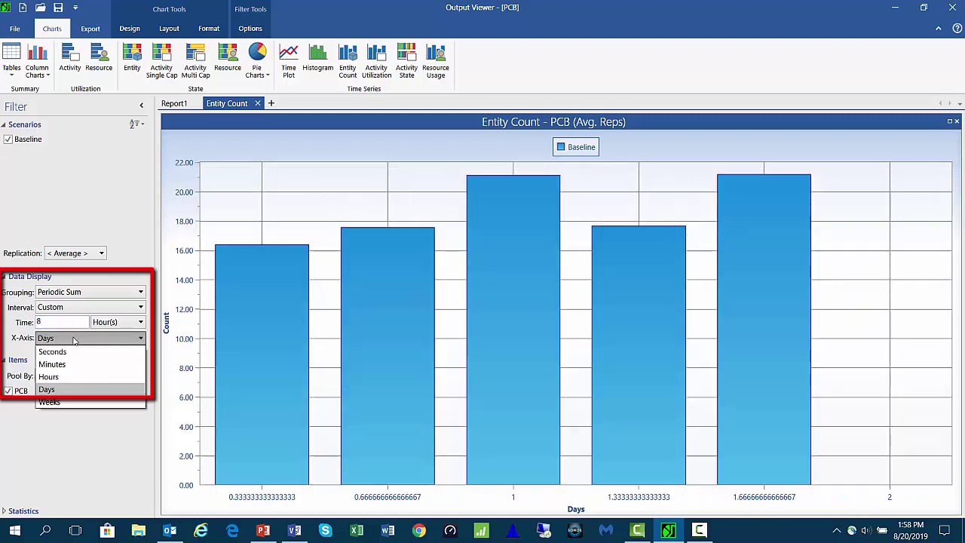
left_click(72, 382)
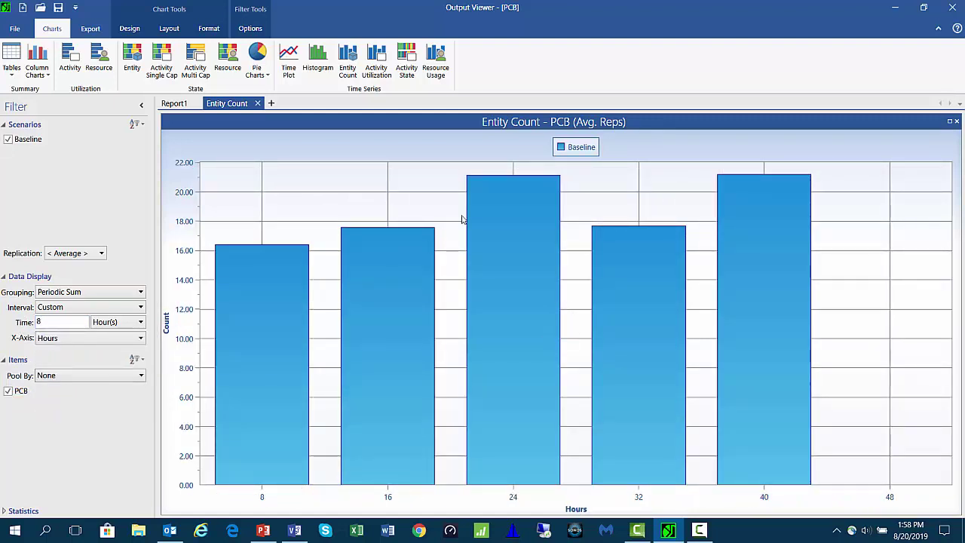
Add Outside End data labels to the Entity Count chart and set its Y axis to zero decimal places
right_click(423, 184)
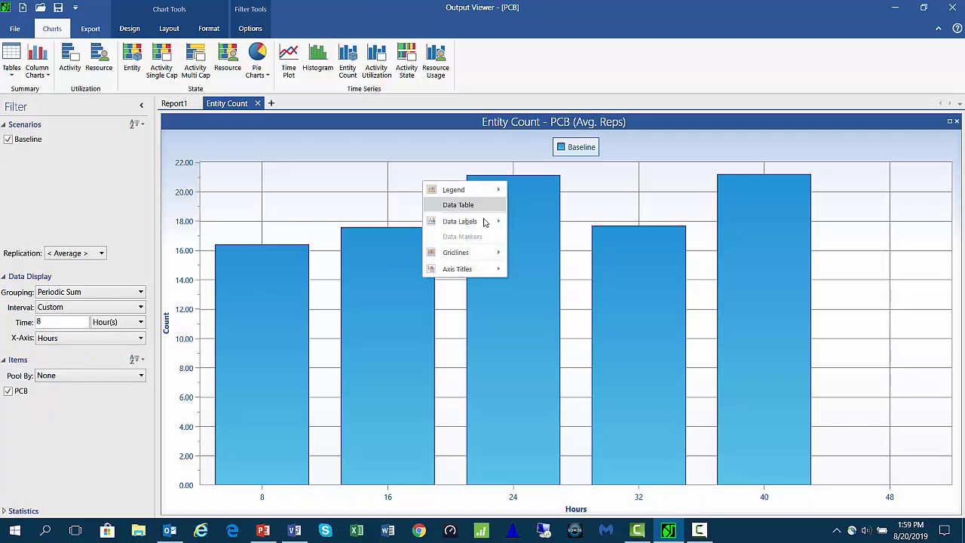
mouse_move(487, 222)
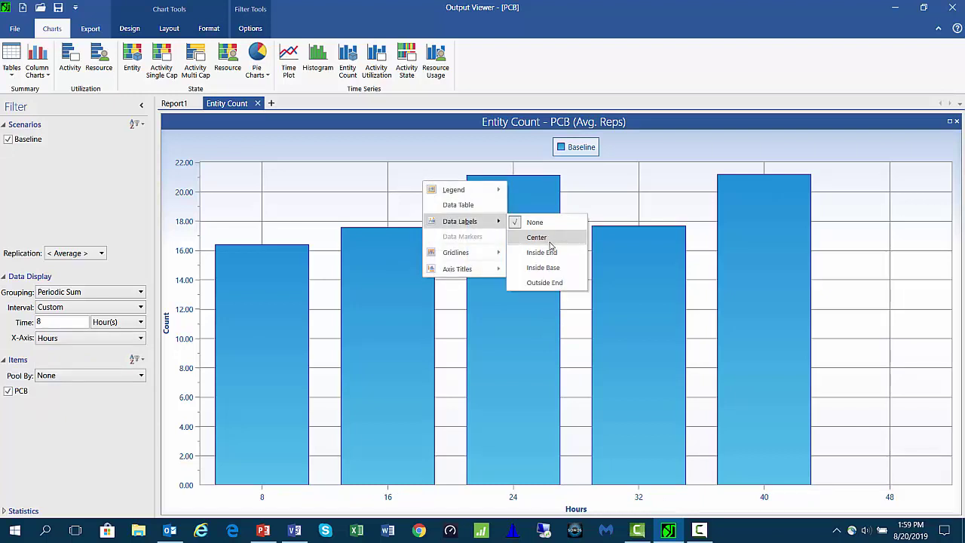
left_click(551, 283)
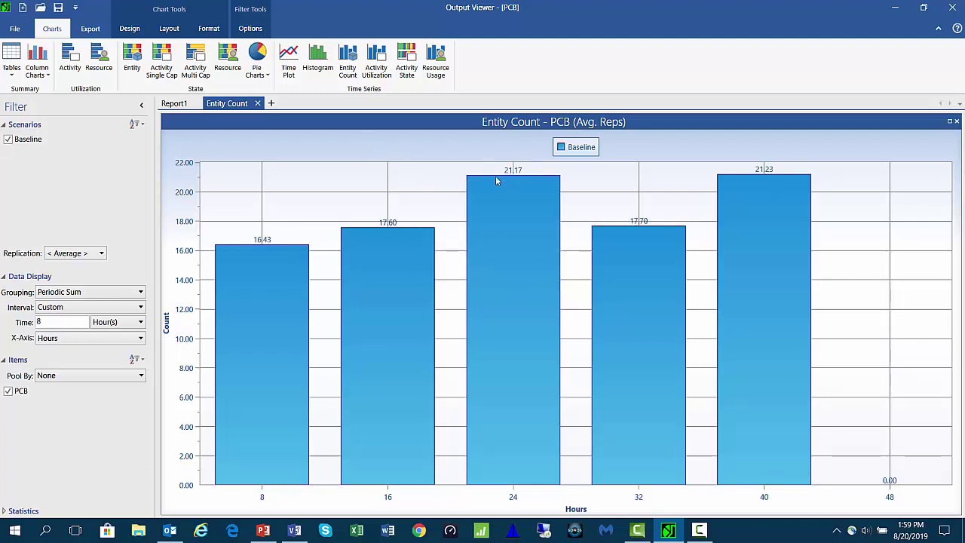
left_click(210, 31)
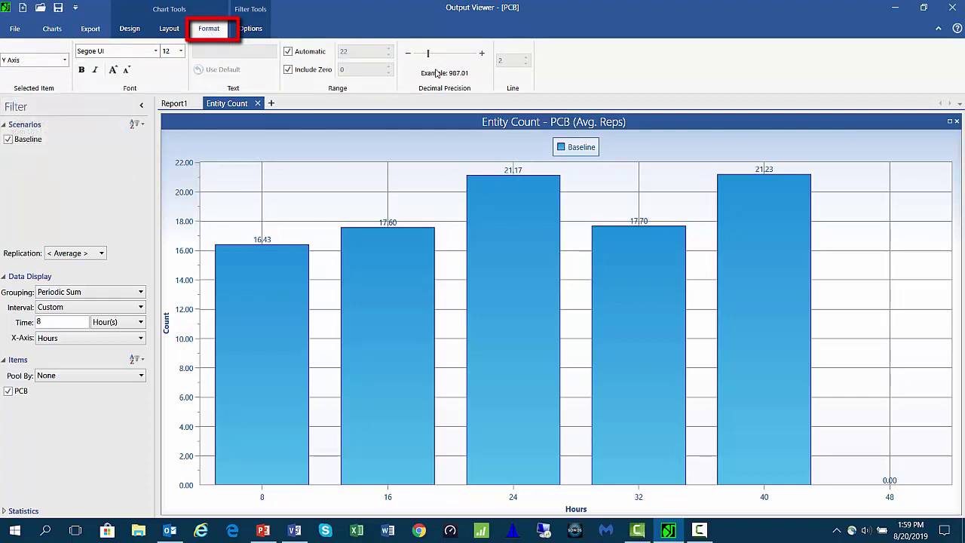
left_click(409, 55)
left_click(409, 54)
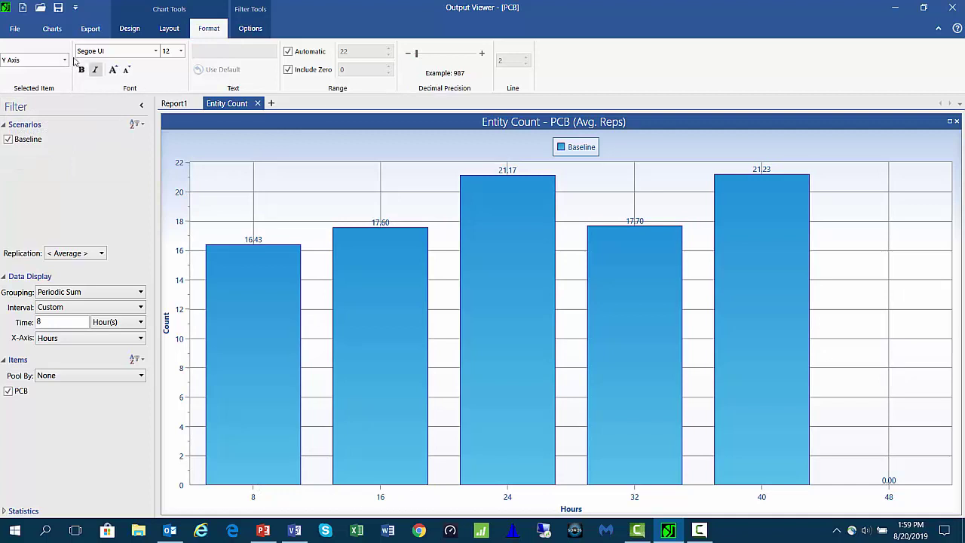
Format the Entity Count chart's data labels with font size 20 and zero decimal places
left_click(65, 60)
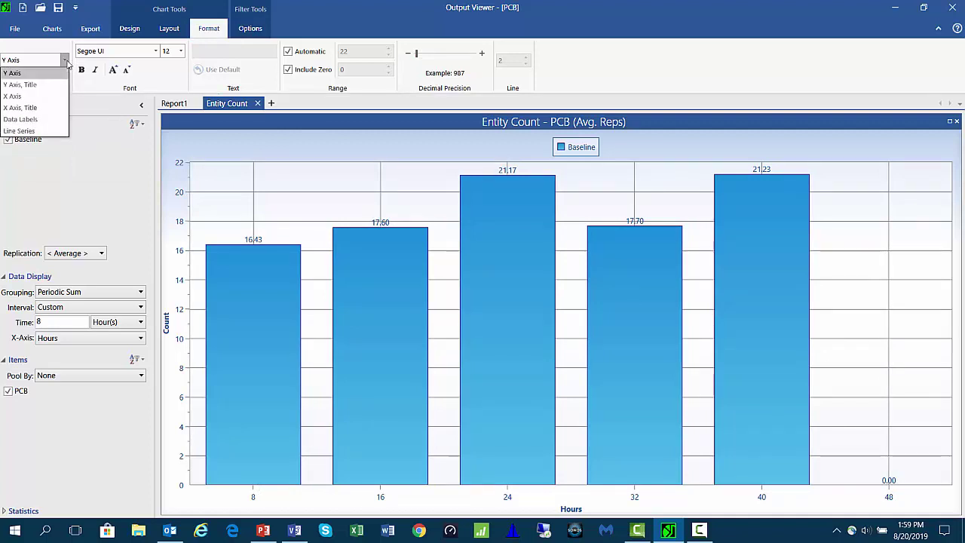
left_click(45, 119)
left_click(181, 51)
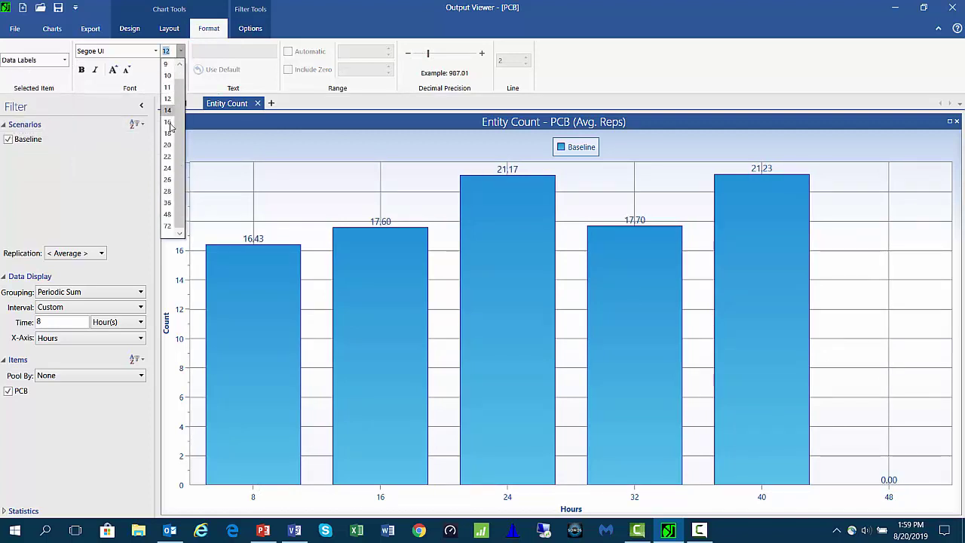
left_click(170, 150)
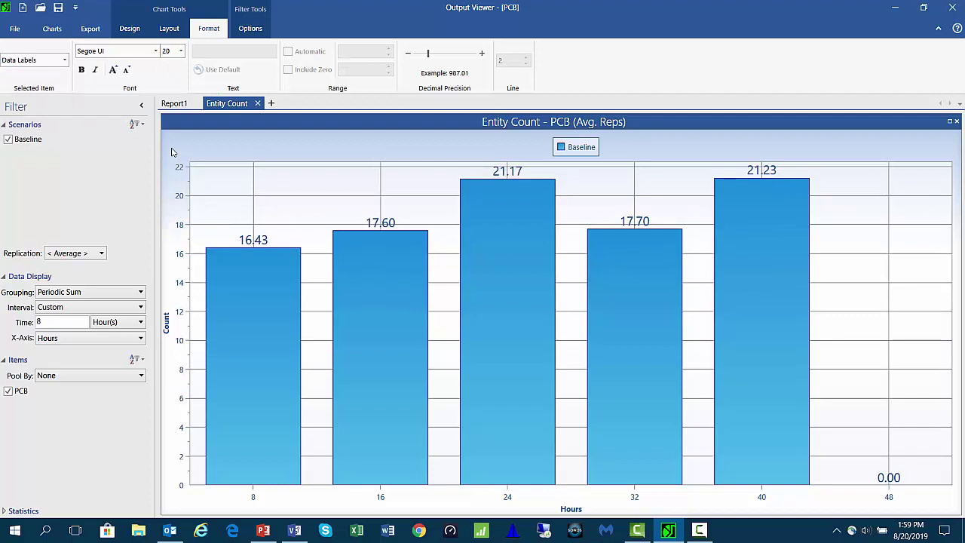
left_click(410, 59)
left_click(409, 59)
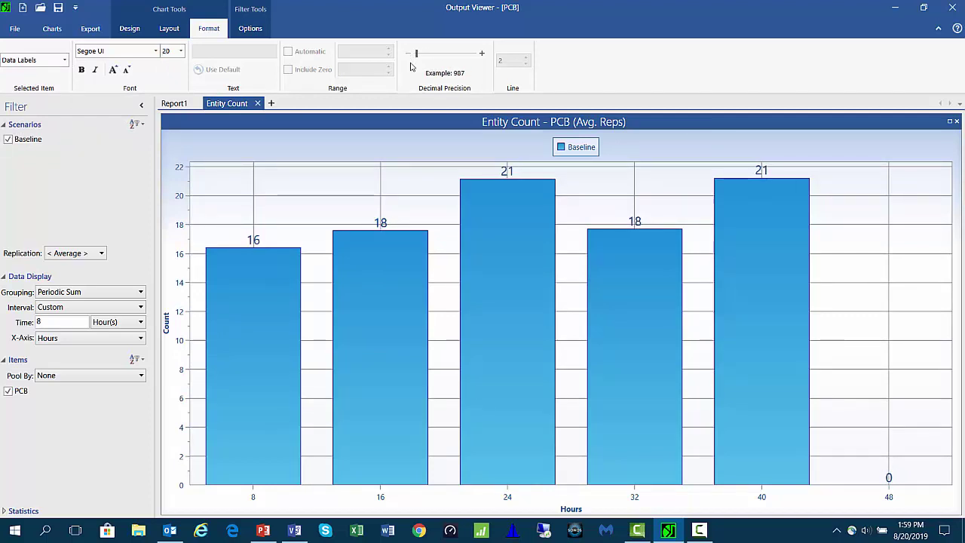
Place a Variable Summary column chart beside the Entity Count chart, showing only vTotalExits Op 50 Record Unit Statistics
left_click(53, 31)
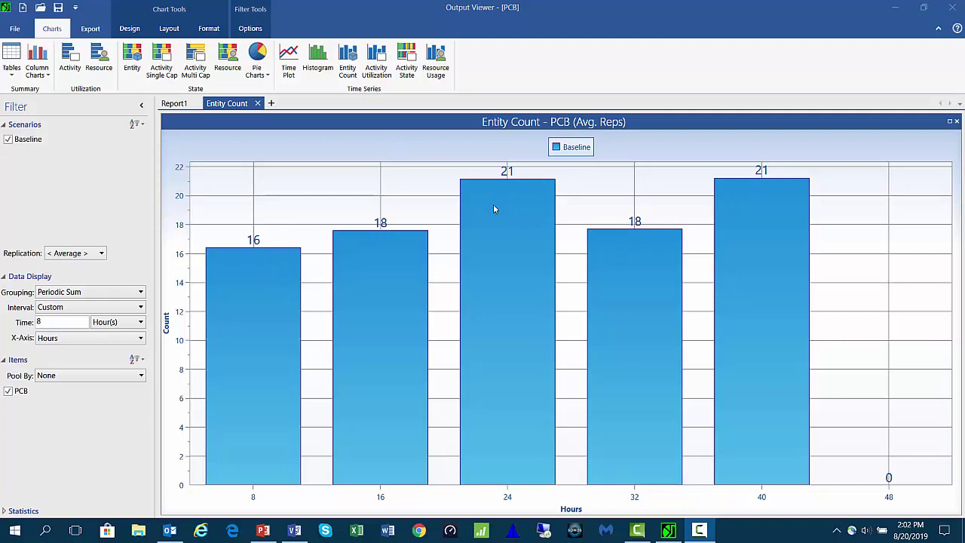
left_click(44, 72)
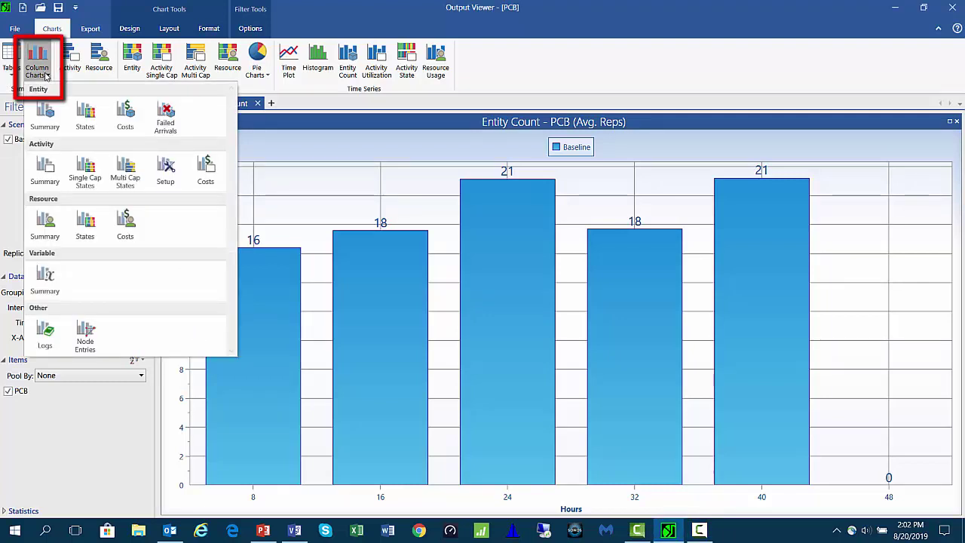
left_click(44, 281)
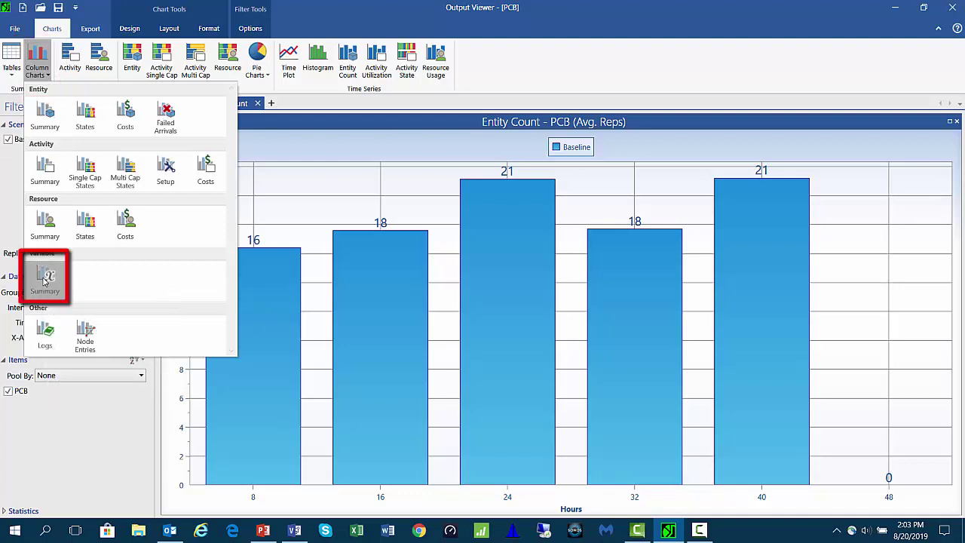
left_click_drag(45, 280, 539, 318)
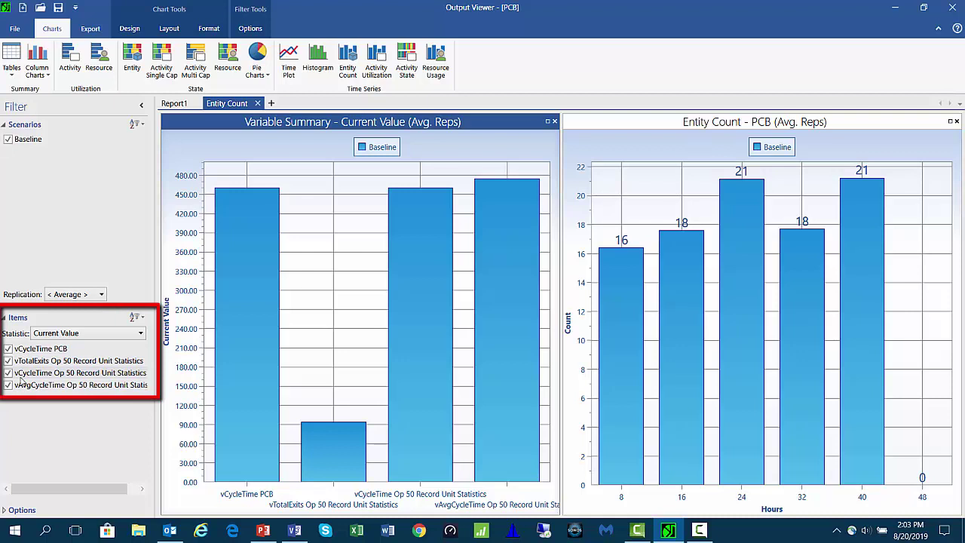
left_click(9, 372)
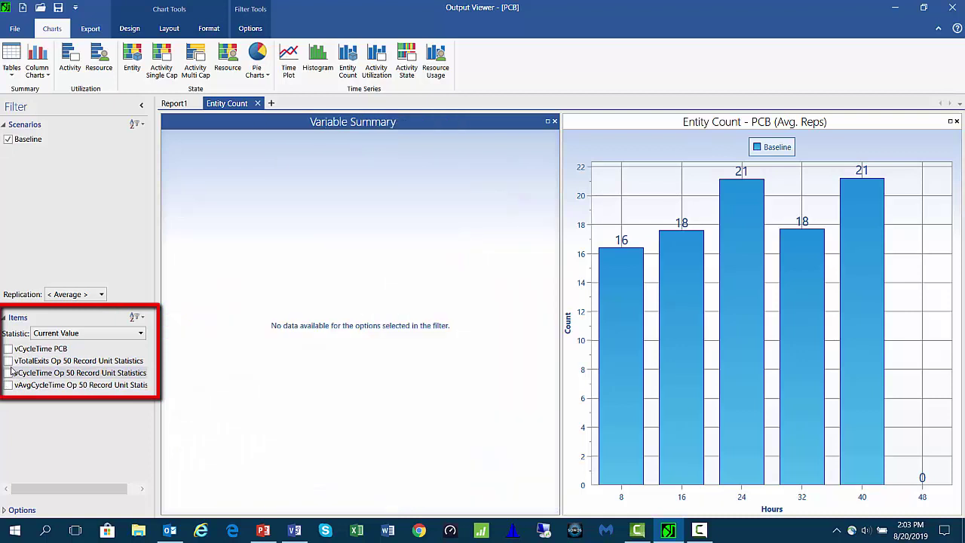
left_click(9, 361)
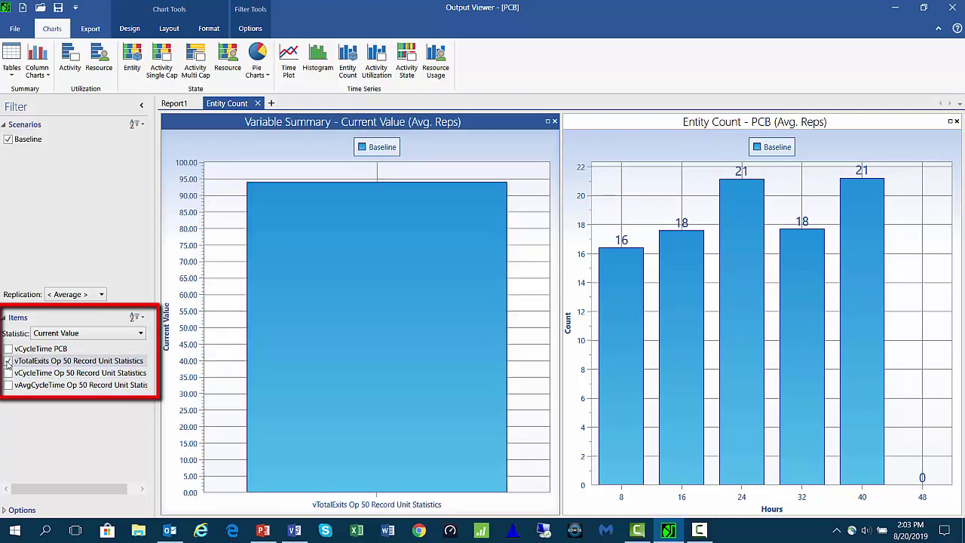
Add Outside End data labels to the Variable Summary chart and set their font size to 20
right_click(343, 214)
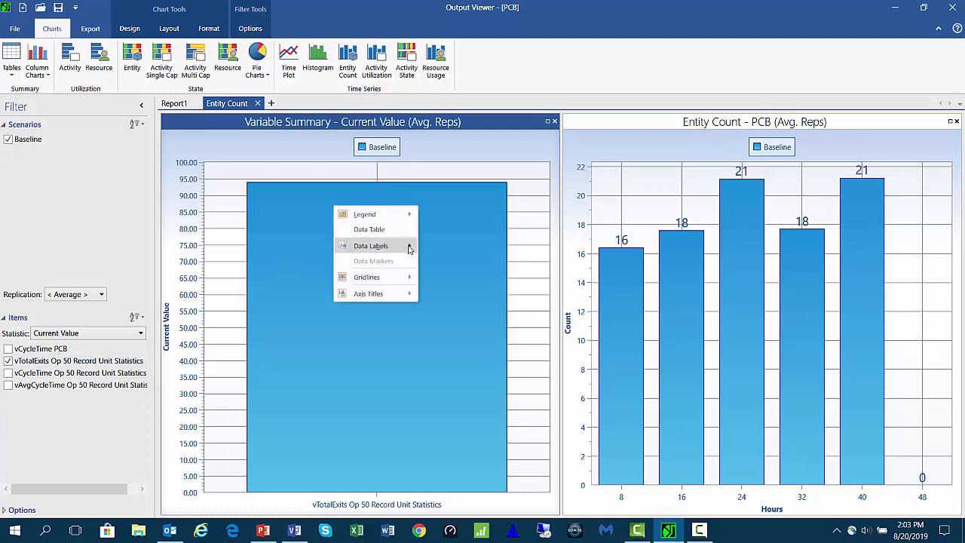
mouse_move(409, 246)
left_click(456, 307)
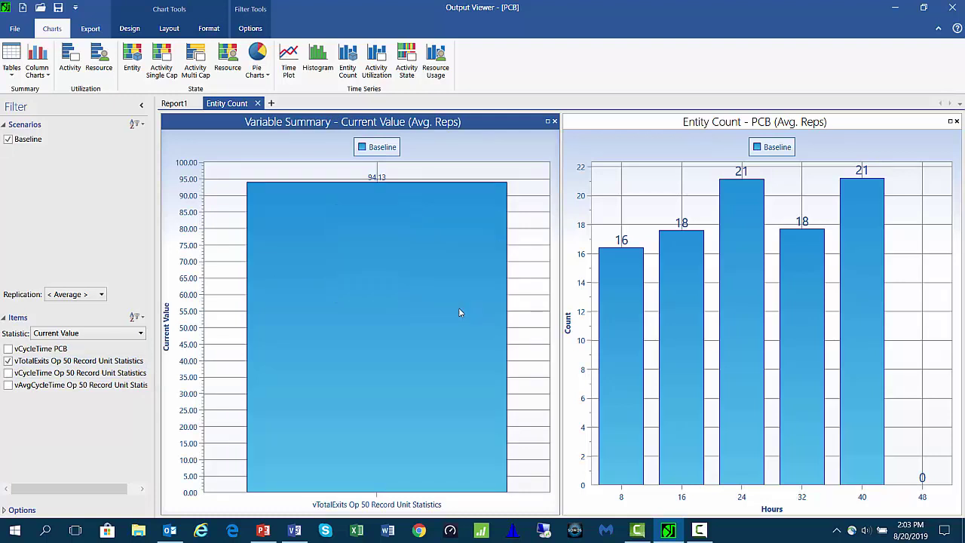
left_click(209, 28)
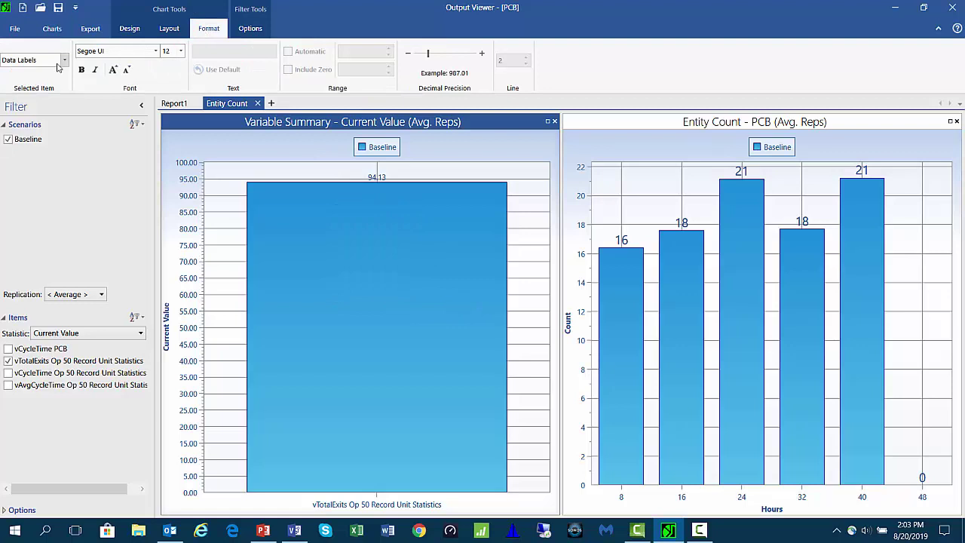
left_click(180, 52)
left_click(168, 144)
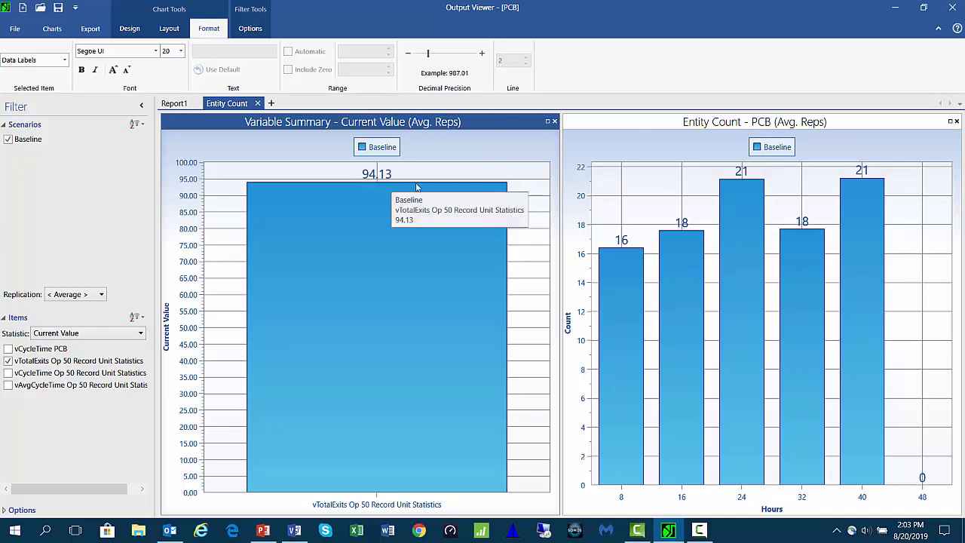
Place an Entity Summary table beneath the two charts and reduce its height to give the charts more room
left_click(695, 156)
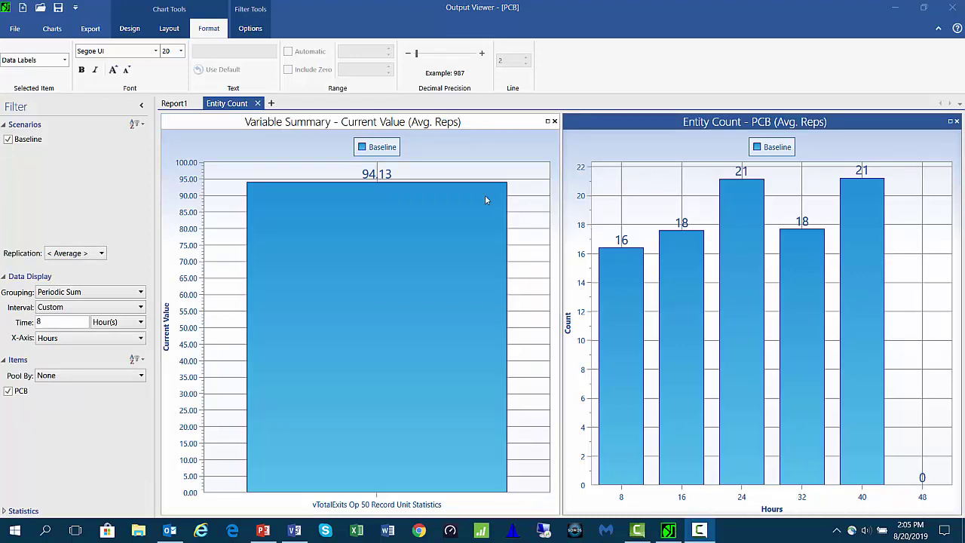
left_click(47, 31)
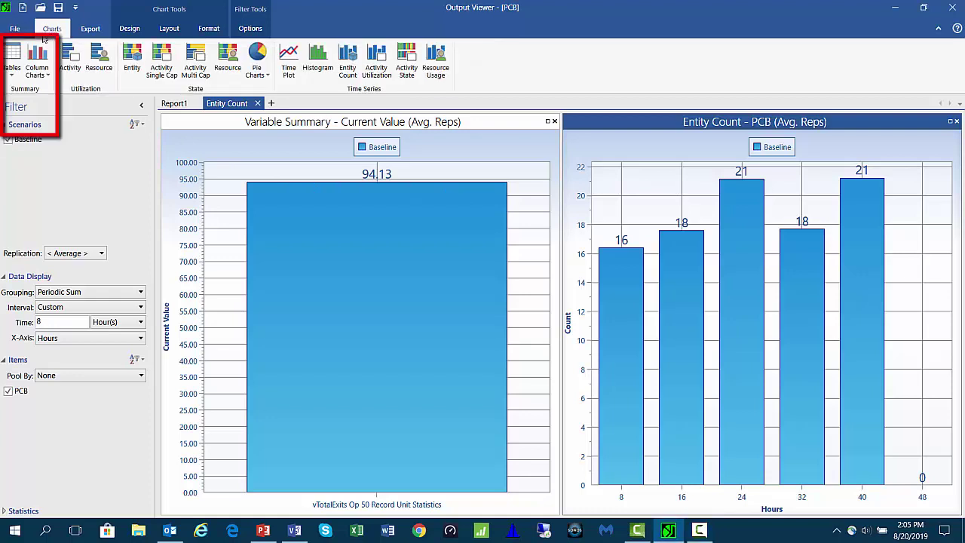
left_click(12, 70)
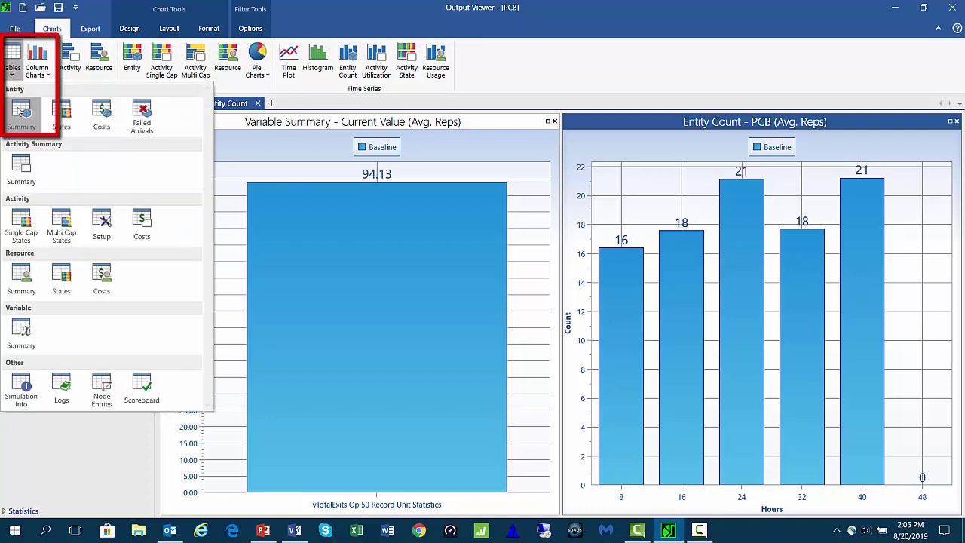
left_click_drag(21, 112, 565, 508)
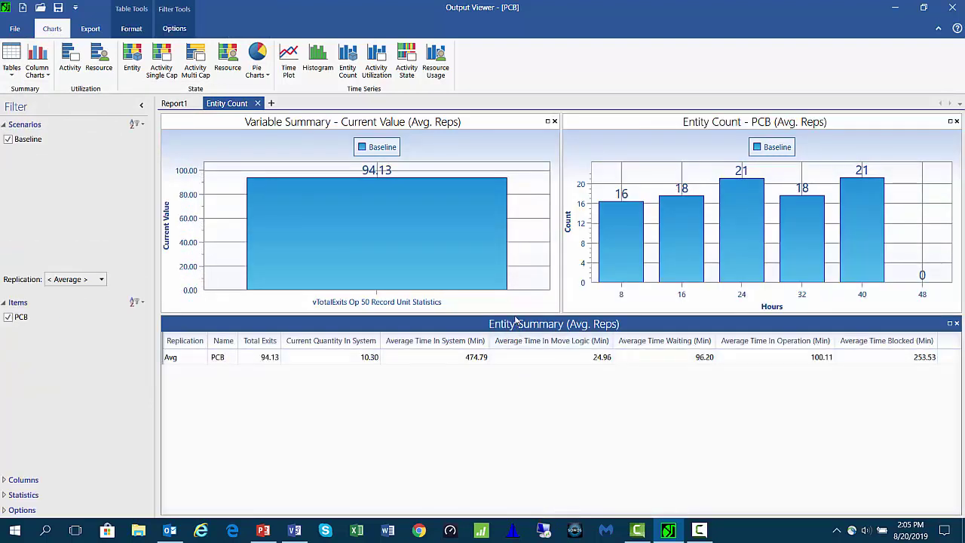
left_click_drag(514, 312, 478, 393)
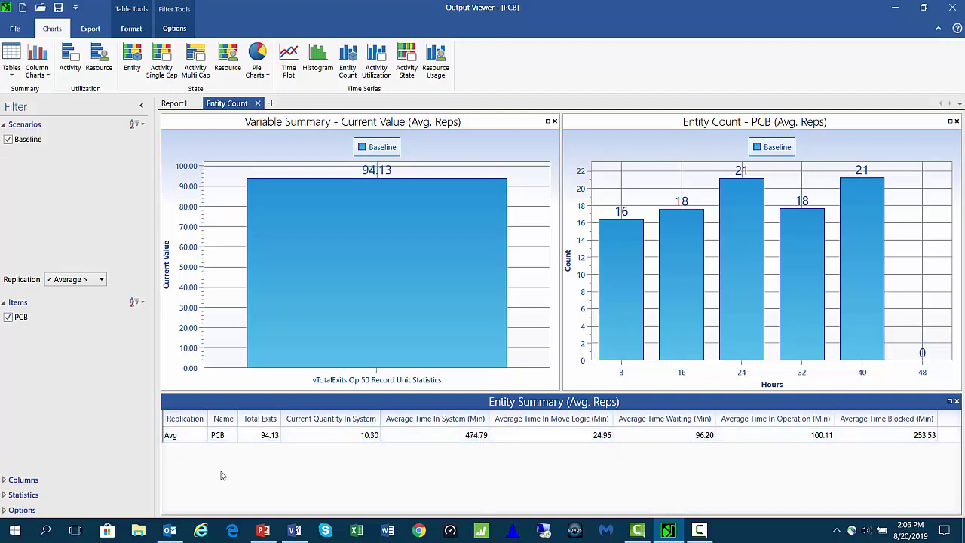
Set the Entity Summary table's General Time Unit to Hours
left_click(22, 509)
left_click(113, 505)
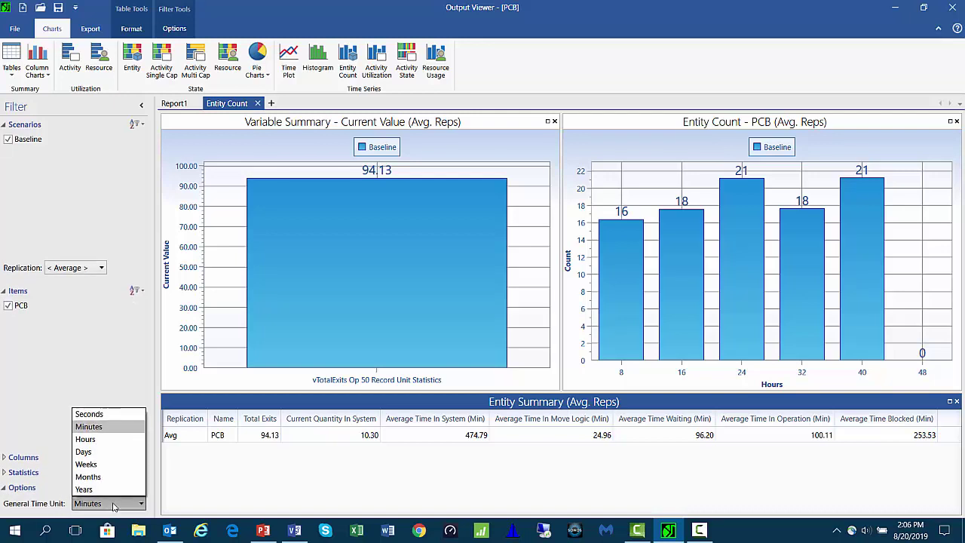
left_click(110, 439)
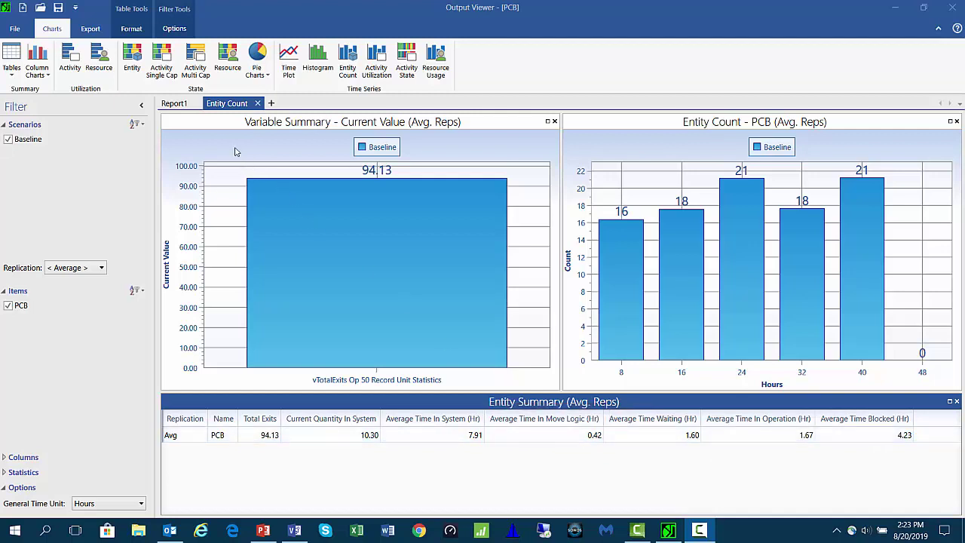
Create an Activity Summary table in its own report and sort it by Current Contents in descending order
left_click(12, 70)
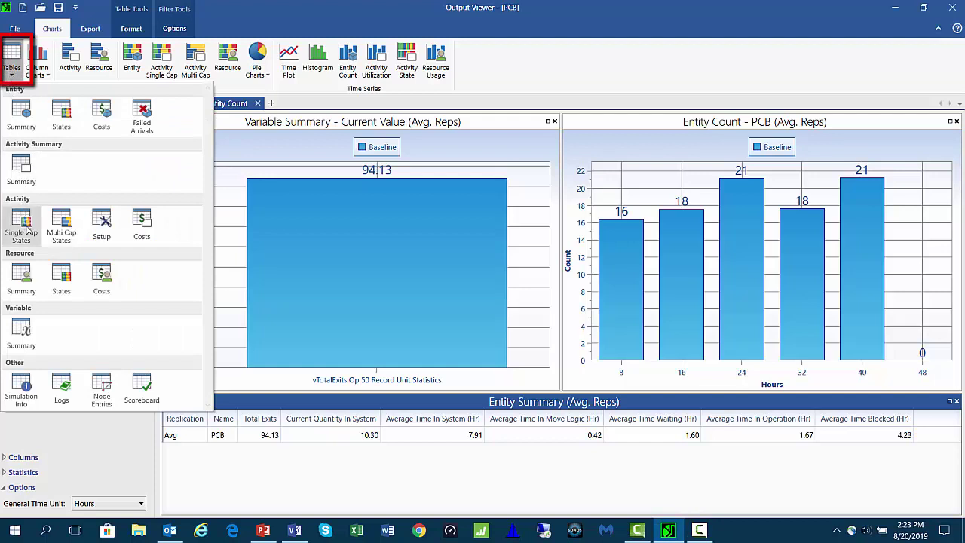
left_click(22, 189)
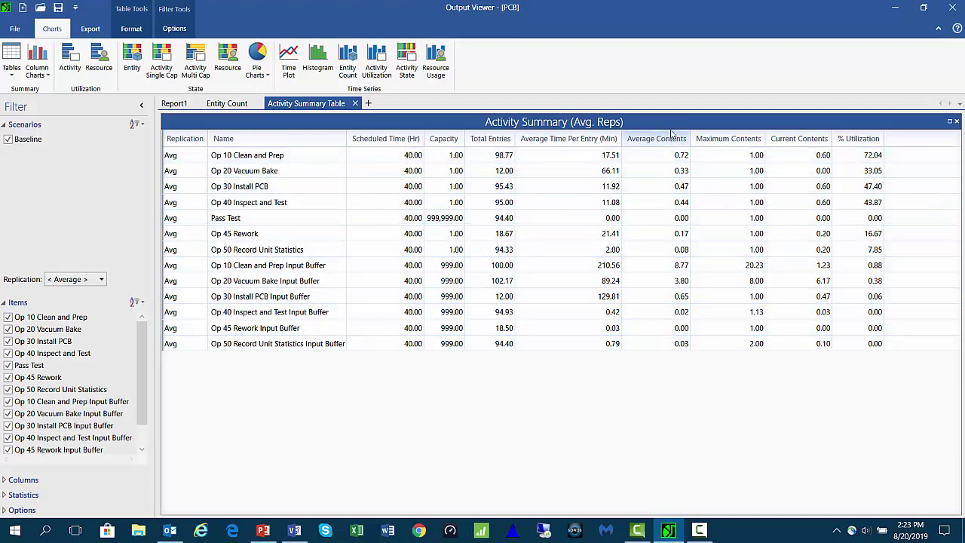
left_click(805, 139)
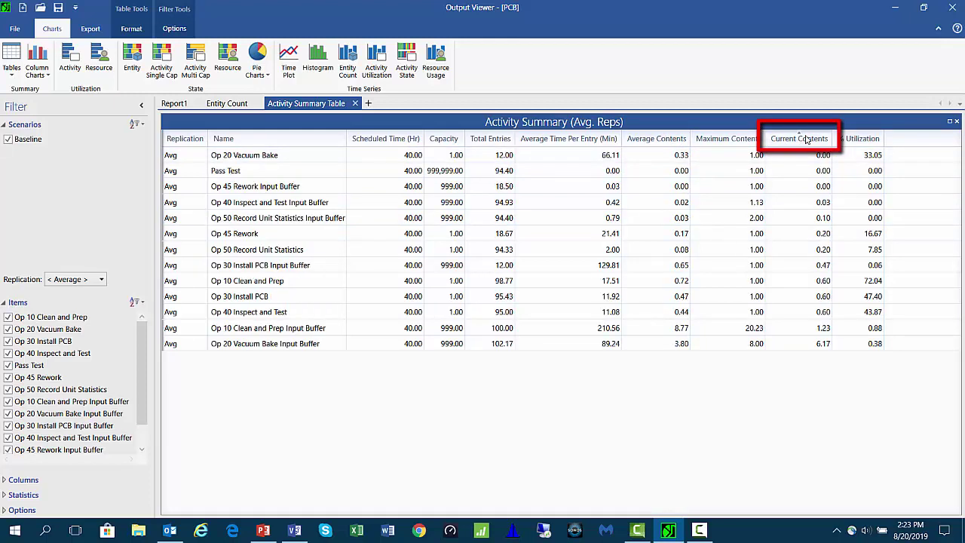
left_click(805, 138)
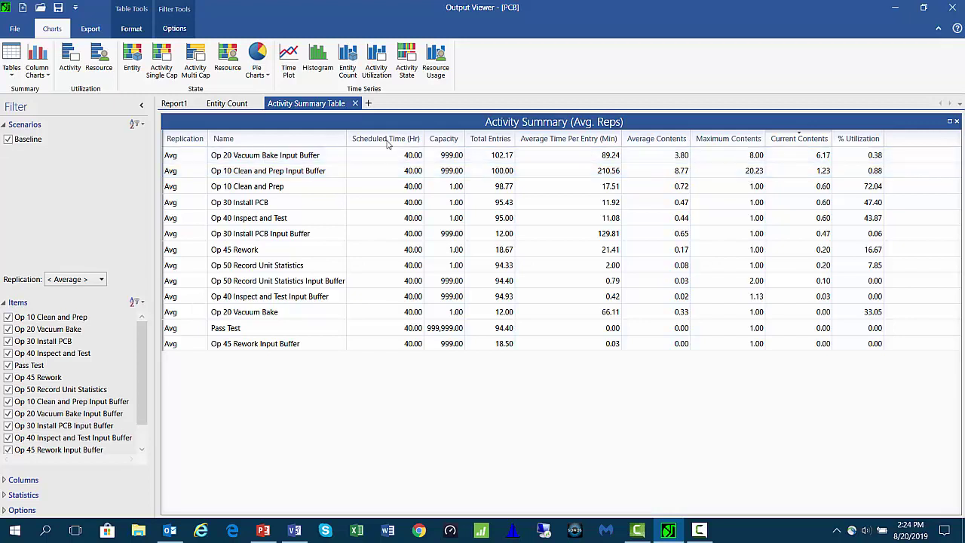
Create a Time Plot showing only the activity contents of the Op 10 Clean and Prep Input Buffer
left_click(287, 61)
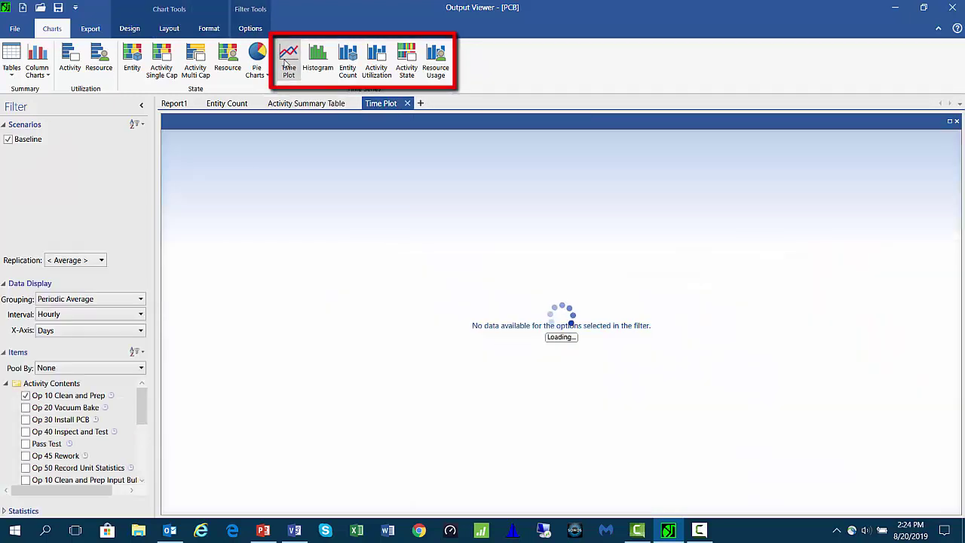
left_click(36, 126)
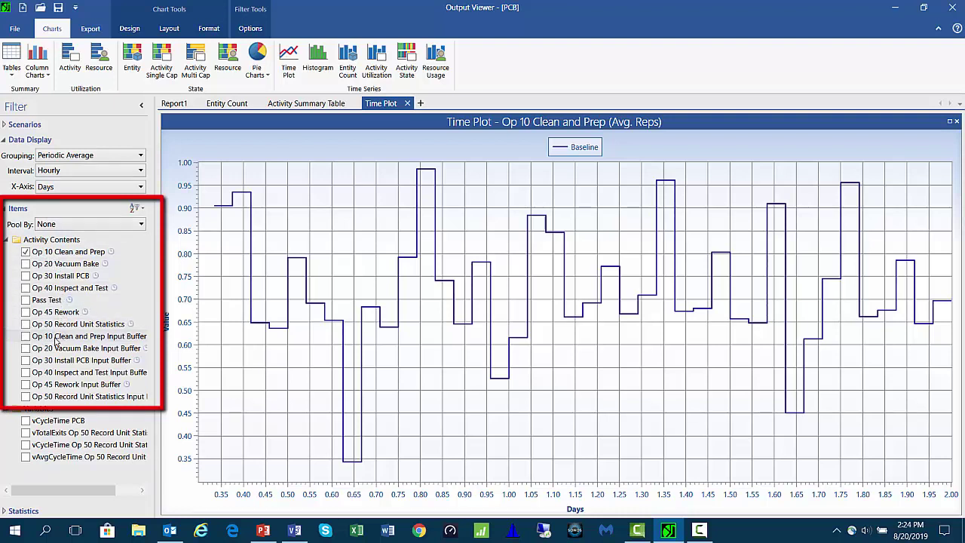
left_click(26, 252)
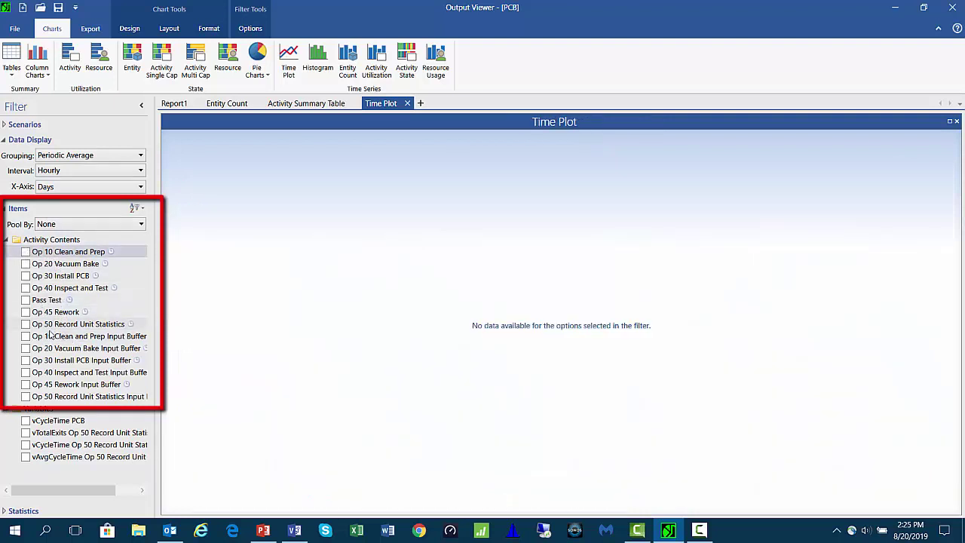
left_click(26, 337)
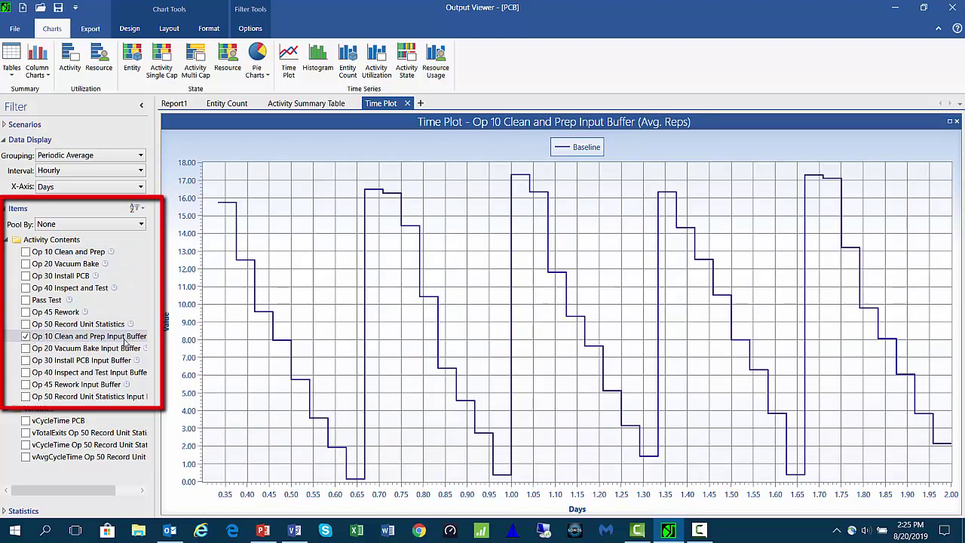
Set the time plot's data interval to a custom 5 minutes
left_click(129, 171)
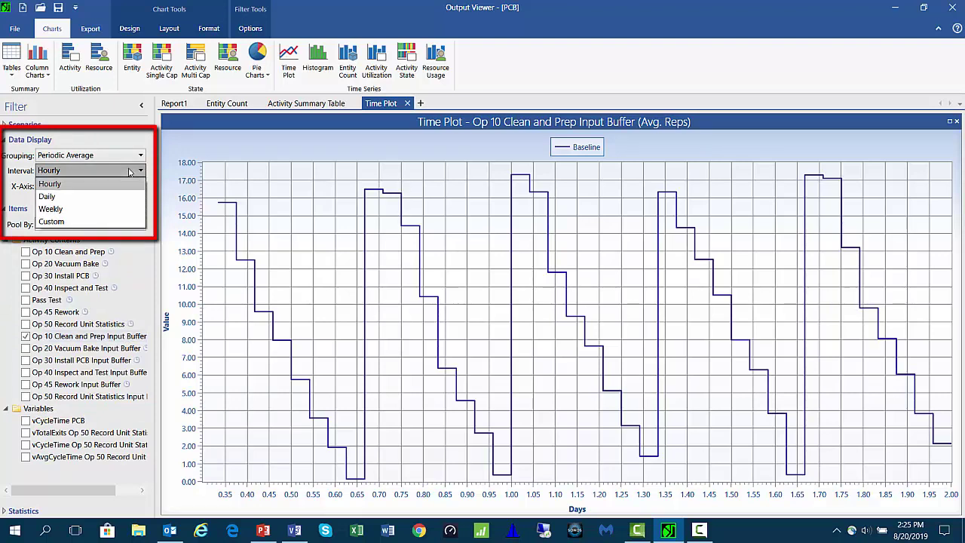
left_click(108, 229)
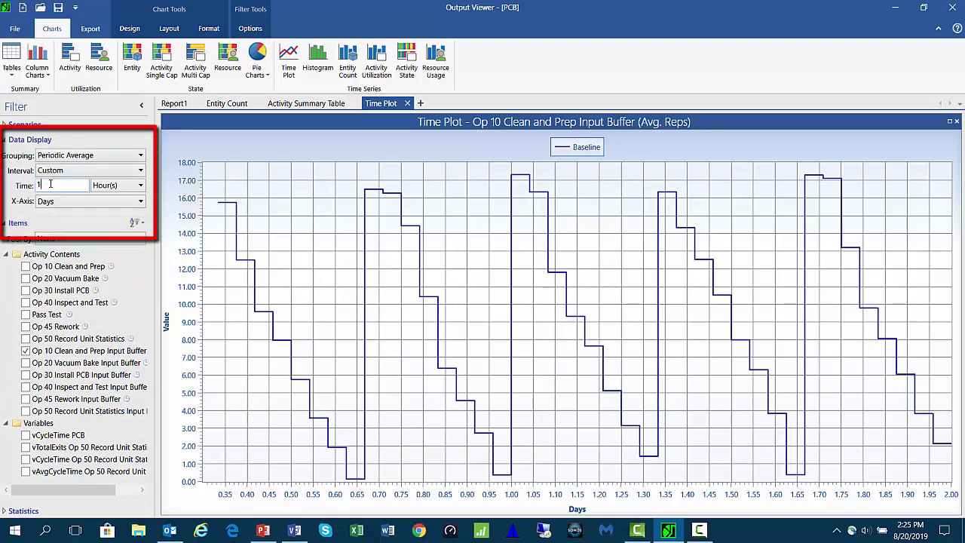
type("5")
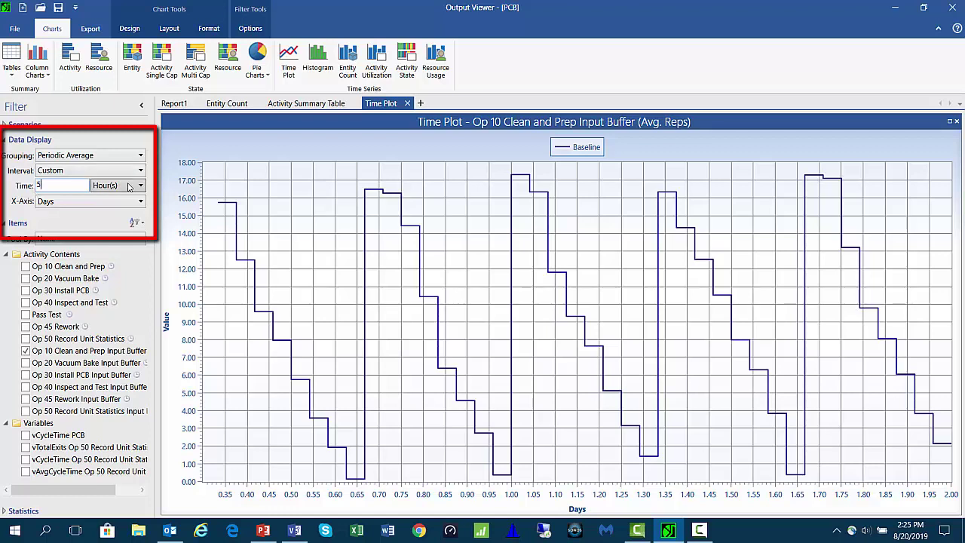
left_click(130, 185)
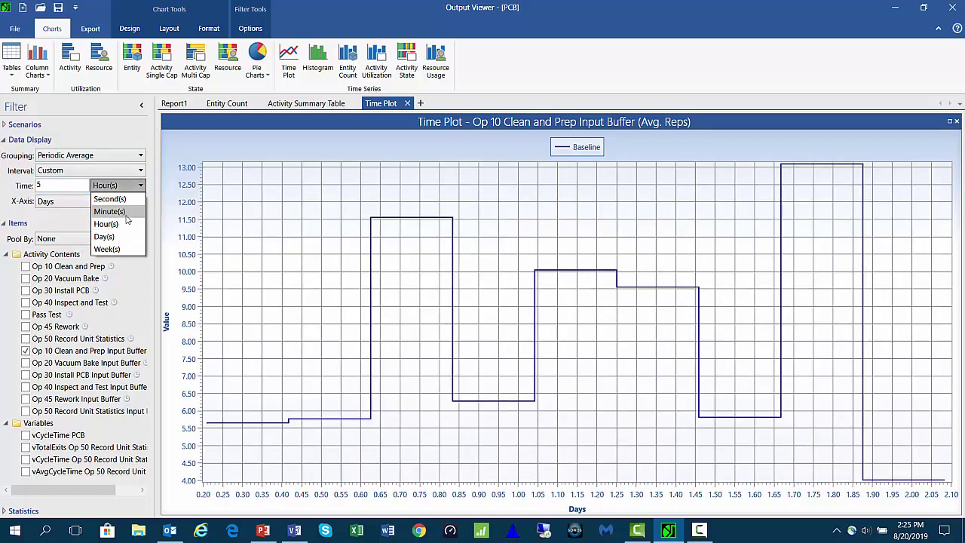
left_click(123, 212)
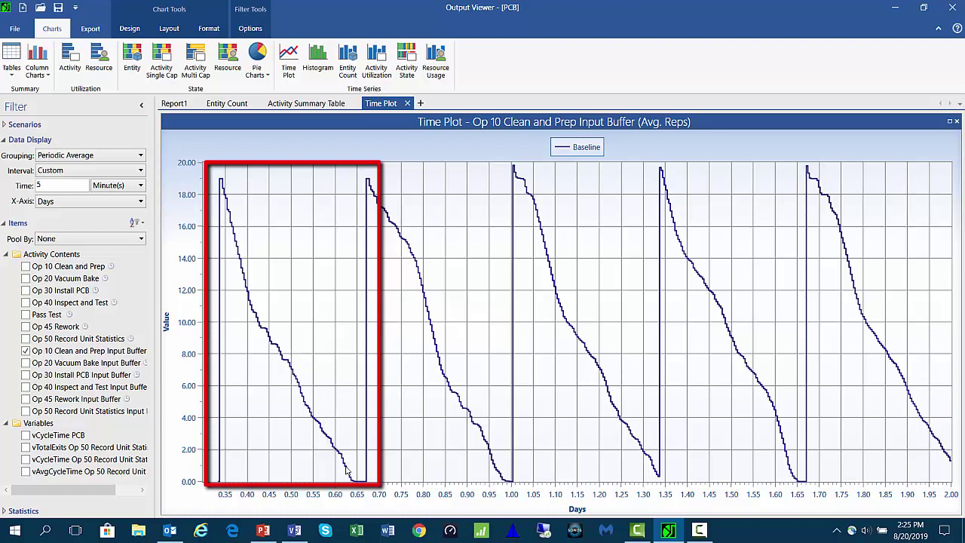
mouse_move(354, 480)
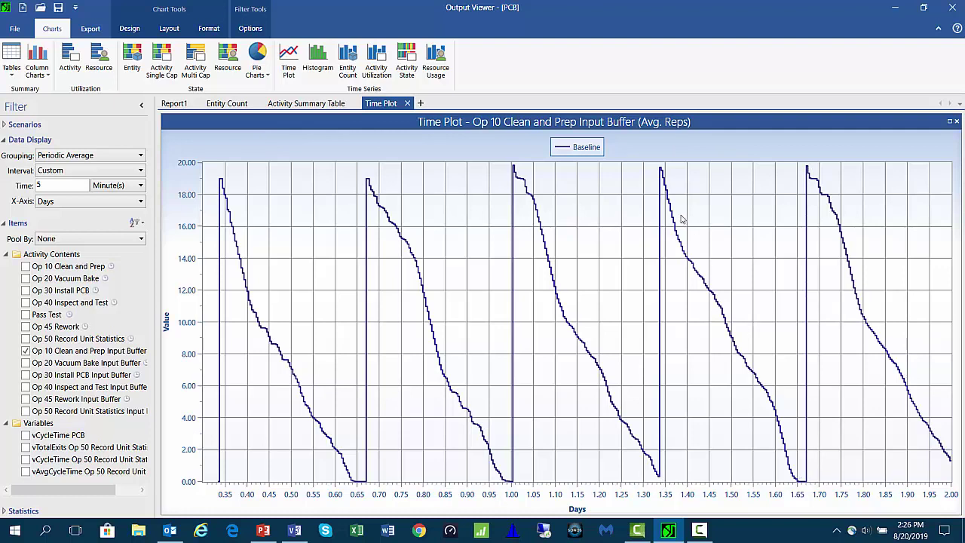
Create an Entity States pie chart for the PCB entity in its own report
left_click(260, 60)
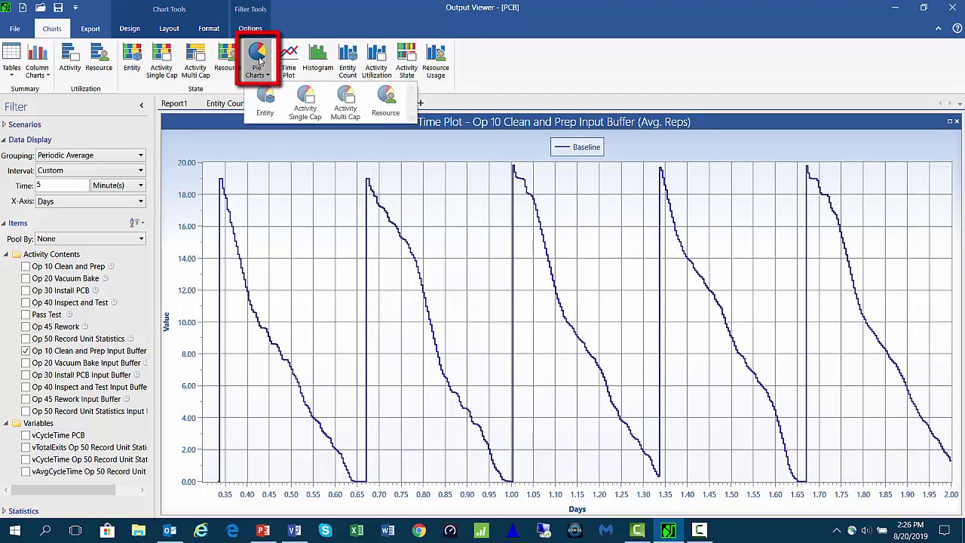
left_click(265, 104)
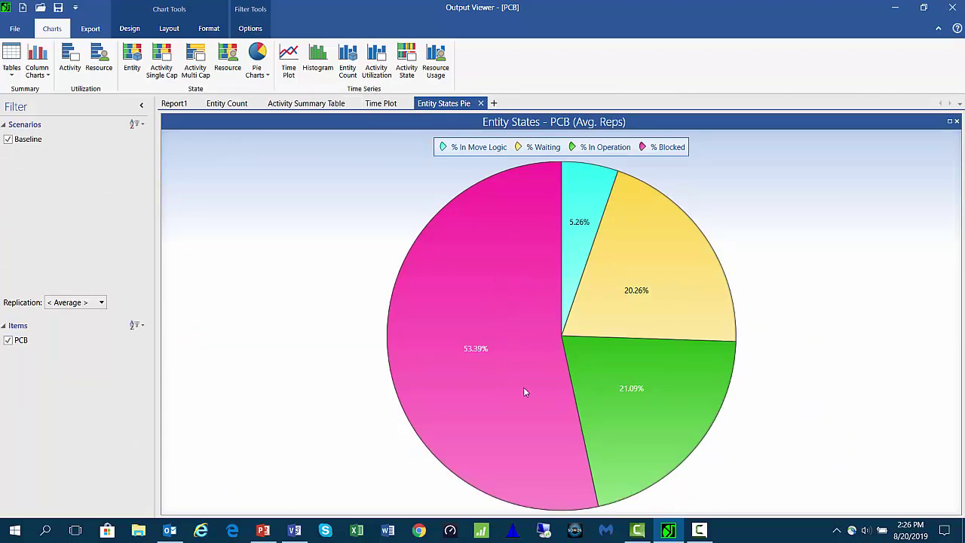
Compare the pie chart with the entity states in Report1, and look through the Time Plot, Activity Summary Table and Entity Count reports
left_click(174, 104)
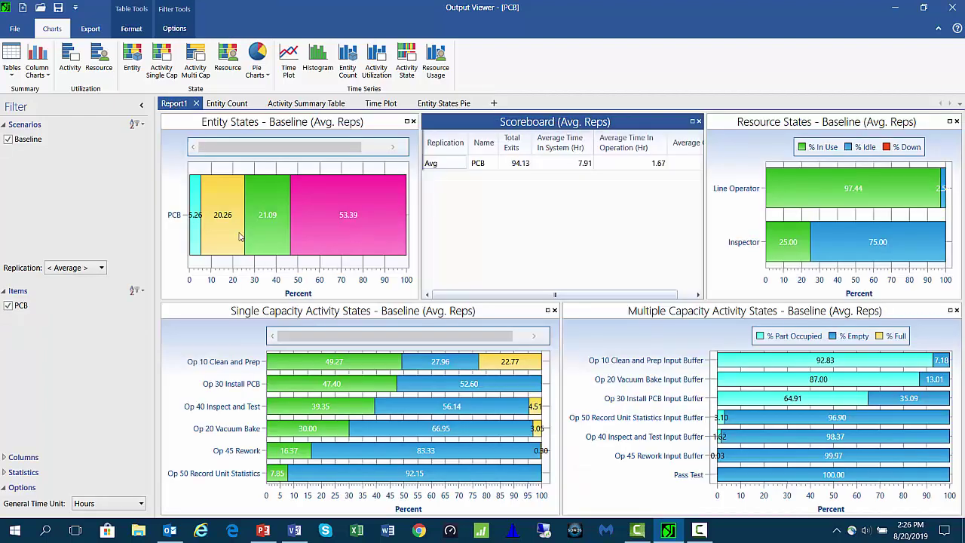
left_click(436, 104)
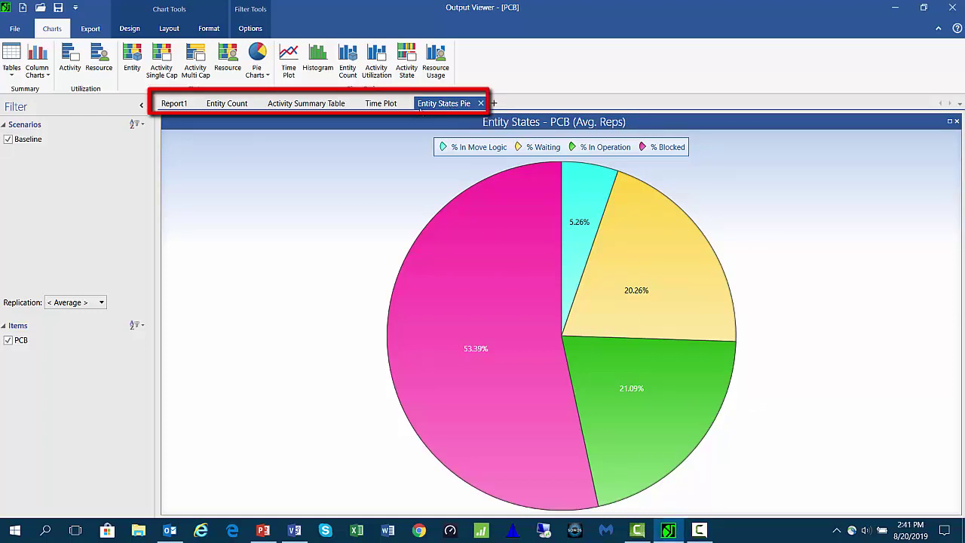
left_click(381, 104)
left_click(308, 105)
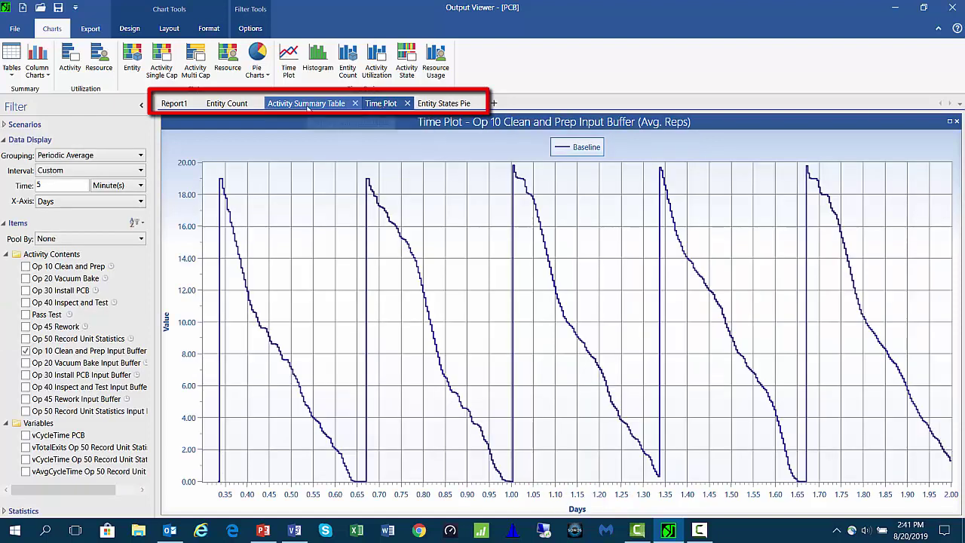
left_click(230, 104)
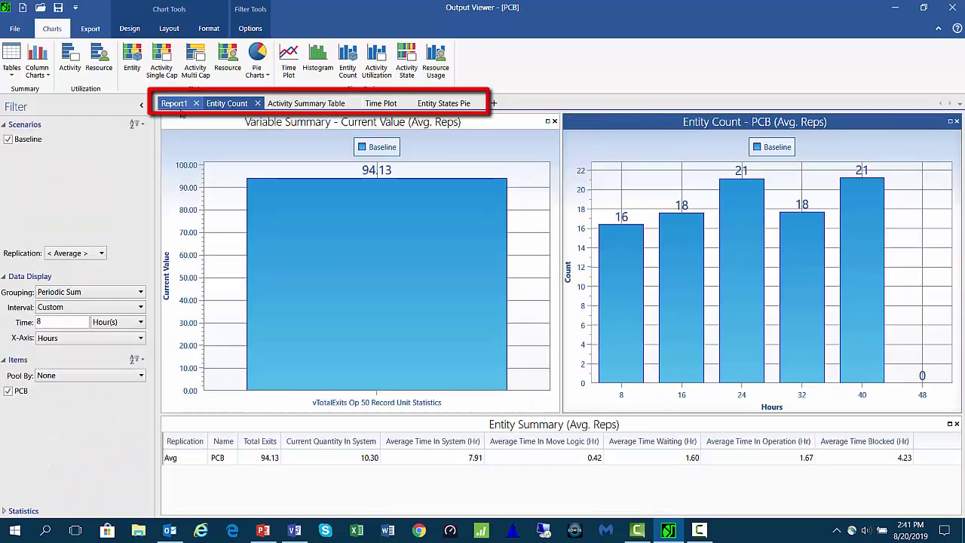
Rename the Activity Summary Table report as Act Sum Table and place it last in the report order
double_click(311, 106)
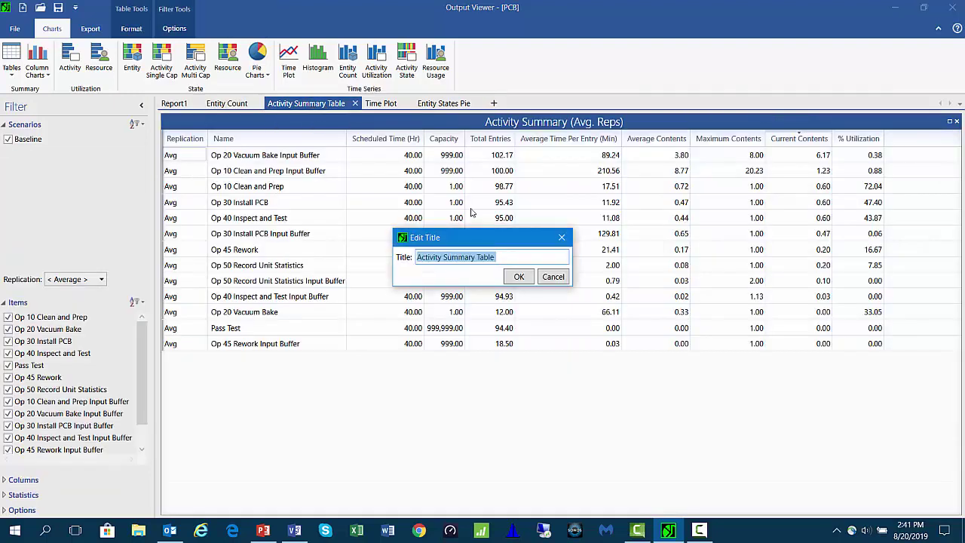
left_click(443, 257)
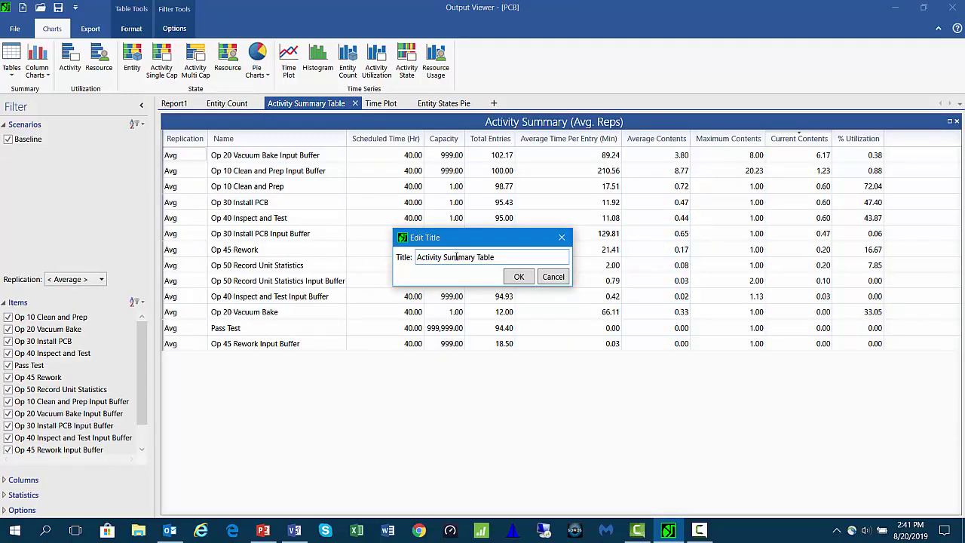
key("BackSpace")
key("BackSpace")
key("BackSpace")
key("BackSpace")
key("BackSpace")
key("BackSpace")
key("BackSpace")
key("BackSpace")
key("BackSpace")
key("BackSpace")
left_click(516, 279)
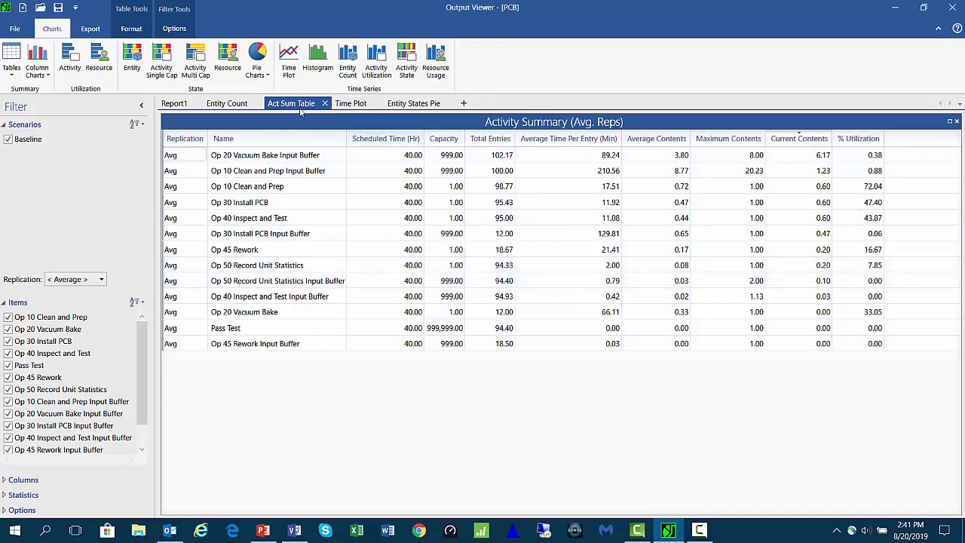
left_click_drag(301, 108, 433, 108)
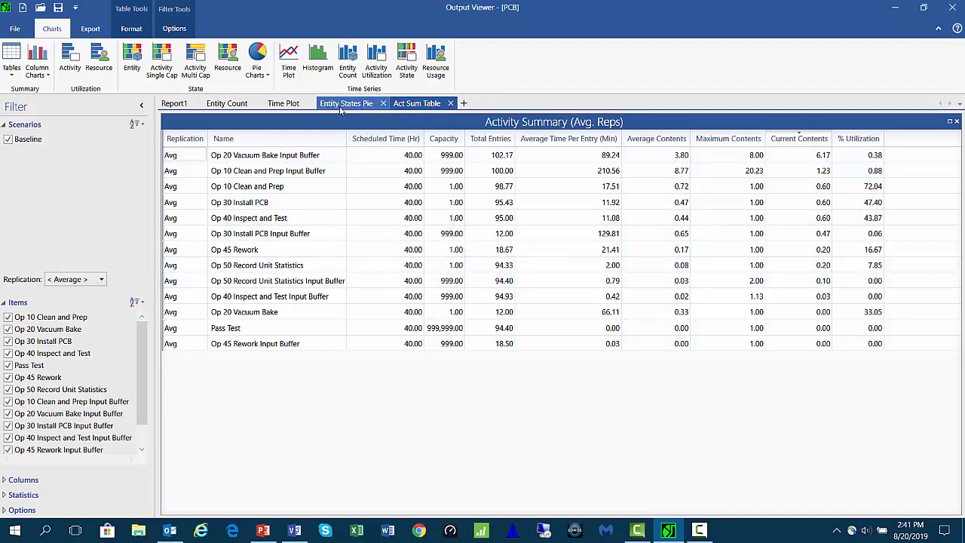
Create a Histogram report and remove it again
left_click(319, 65)
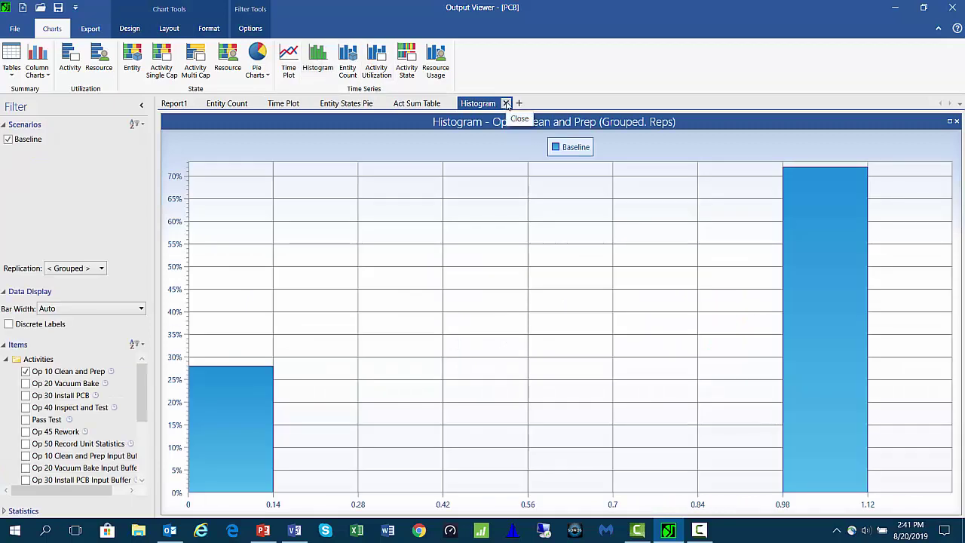
left_click(506, 103)
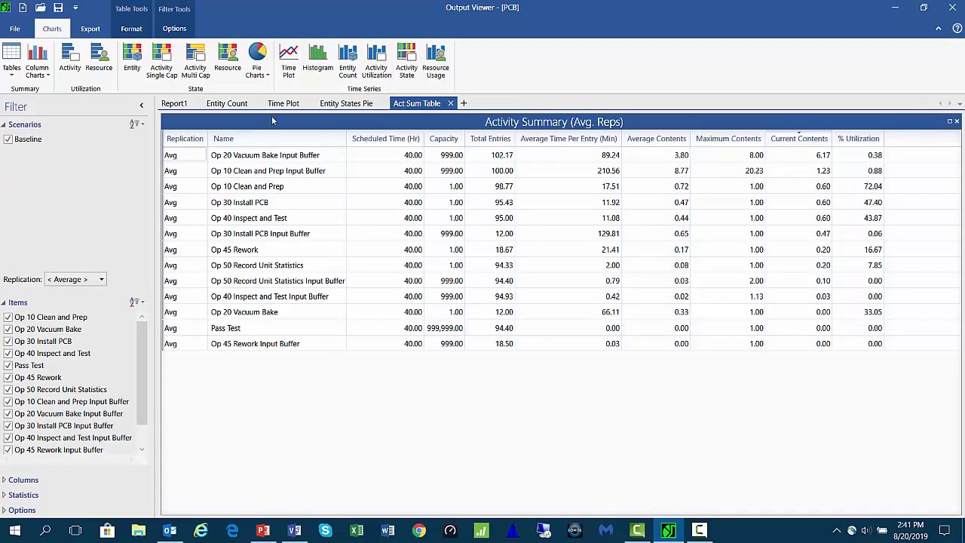
Review the Entity Count, Time Plot, Entity States Pie, Act Sum Table and Report1 reports, ending on the pie chart
left_click(227, 104)
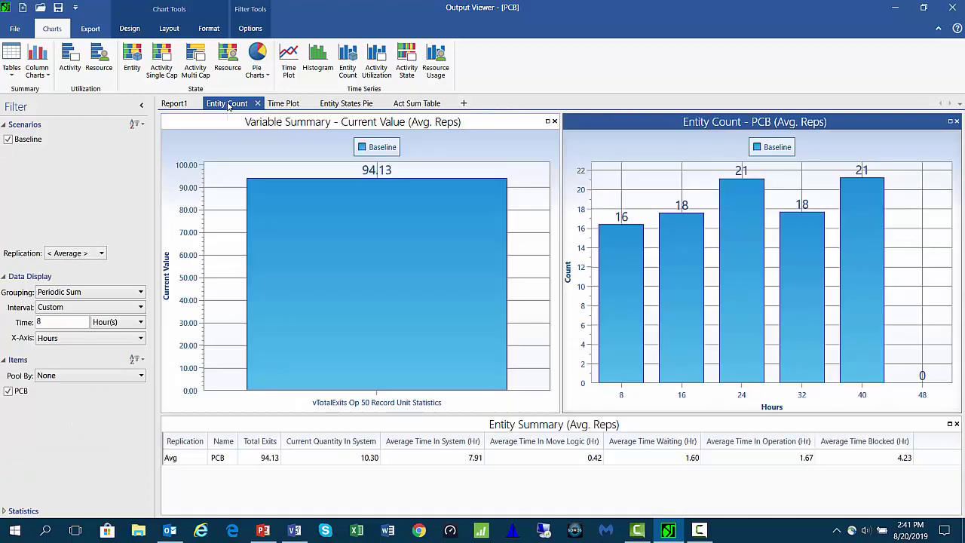
left_click(273, 105)
left_click(350, 108)
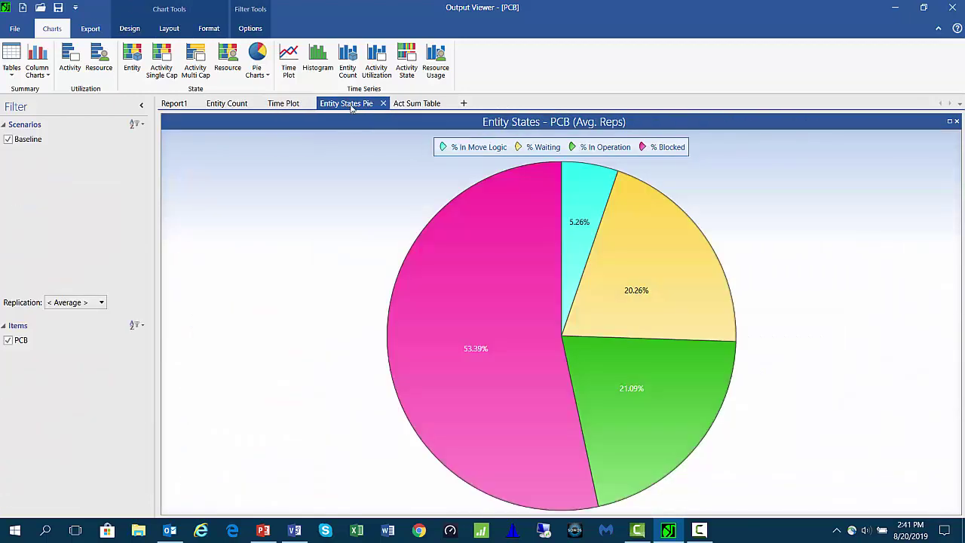
left_click(417, 104)
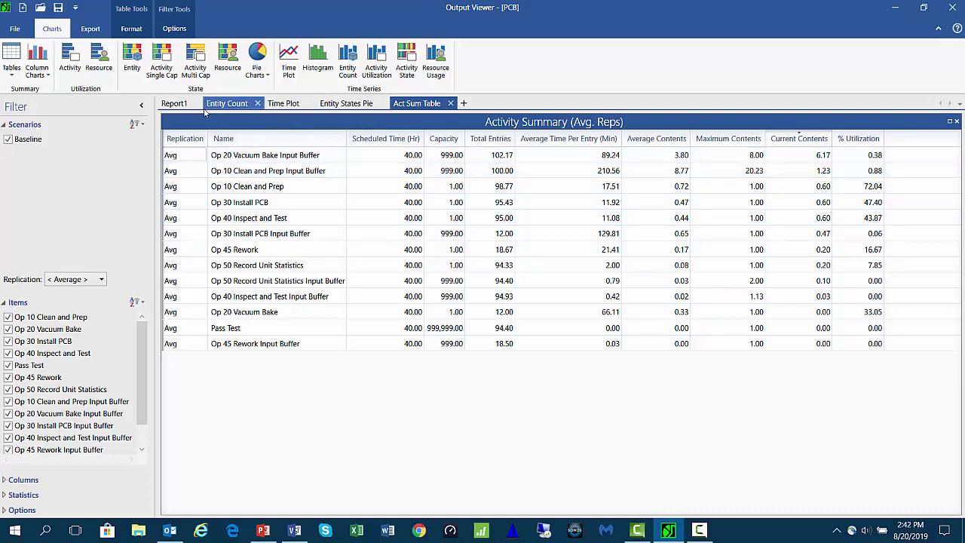
left_click(175, 104)
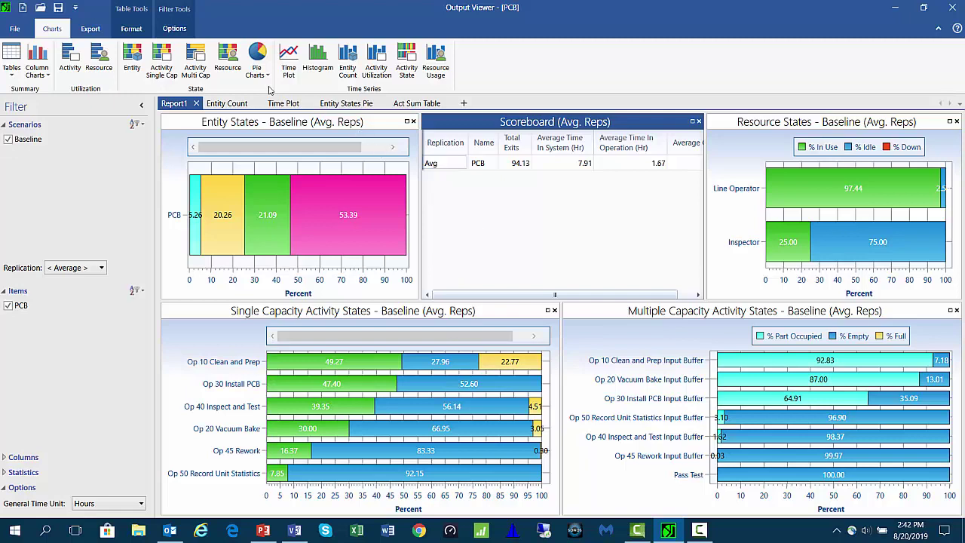
left_click(285, 104)
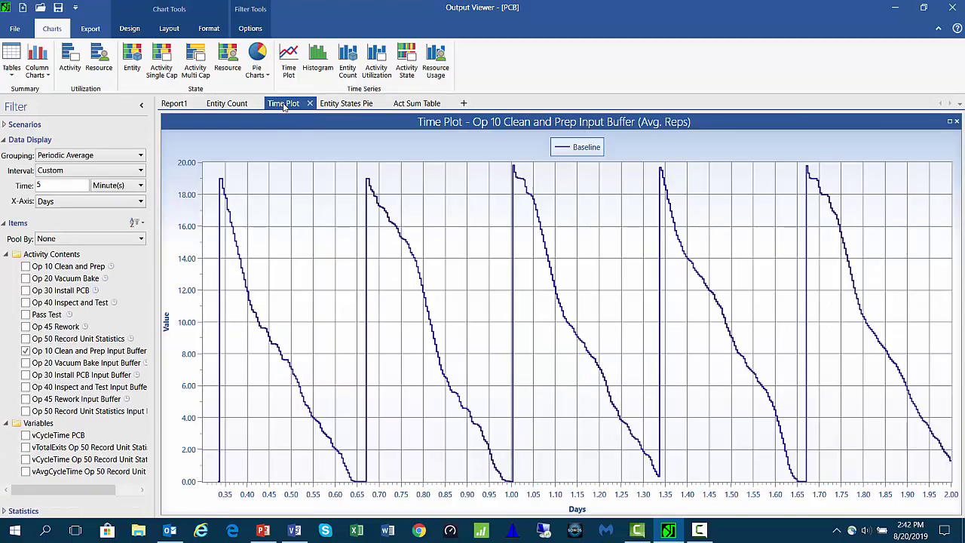
left_click(333, 105)
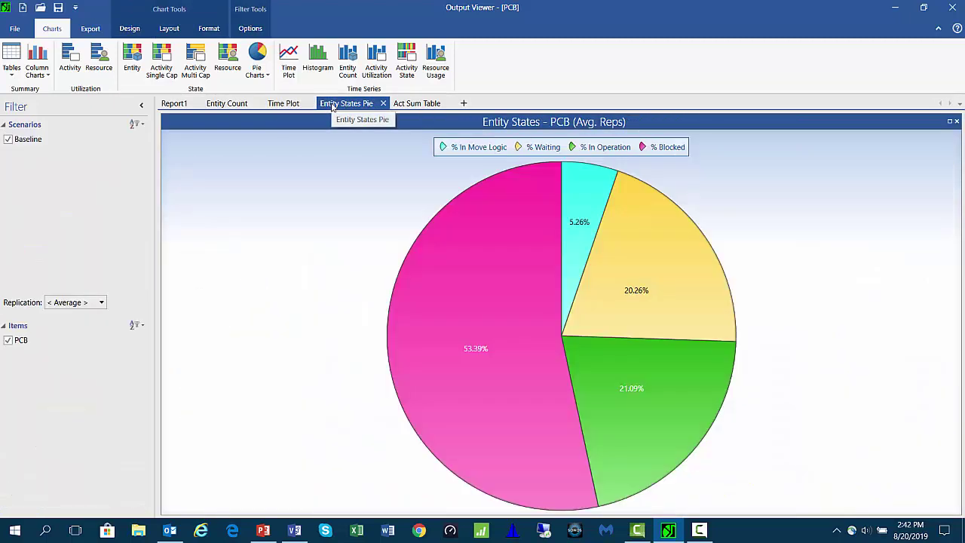
Copy a picture of the Entity States pie chart to the clipboard
left_click(90, 29)
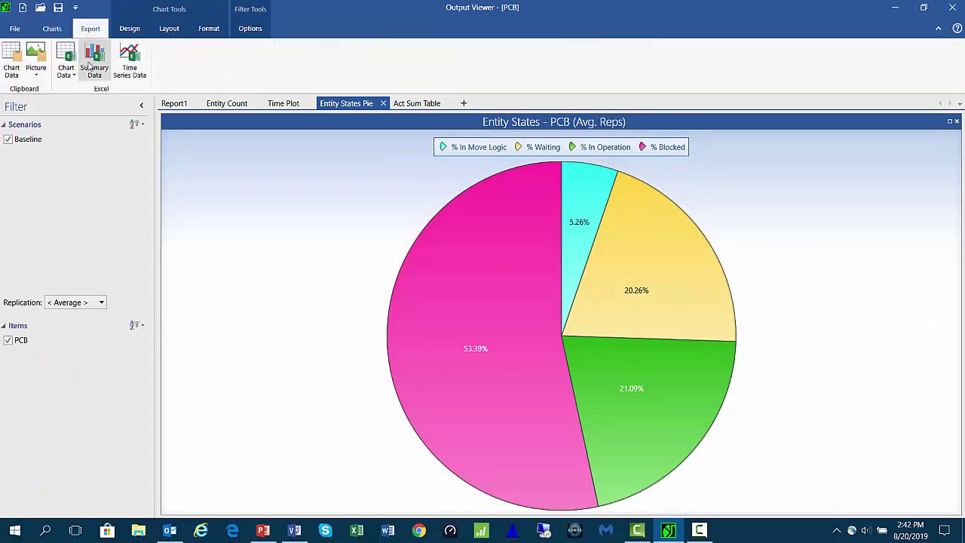
left_click(38, 72)
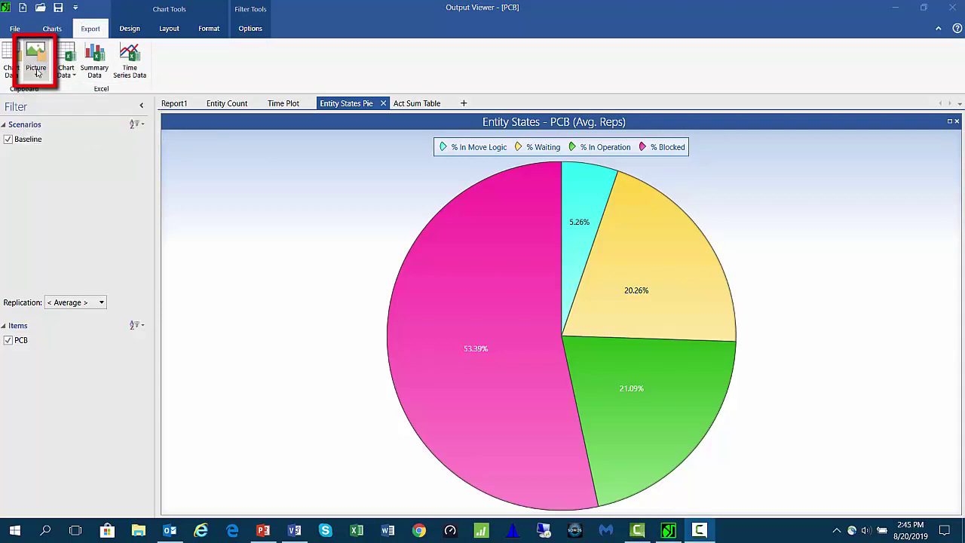
left_click(37, 72)
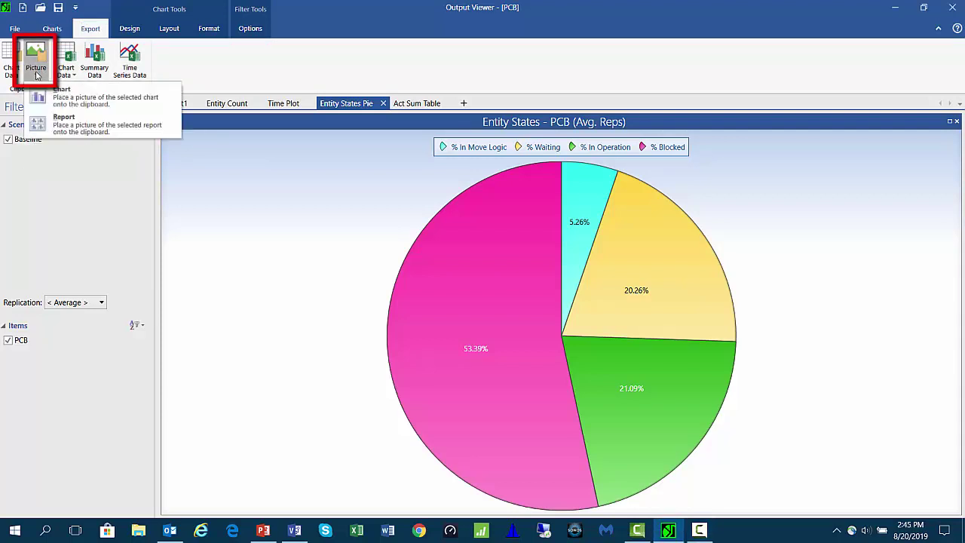
left_click(73, 101)
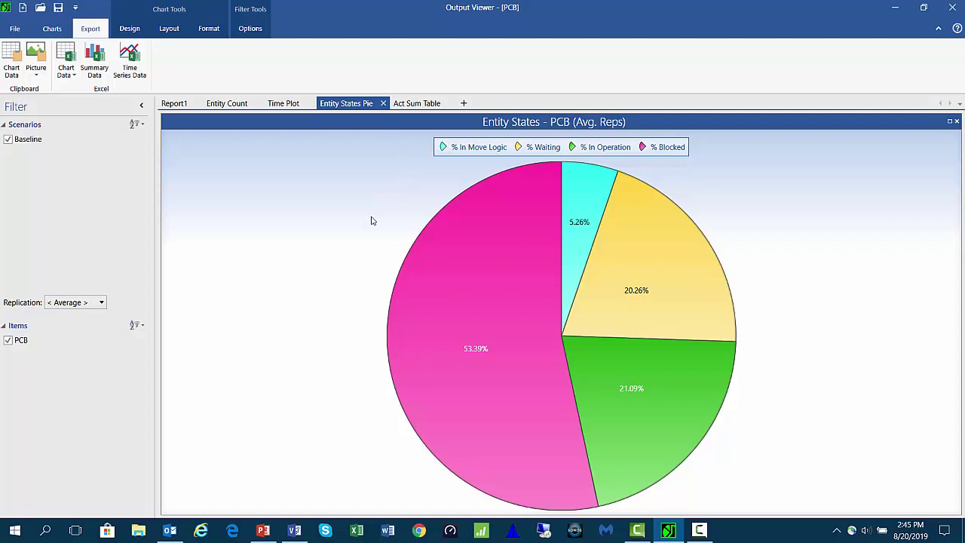
Export the Baseline time series data for the variable vCycleTime Op 50 Record Unit Statistics to the Excel file PCB.xlsx
left_click(131, 68)
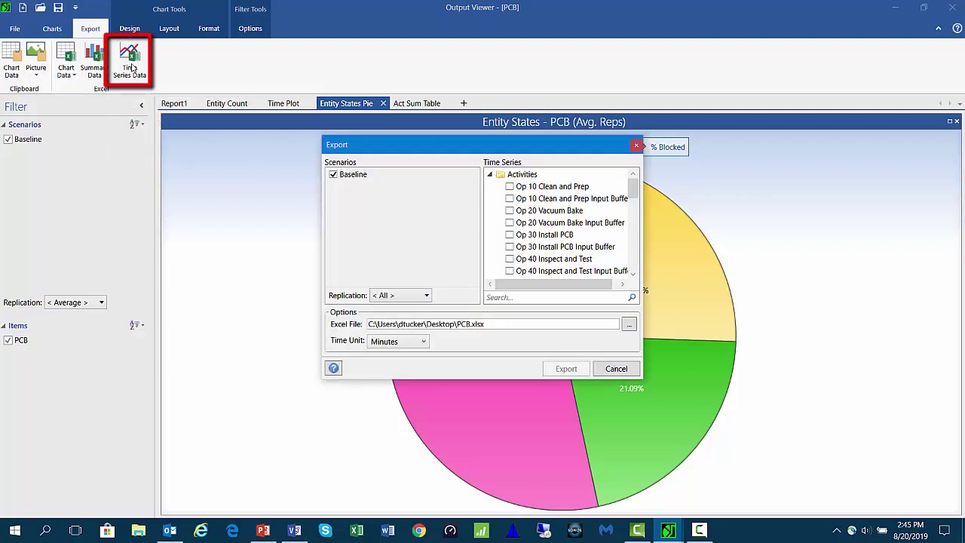
left_click_drag(456, 151, 420, 57)
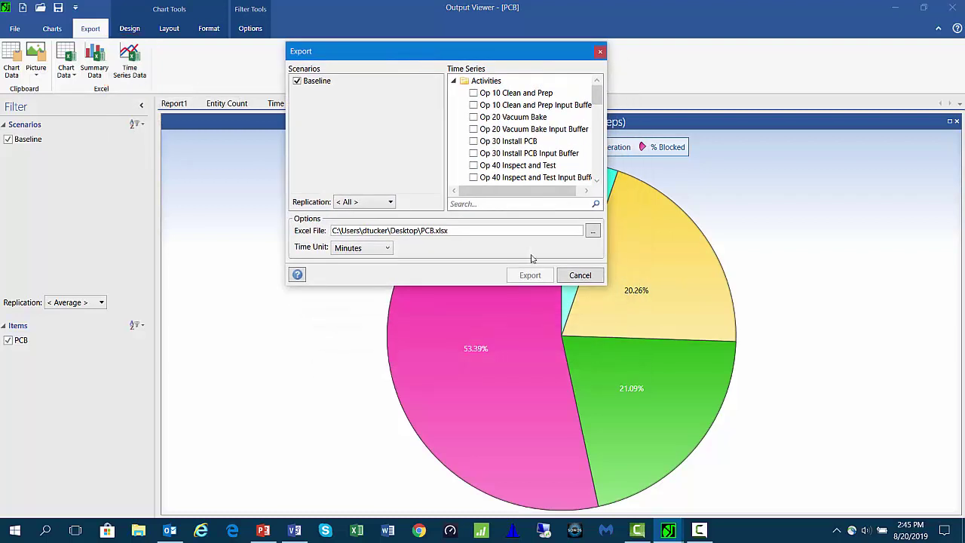
left_click_drag(496, 285, 495, 451)
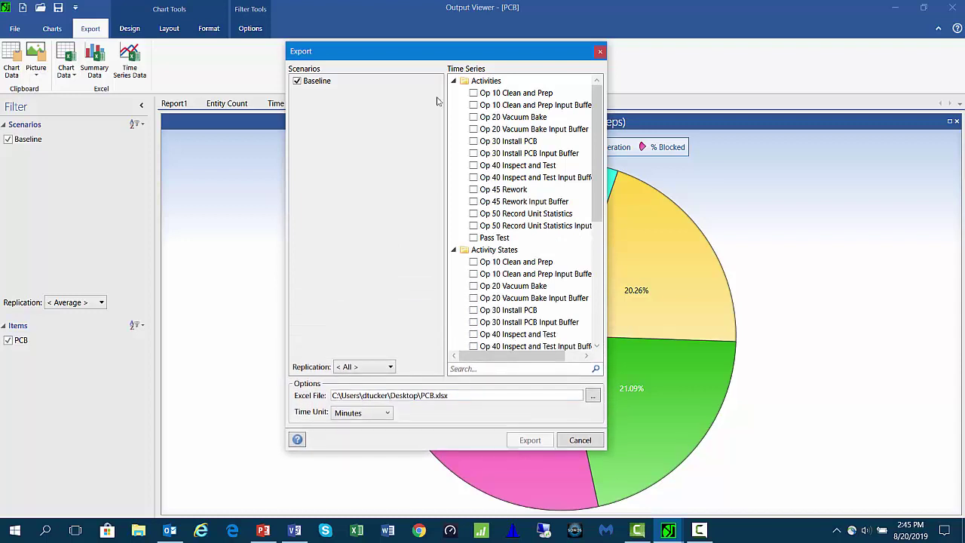
left_click(454, 81)
left_click(454, 93)
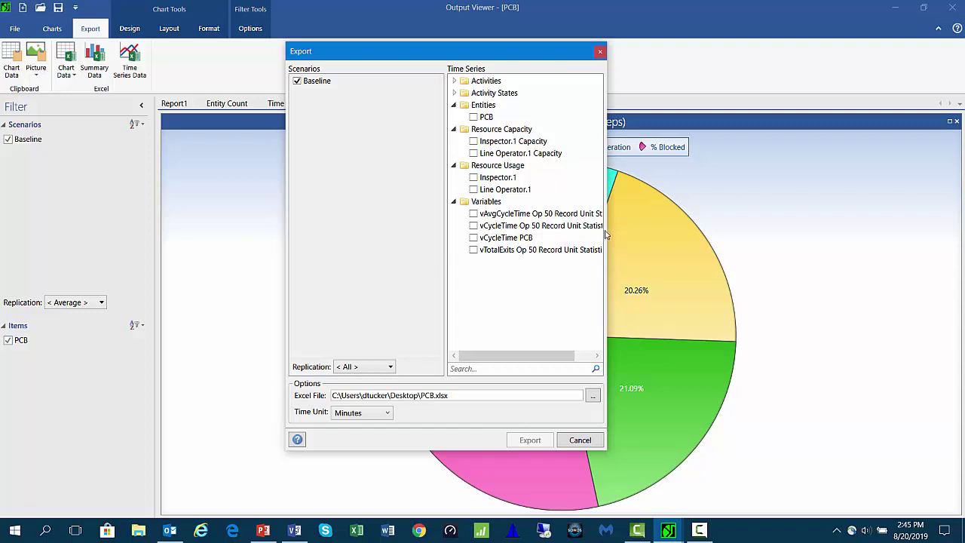
left_click_drag(607, 236, 691, 226)
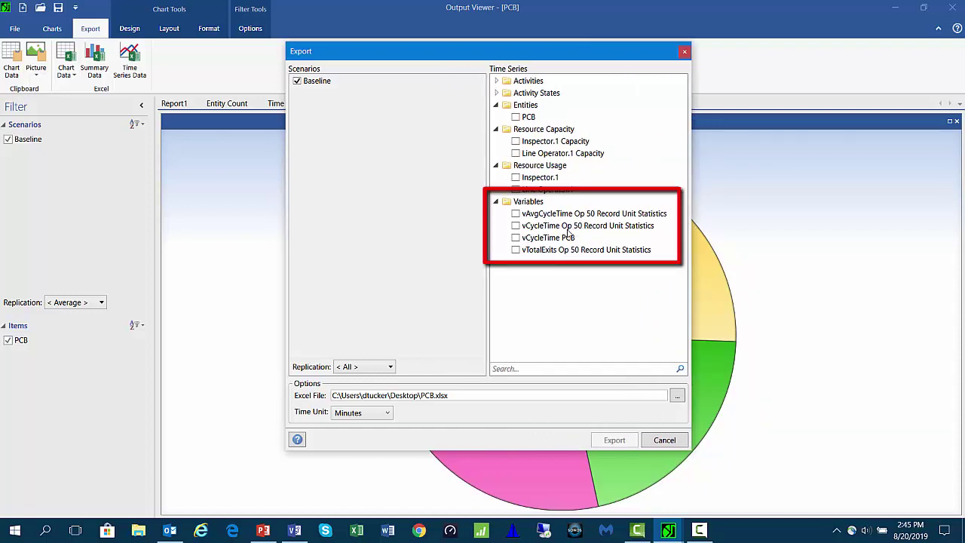
left_click(516, 226)
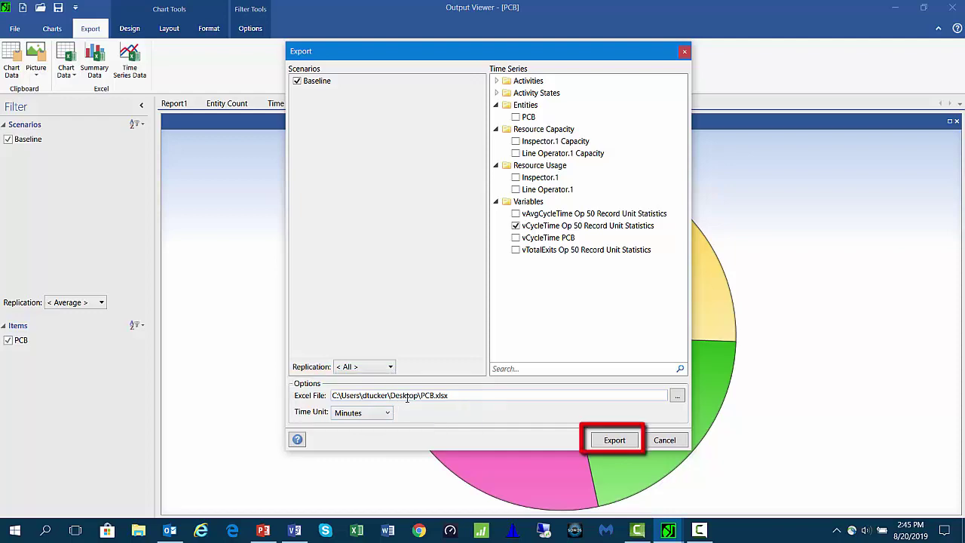
left_click(615, 440)
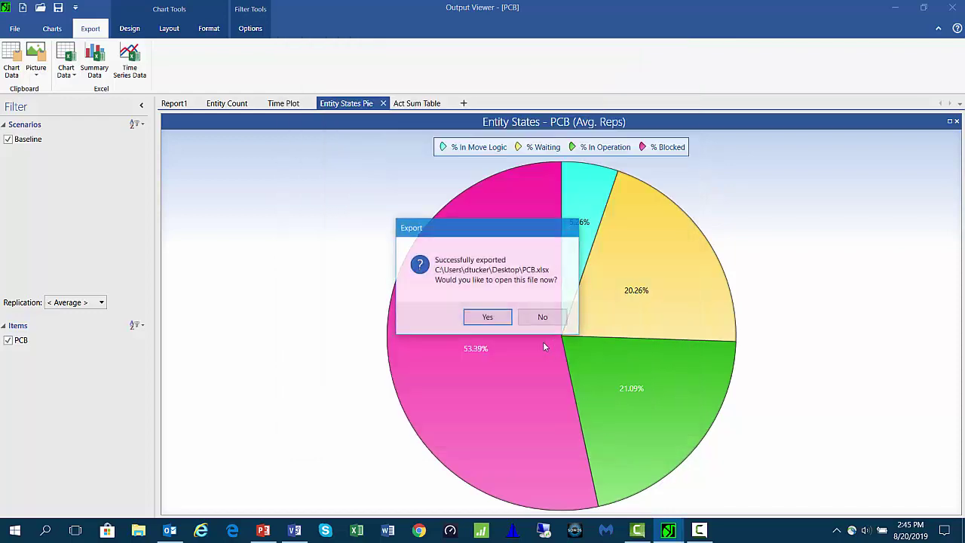
Open the exported PCB.xlsx file and inspect the Value columns of the cycle time replications
left_click(487, 317)
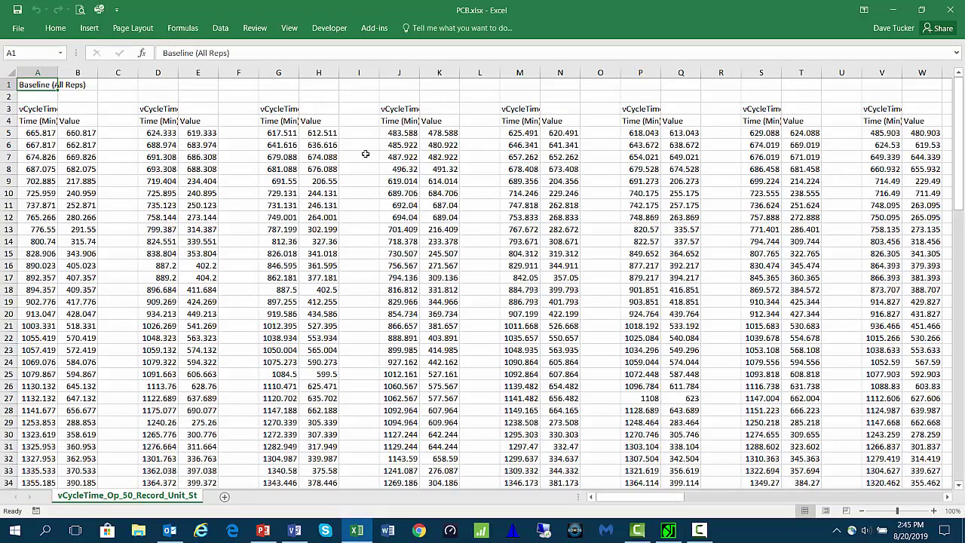
left_click(319, 73)
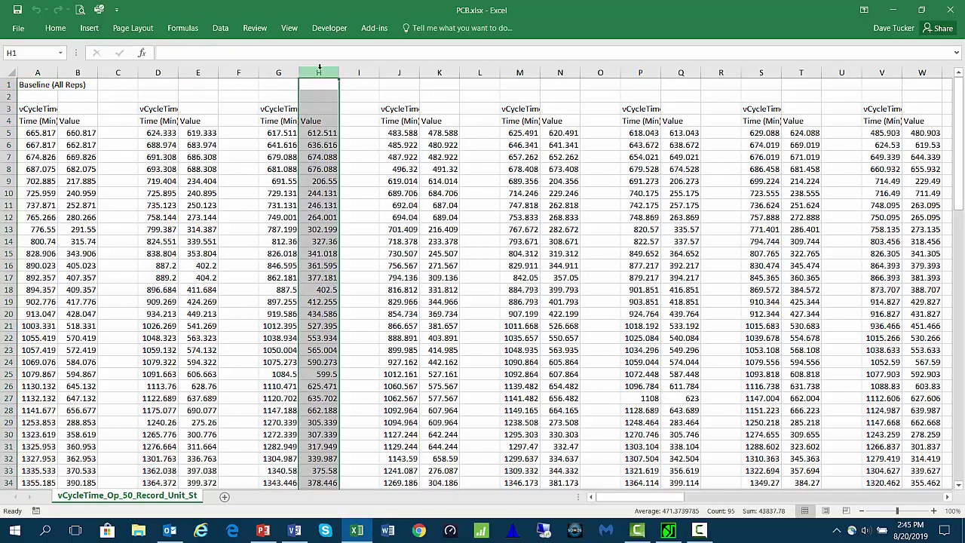
left_click(199, 72)
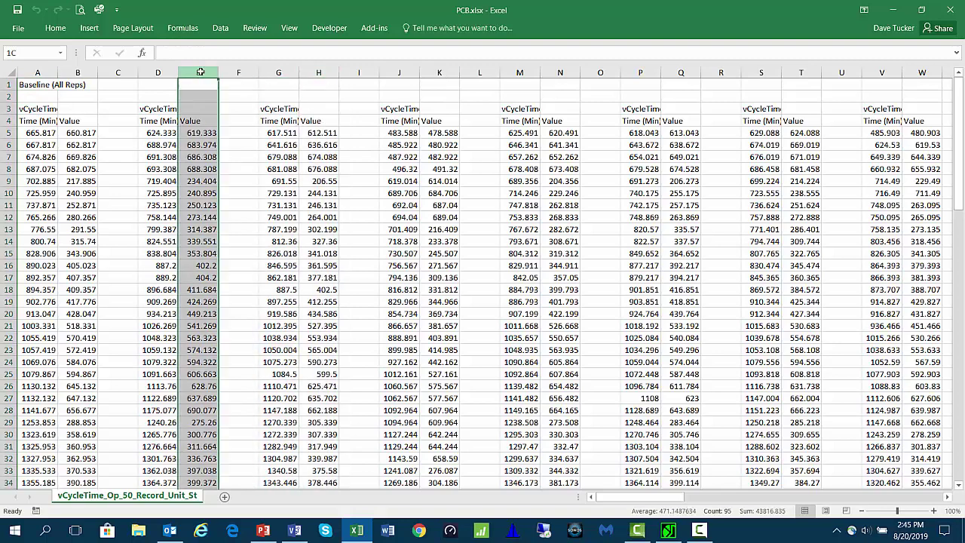
left_click(77, 72)
left_click(443, 73)
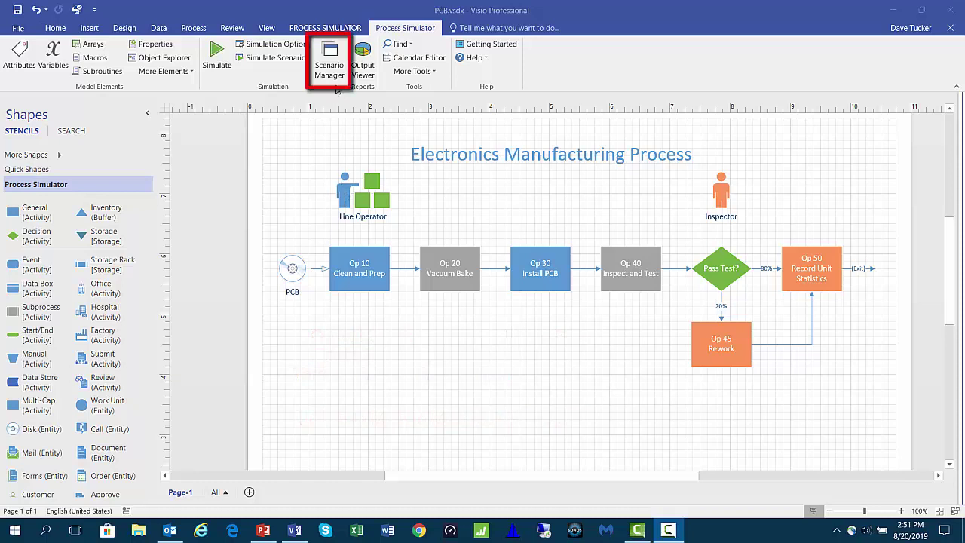
Switch to the PCB model in Visio, open the Scenario Manager and move its window off the start of the process diagram
left_click(334, 70)
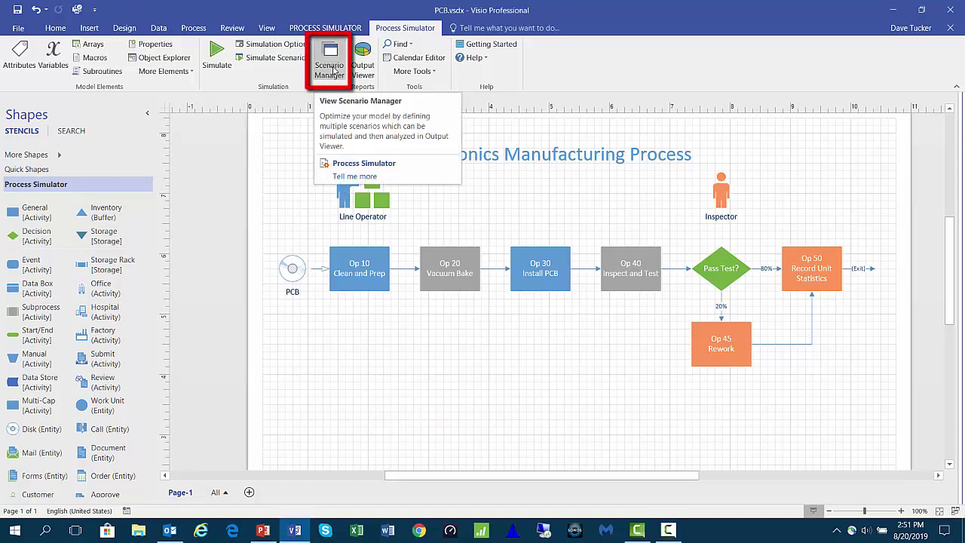
left_click(334, 70)
left_click(385, 88)
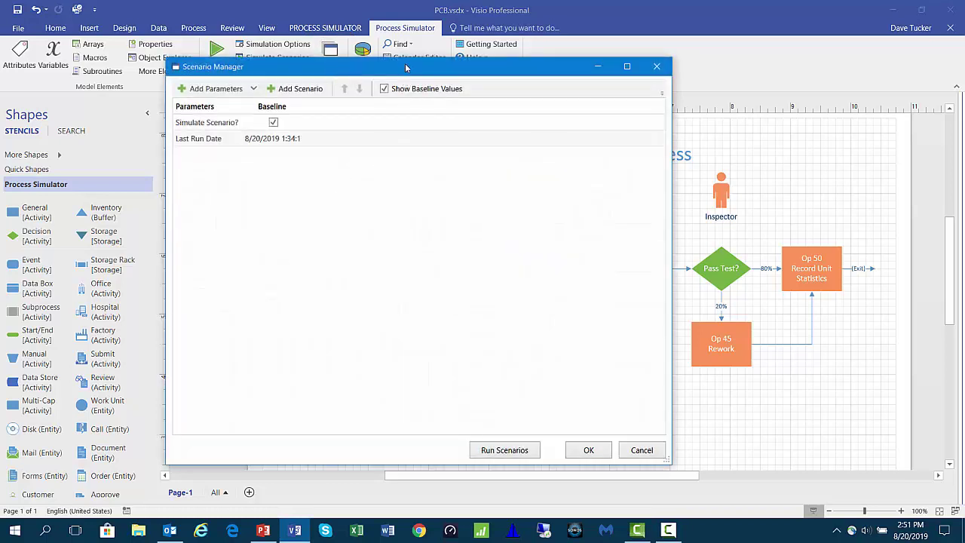
left_click_drag(404, 69, 617, 89)
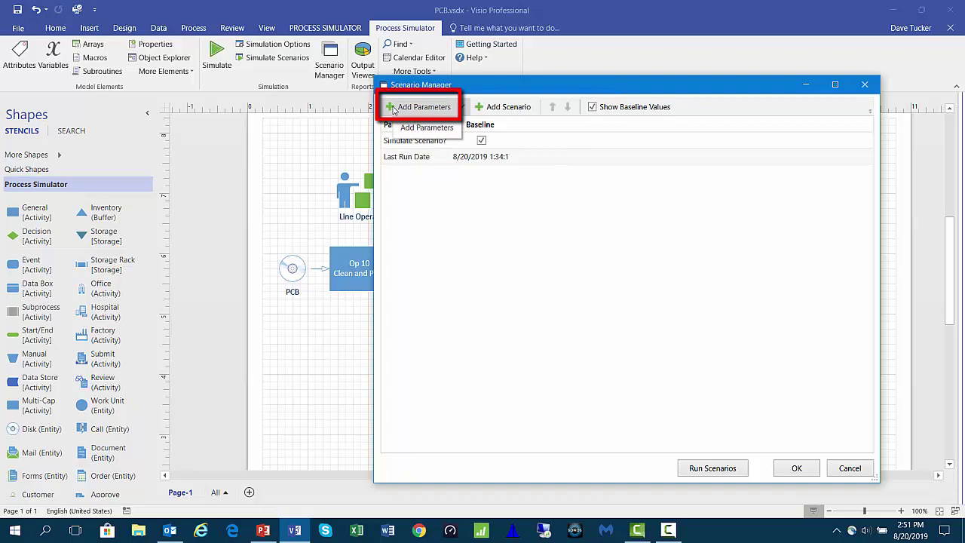
Add the periodic arrival parameter PCB at Op_10_Clean_and_Prep - Quantity to the scenarios and widen the parameter names column
left_click(393, 110)
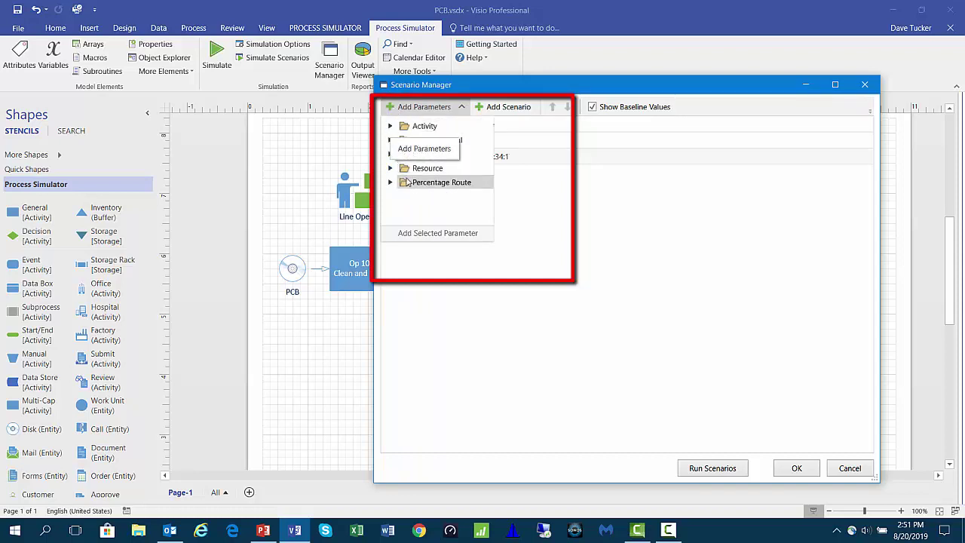
left_click(392, 141)
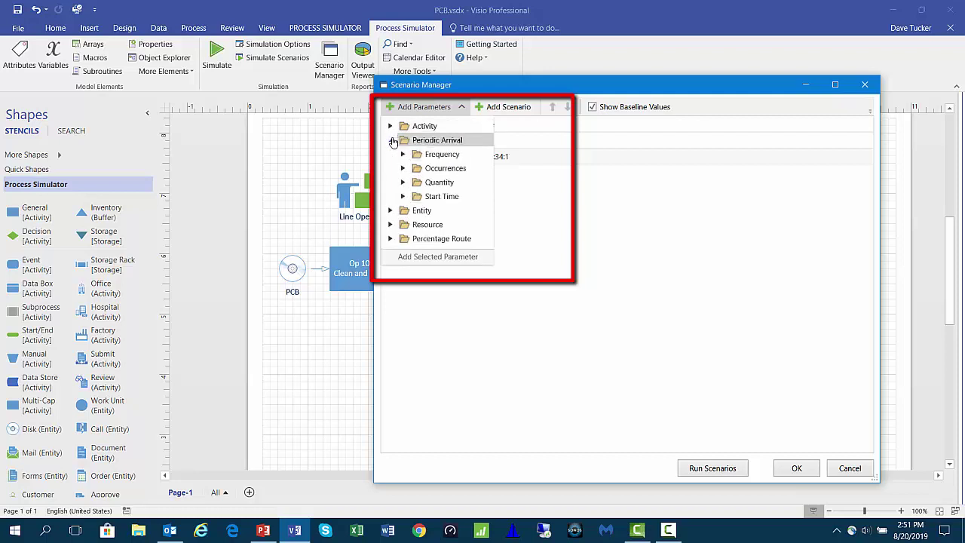
left_click(404, 182)
left_click(441, 197)
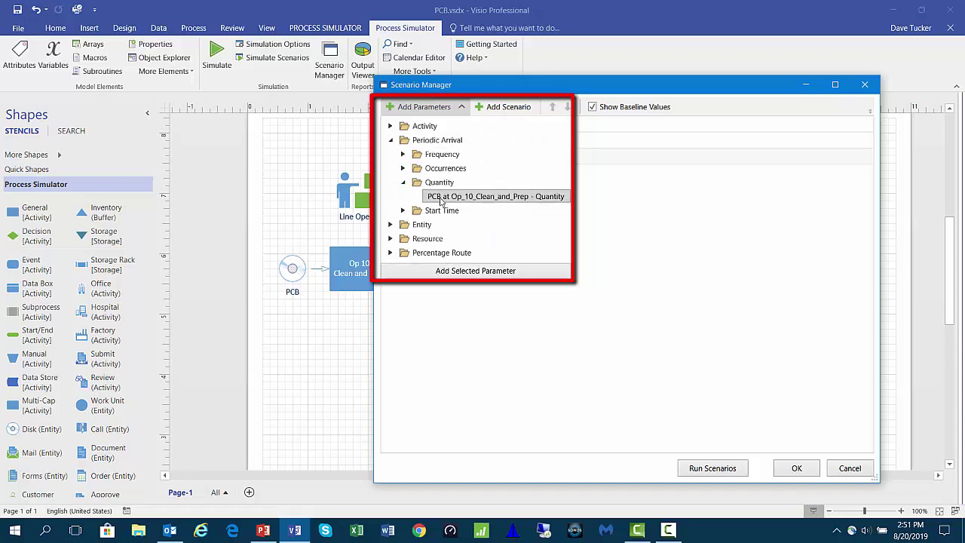
double_click(480, 198)
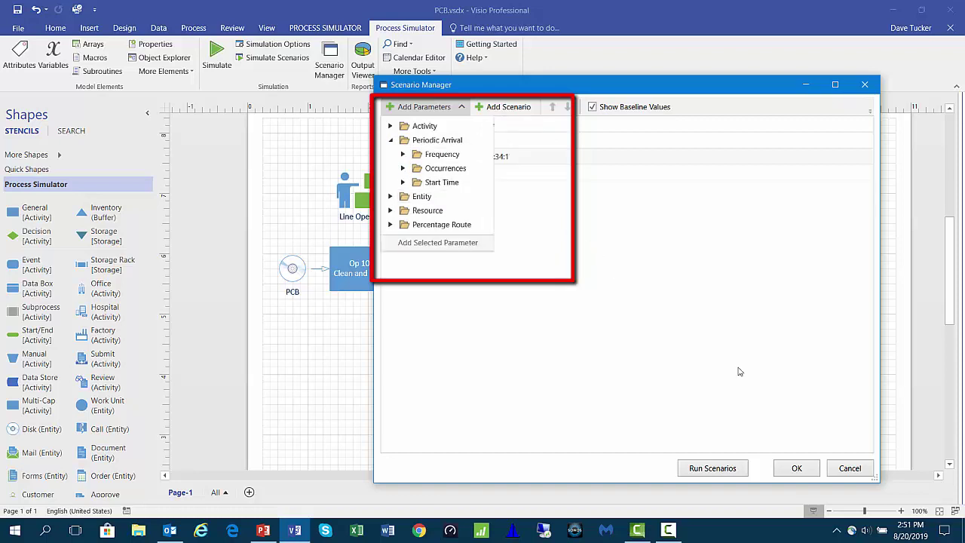
left_click(722, 400)
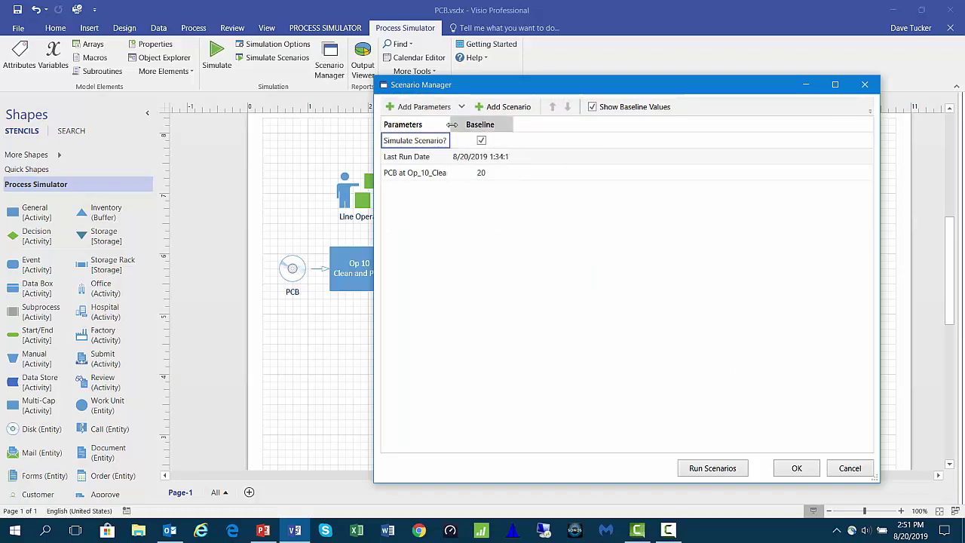
left_click_drag(451, 124, 478, 124)
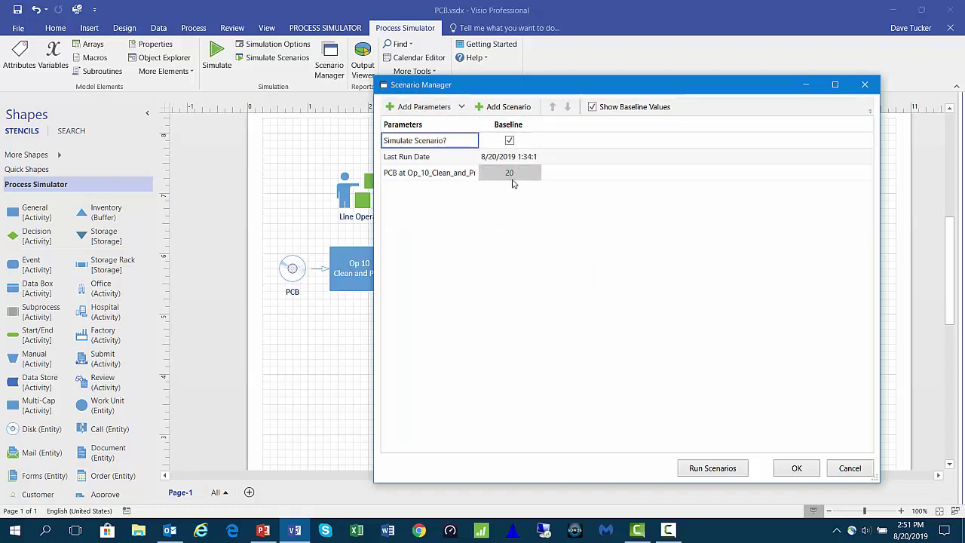
Add a new scenario named "35 day"
left_click(504, 106)
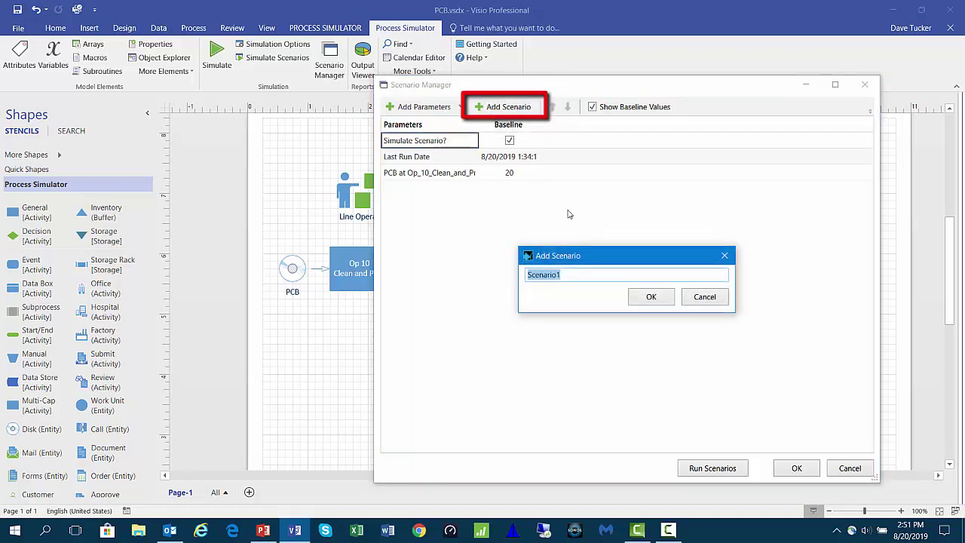
type("35 day")
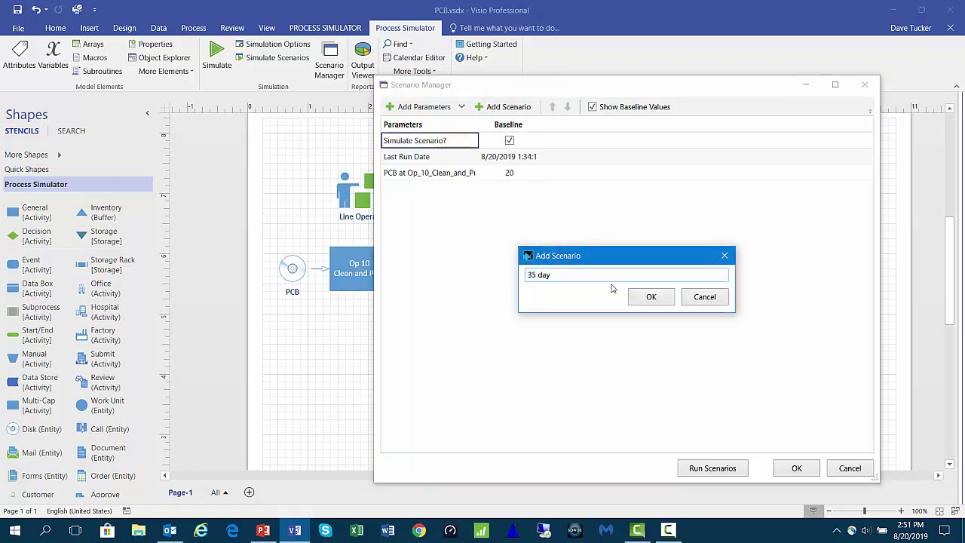
left_click(651, 297)
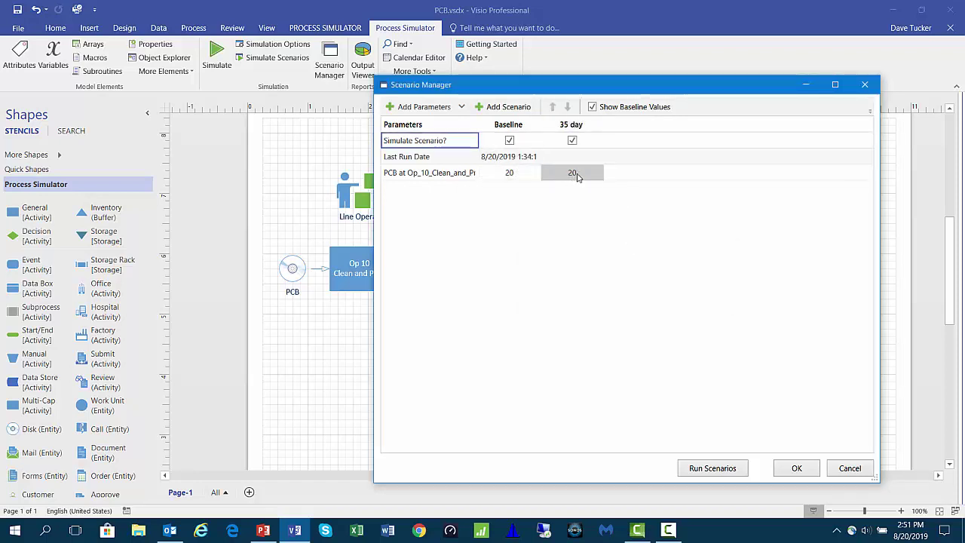
Set the 35 day scenario's PCB arrival quantity to 35, exclude Baseline from simulation, and widen the column to fit the full parameter name
left_click(573, 173)
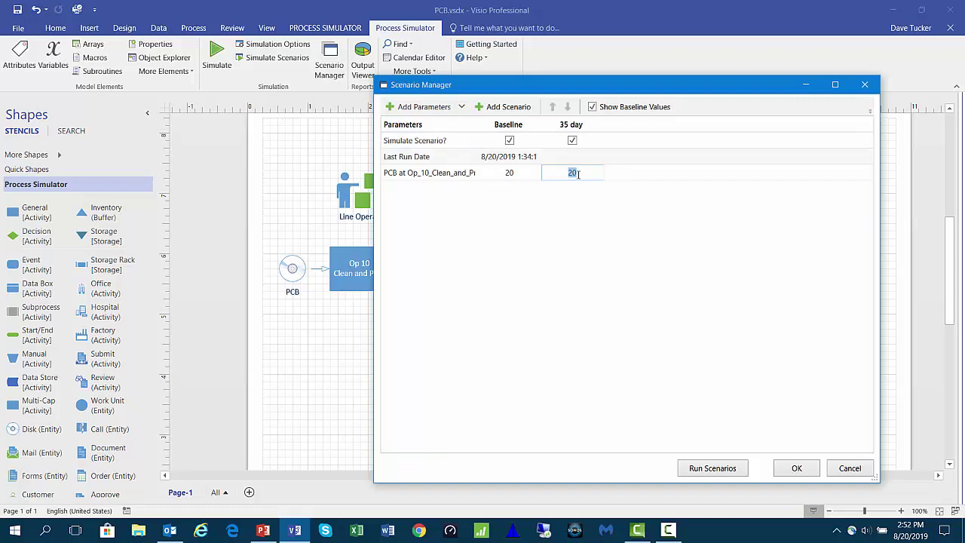
type("35")
key("Return")
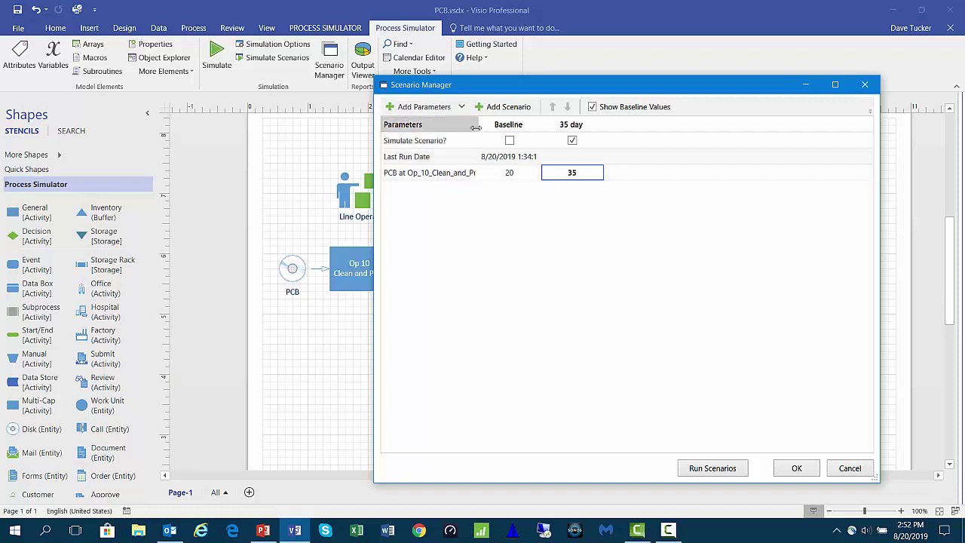
left_click_drag(478, 124, 531, 125)
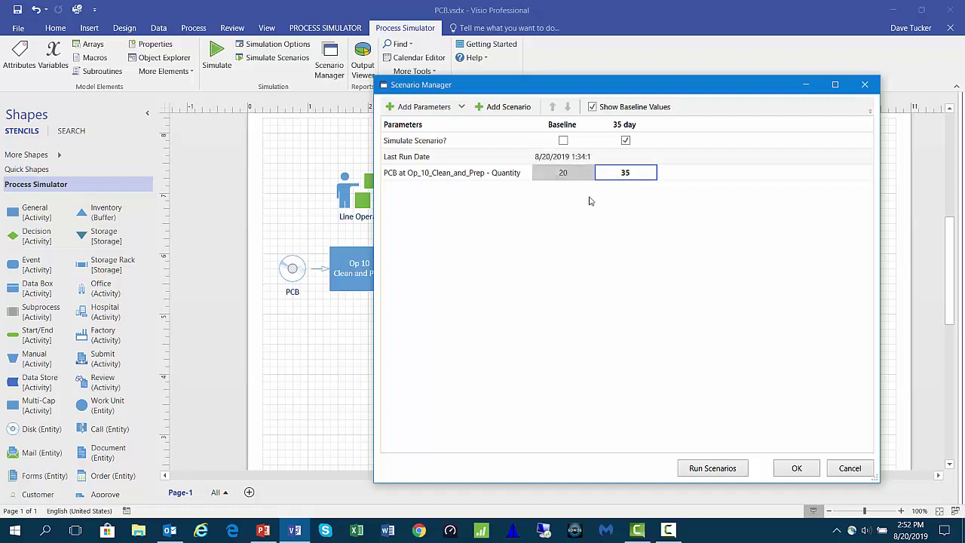
Run the 35 day scenario with animation turned off and open the simulation results in Output Viewer
left_click(697, 469)
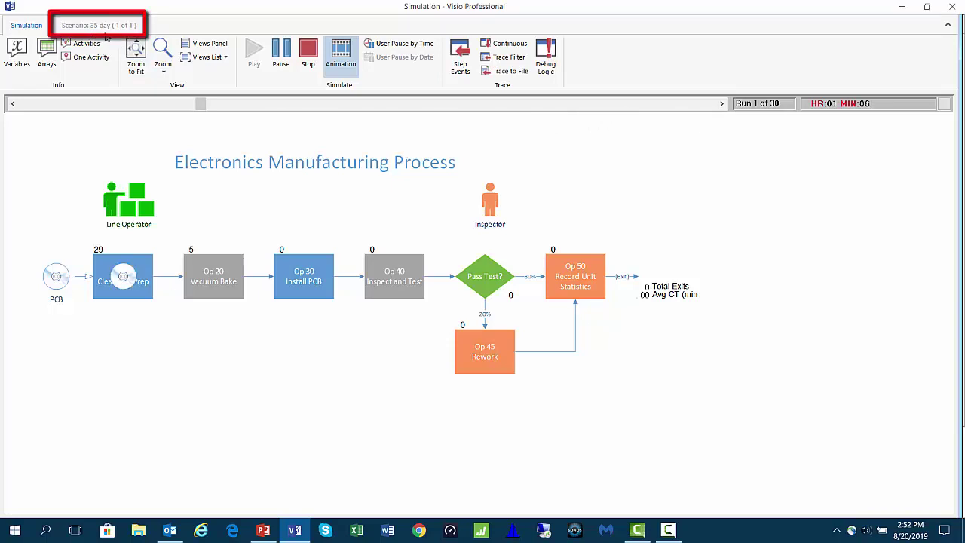
left_click(343, 55)
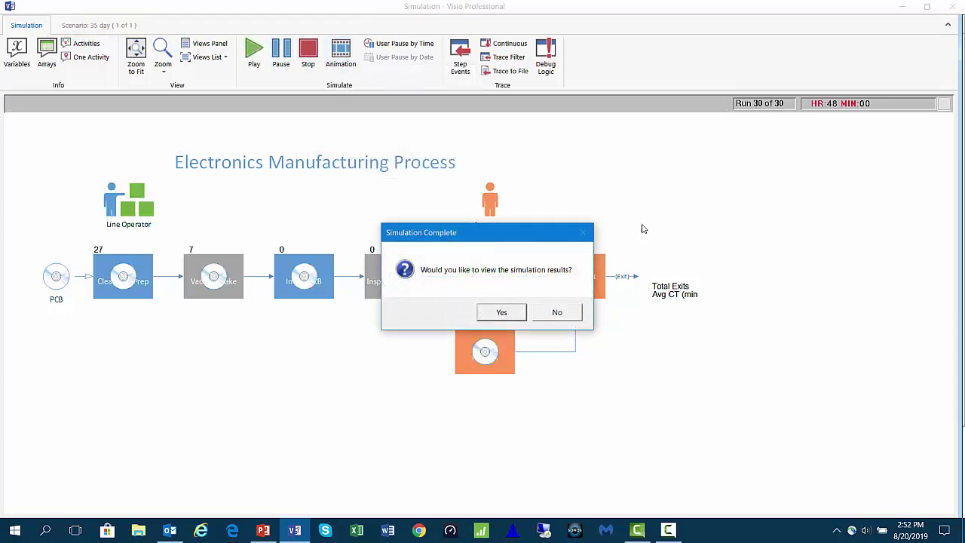
left_click(502, 312)
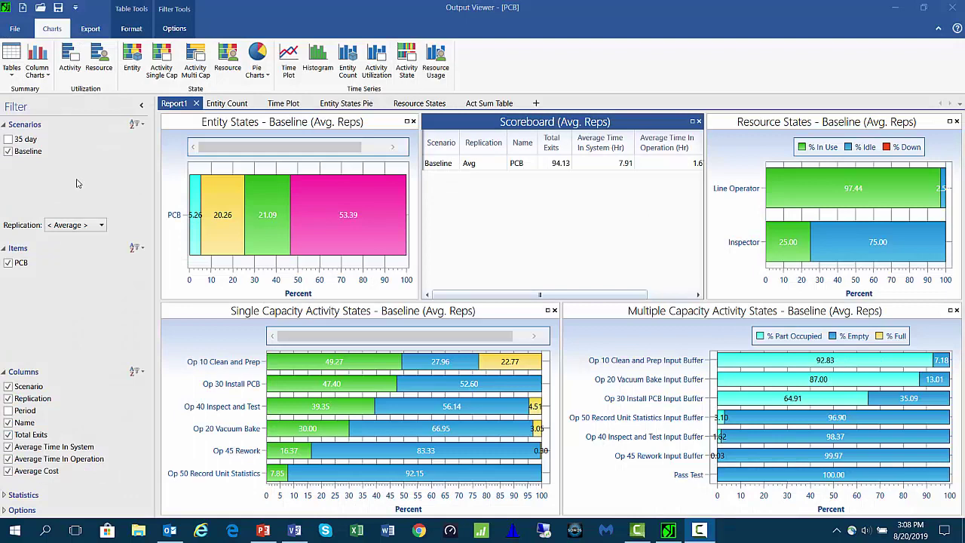
Include the 35 day scenario alongside Baseline in the Report1, Entity Count and Time Plot reports
left_click(8, 139)
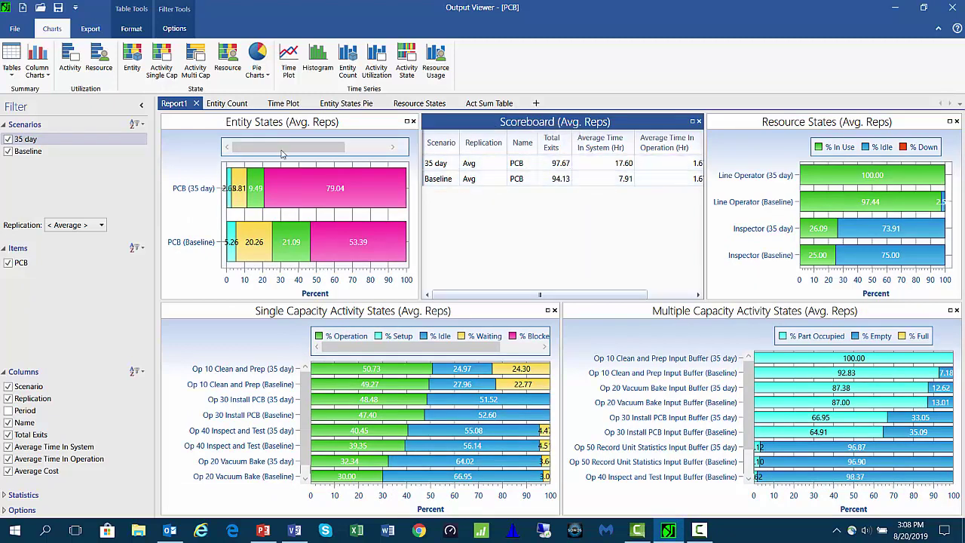
left_click(223, 105)
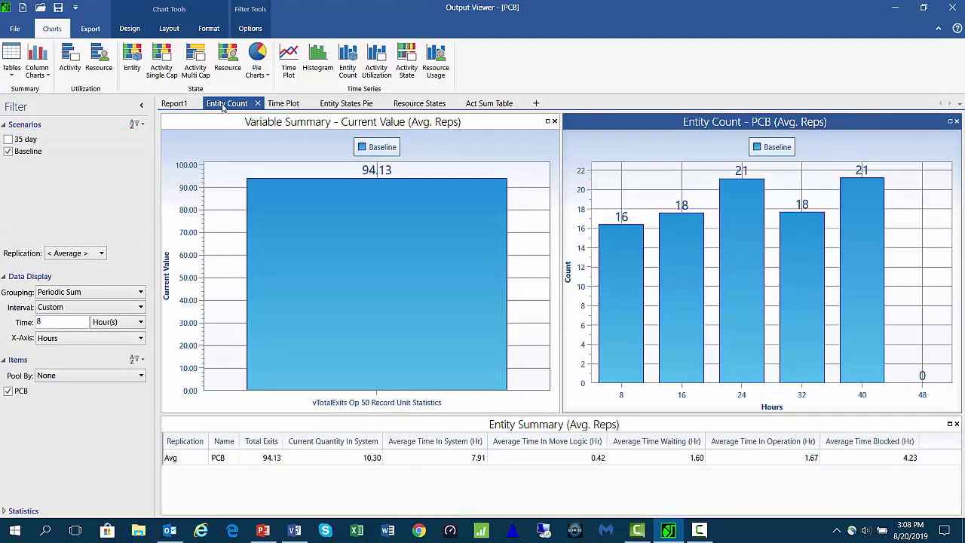
left_click(8, 139)
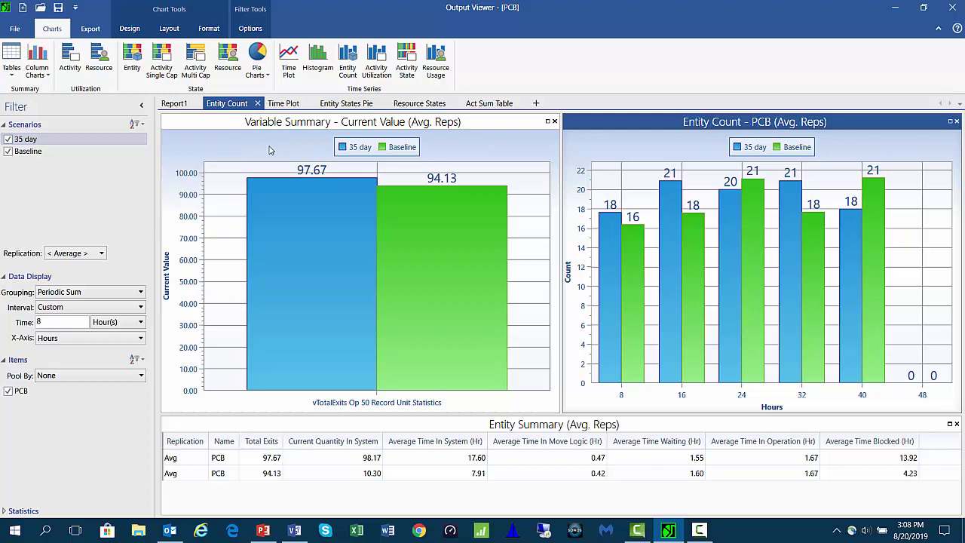
left_click(283, 105)
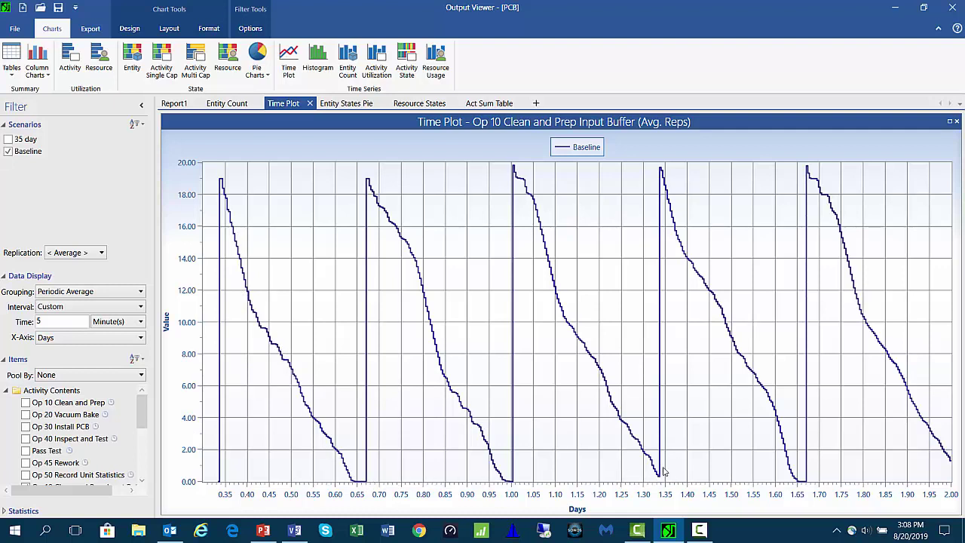
left_click(8, 139)
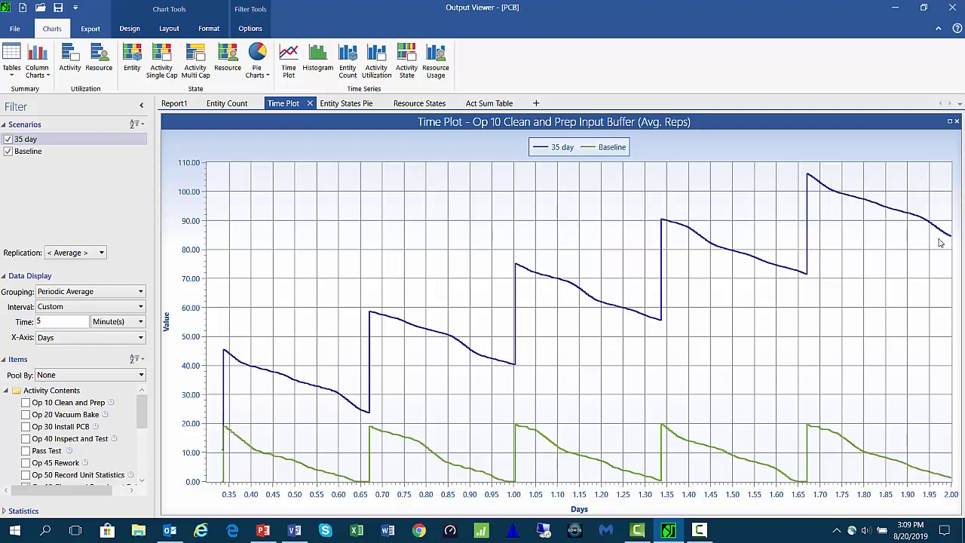
mouse_move(951, 240)
Filter the Act Sum Table report to show the 35 day scenario instead of Baseline
left_click(485, 105)
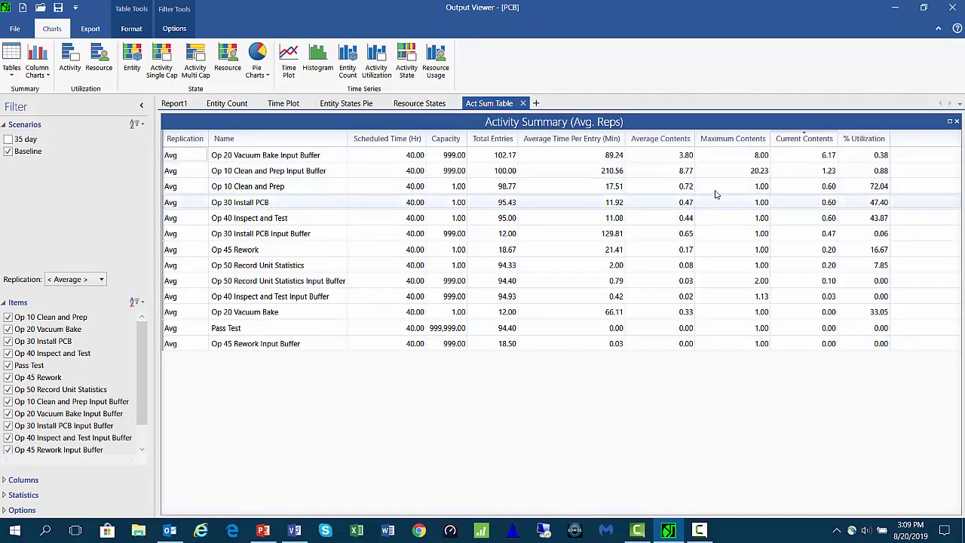
left_click(7, 152)
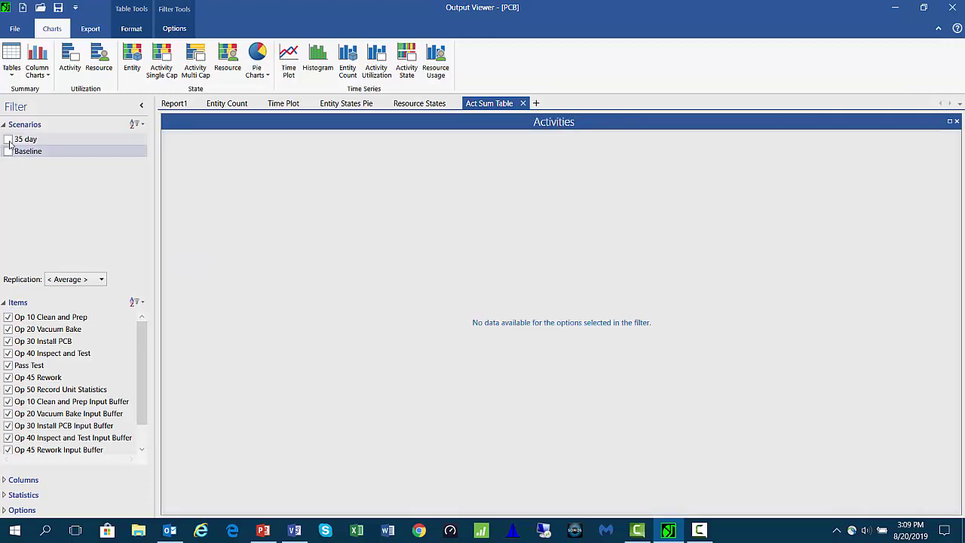
left_click(8, 139)
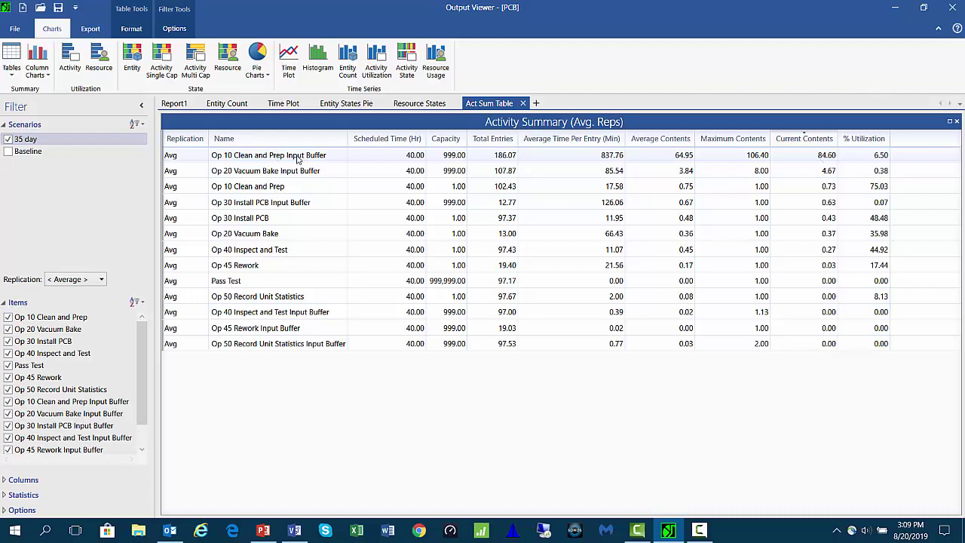
Show the 35 day scenario beside Baseline in the Resource States report and compare the Line Operator's utilization
left_click(414, 106)
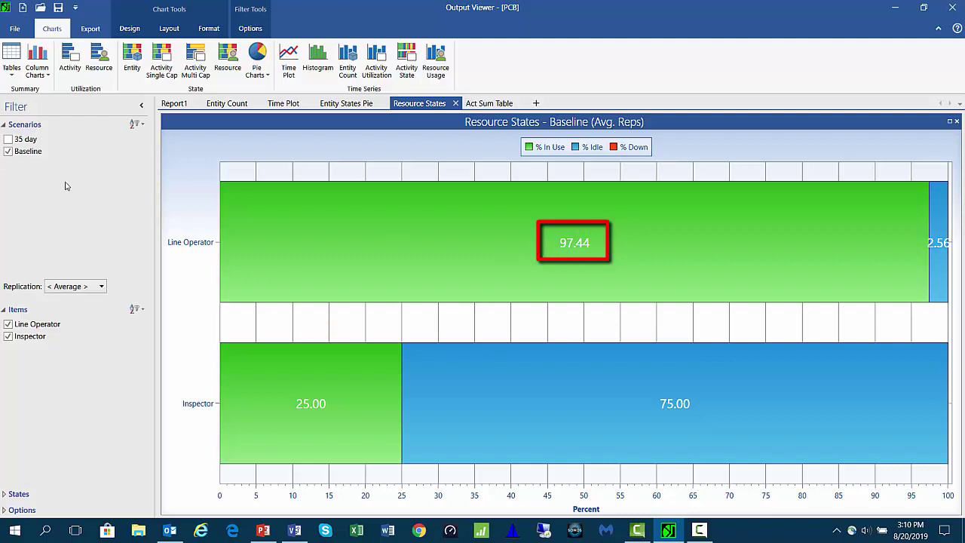
left_click(8, 140)
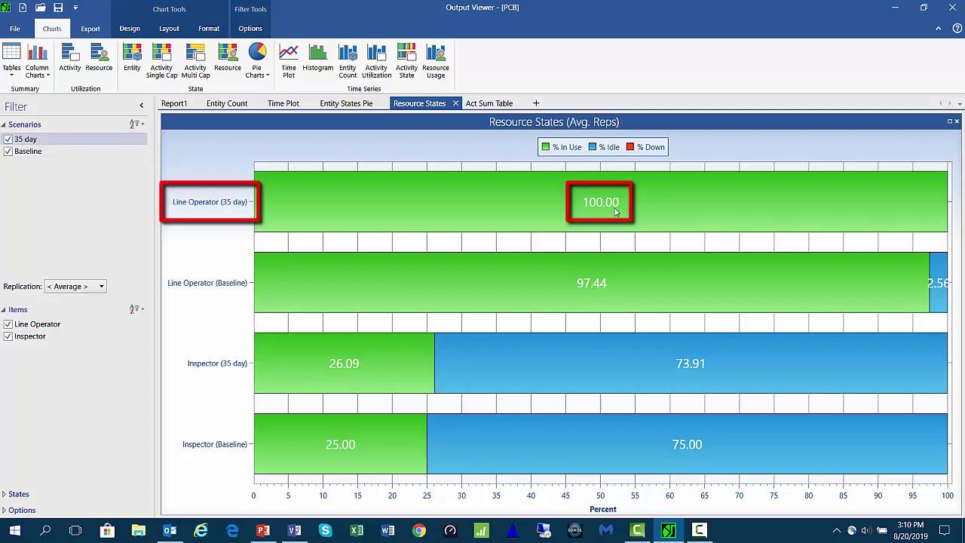
mouse_move(611, 215)
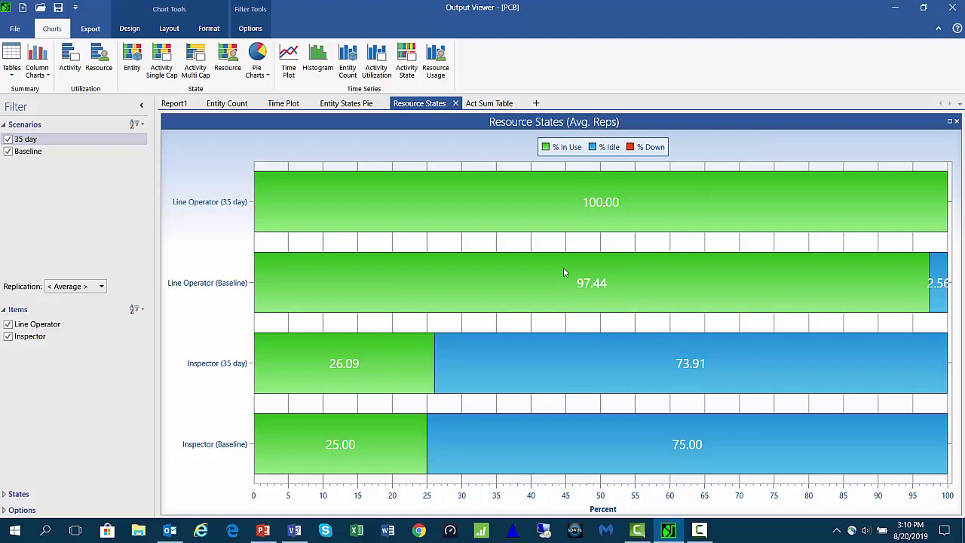
mouse_move(590, 303)
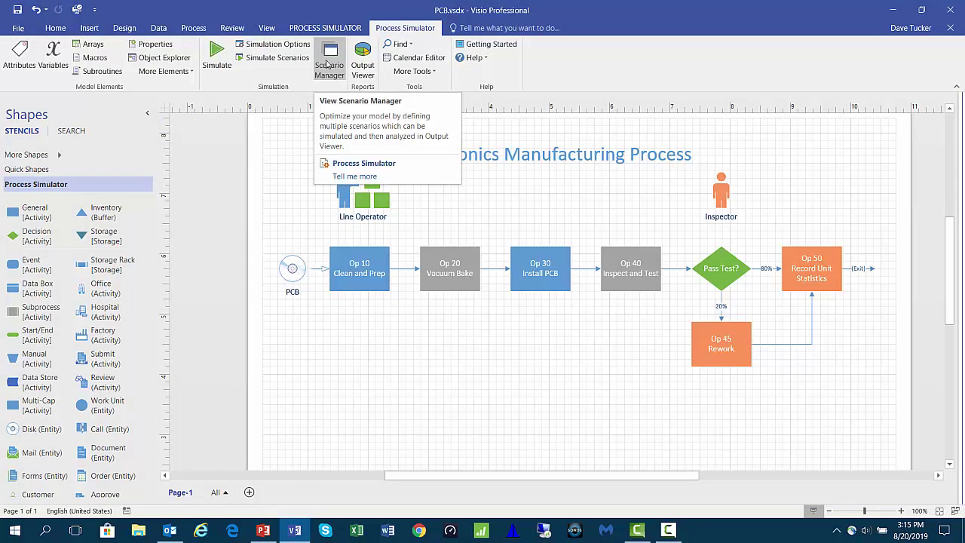
Add the Line_Operator - Units resource parameter to the Scenario Manager
left_click(326, 64)
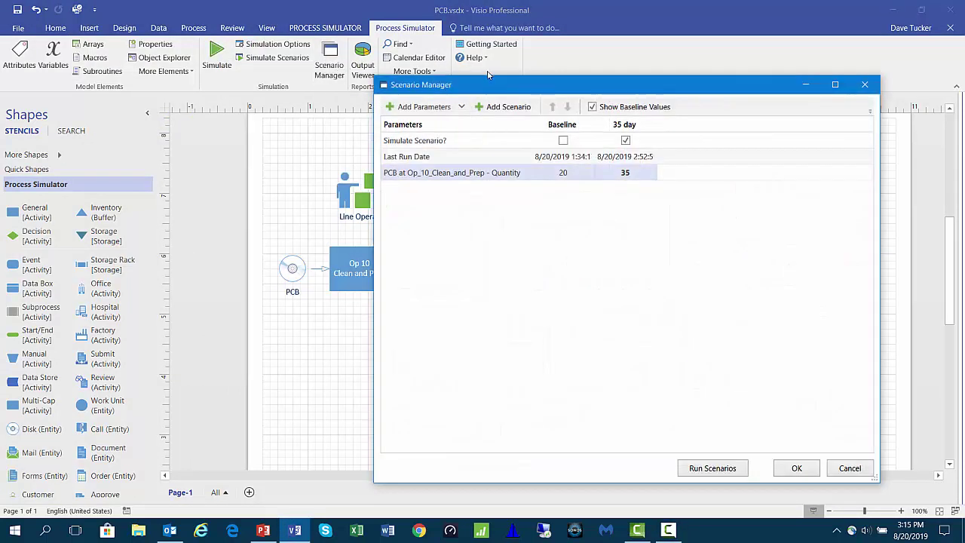
left_click_drag(481, 87, 508, 88)
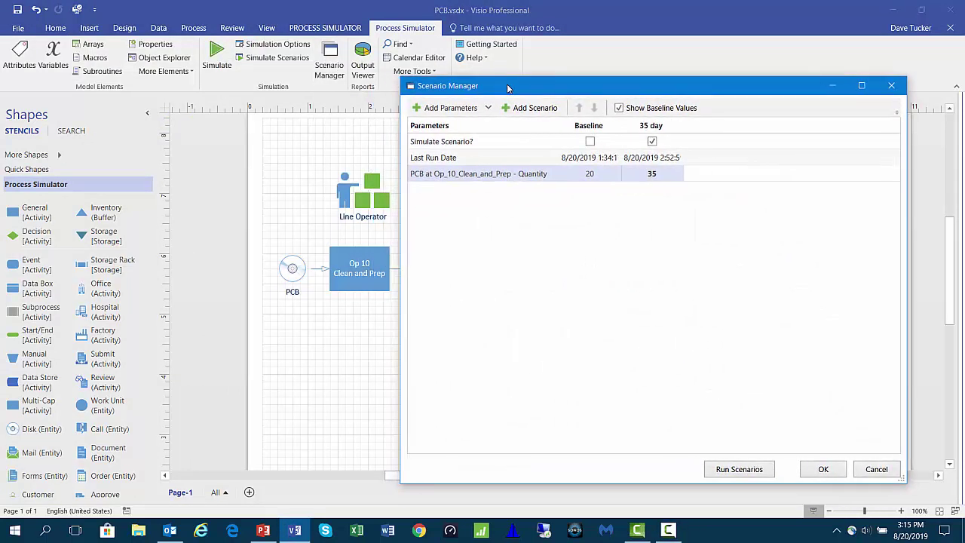
left_click(416, 109)
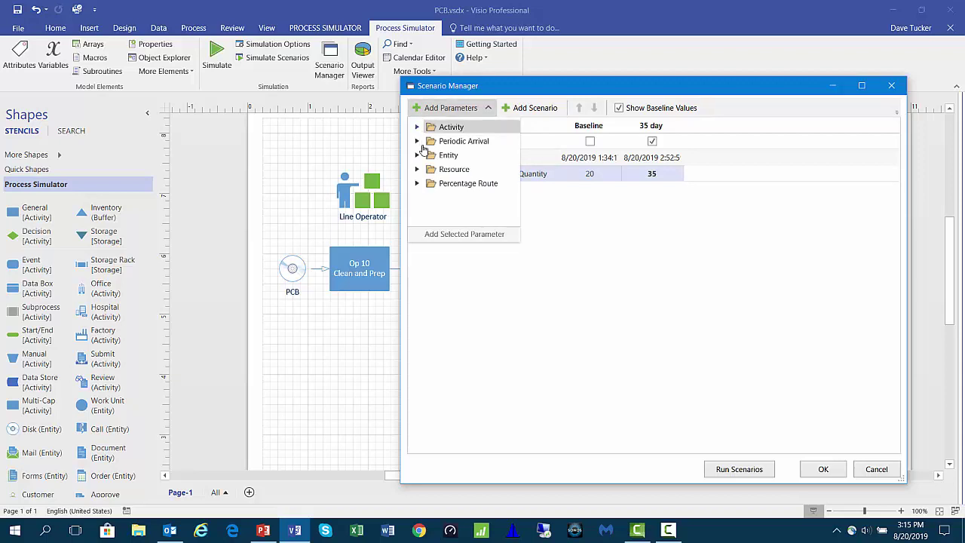
left_click(418, 169)
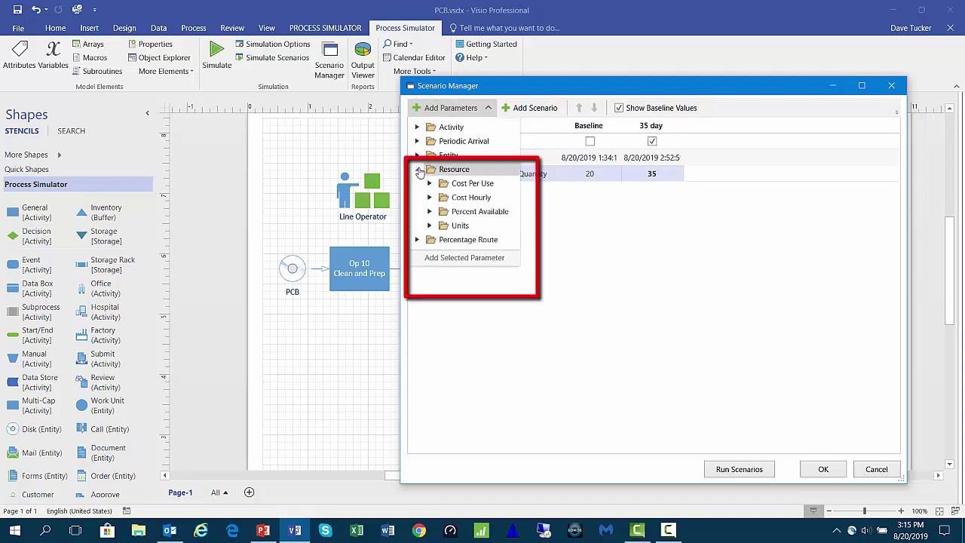
left_click(430, 226)
left_click(482, 240)
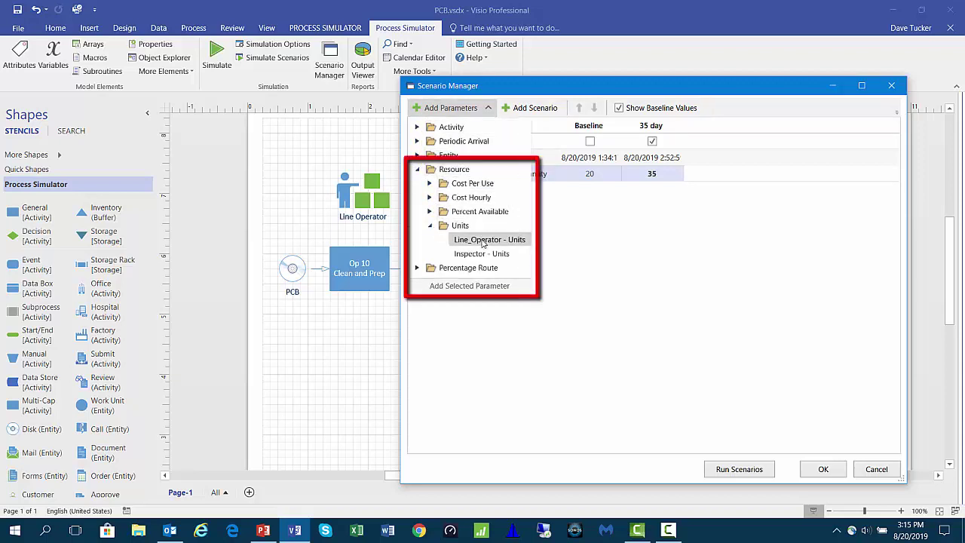
left_click(464, 285)
left_click(616, 249)
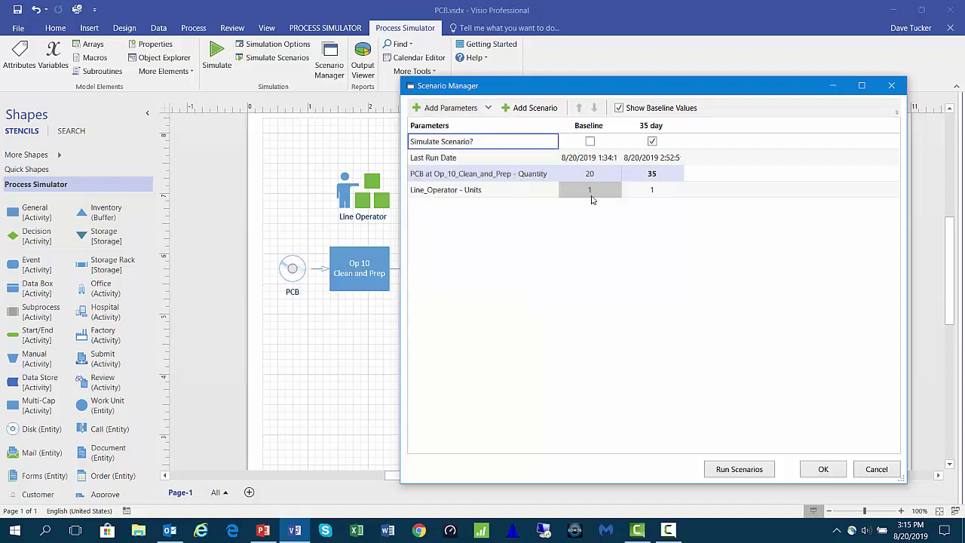
Add a new scenario named 2 Line Ops
left_click(515, 109)
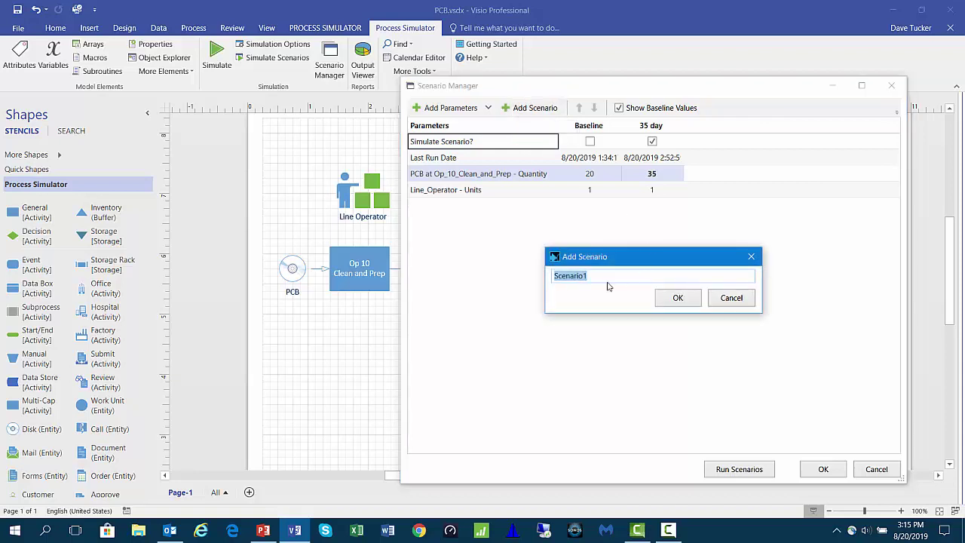
type("2 Line Ops")
left_click(679, 297)
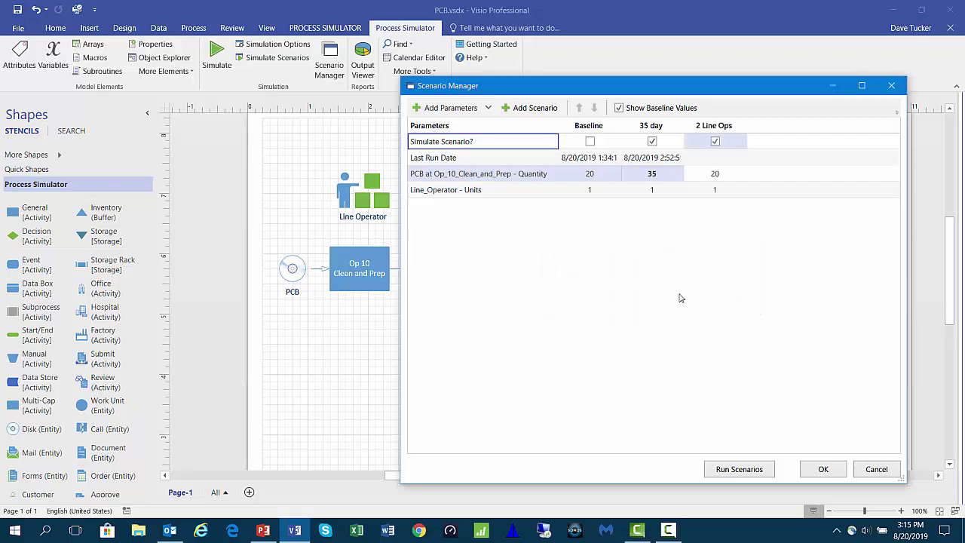
Set the 2 Line Ops scenario's PCB arrival quantity to 35 and its Line_Operator units to 2
left_click(716, 175)
left_click(716, 175)
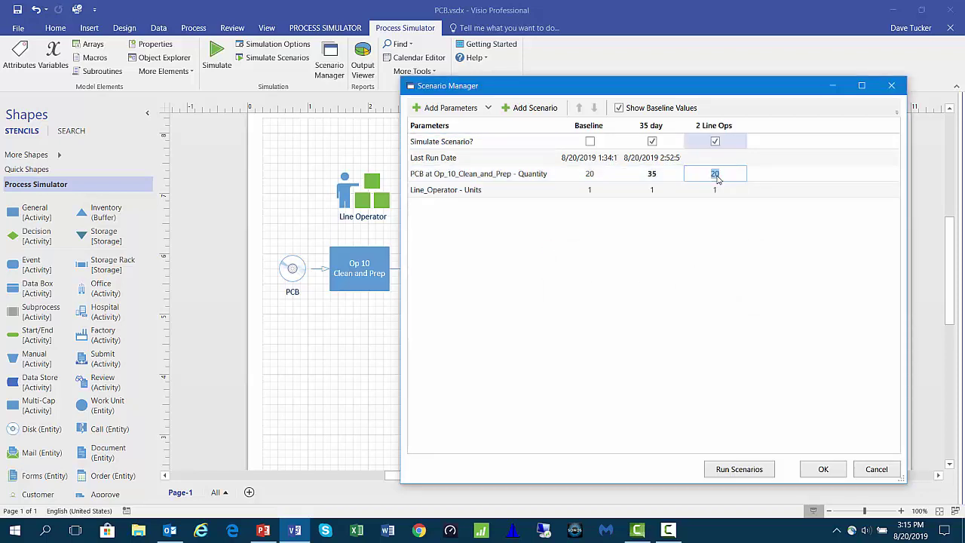
type("35")
left_click(720, 189)
left_click(722, 190)
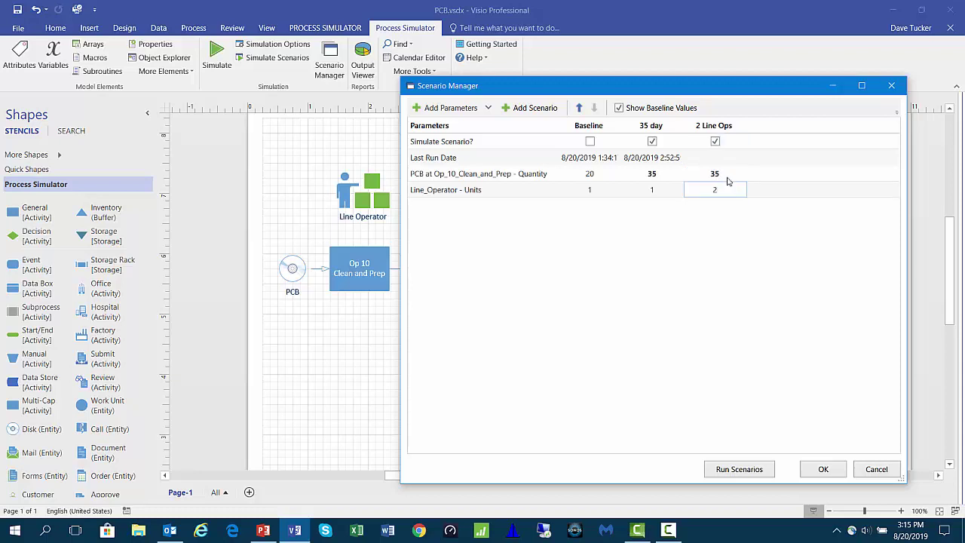
left_click(722, 177)
Run only the 2 Line Ops scenario with animation turned off and open its results in Output Viewer
left_click(653, 141)
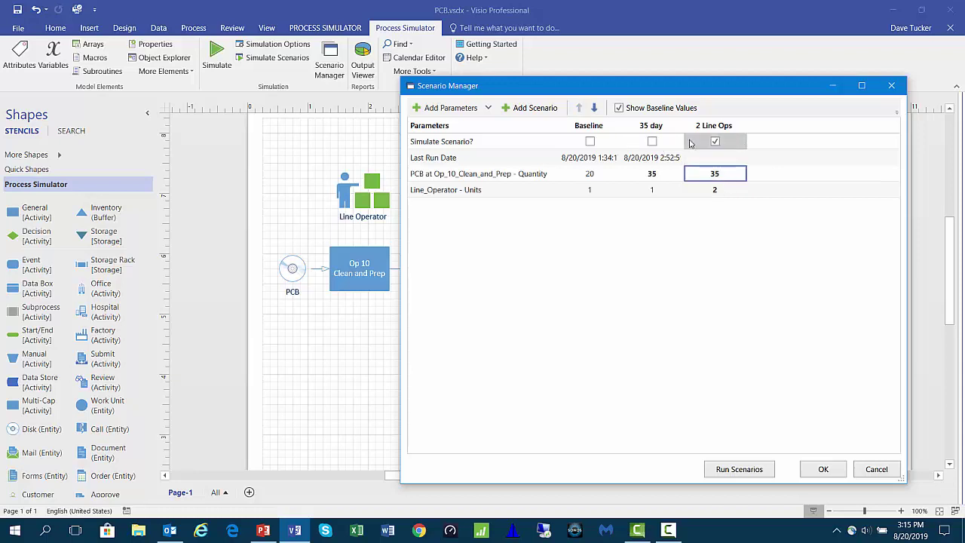
left_click(739, 467)
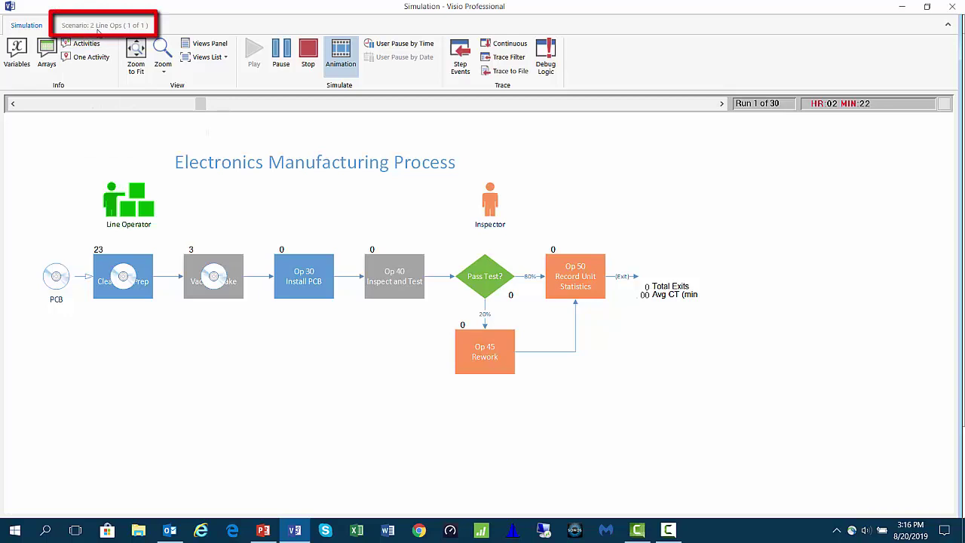
left_click(345, 55)
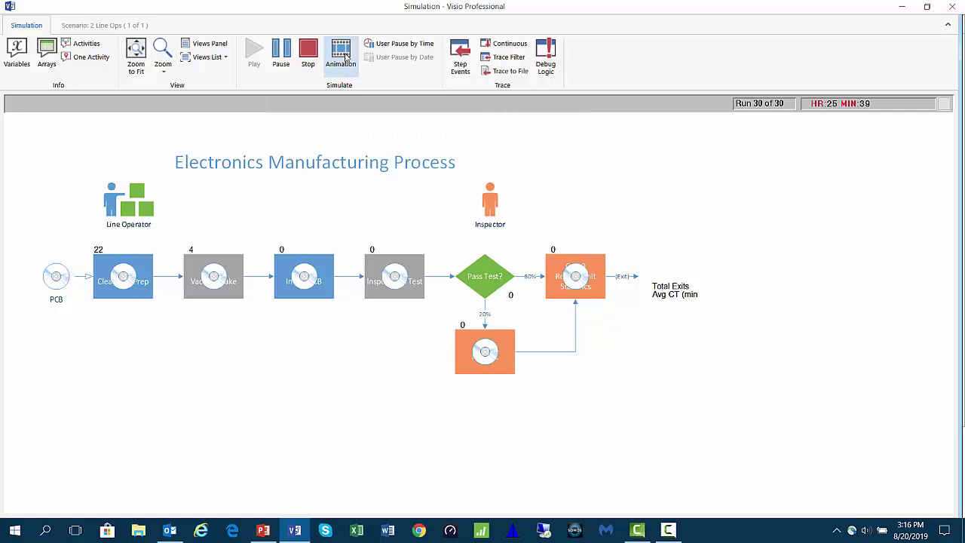
left_click(502, 312)
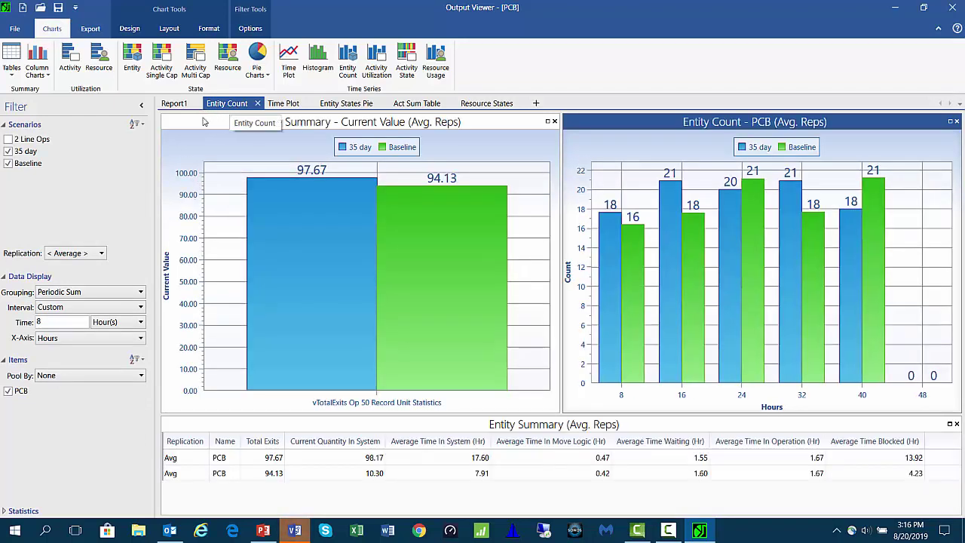
Include the 2 Line Ops scenario alongside 35 day and Baseline in the Entity Count and Time Plot reports
left_click(8, 139)
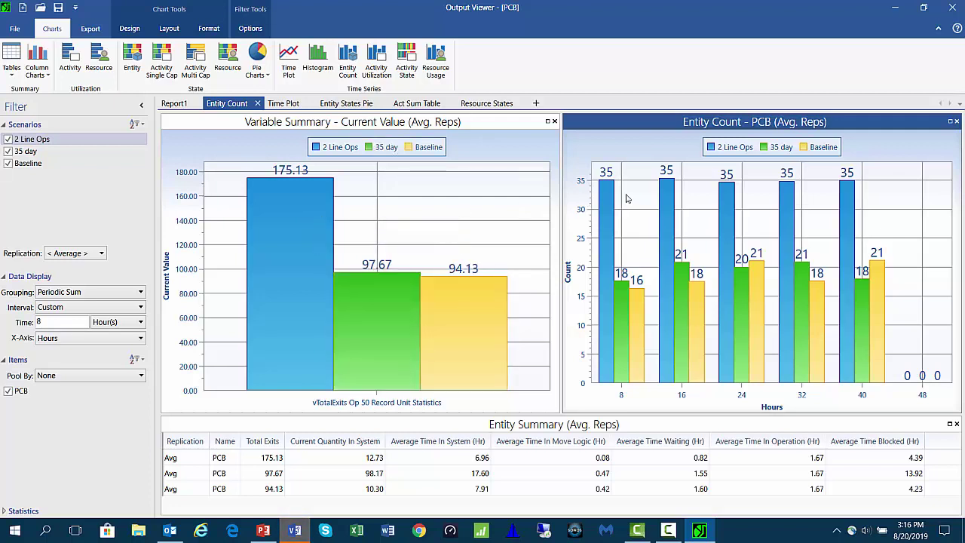
mouse_move(630, 187)
left_click(282, 103)
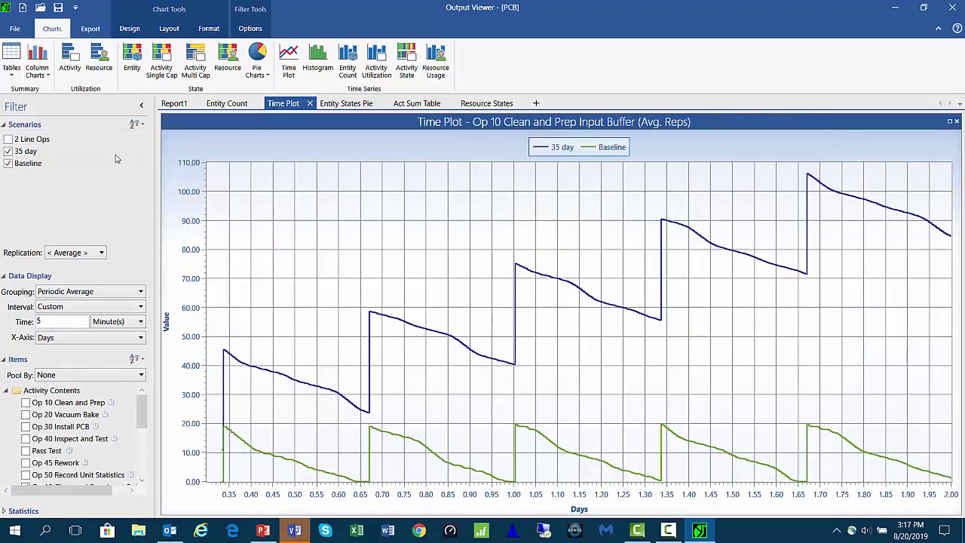
left_click(8, 140)
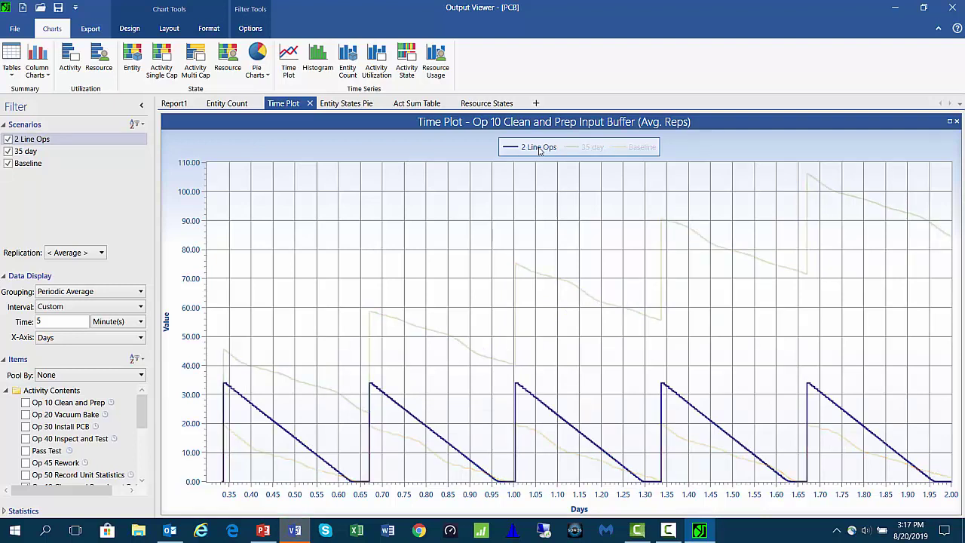
Filter the Act Sum Table report to show the 2 Line Ops scenario instead of 35 day
left_click(413, 106)
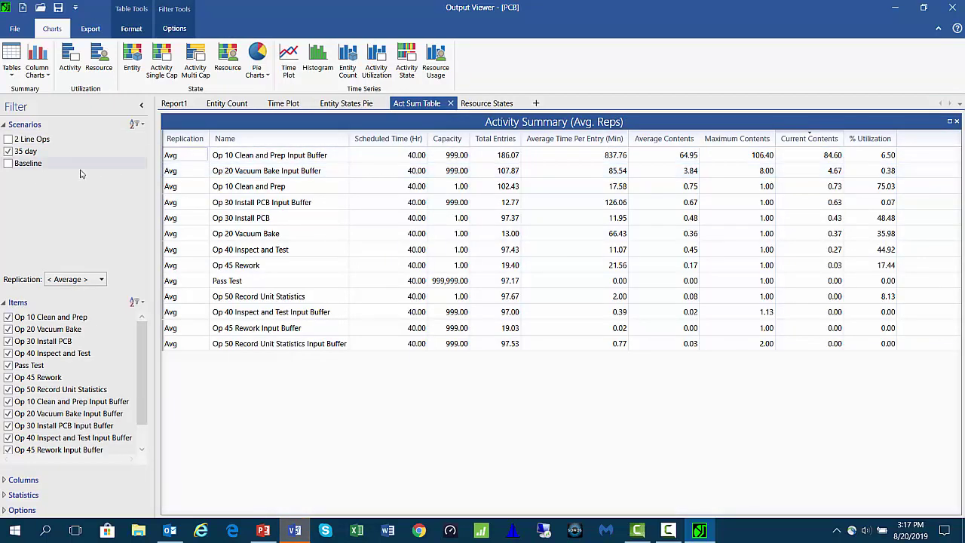
left_click(8, 151)
left_click(8, 139)
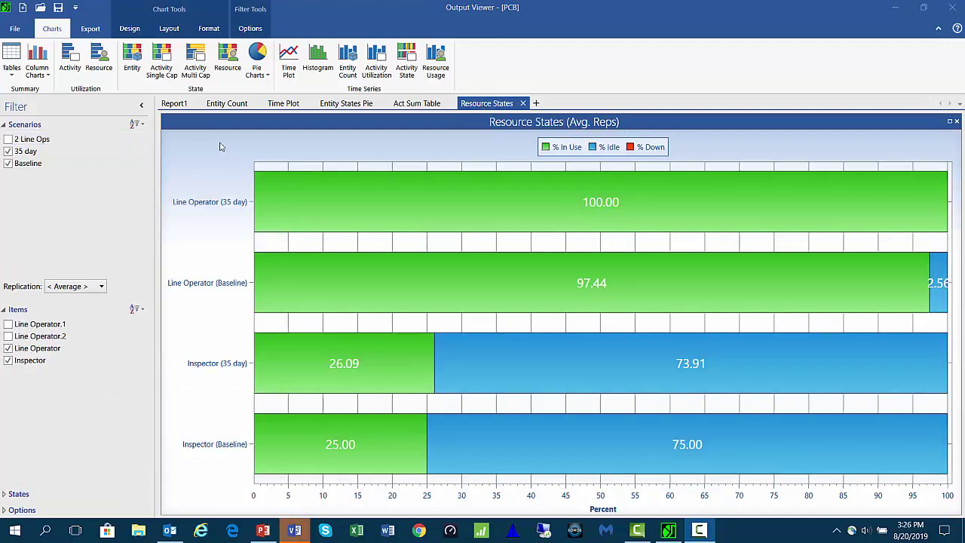
Include 2 Line Ops in the Resource States report and compare the Line Operator's and Inspector's utilization
left_click(7, 140)
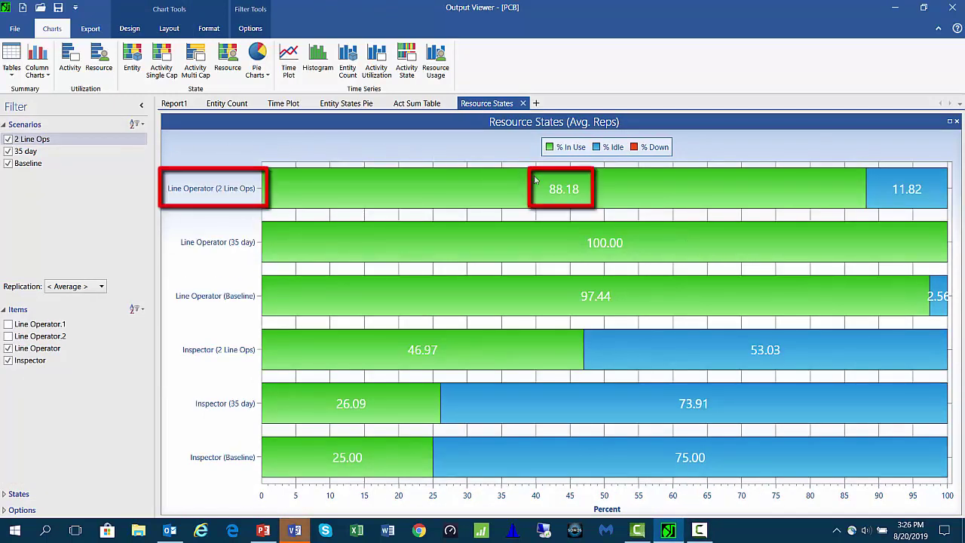
mouse_move(565, 201)
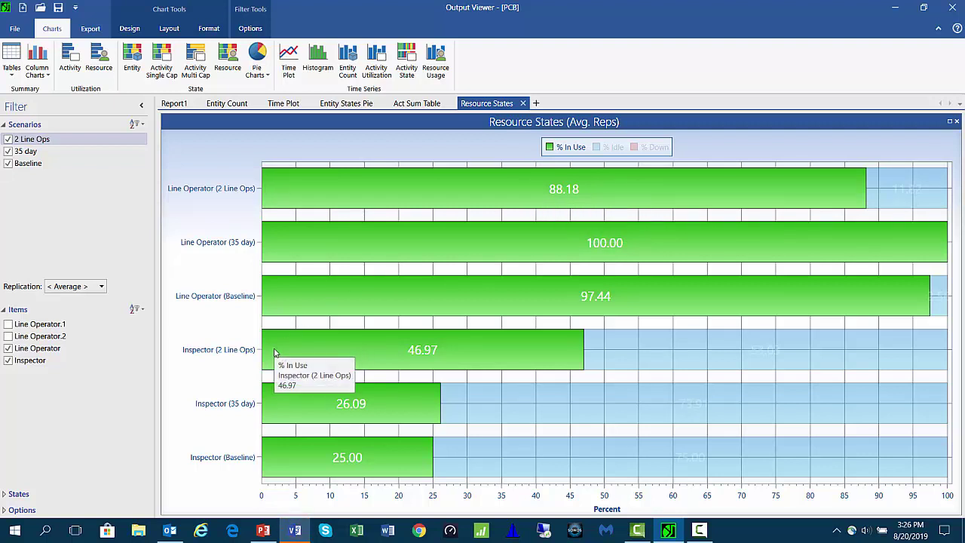
mouse_move(423, 361)
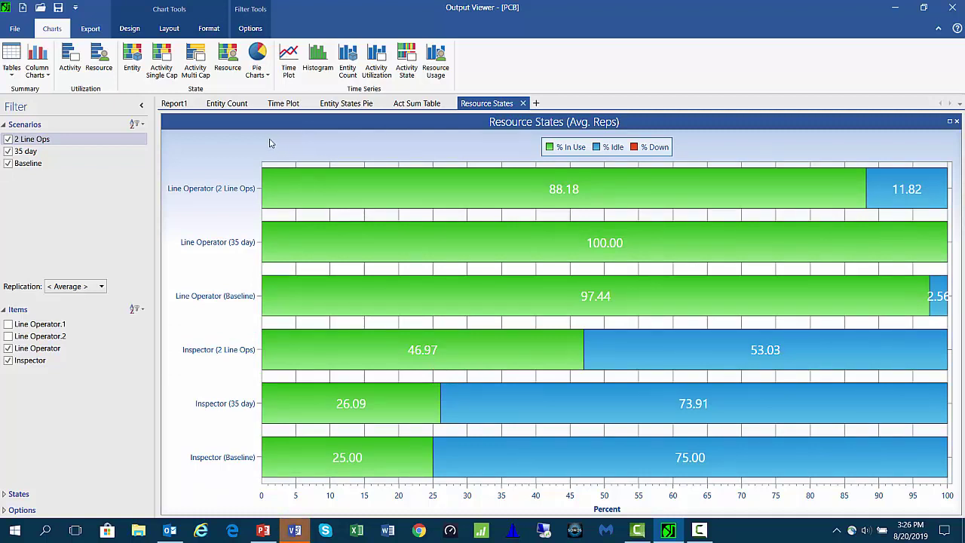
Review the Entity Count report, then compare the Line Operator's utilization across all three scenarios in Resource States
left_click(227, 103)
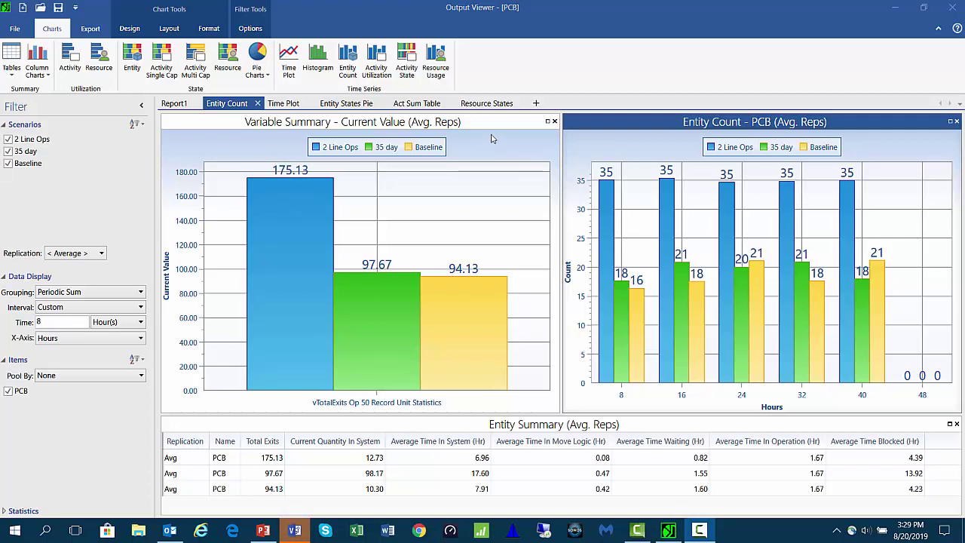
left_click(486, 104)
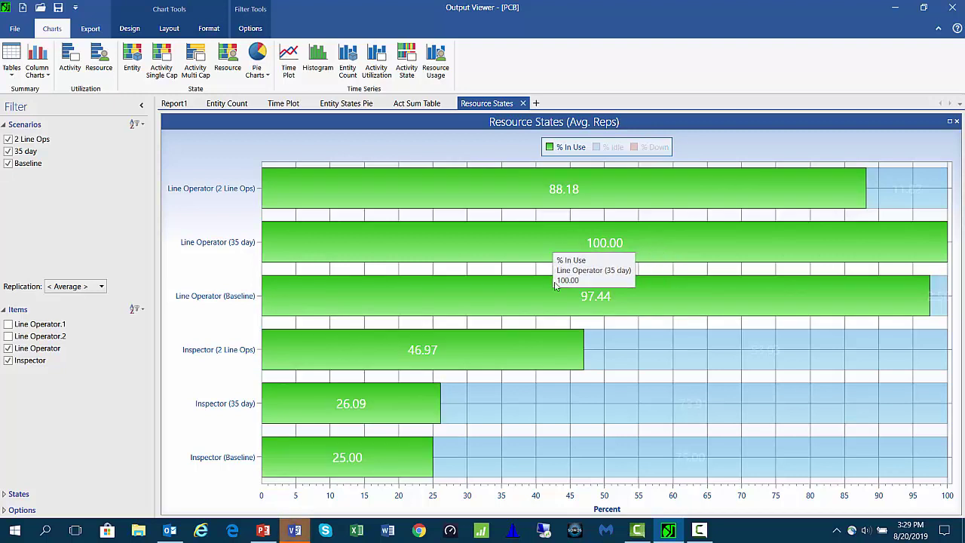
mouse_move(593, 303)
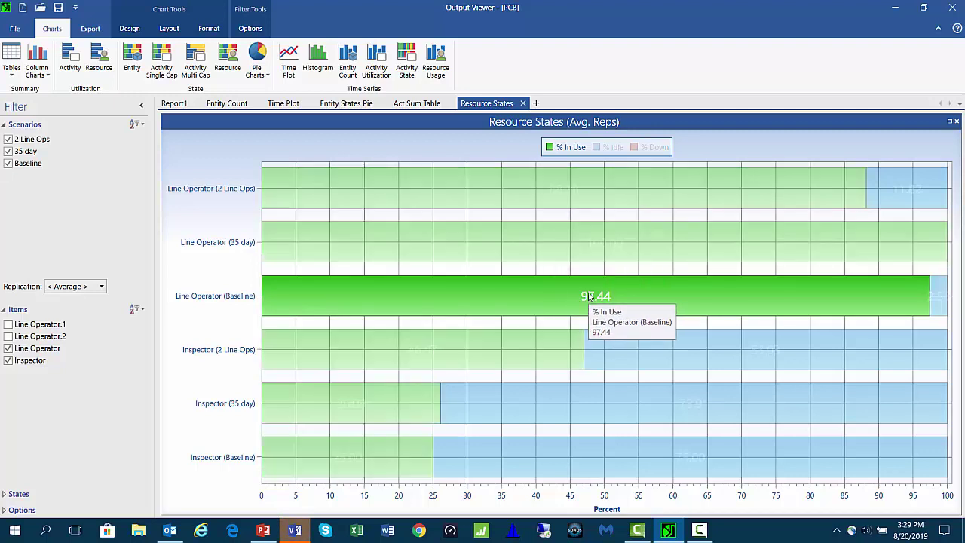
mouse_move(597, 249)
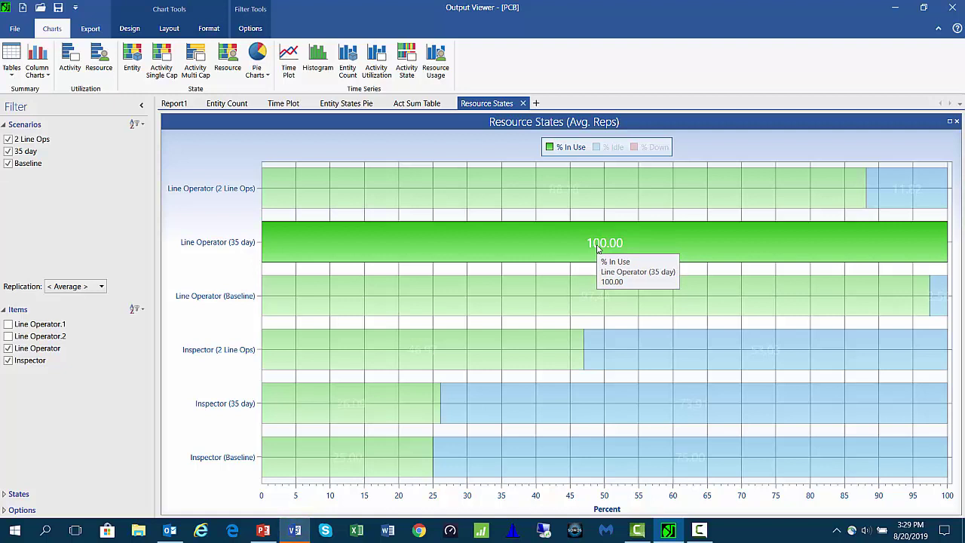
mouse_move(565, 201)
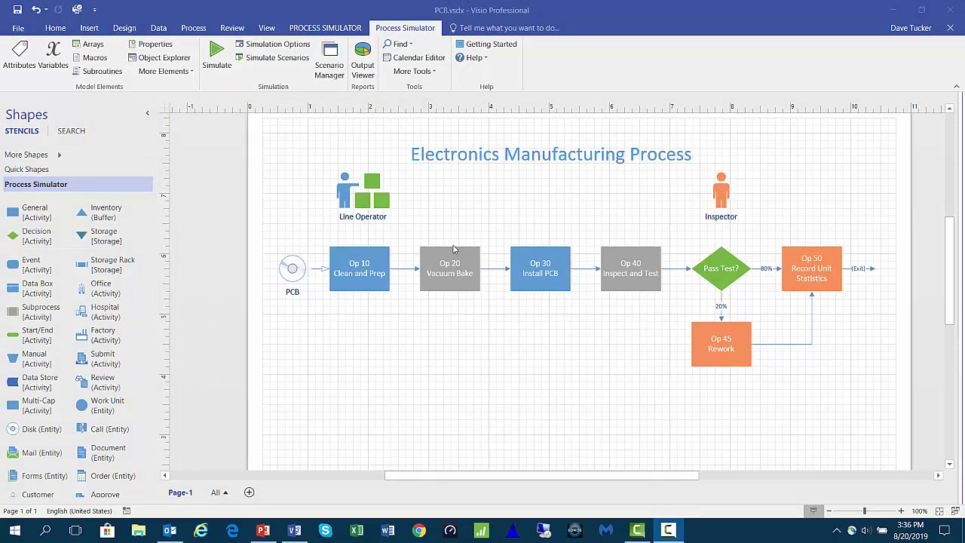
left_click(446, 268)
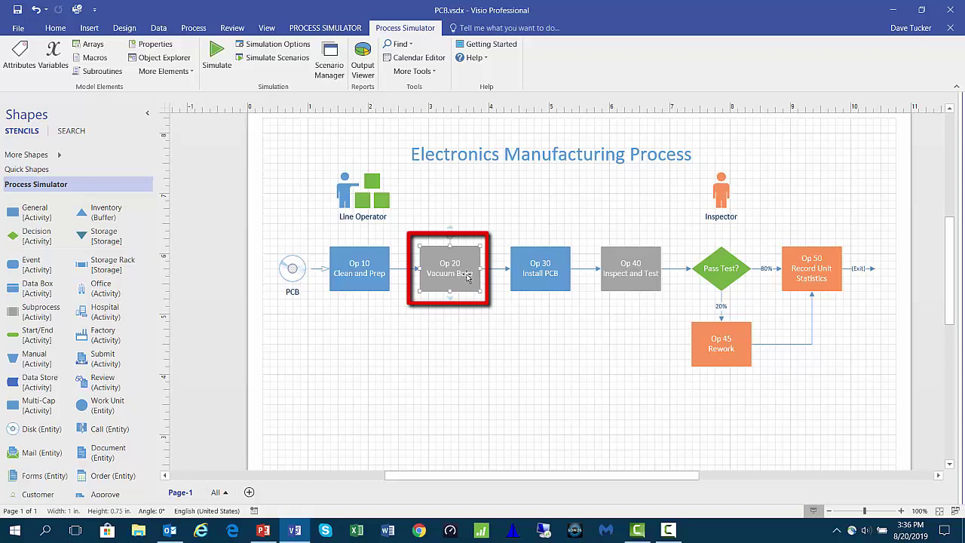
left_click(630, 285)
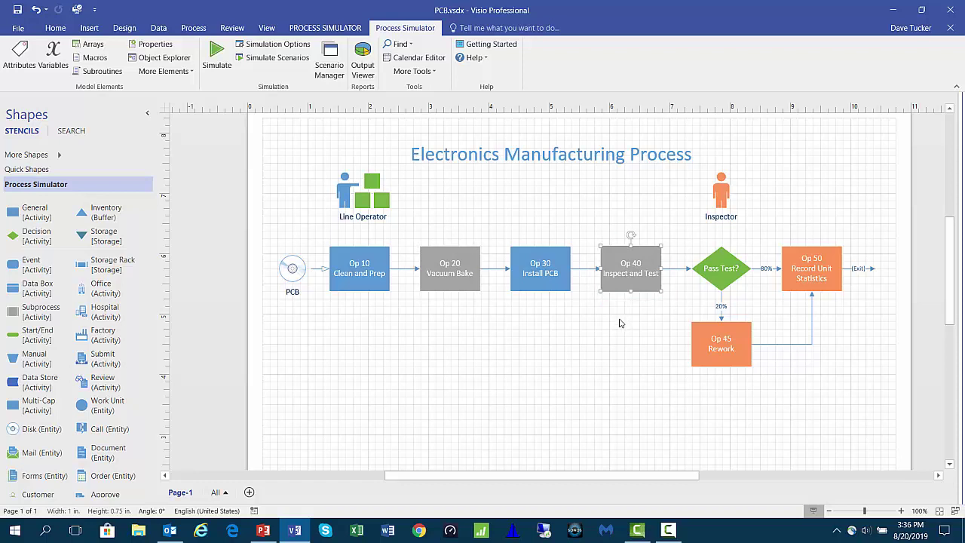
Add the Time parameters of all activities, from Op_10_Clean_and_Prep to Op_50_Record_Unit_Statistics, to the Scenario Manager
left_click(329, 66)
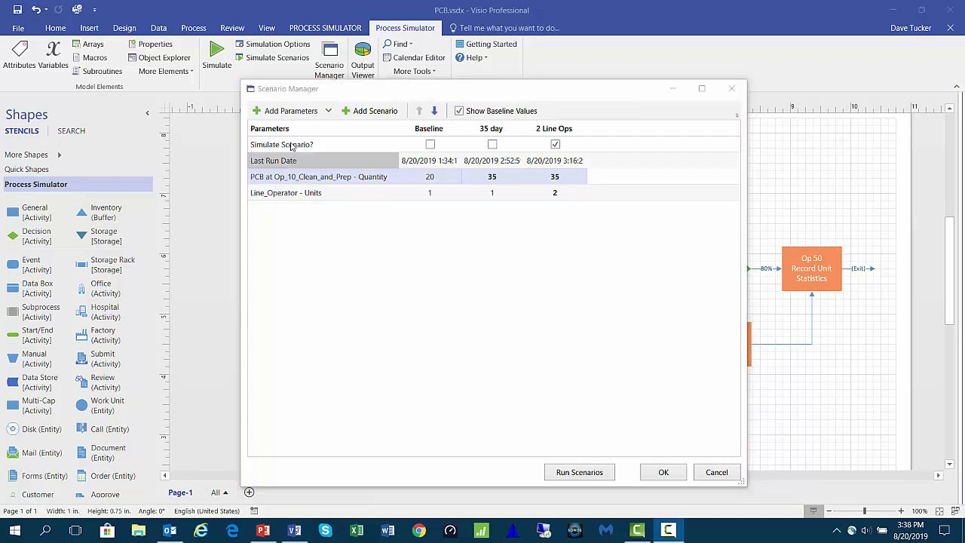
left_click(258, 112)
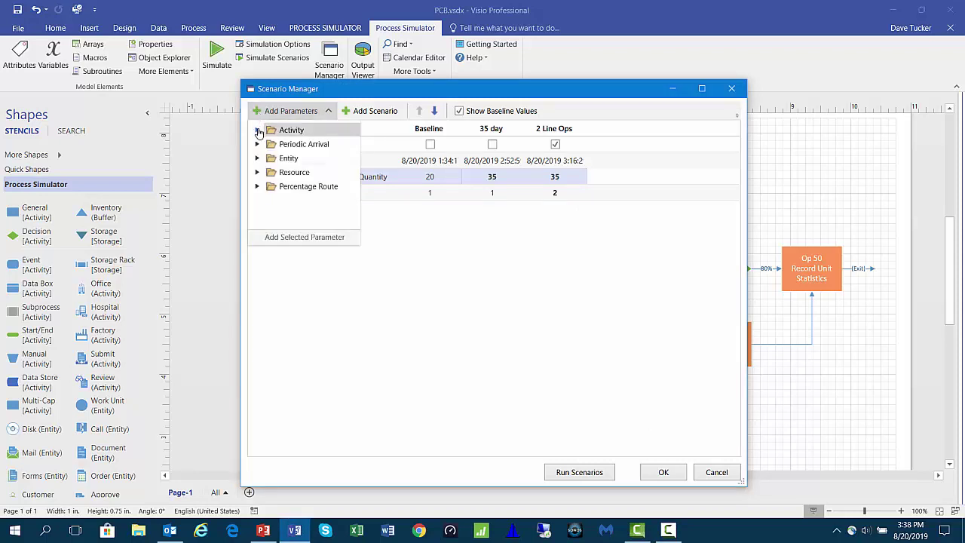
left_click(257, 131)
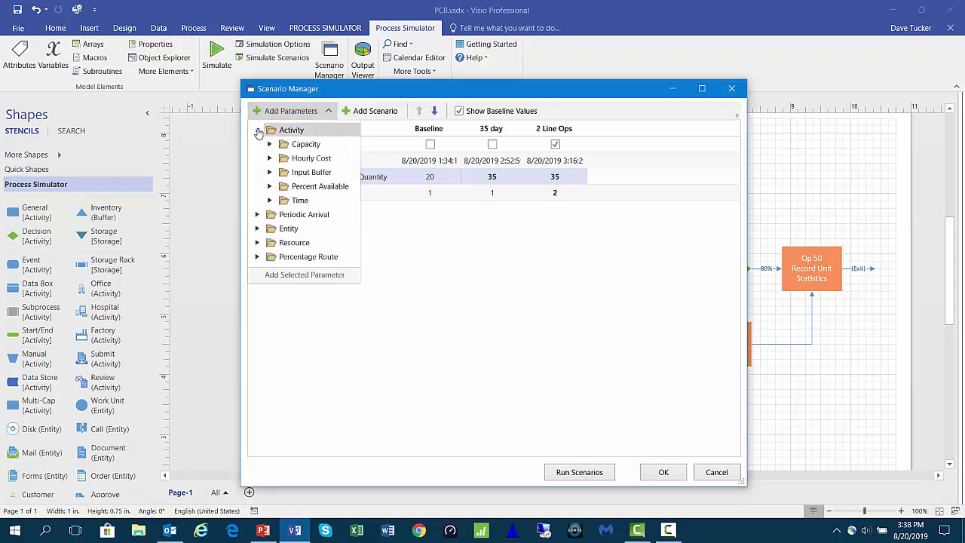
left_click(270, 201)
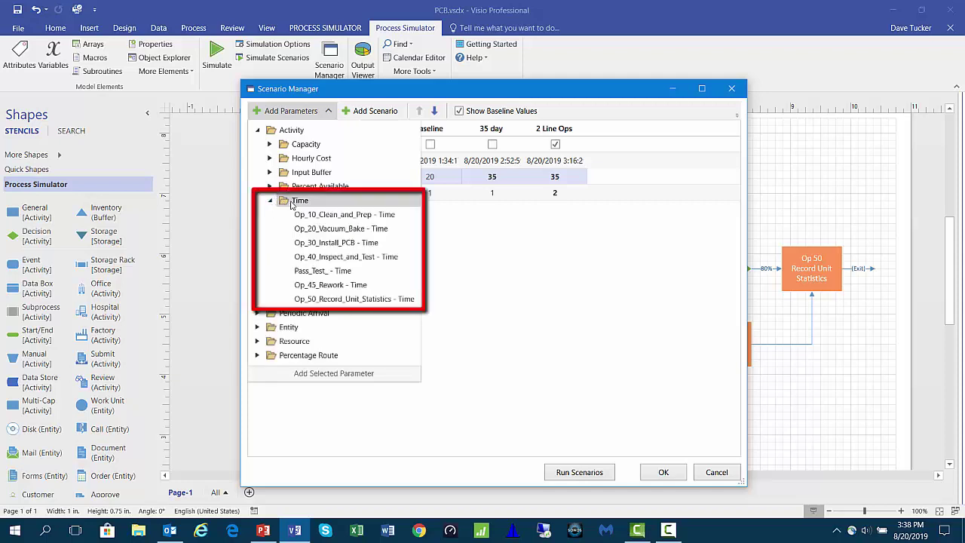
left_click(320, 214)
double_click(320, 214)
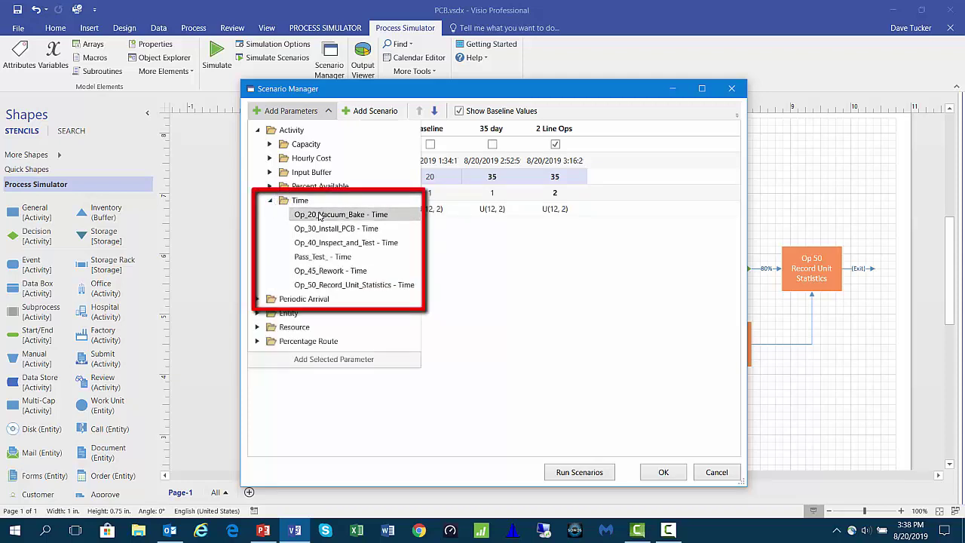
double_click(320, 214)
double_click(319, 214)
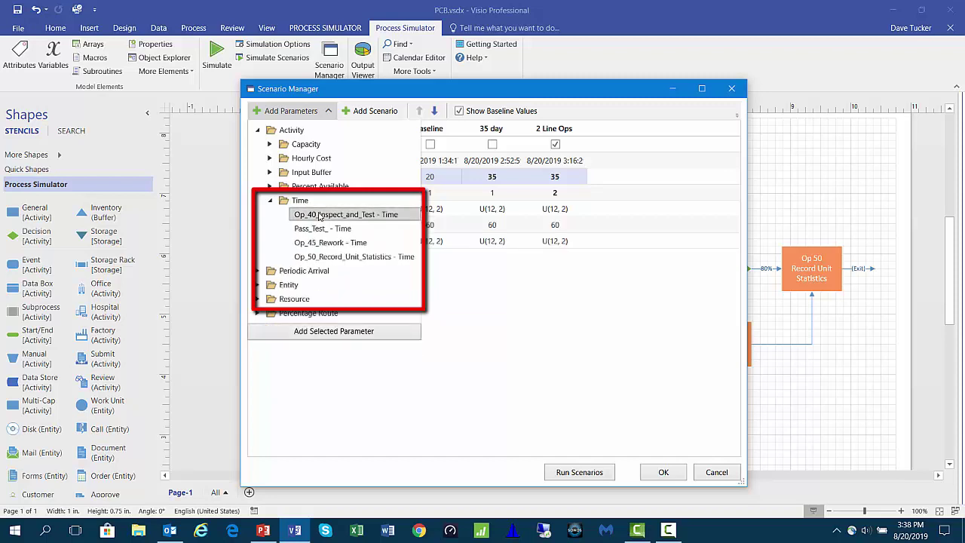
double_click(319, 214)
double_click(320, 214)
double_click(319, 214)
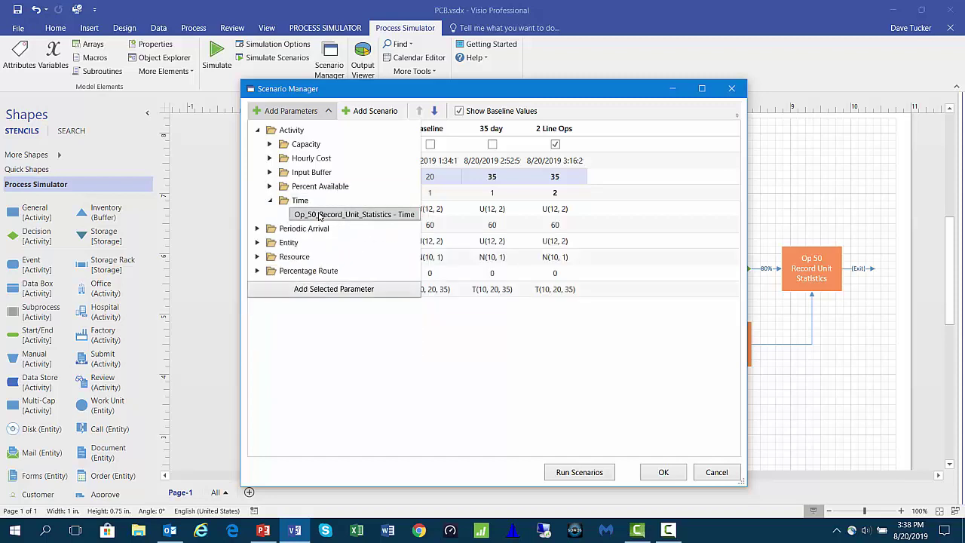
double_click(319, 214)
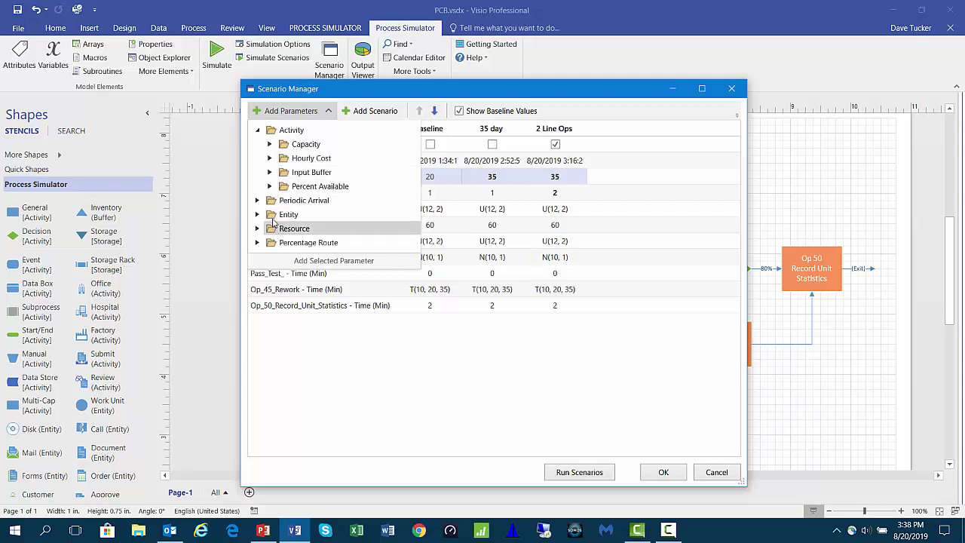
Add the Capacity parameters of all activities, from Op_10_Clean_and_Prep to Op_50_Record_Unit_Statistics, to the scenario table
left_click(272, 144)
double_click(326, 158)
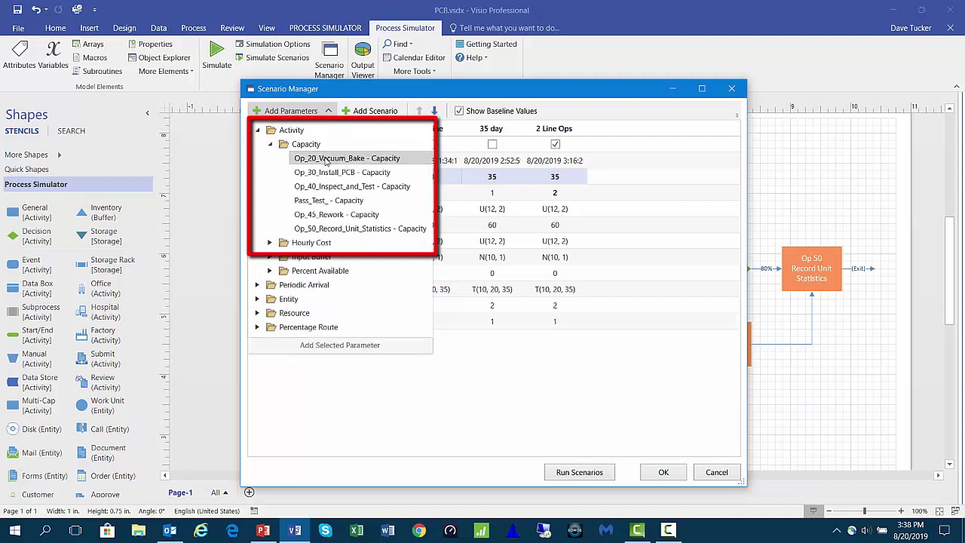
double_click(326, 158)
double_click(325, 159)
double_click(325, 158)
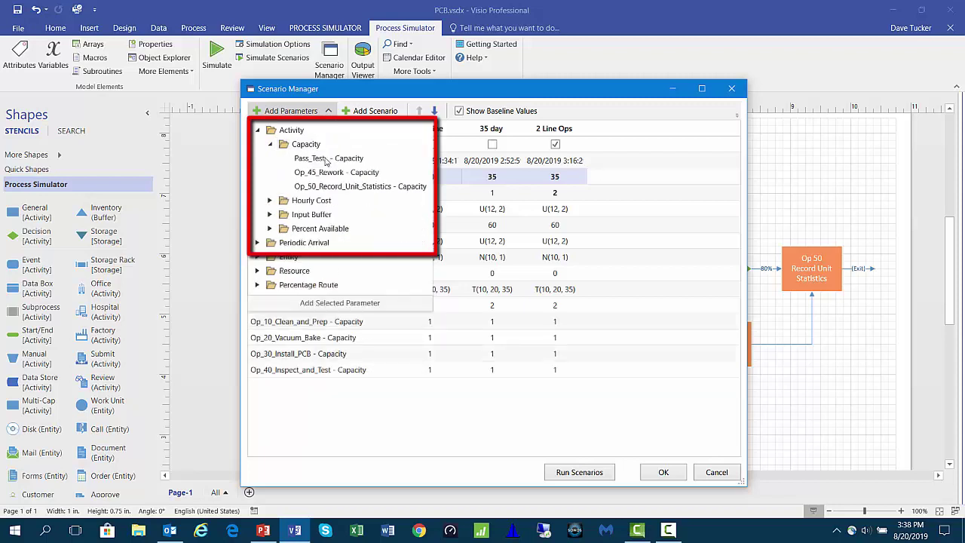
double_click(325, 158)
double_click(326, 159)
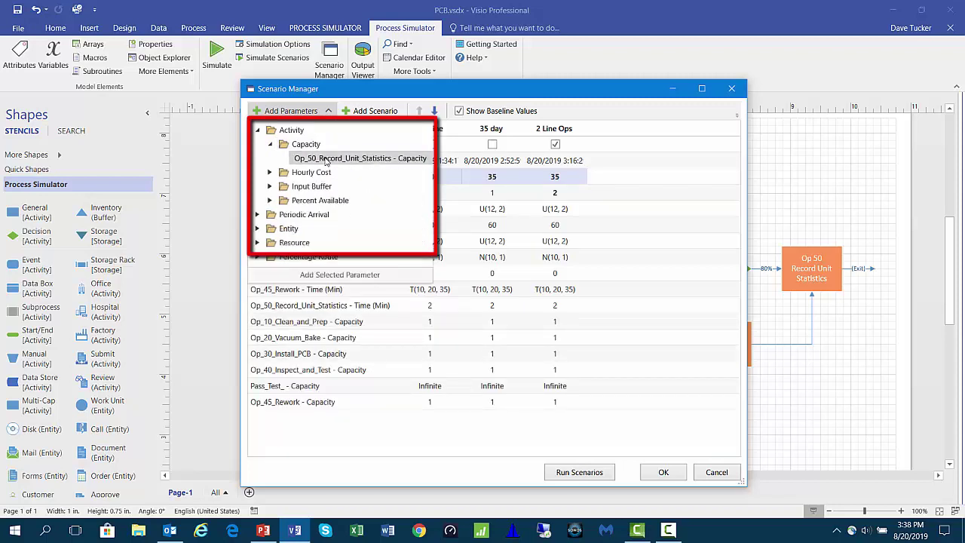
double_click(325, 158)
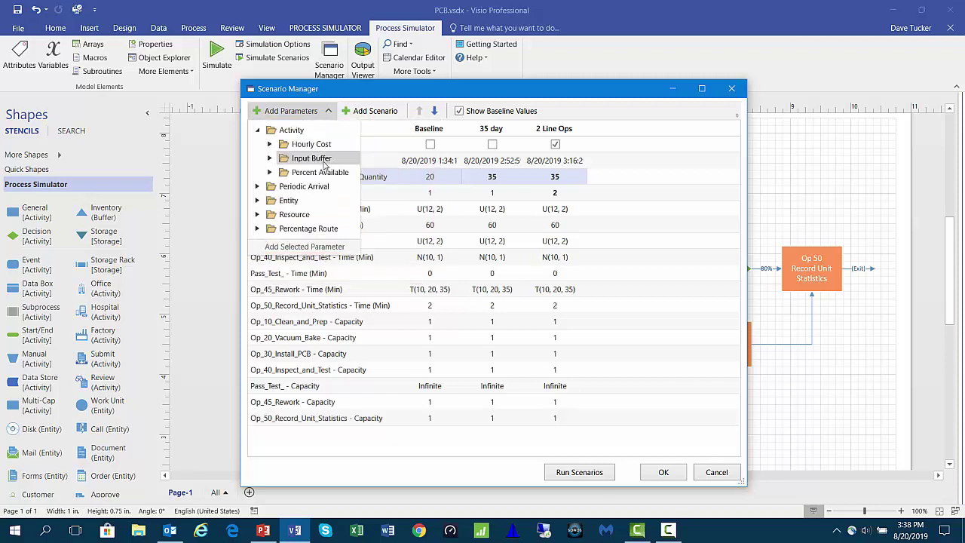
left_click(474, 465)
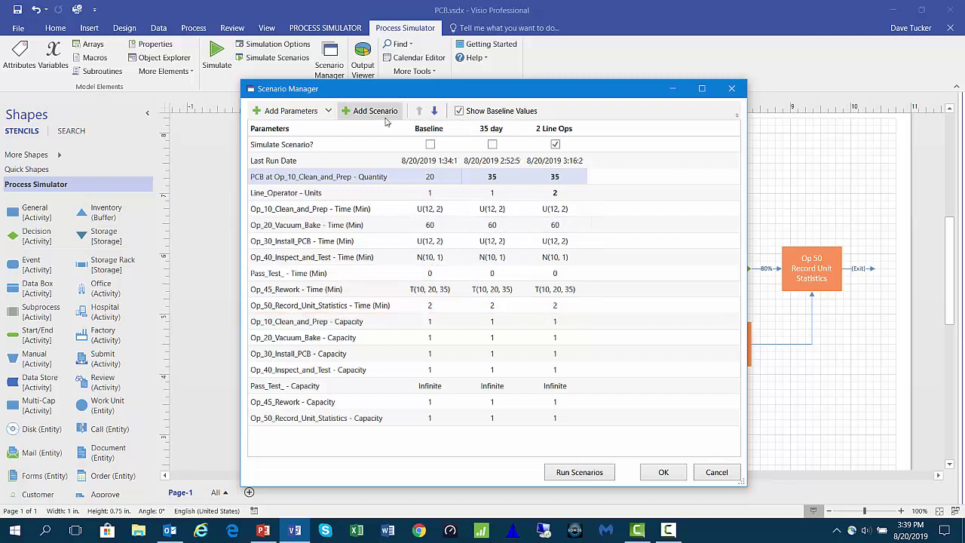
Add a scenario named Scenario1 and open its Op_10_Clean_and_Prep time for editing
left_click(355, 112)
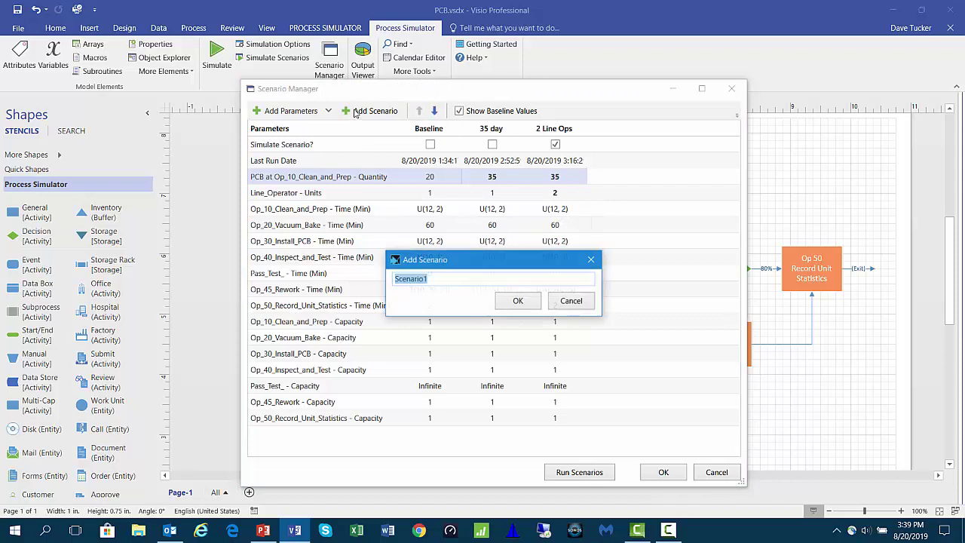
left_click(517, 300)
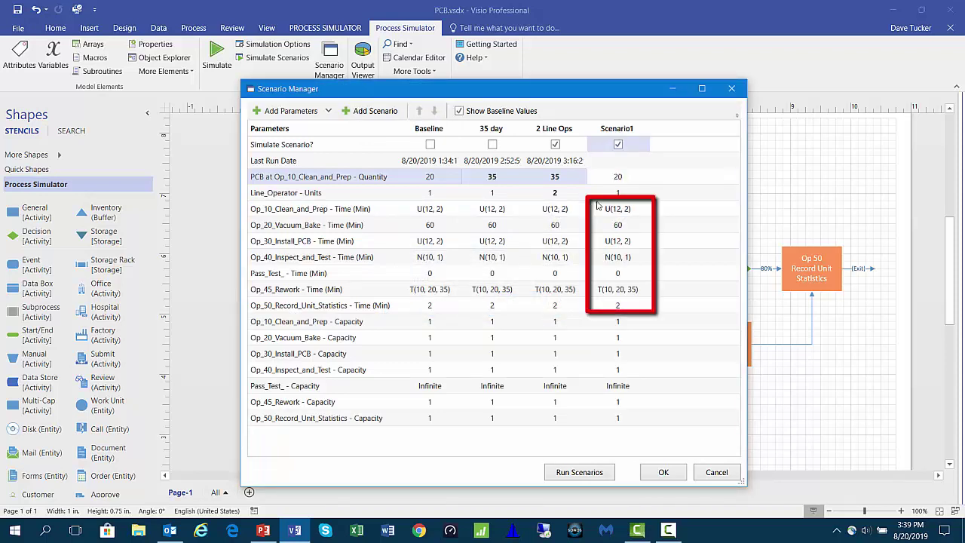
left_click(628, 216)
left_click(619, 214)
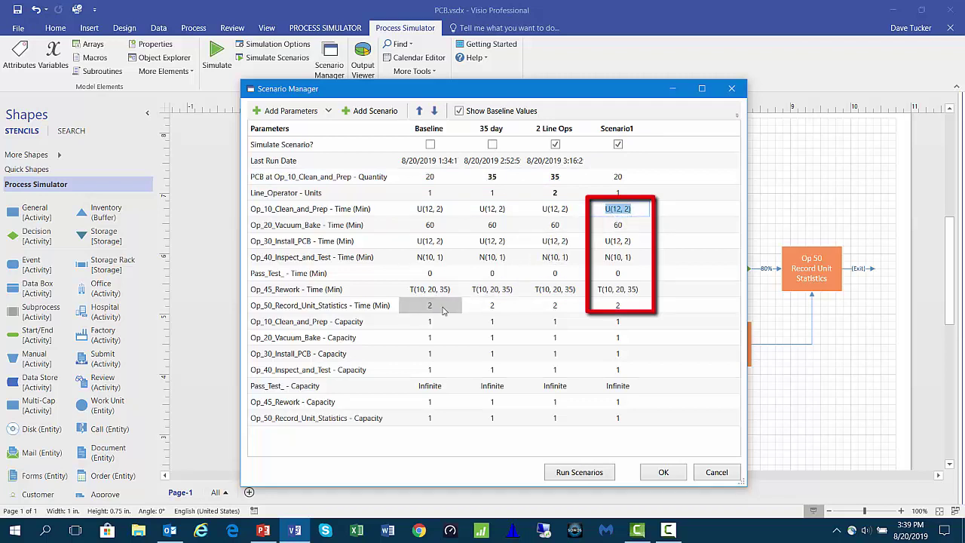
Set the capacity of Op_20_Vacuum_Bake and Op_40_Inspect_and_Test to 2 in Scenario1
left_click(390, 323)
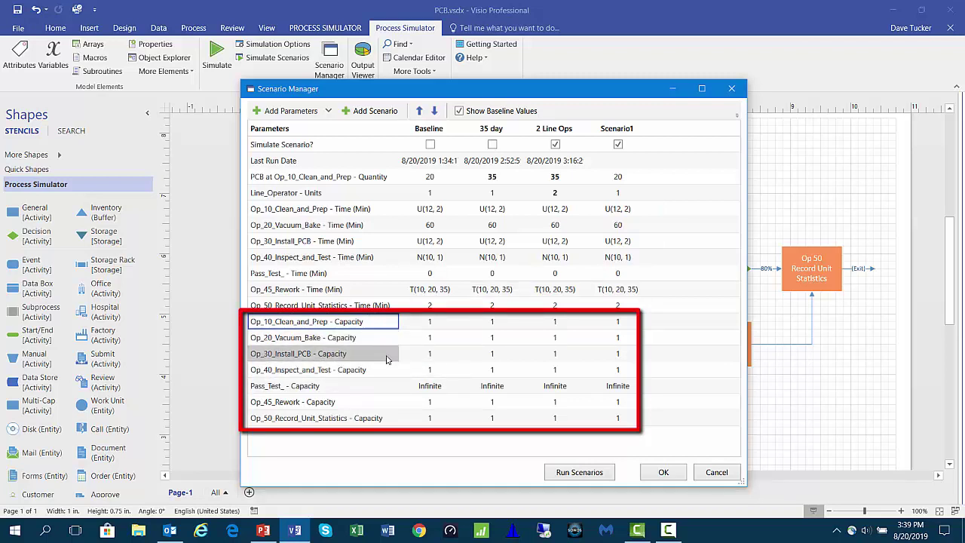
left_click(619, 341)
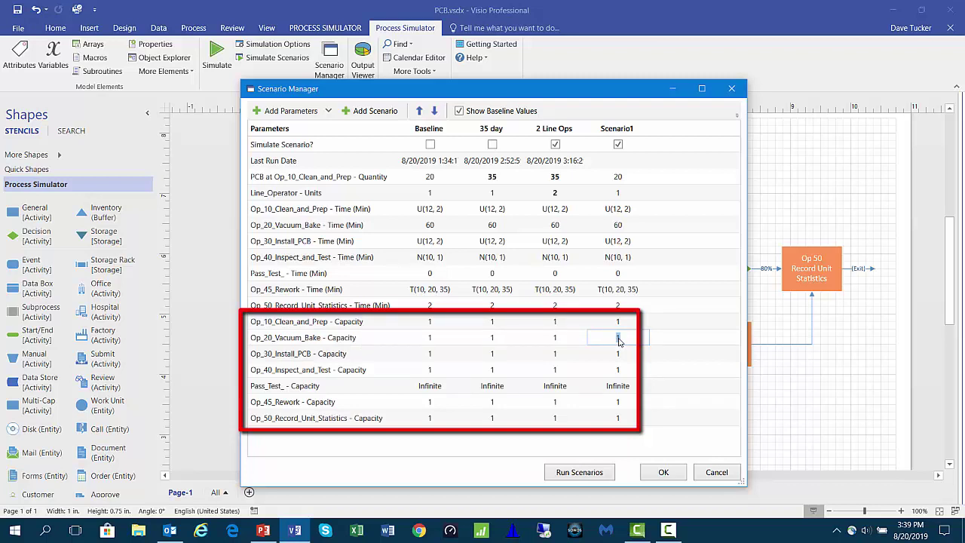
type("2")
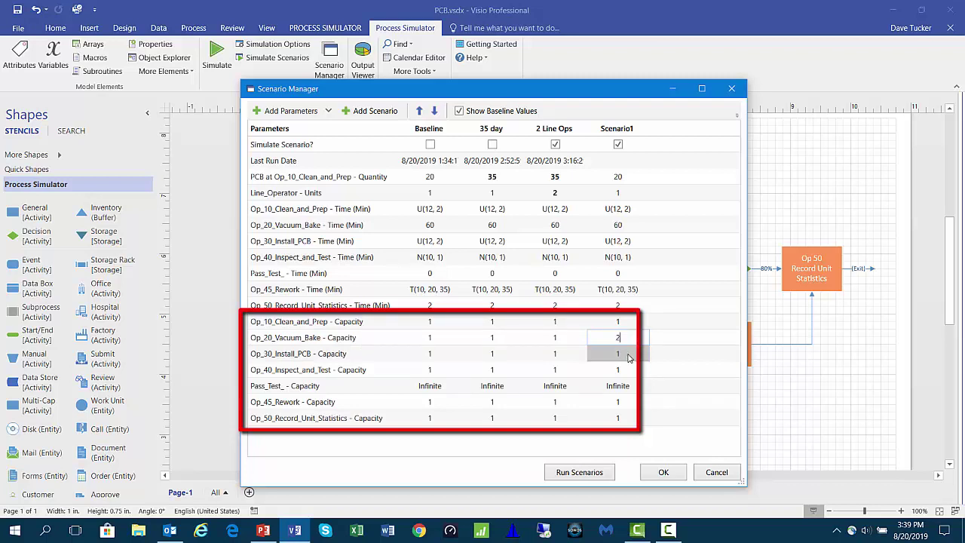
left_click(619, 372)
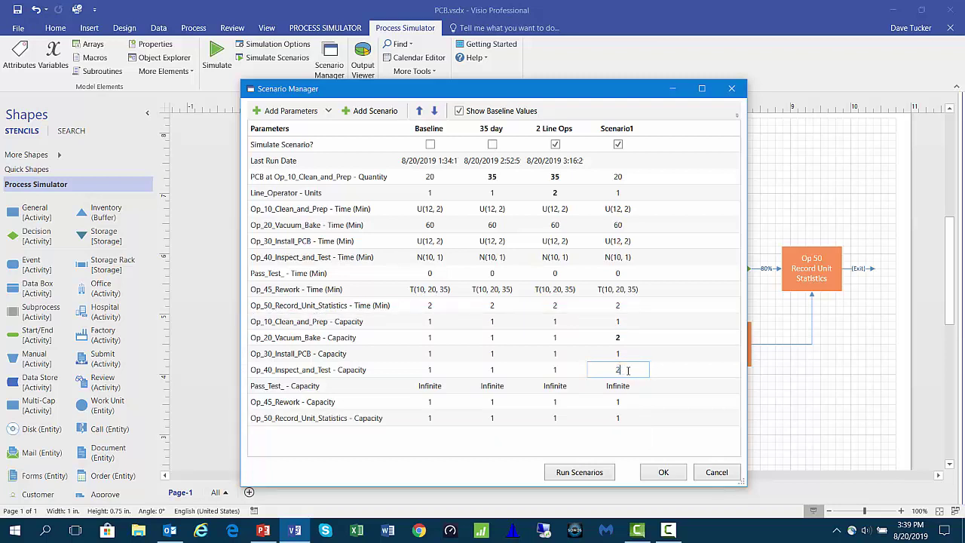
left_click(629, 352)
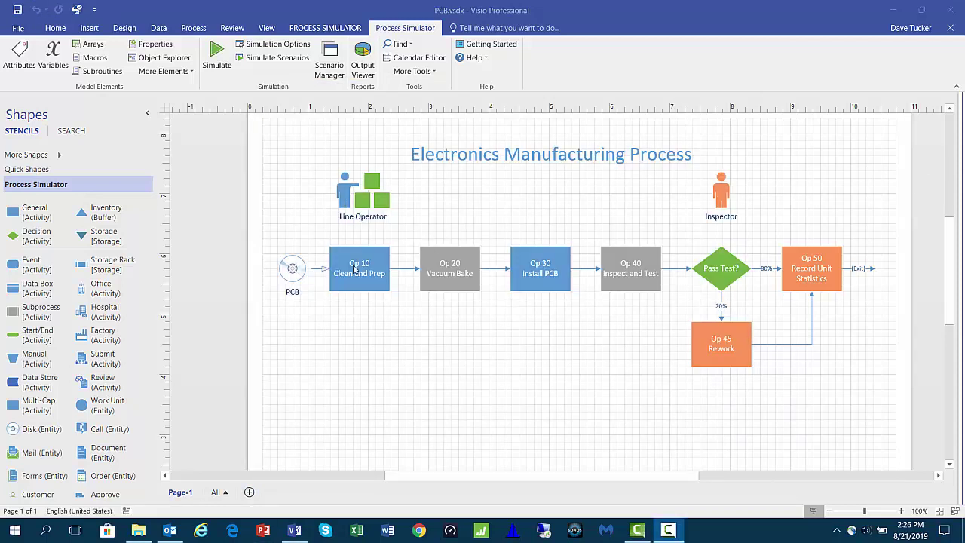
Show the properties of the Op 10 Clean and Prep activity
left_click(354, 269)
left_click(354, 267)
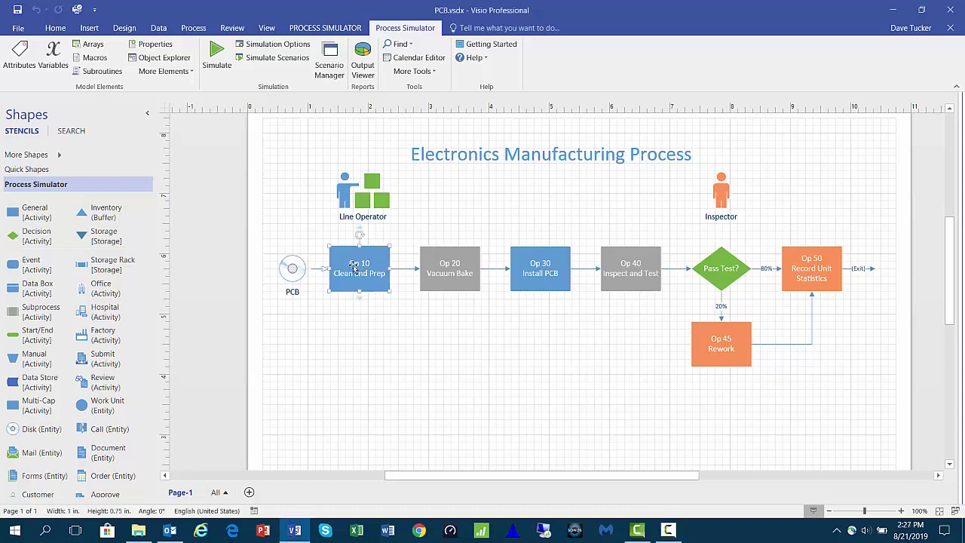
right_click(354, 267)
left_click(419, 11)
left_click(150, 44)
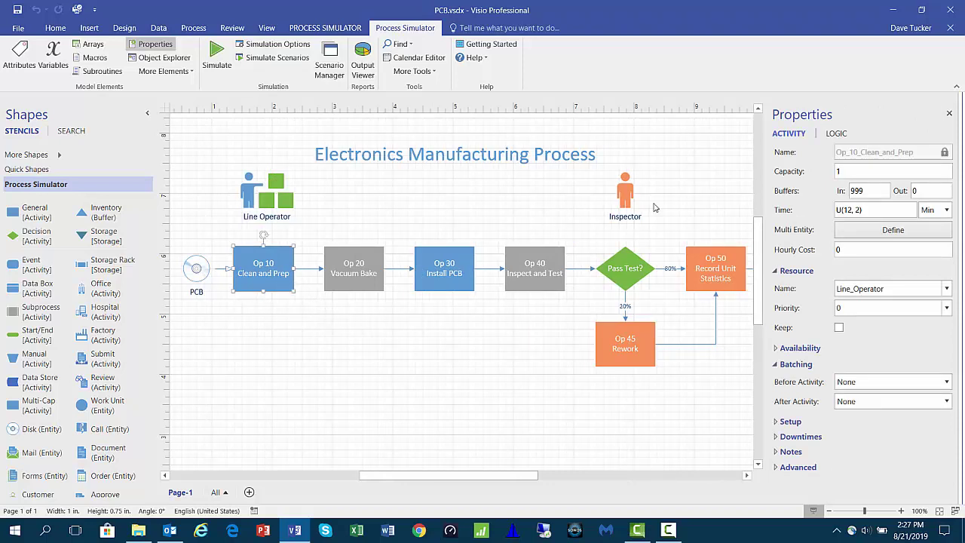
Examine the logic statements that can be inserted into the Op 10 activity's logic
left_click(836, 136)
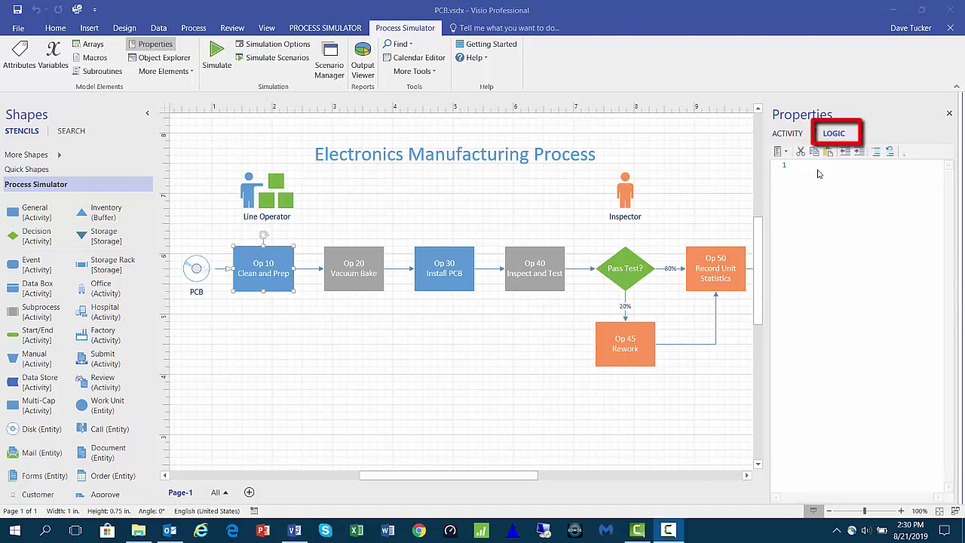
left_click(786, 152)
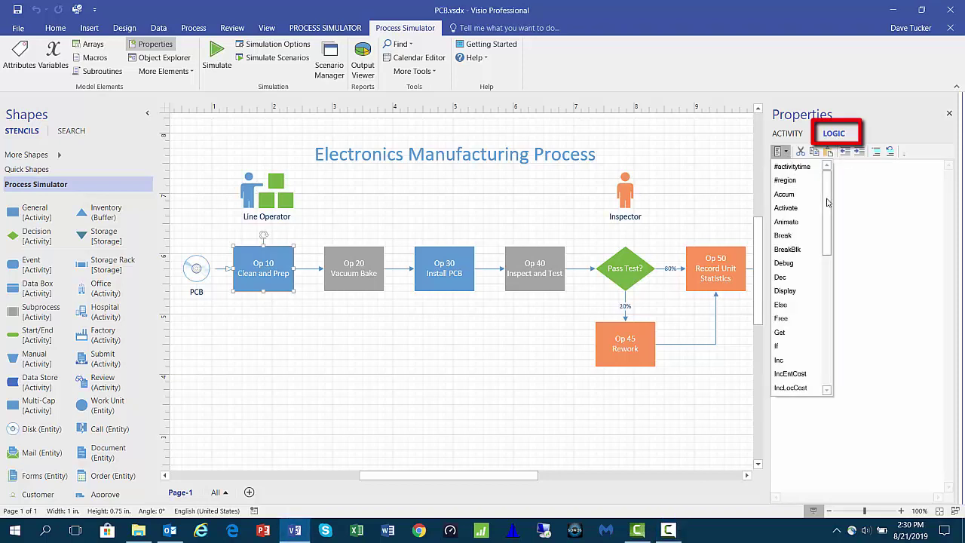
mouse_move(827, 197)
left_mouse_down()
mouse_move(822, 345)
mouse_move(823, 195)
left_mouse_up()
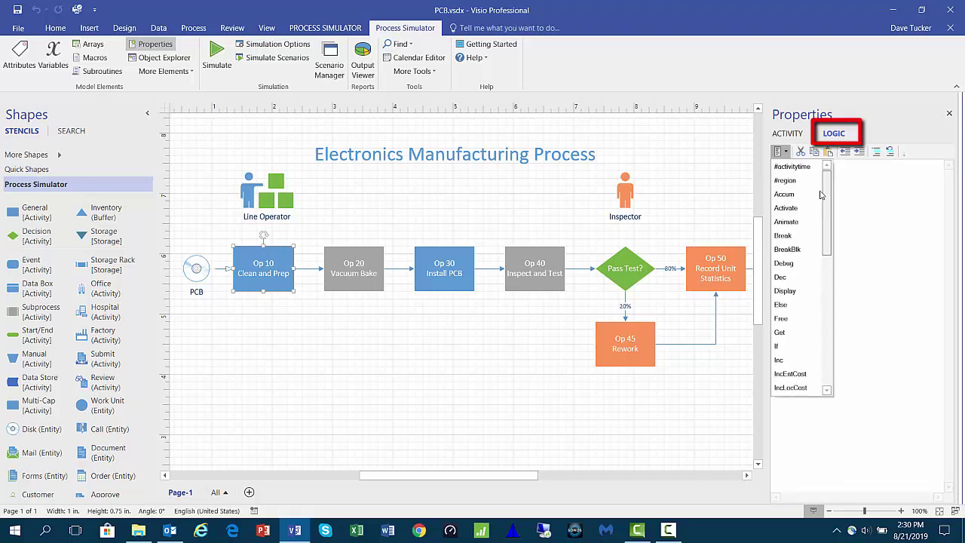
left_click(876, 222)
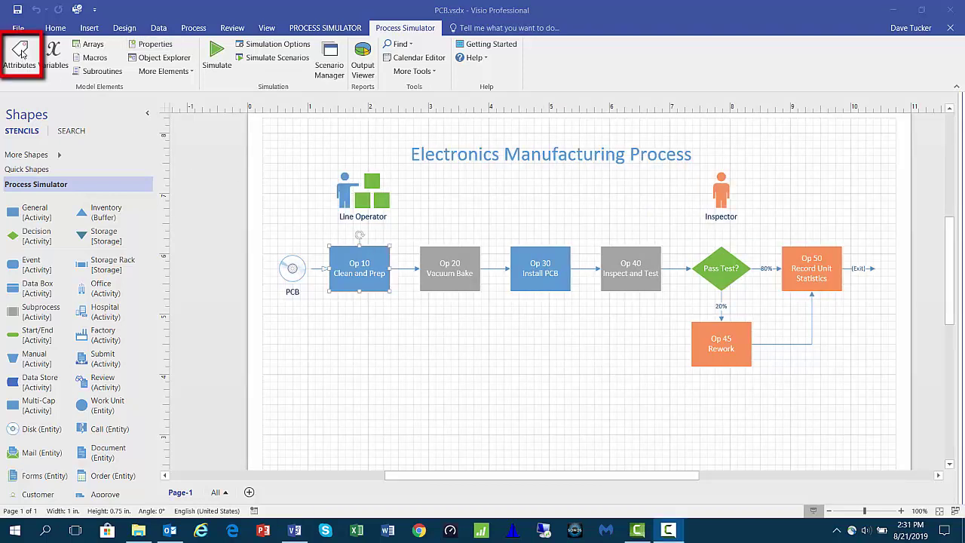
View the model's attributes, variables, arrays, macros and subroutines tables, and close them
left_click(22, 53)
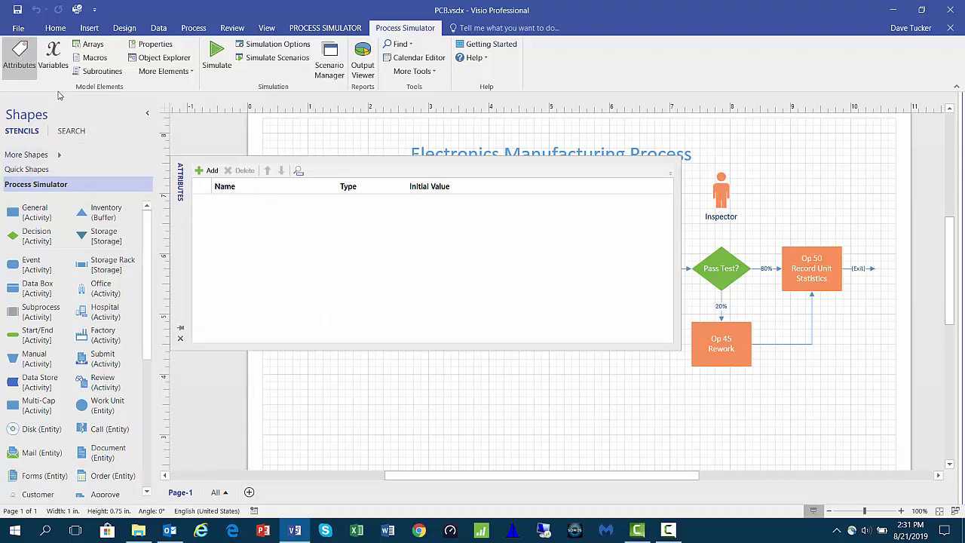
left_click(53, 66)
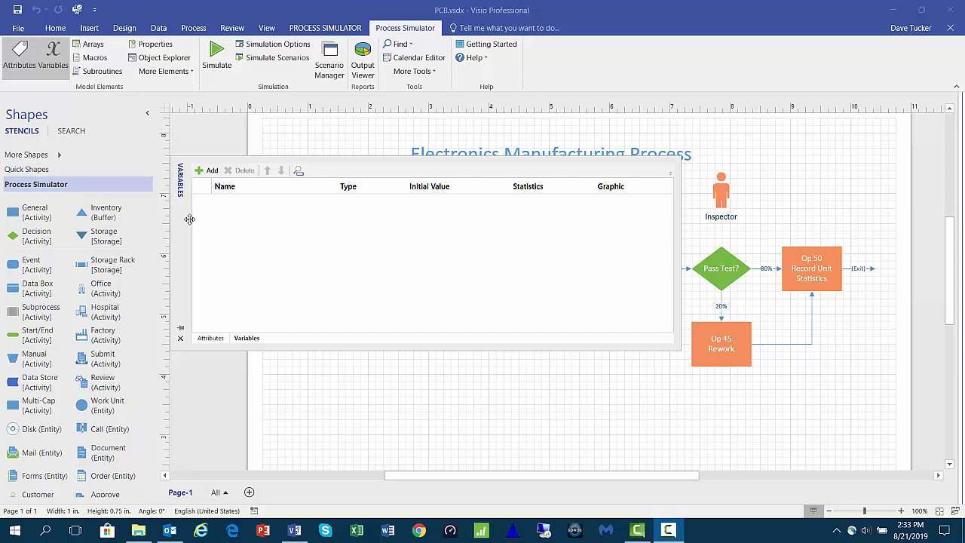
left_click(88, 46)
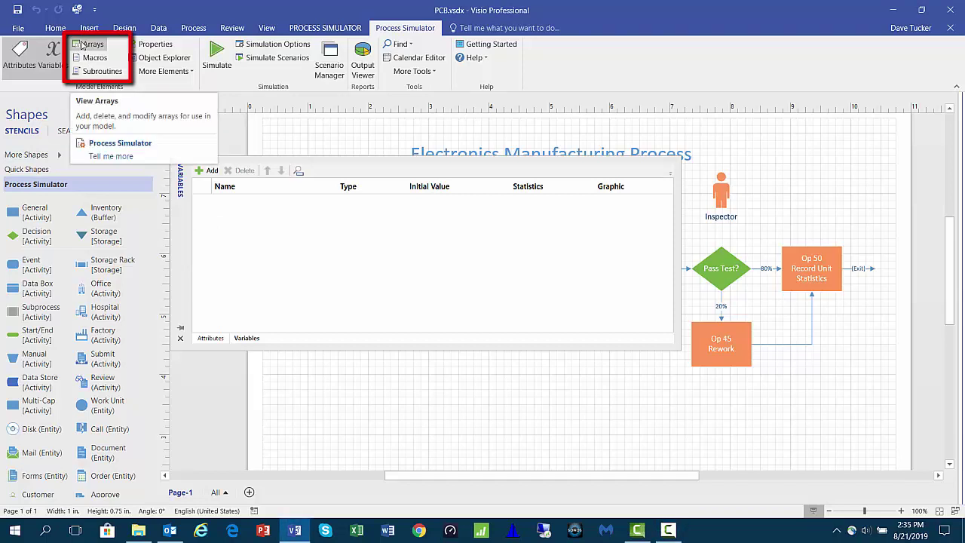
left_click(83, 46)
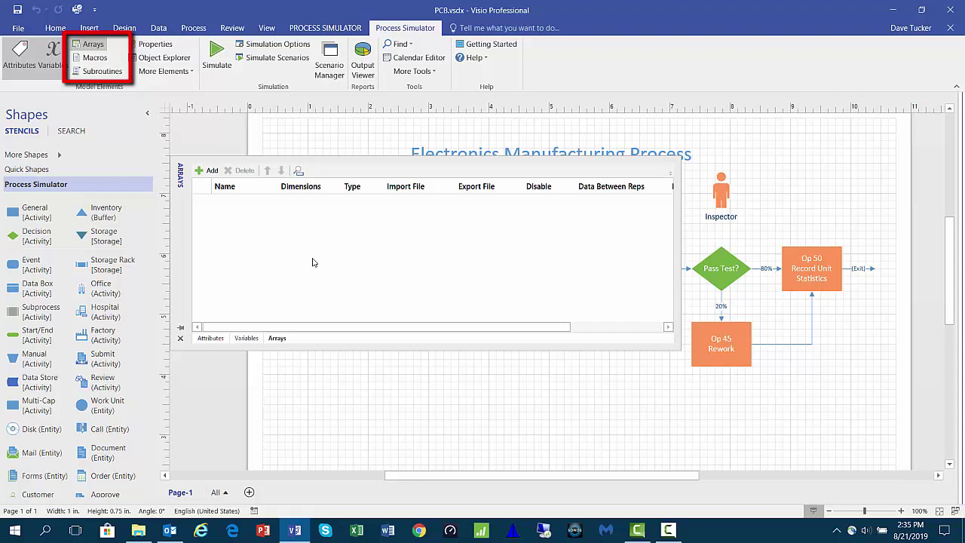
left_click(95, 59)
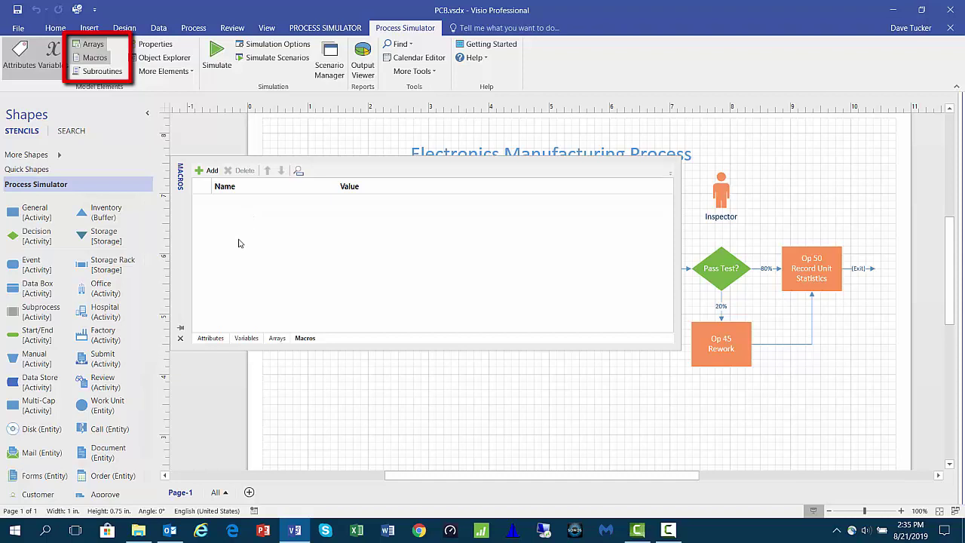
left_click(100, 72)
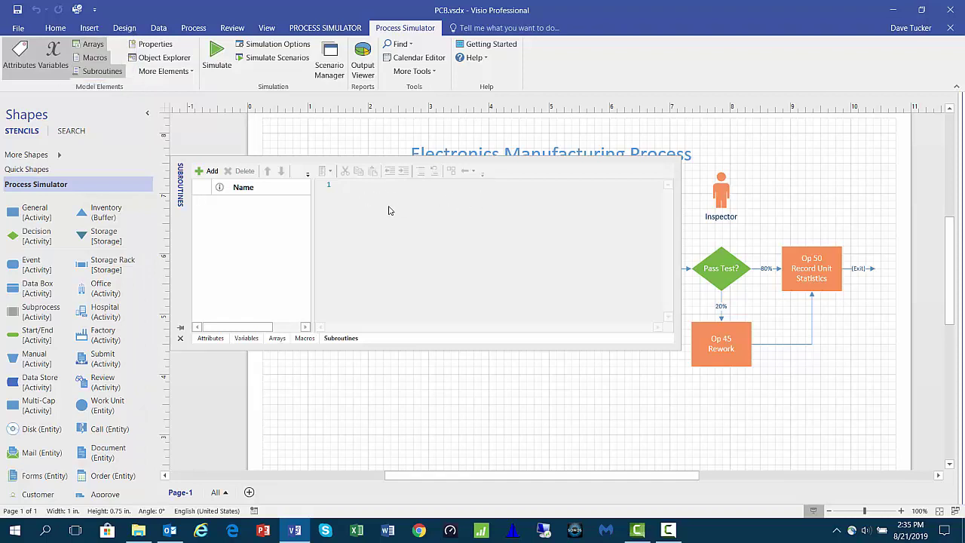
left_click(181, 337)
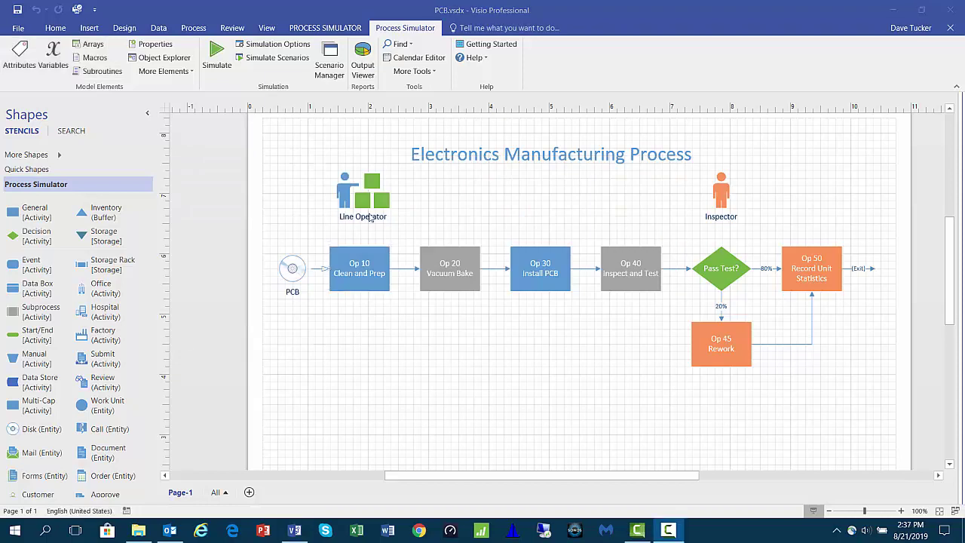
Look through the additional model elements and the additional tools, including Six Sigma
left_click(175, 72)
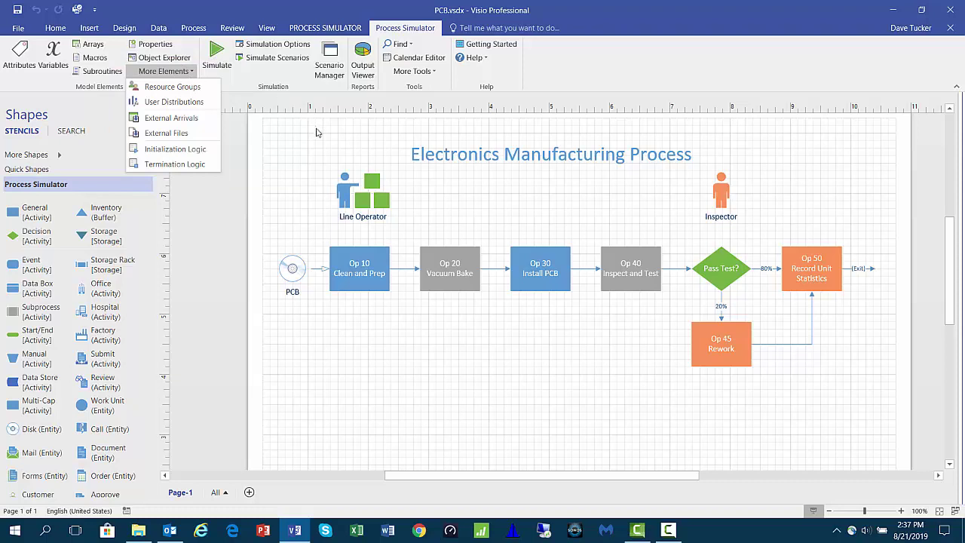
left_click(394, 121)
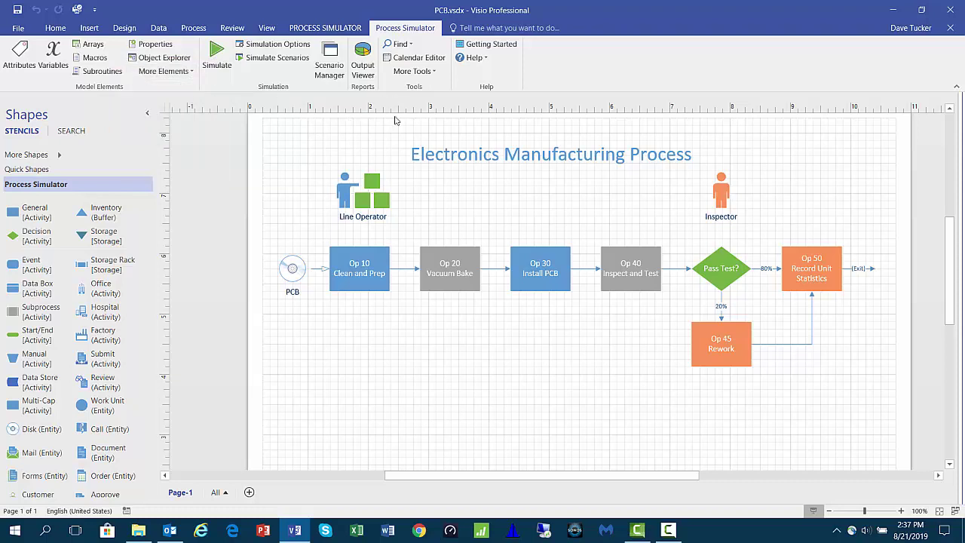
left_click(433, 73)
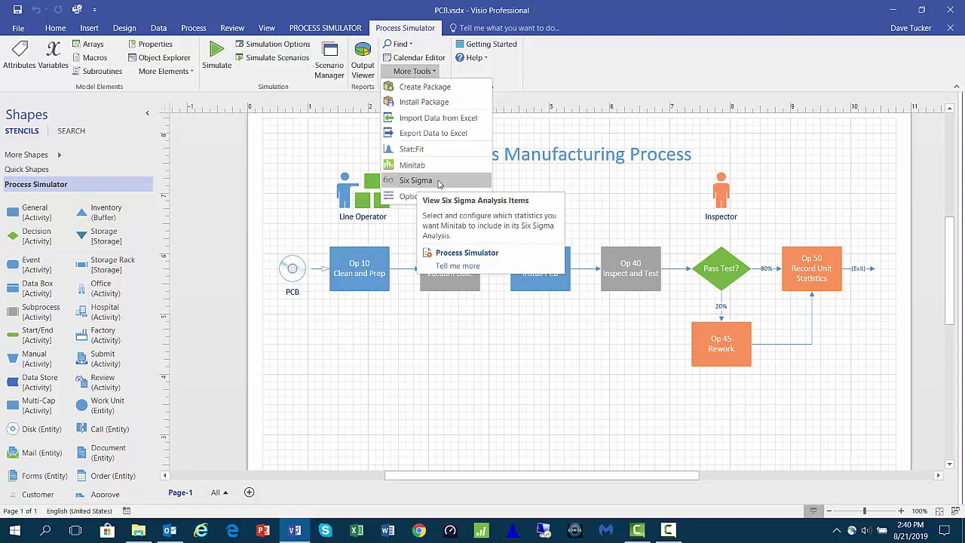
In the Calendar Editor, add work time to the Base Shift from 8:00 AM to 6:55 PM, Monday through Friday
left_click(426, 59)
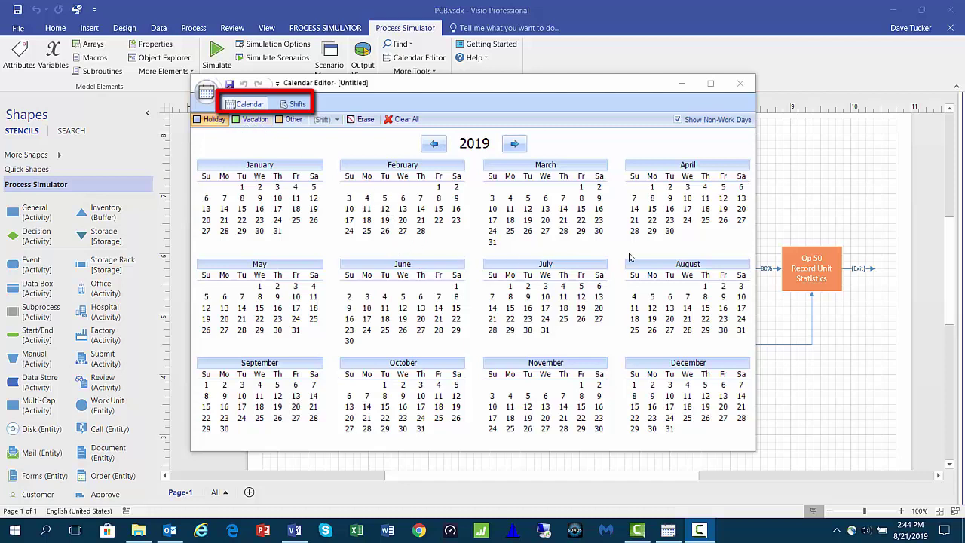
left_click(294, 104)
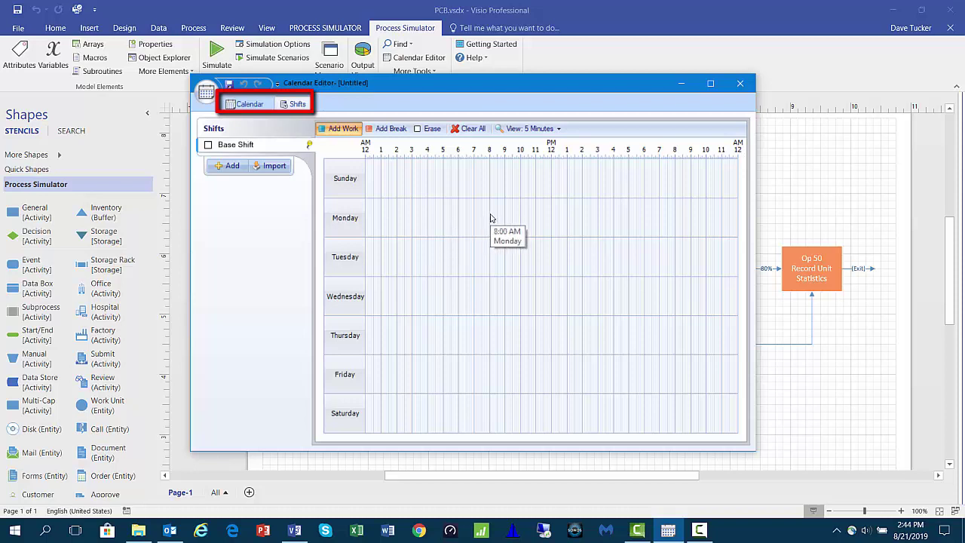
left_click_drag(491, 218, 679, 375)
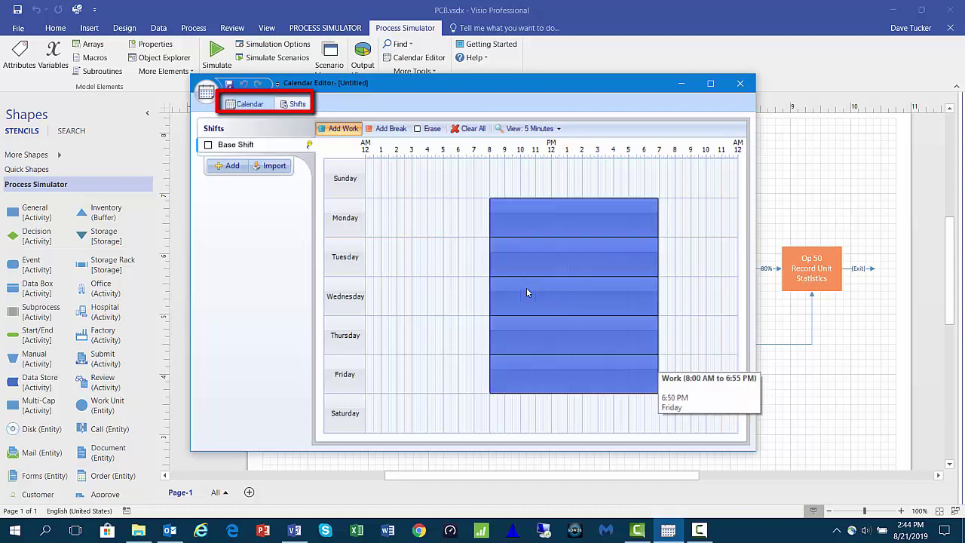